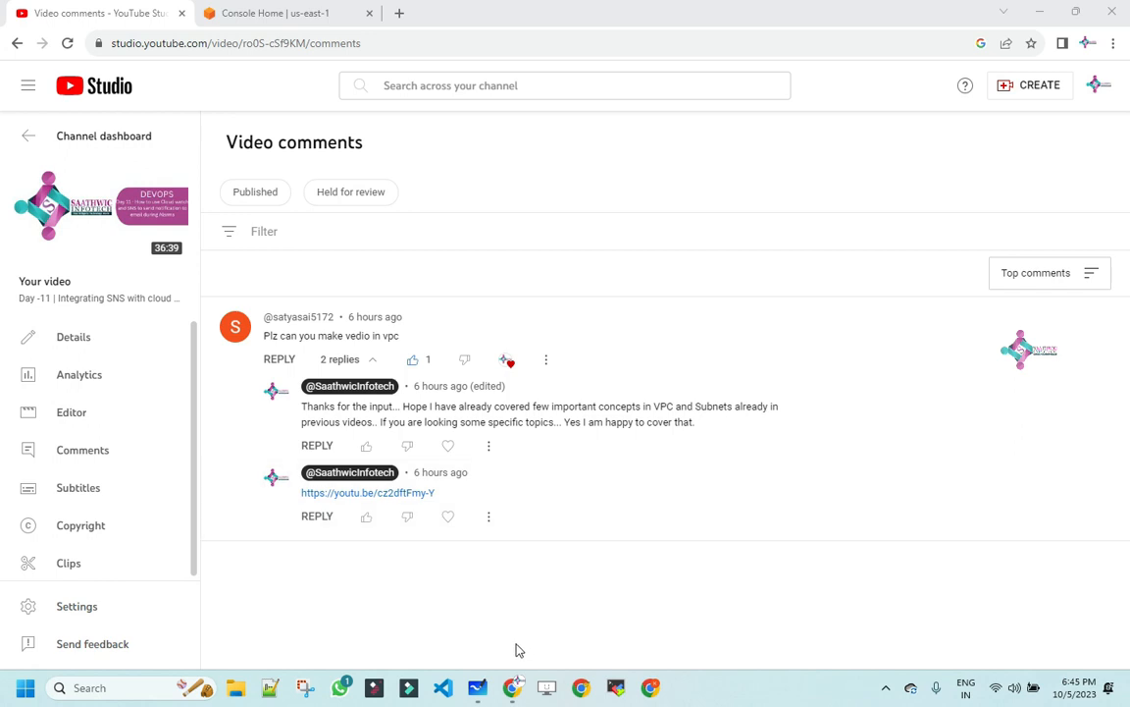
Switch to Microsoft Whiteboard and draw a large black circle with a small D-shaped box inside its upper part
click(478, 689)
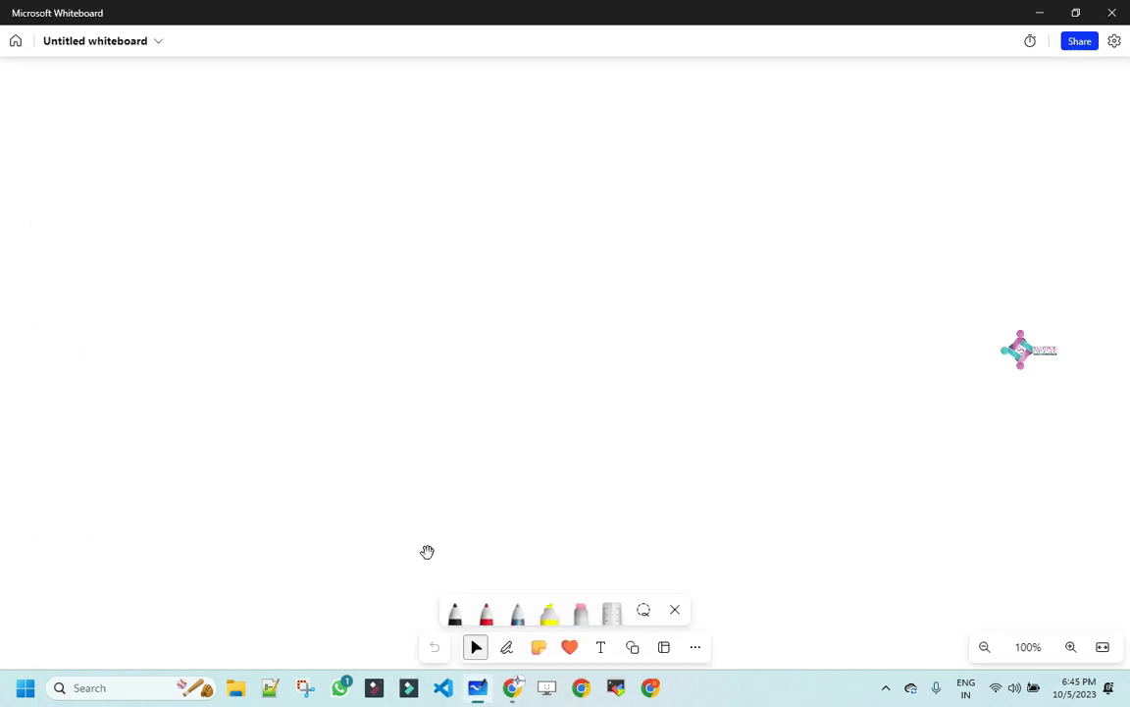
click(523, 625)
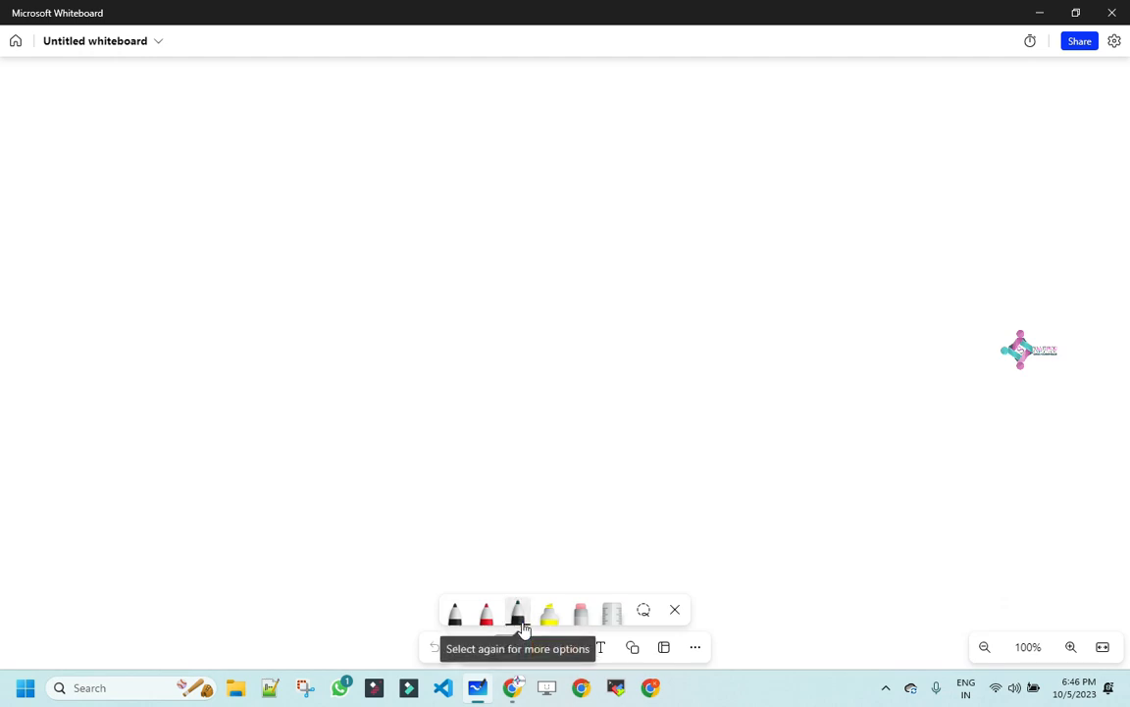
mouse_move(256, 156)
mouse_down()
mouse_move(210, 156)
mouse_move(151, 290)
mouse_move(317, 324)
mouse_move(288, 154)
mouse_move(244, 155)
mouse_up()
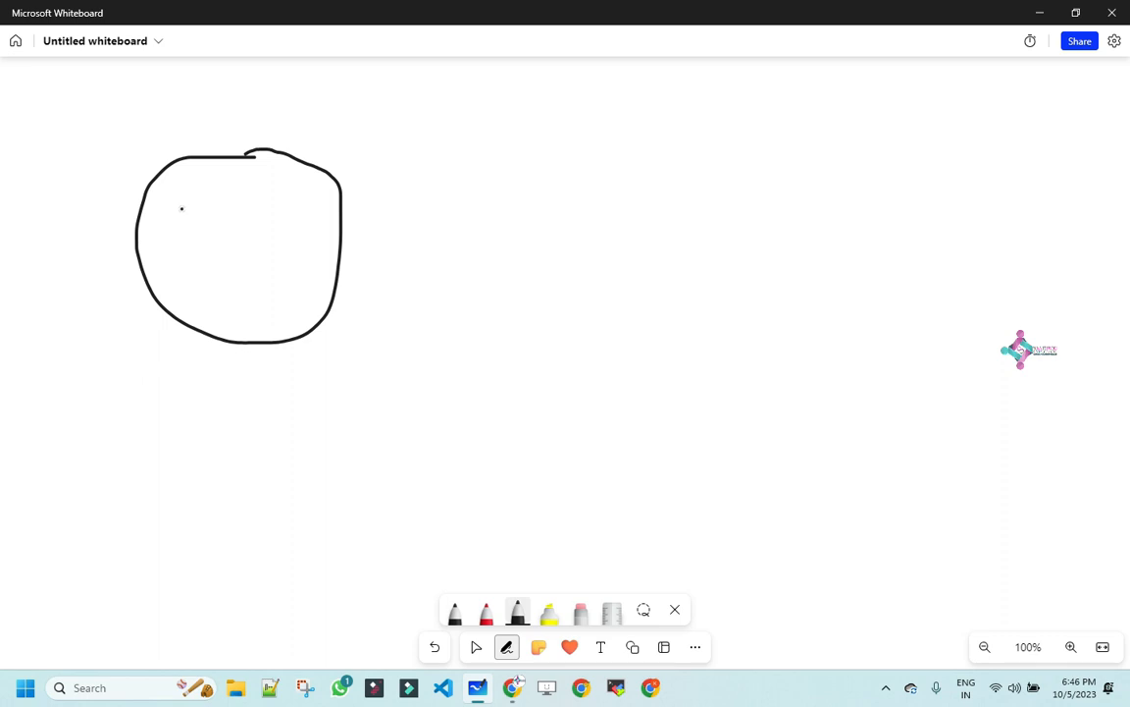
drag(160, 206, 178, 247)
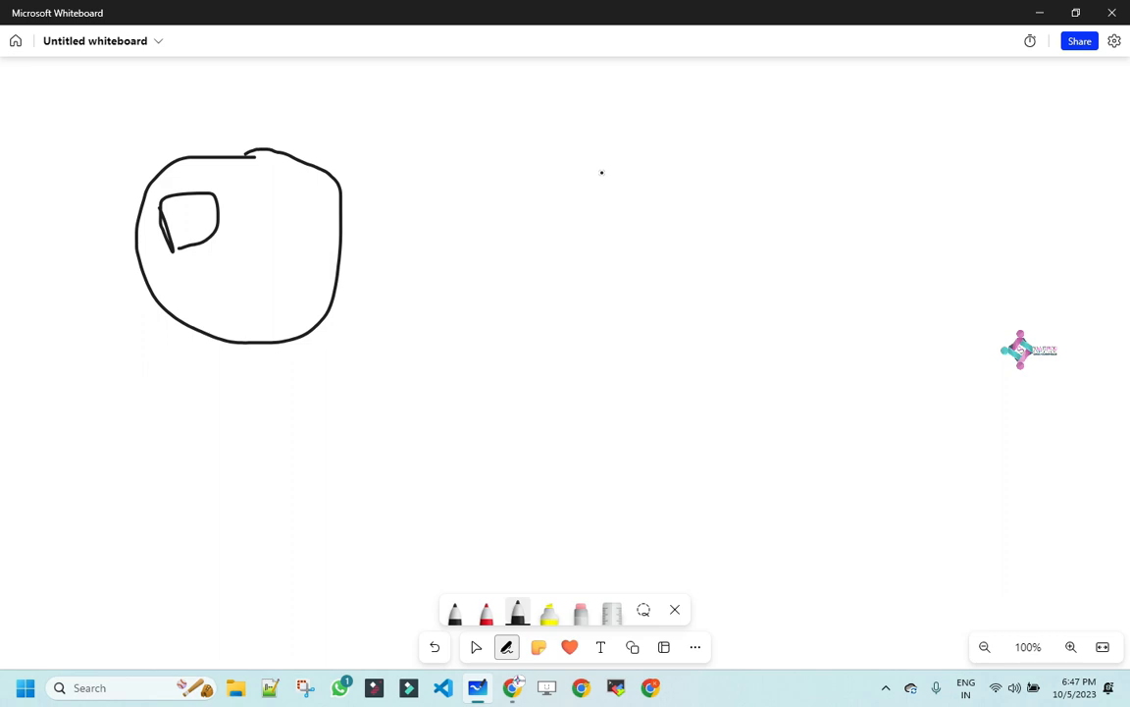
Draw a second large circle beside the first, write CAR inside it, and add a small marked box above the letters
mouse_move(585, 152)
mouse_down()
mouse_move(494, 164)
mouse_move(512, 313)
mouse_move(671, 253)
mouse_move(624, 146)
mouse_move(551, 152)
mouse_up()
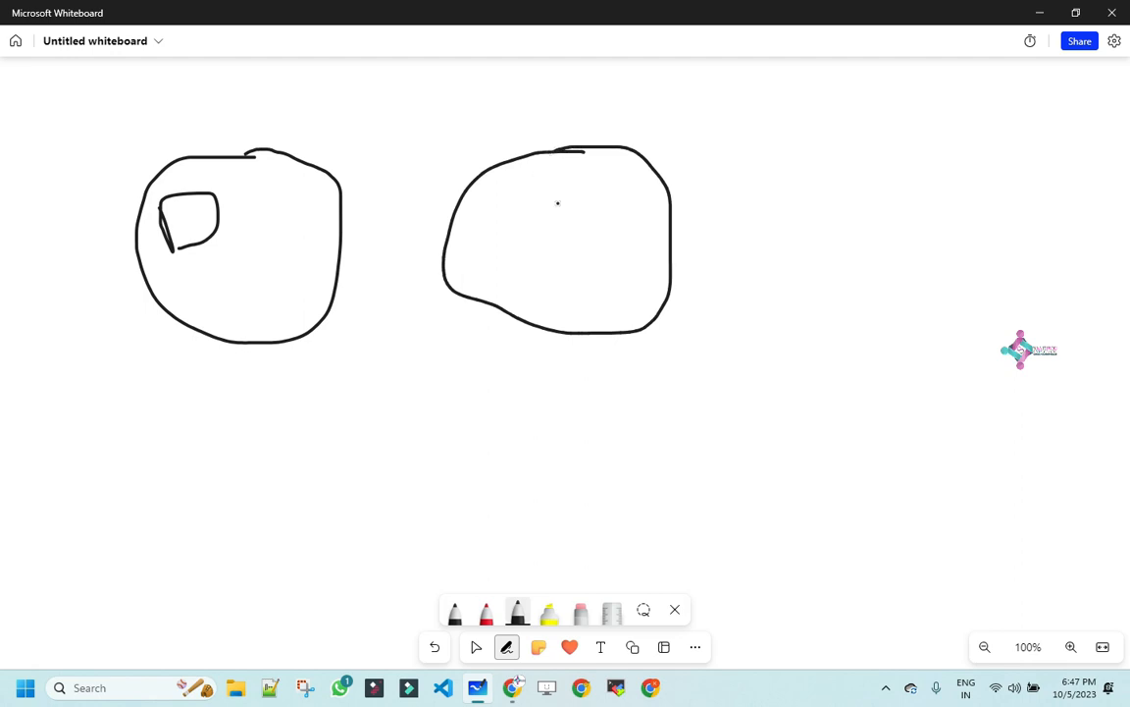
mouse_move(563, 197)
mouse_down()
mouse_move(520, 265)
mouse_move(583, 272)
mouse_up()
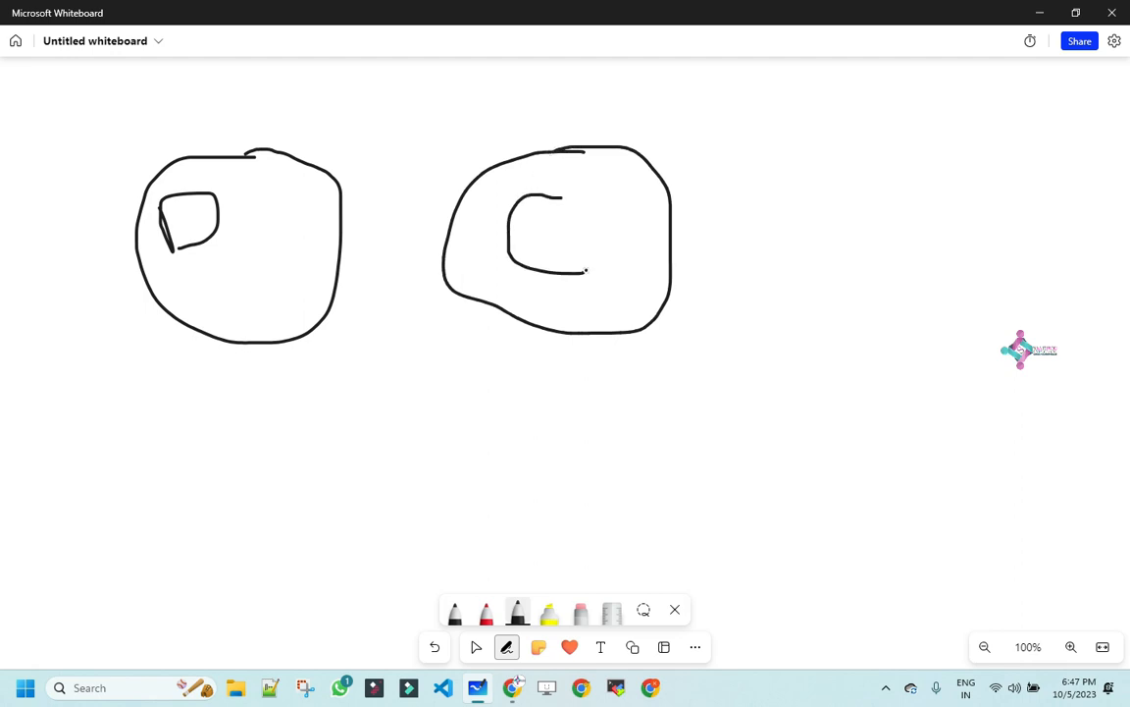
mouse_move(576, 224)
mouse_down()
mouse_move(571, 251)
mouse_move(581, 257)
mouse_move(588, 241)
mouse_move(628, 257)
mouse_up()
click(585, 217)
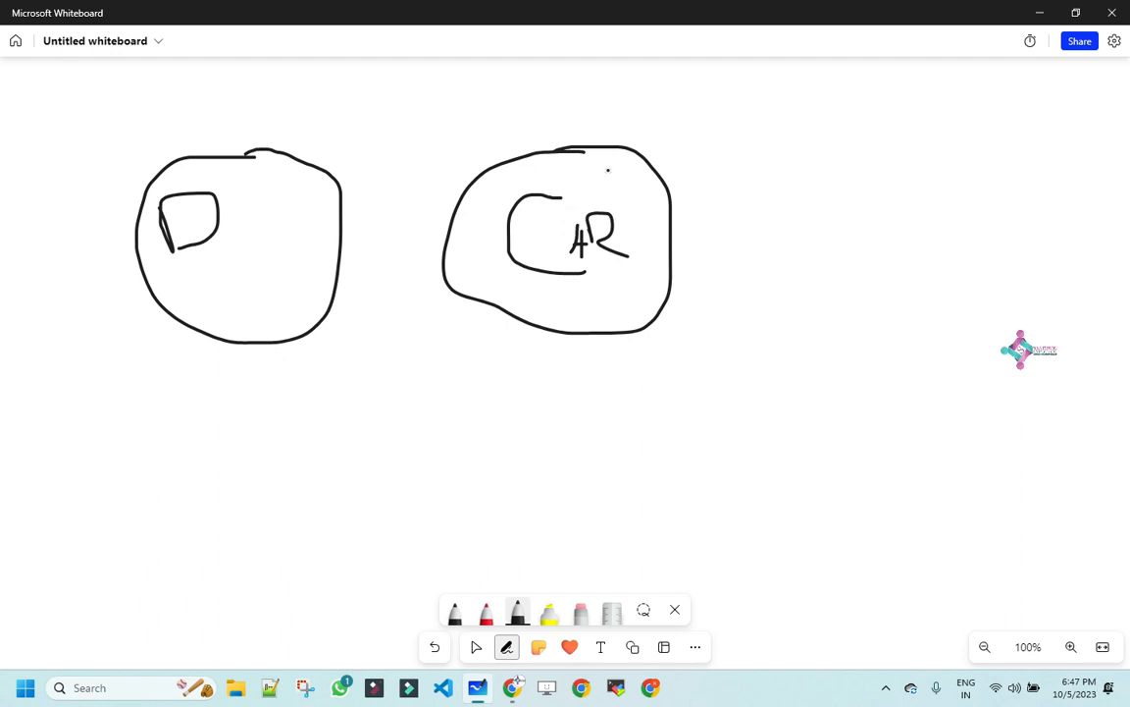
mouse_move(601, 155)
mouse_down()
mouse_move(606, 192)
mouse_move(619, 163)
mouse_move(593, 166)
mouse_up()
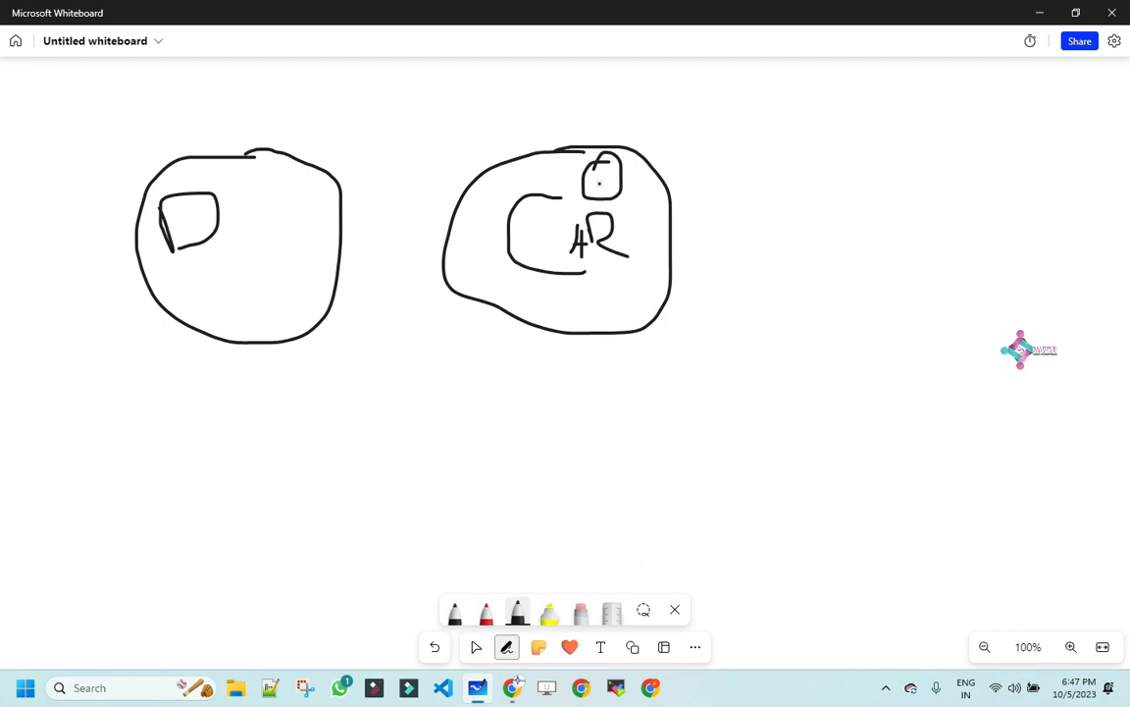
drag(600, 183, 612, 182)
Number the two circles 1 and 2 and draw an arrow from circle 2 to circle 1
drag(218, 72, 214, 109)
mouse_move(550, 77)
mouse_down()
mouse_move(578, 116)
mouse_move(642, 114)
mouse_up()
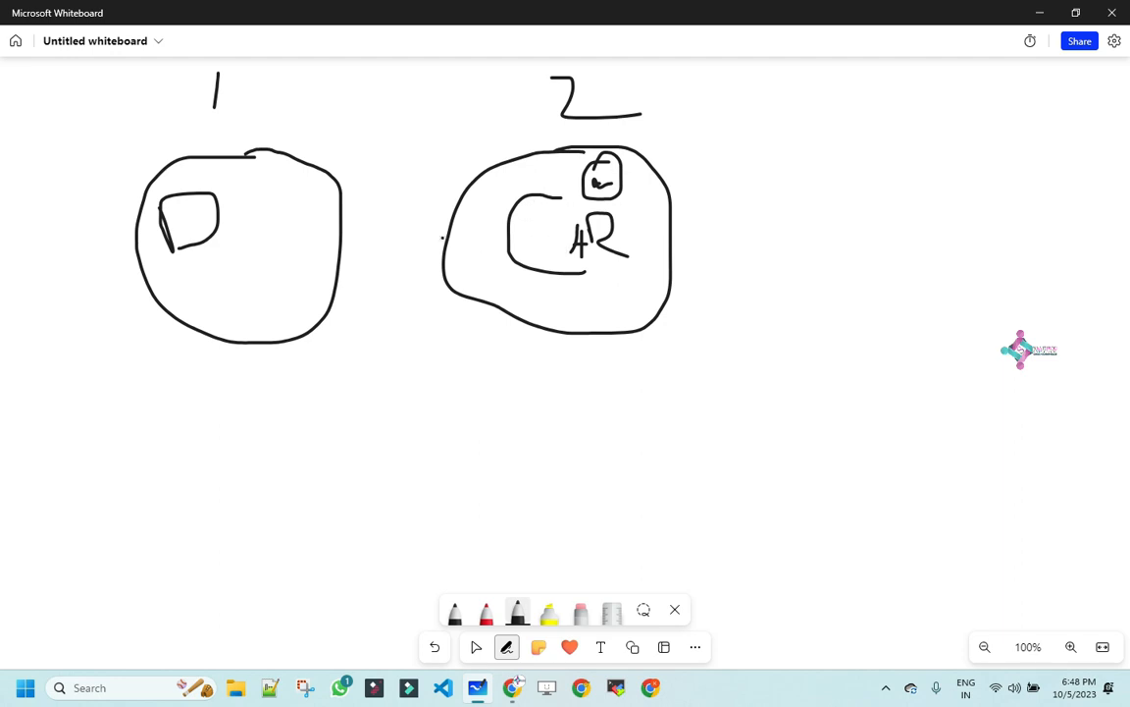
mouse_move(444, 239)
mouse_down()
mouse_move(355, 167)
mouse_move(338, 173)
mouse_move(375, 182)
mouse_up()
Write the letters P and ER inside circle 1
drag(275, 211, 271, 263)
drag(274, 213, 273, 238)
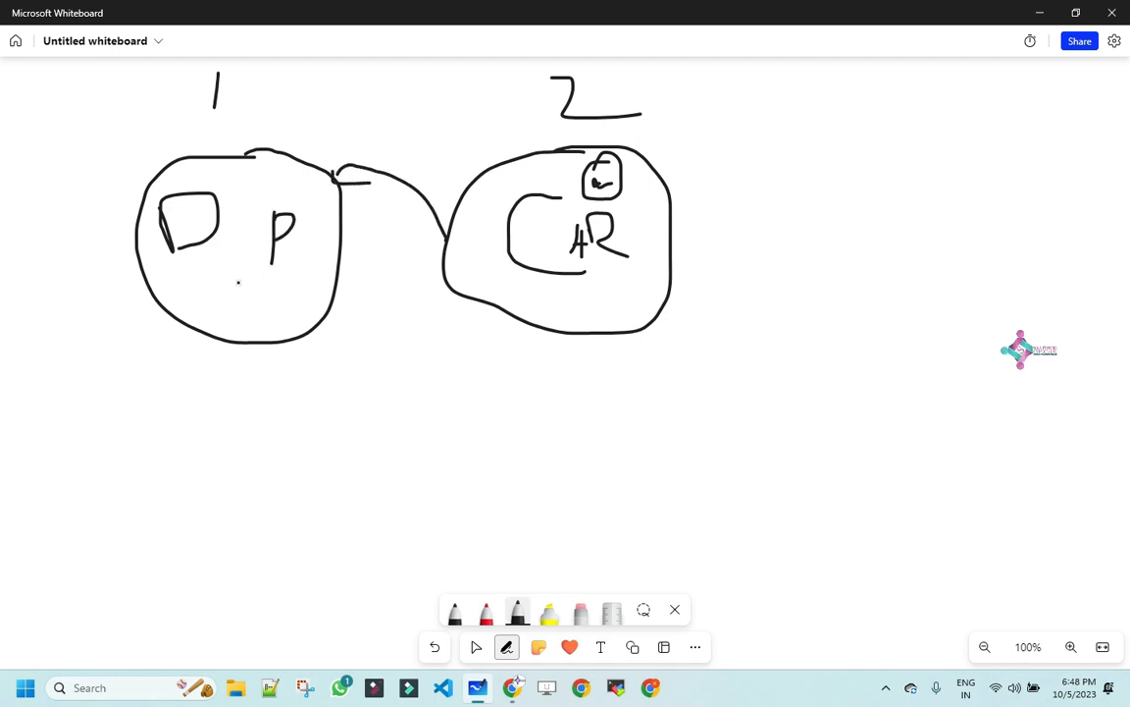
mouse_move(200, 289)
mouse_down()
mouse_move(199, 299)
mouse_move(233, 285)
mouse_move(225, 298)
mouse_move(258, 291)
mouse_up()
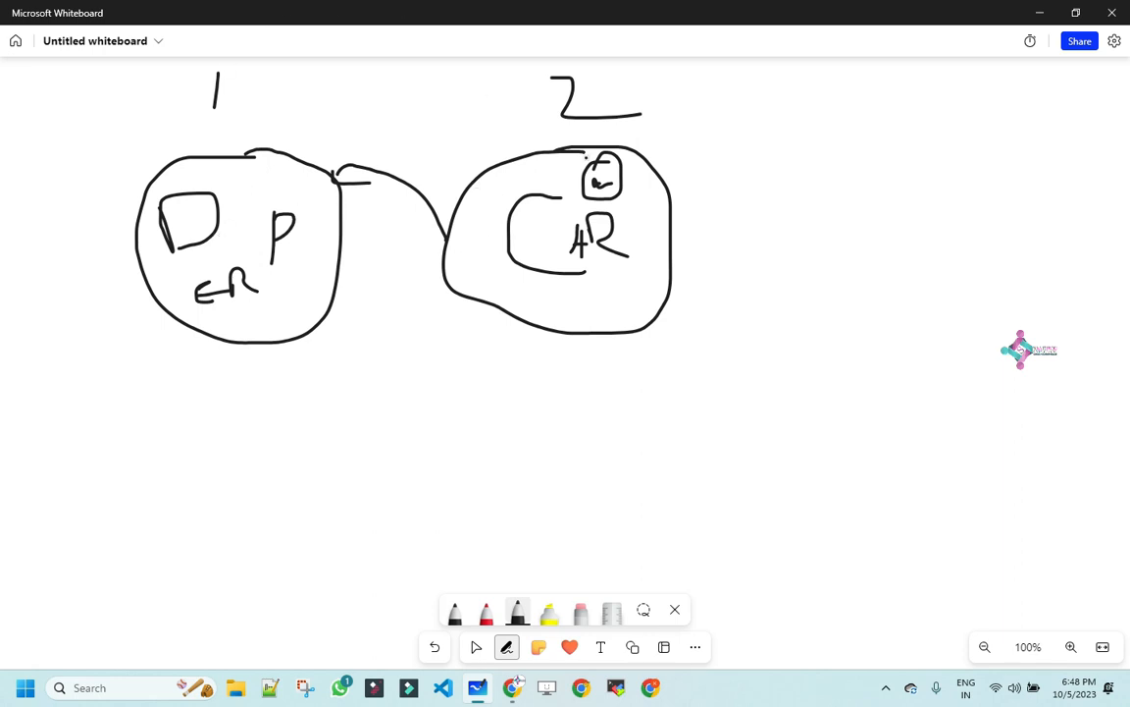
Draw a third large circle beside circle 2, with a rounded inner shape and a small oval inside it
mouse_move(917, 116)
mouse_down()
mouse_move(955, 284)
mouse_move(966, 137)
mouse_move(893, 126)
mouse_up()
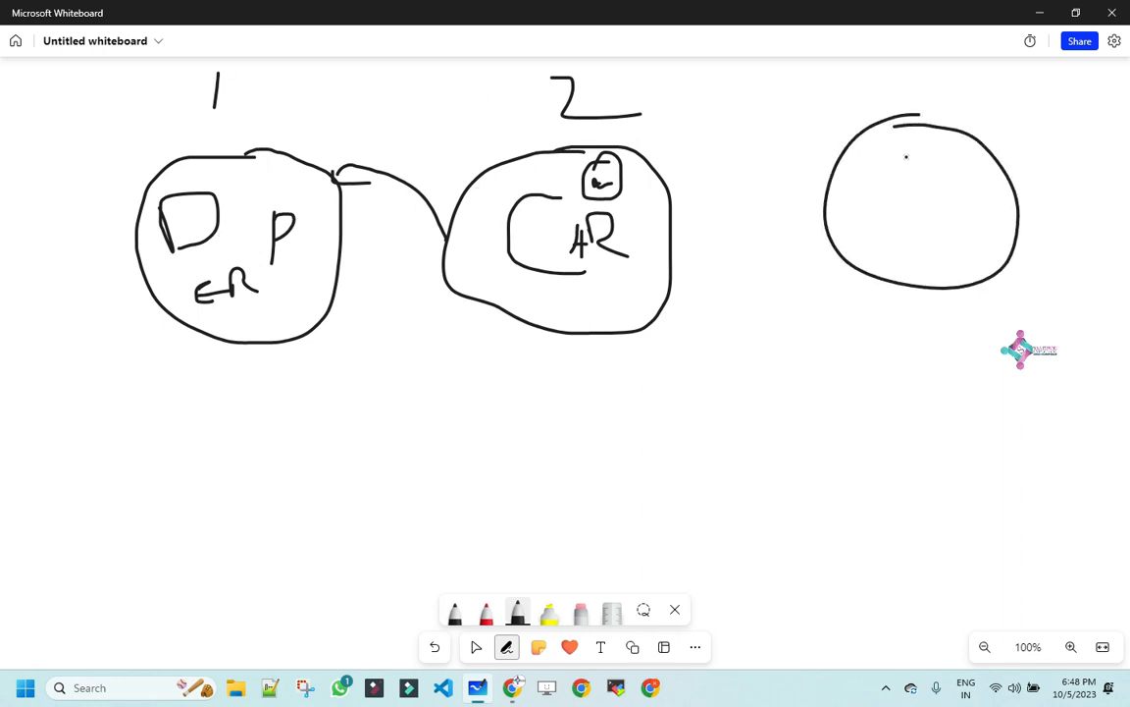
mouse_move(928, 157)
mouse_down()
mouse_move(880, 158)
mouse_move(973, 217)
mouse_up()
drag(897, 175, 973, 222)
drag(957, 155, 950, 163)
Draw a fourth circle below the third, link the two with opposing arrows, and box the gap between them
mouse_move(918, 323)
mouse_down()
mouse_move(989, 379)
mouse_move(939, 328)
mouse_up()
mouse_move(870, 279)
mouse_down()
mouse_move(868, 312)
mouse_move(886, 272)
mouse_move(892, 290)
mouse_move(880, 329)
mouse_up()
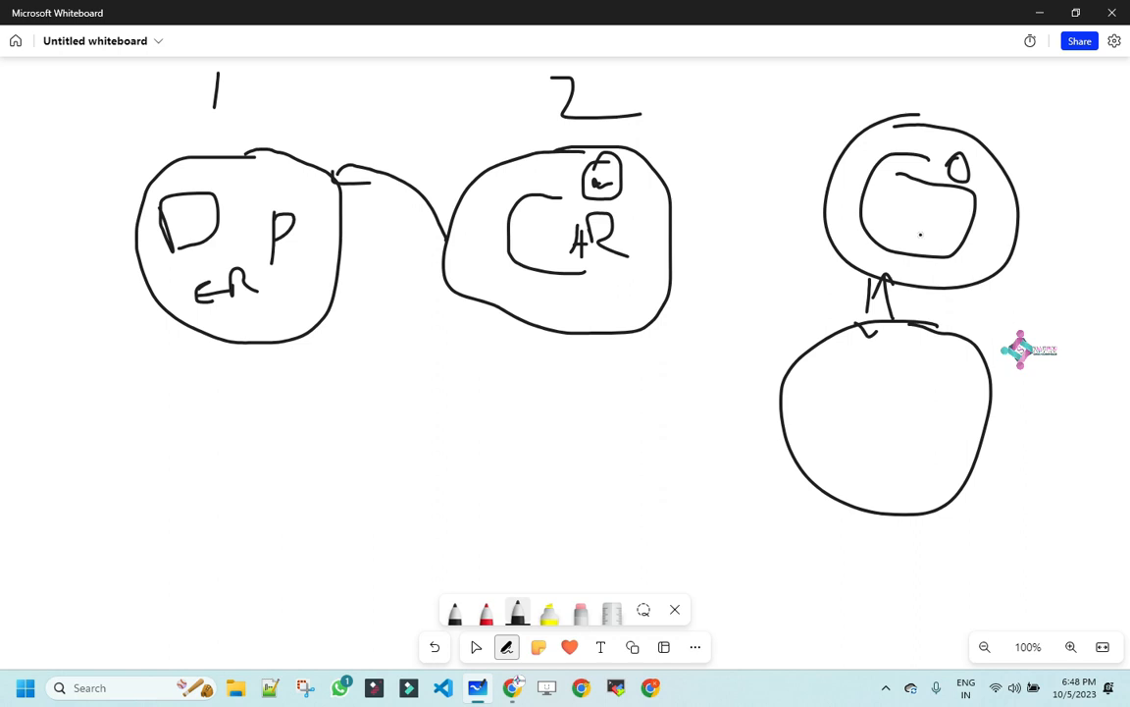
mouse_move(947, 311)
mouse_down()
mouse_move(936, 313)
mouse_move(921, 274)
mouse_move(898, 307)
mouse_up()
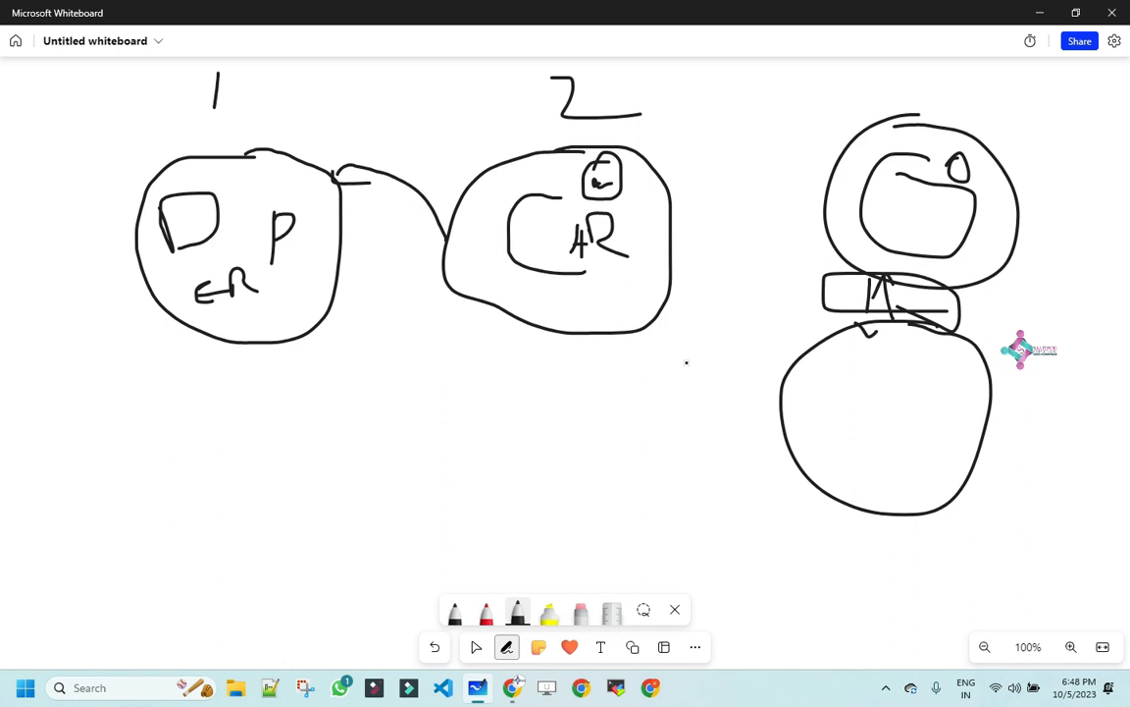
Switch to Chrome, close the YouTube Studio page, and find the VPC service in the AWS console to list the VPCs
key(alt+Tab)
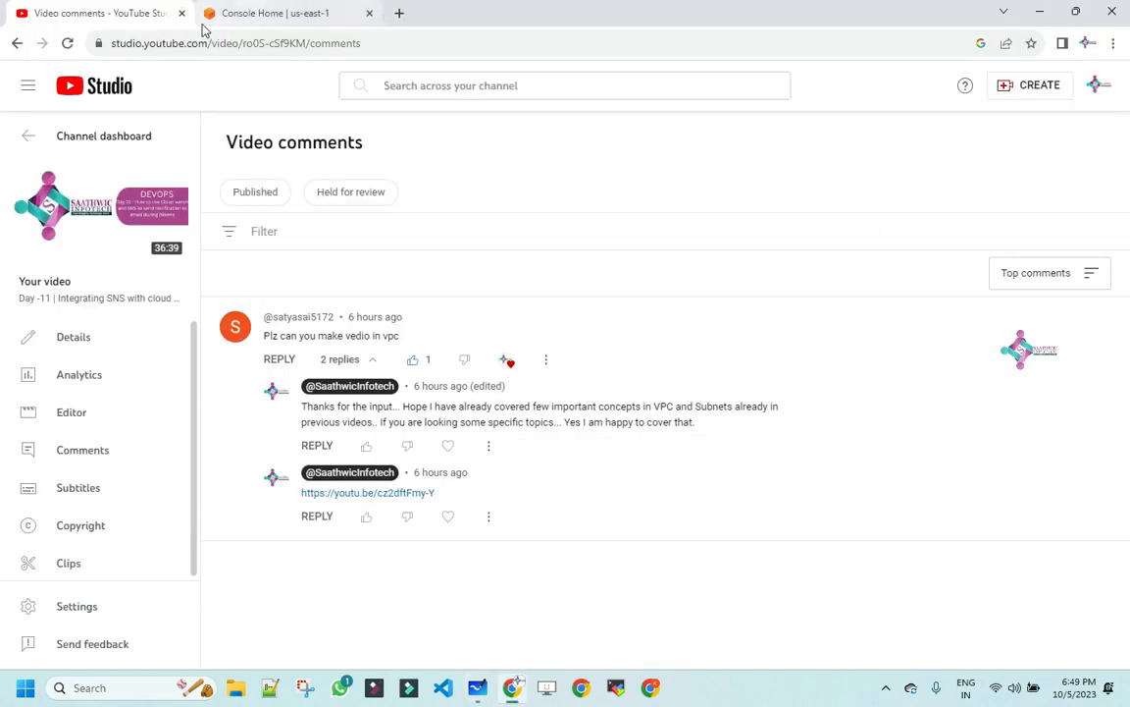
click(183, 14)
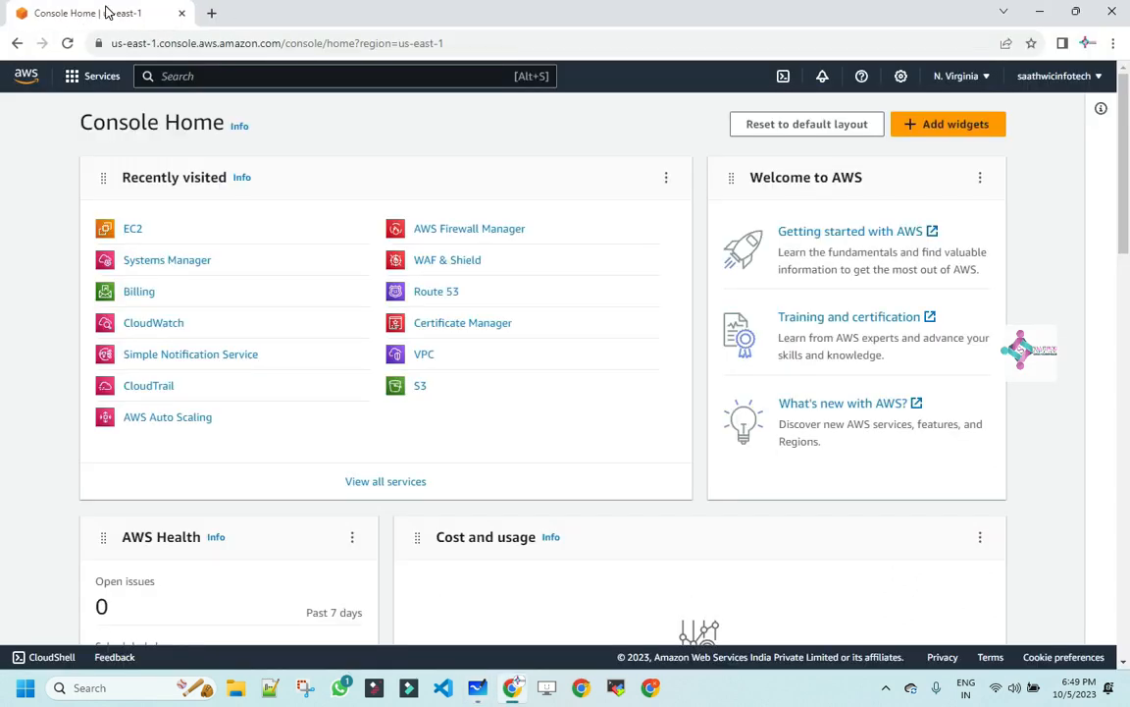
click(205, 80)
text(vpc)
key(Return)
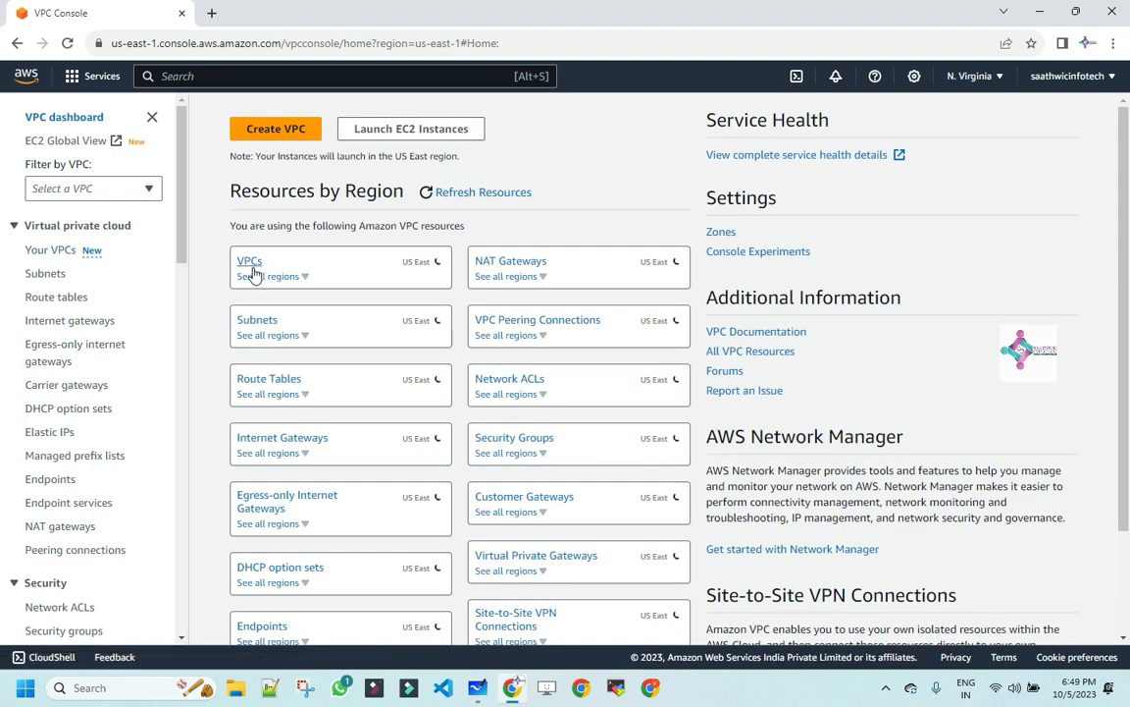
click(251, 263)
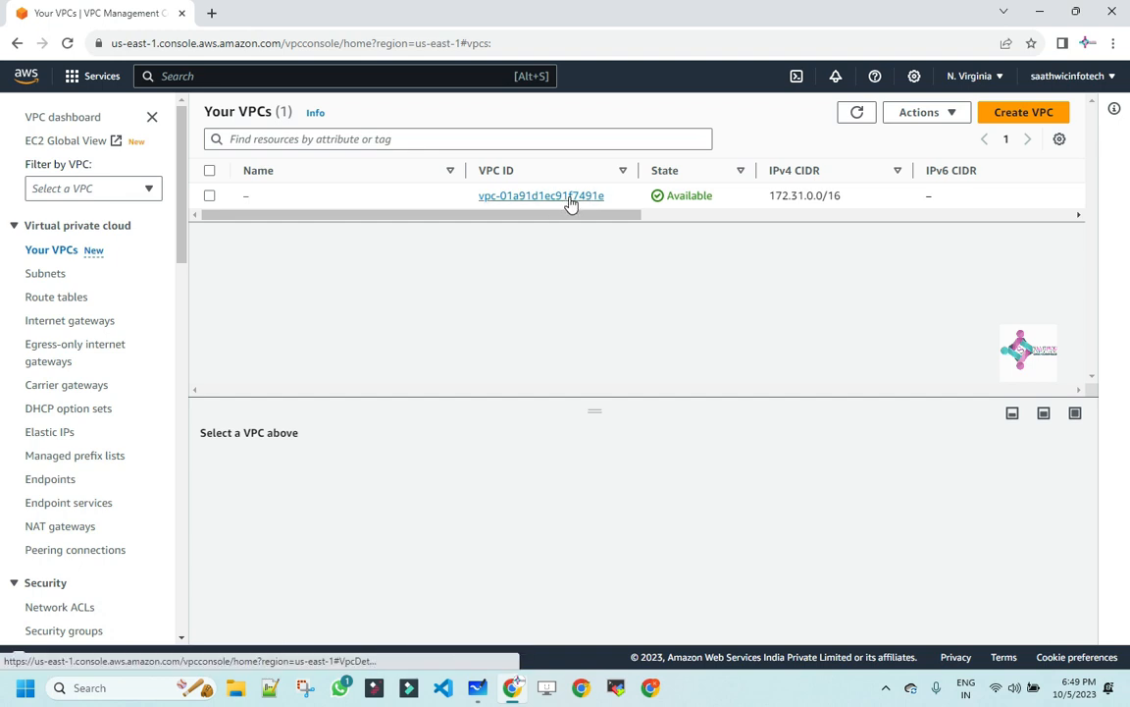
Open the existing VPC's details and examine its resource map from subnets through to network connections
click(571, 196)
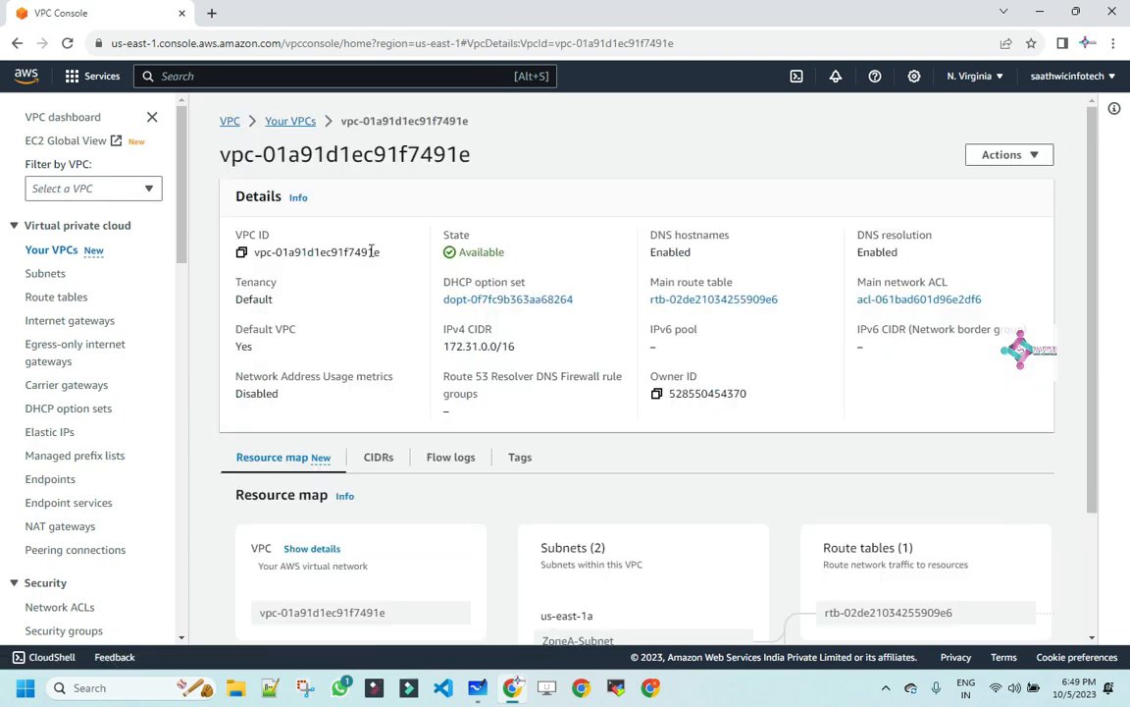
scroll(713, 391, down, 3)
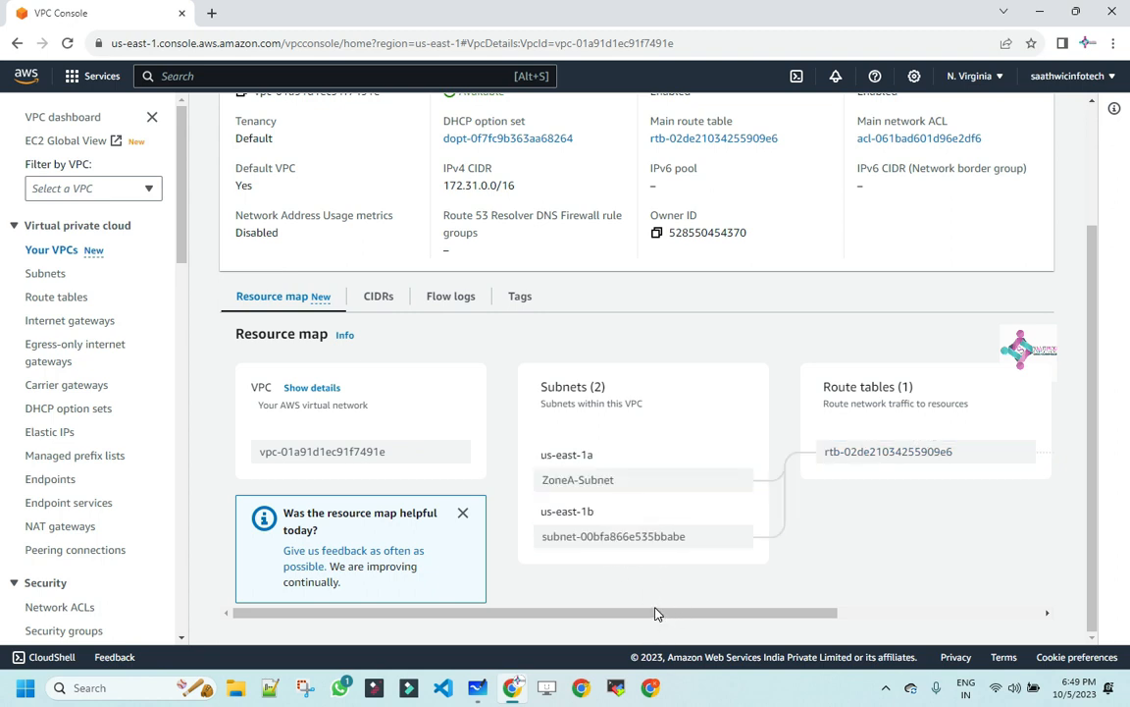
drag(640, 616, 761, 616)
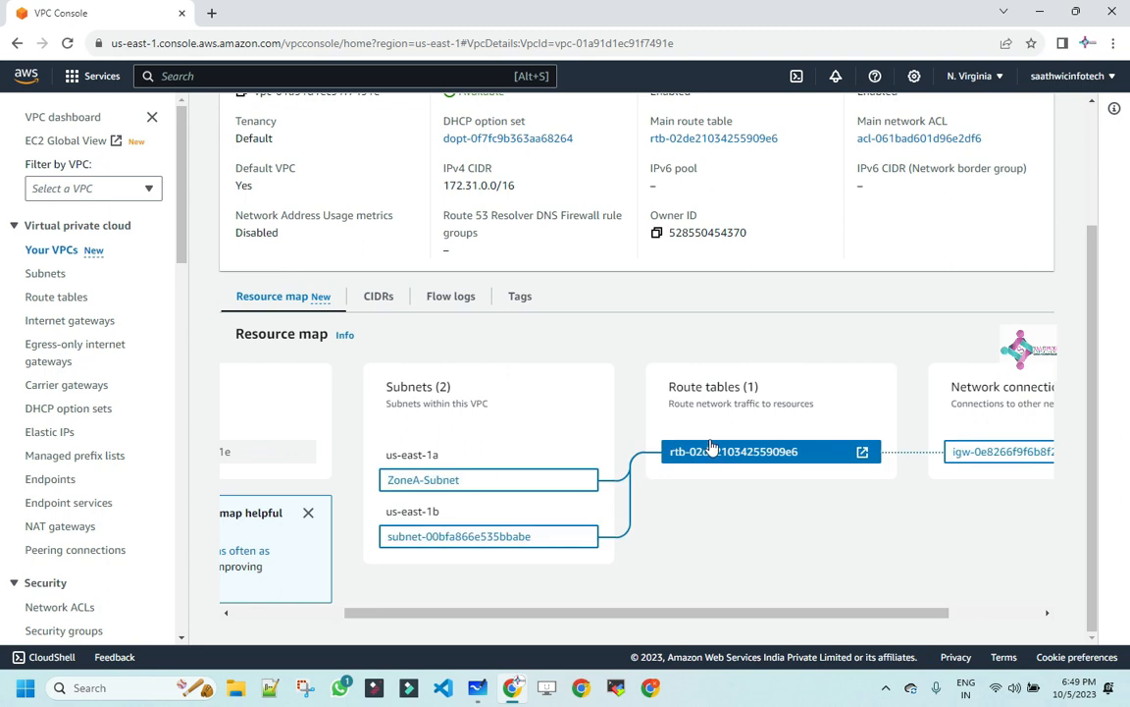
drag(613, 615, 705, 618)
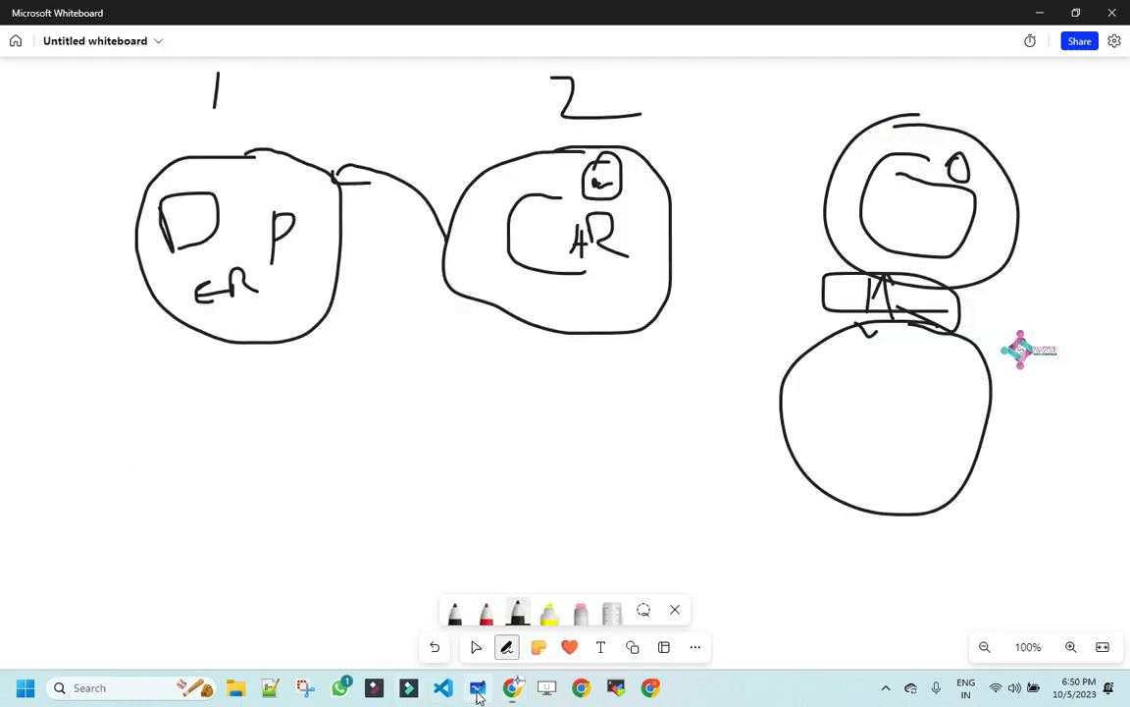
Switch to Microsoft Whiteboard, draw a box on the facing edges of circles 1 and 2, and join the boxes with a double-headed arrow
click(477, 687)
mouse_move(327, 252)
mouse_down()
mouse_move(356, 295)
mouse_move(321, 295)
mouse_up()
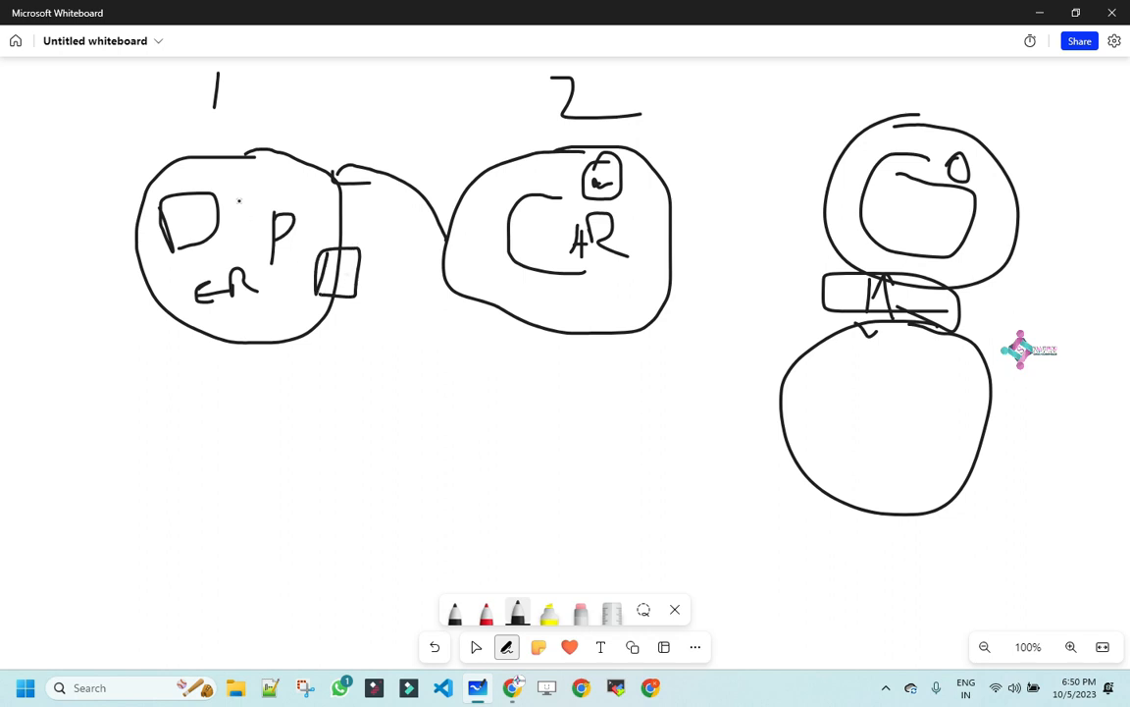
mouse_move(420, 254)
mouse_down()
mouse_move(420, 292)
mouse_move(459, 308)
mouse_move(401, 305)
mouse_up()
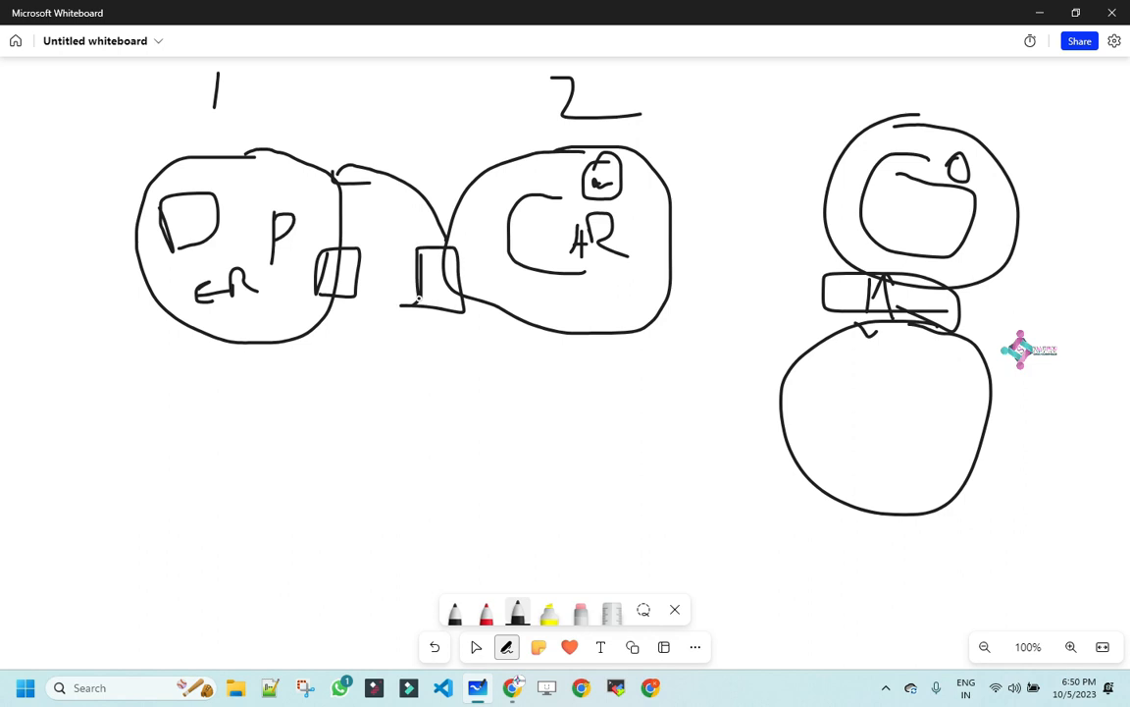
mouse_move(333, 277)
mouse_down()
mouse_move(454, 291)
mouse_move(333, 272)
mouse_move(356, 290)
mouse_up()
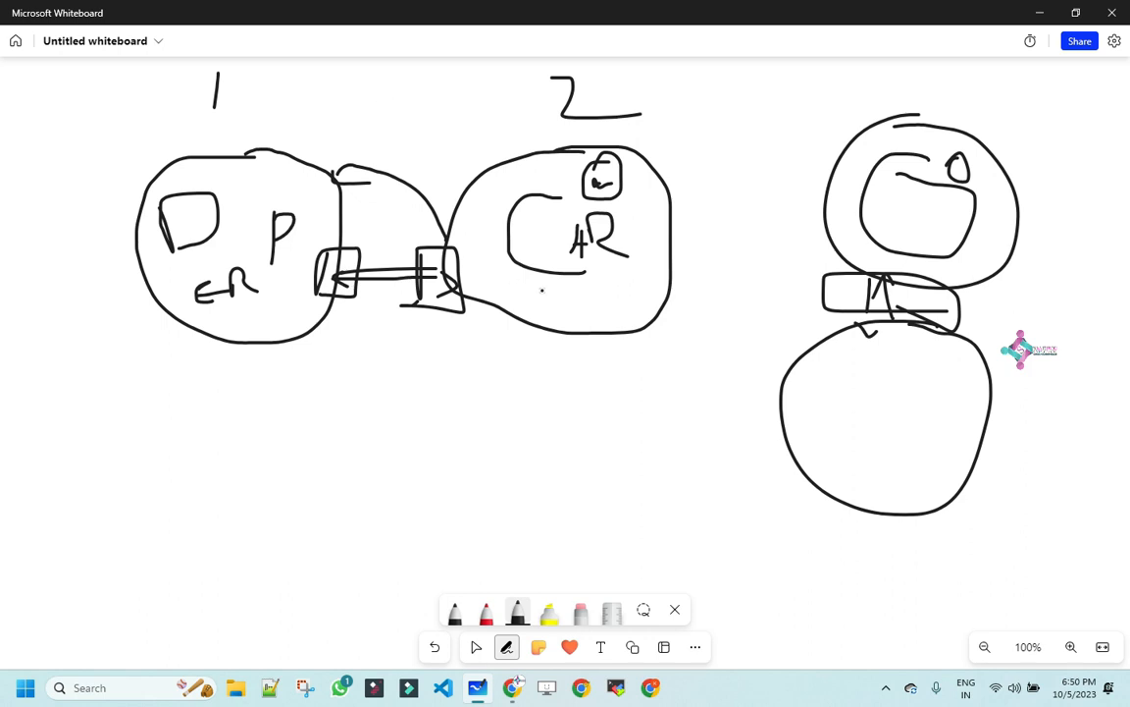
Switch back to the AWS console in Chrome and start creating a new VPC from the VPC dashboard
key(alt+Tab)
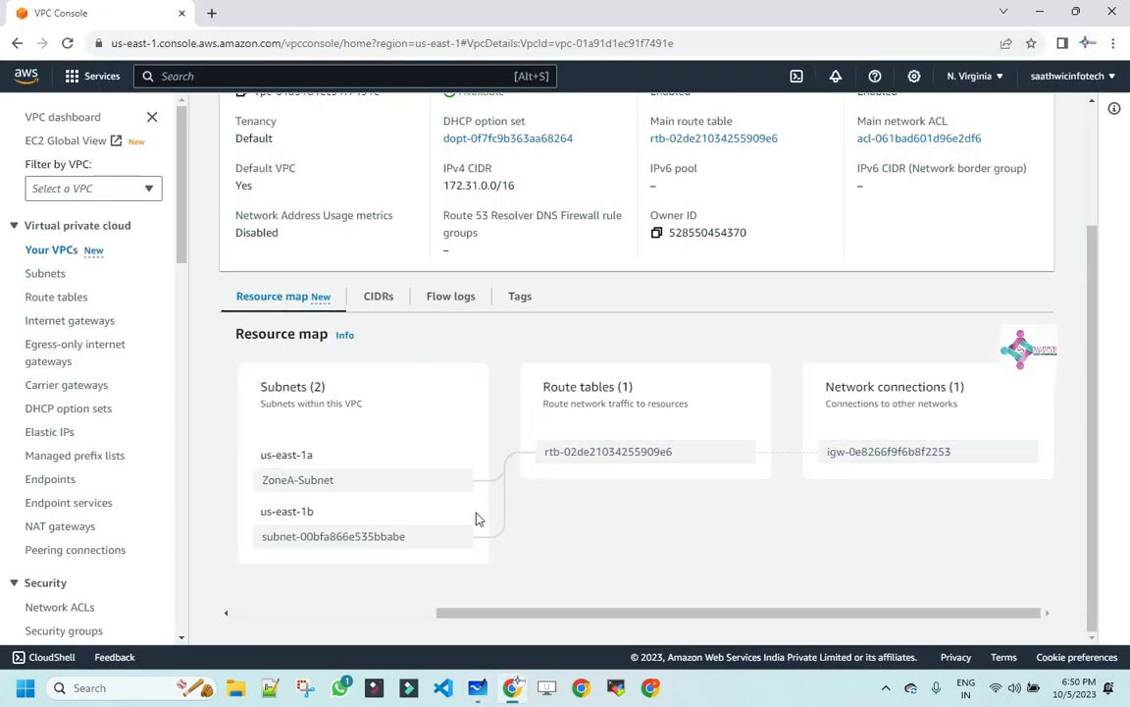
scroll(704, 604, up, 3)
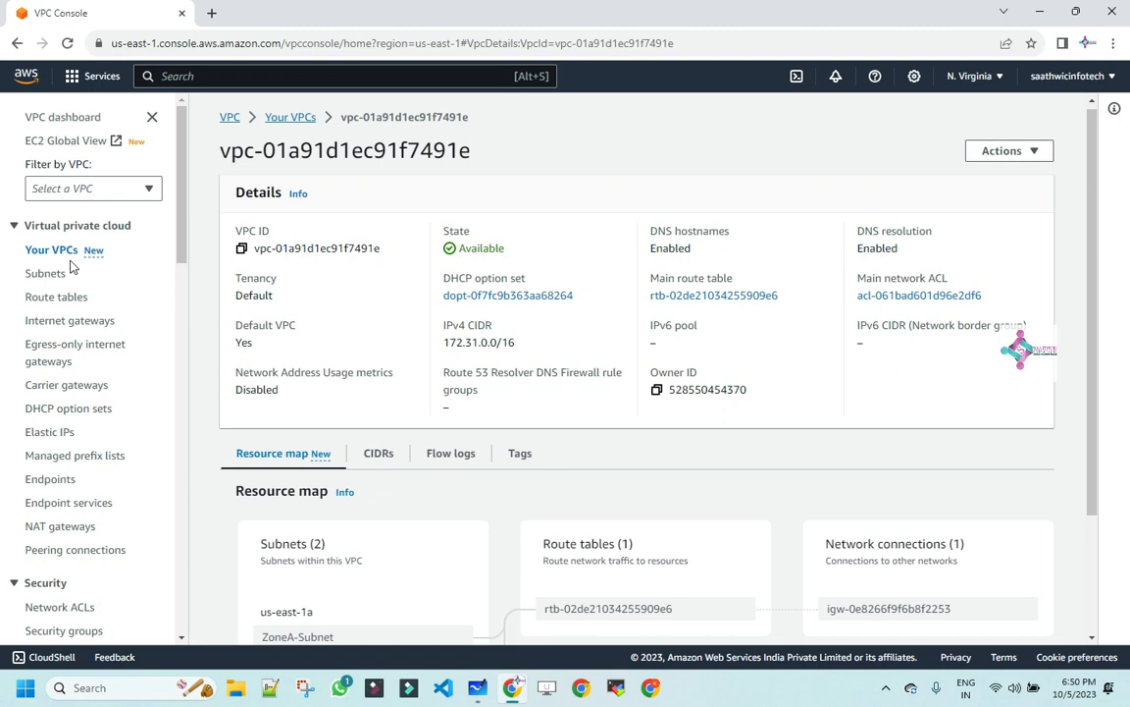
click(230, 119)
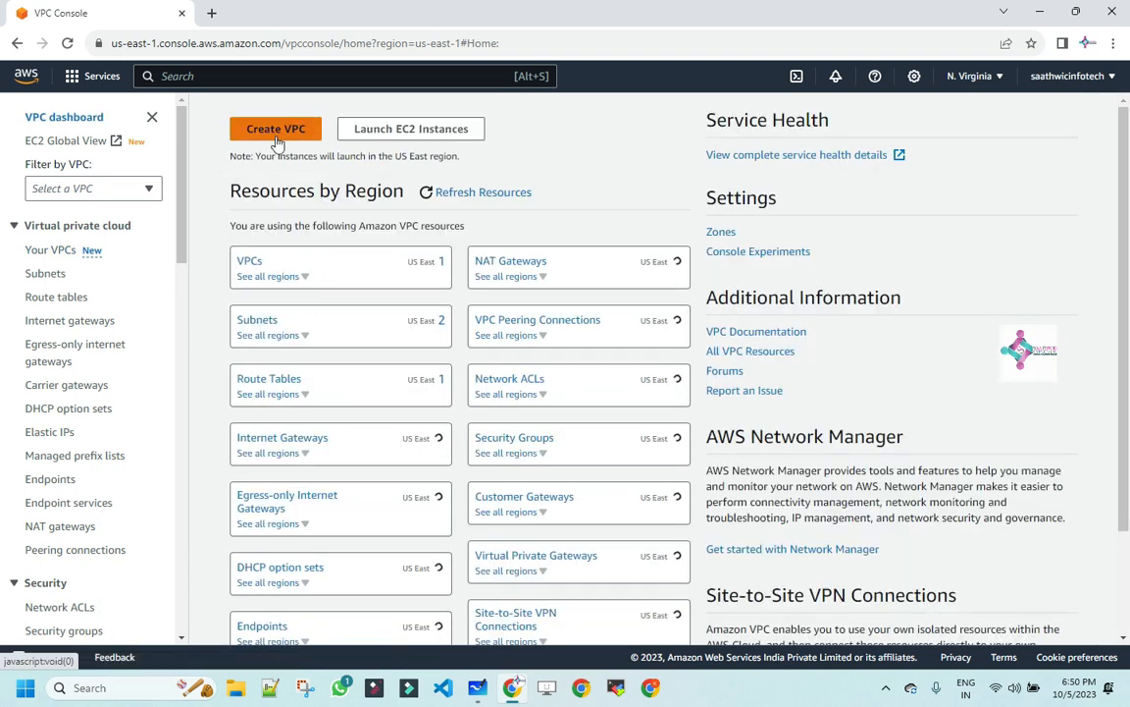
click(276, 134)
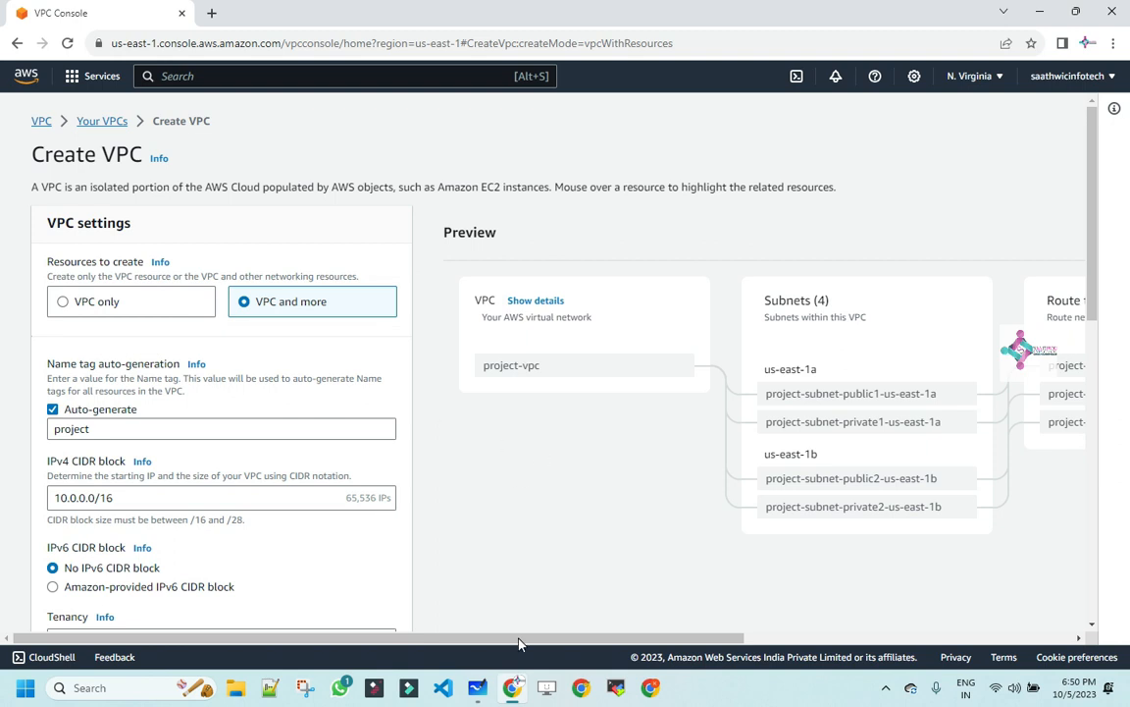
Set the resources to create to VPC only and enter HRVPC as the name tag
click(67, 310)
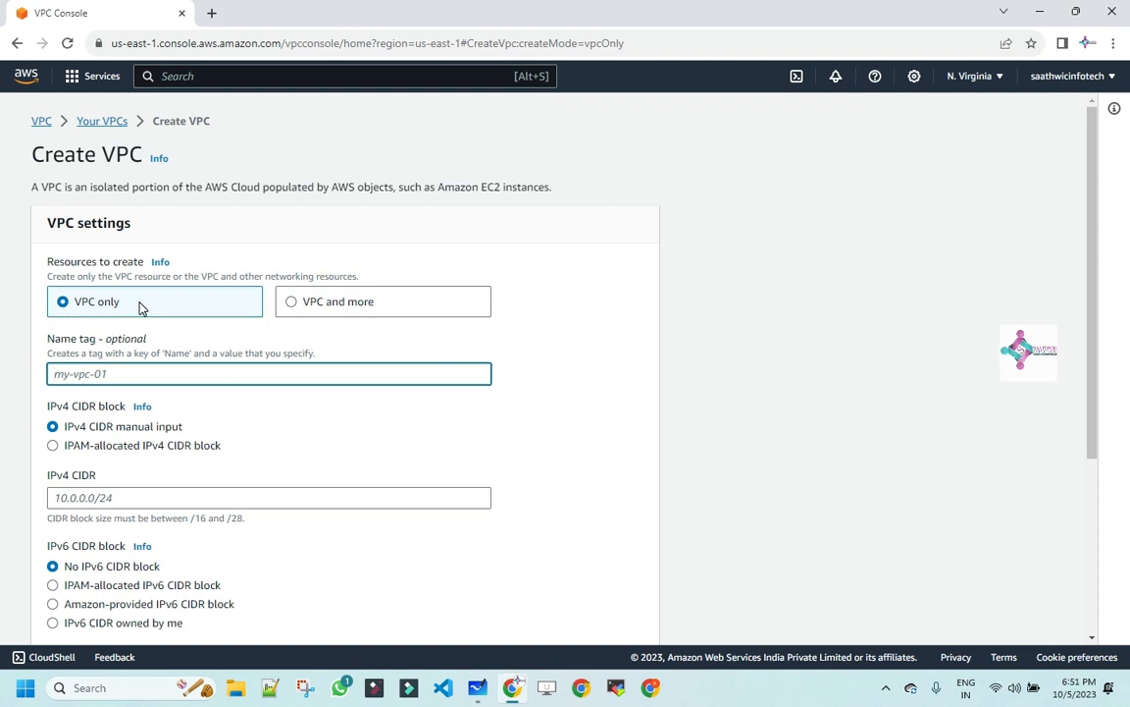
drag(139, 304, 74, 306)
click(112, 379)
text(H)
scroll(110, 488, down, 1)
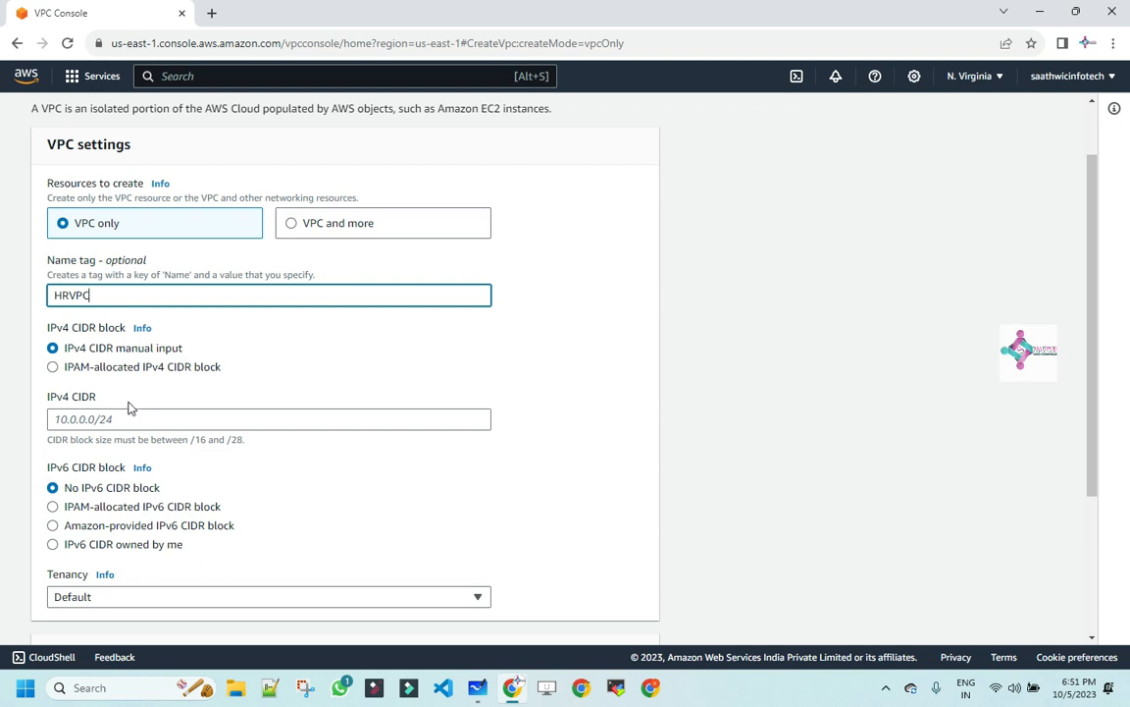
Set the new VPC's IPv4 CIDR to 10.47.0.0/16
click(105, 418)
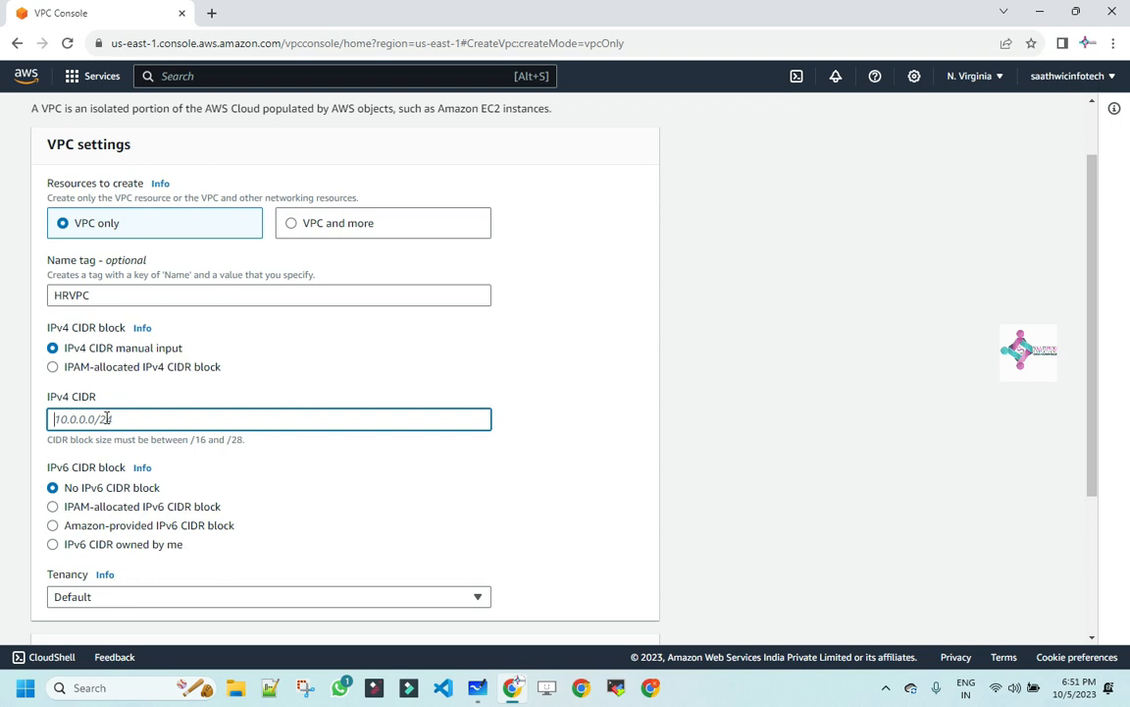
text(10.47.0.0/16)
click(394, 462)
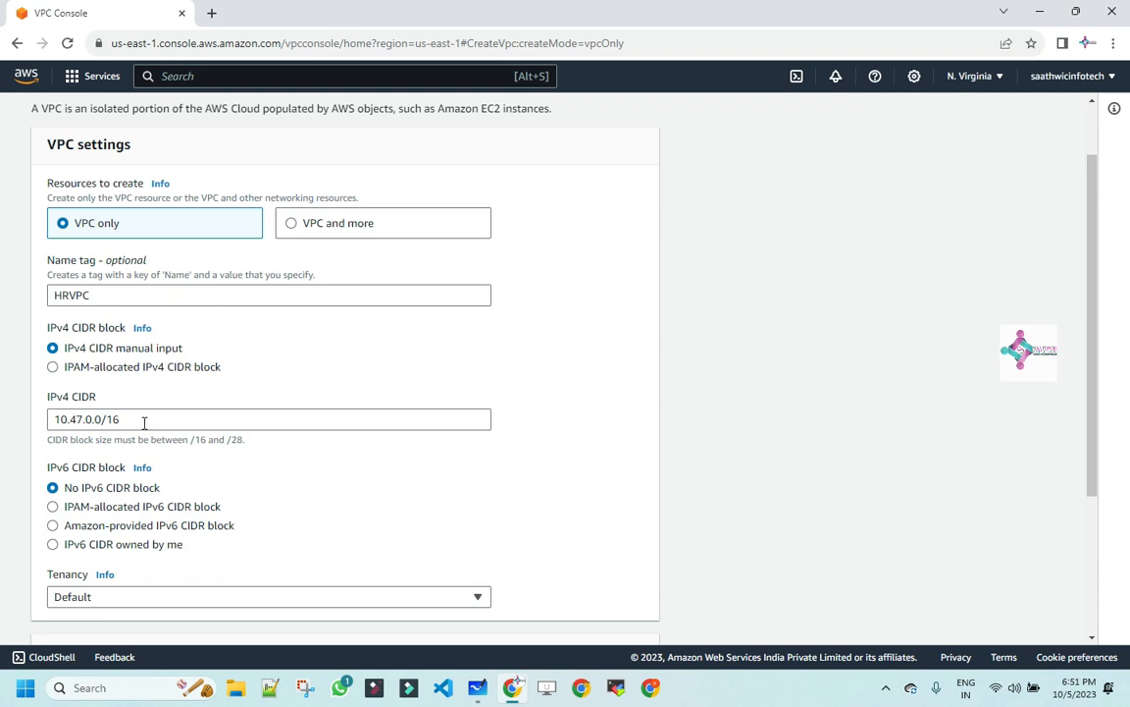
drag(138, 416, 52, 419)
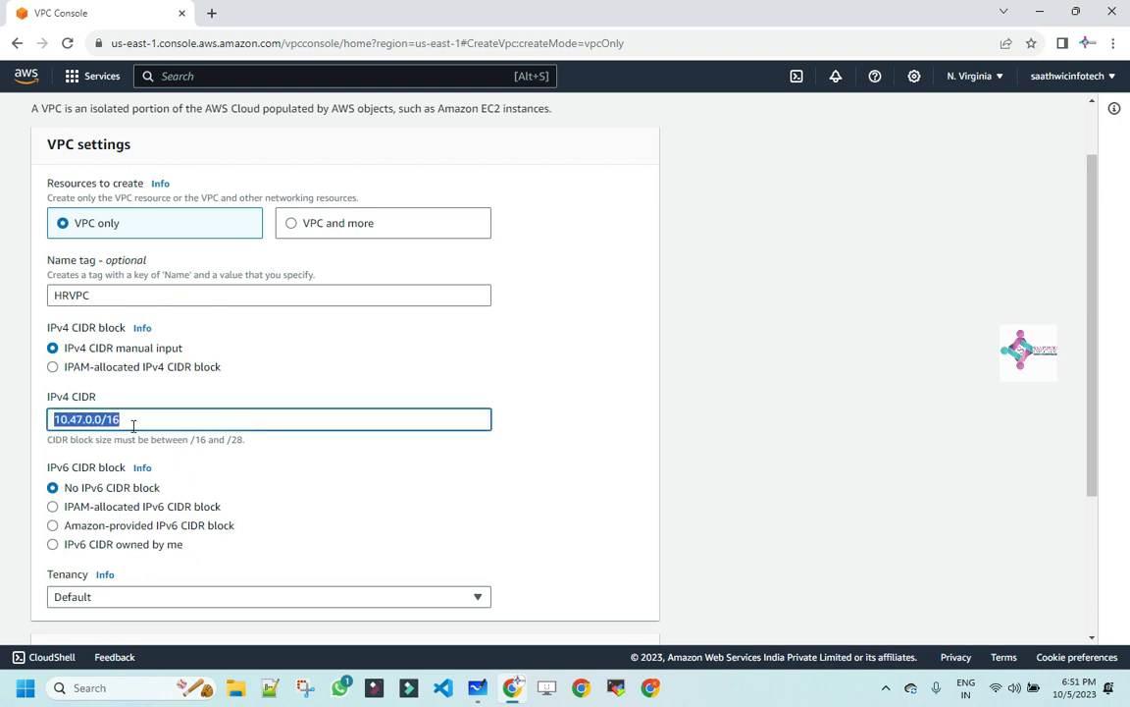
click(138, 417)
drag(134, 416, 49, 427)
scroll(351, 487, down, 3)
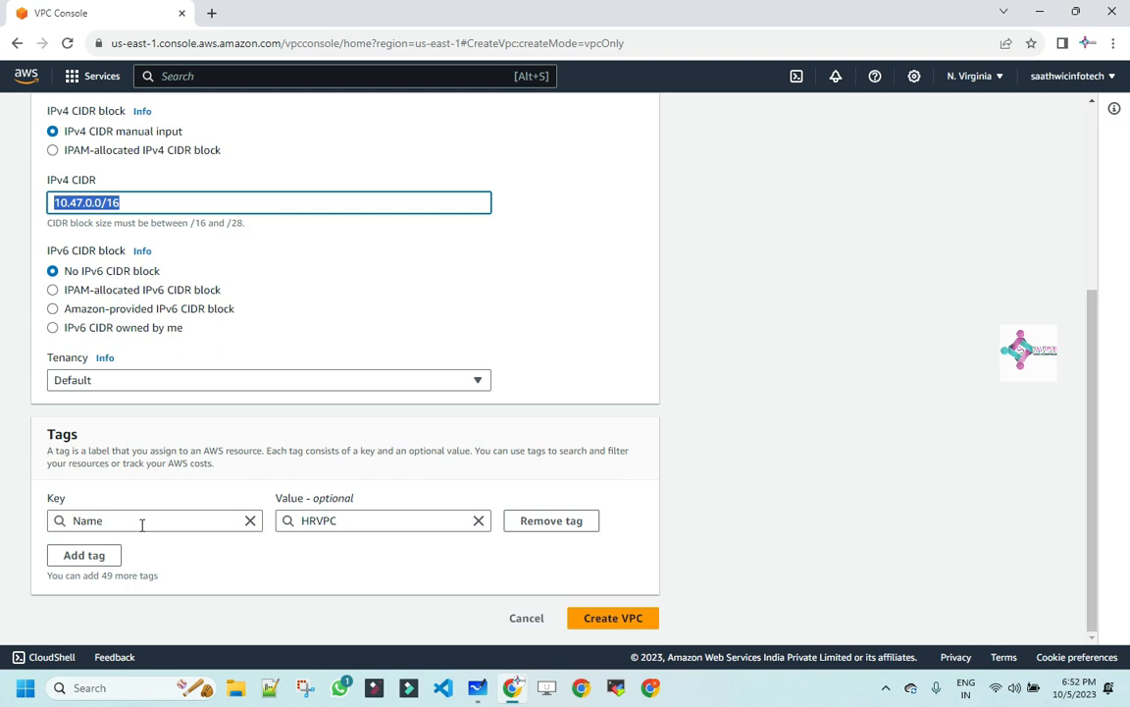
Create the HRVPC VPC and bring its resource map into view on the details page
double_click(339, 523)
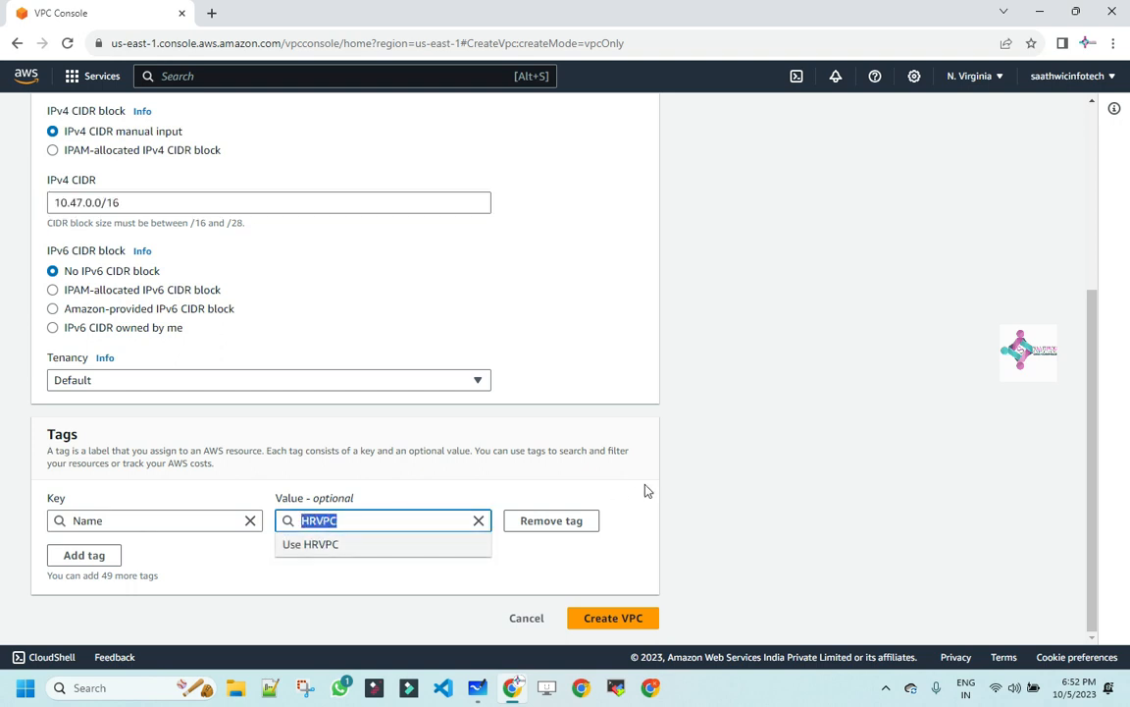
click(636, 520)
click(617, 616)
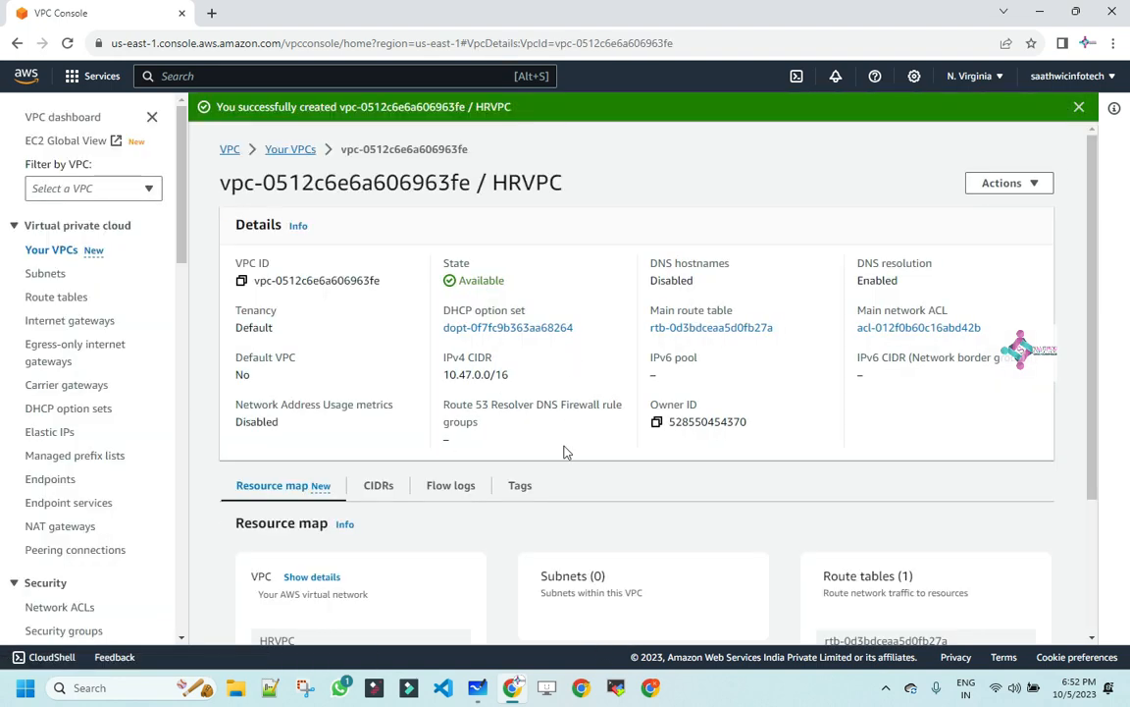
scroll(643, 499, down, 2)
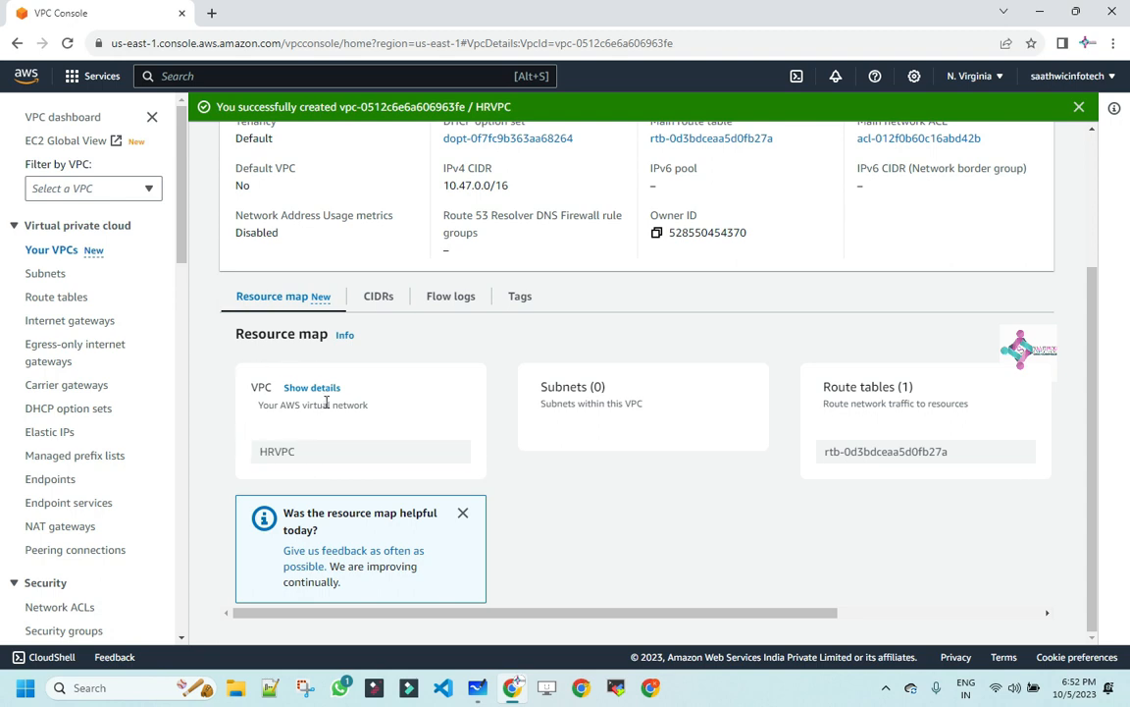
Duplicate the browser tab, open the default VPC there and examine the subnets and route table in its resource map
right_click(64, 13)
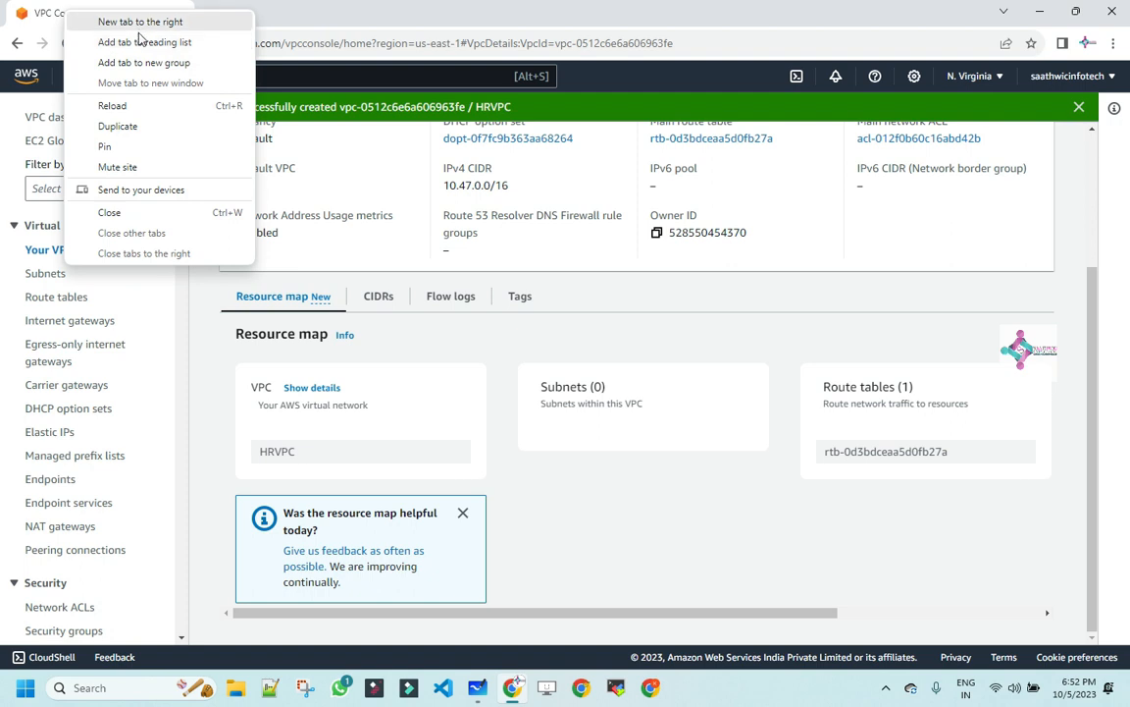
click(117, 126)
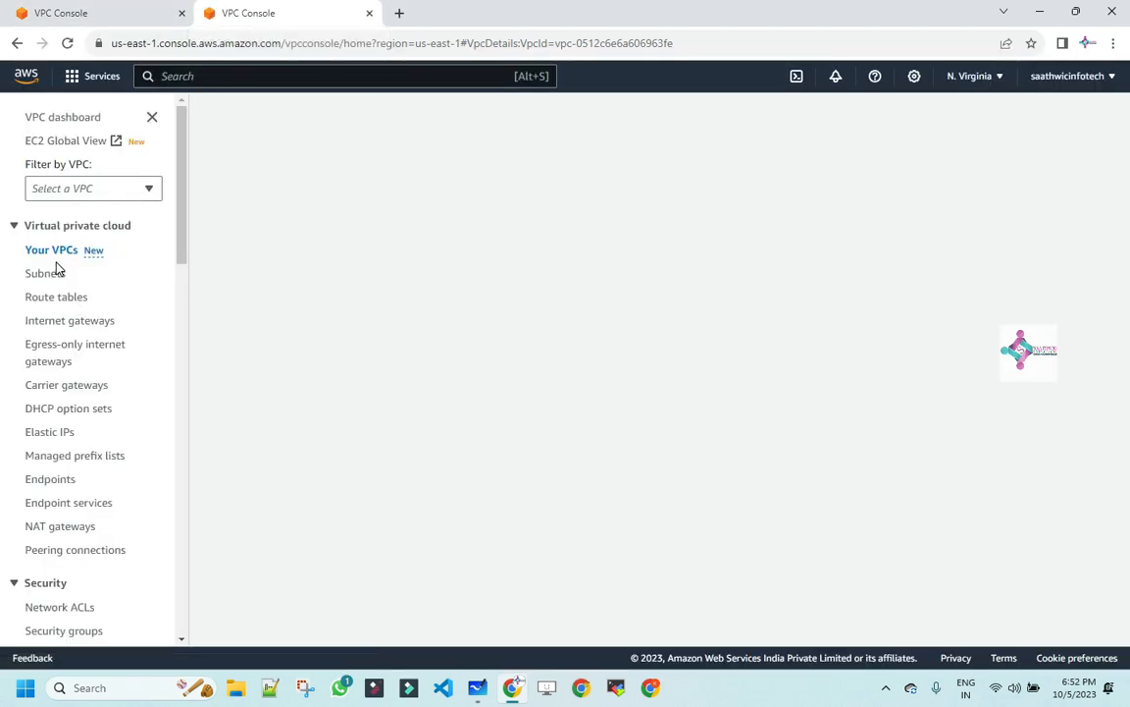
click(57, 250)
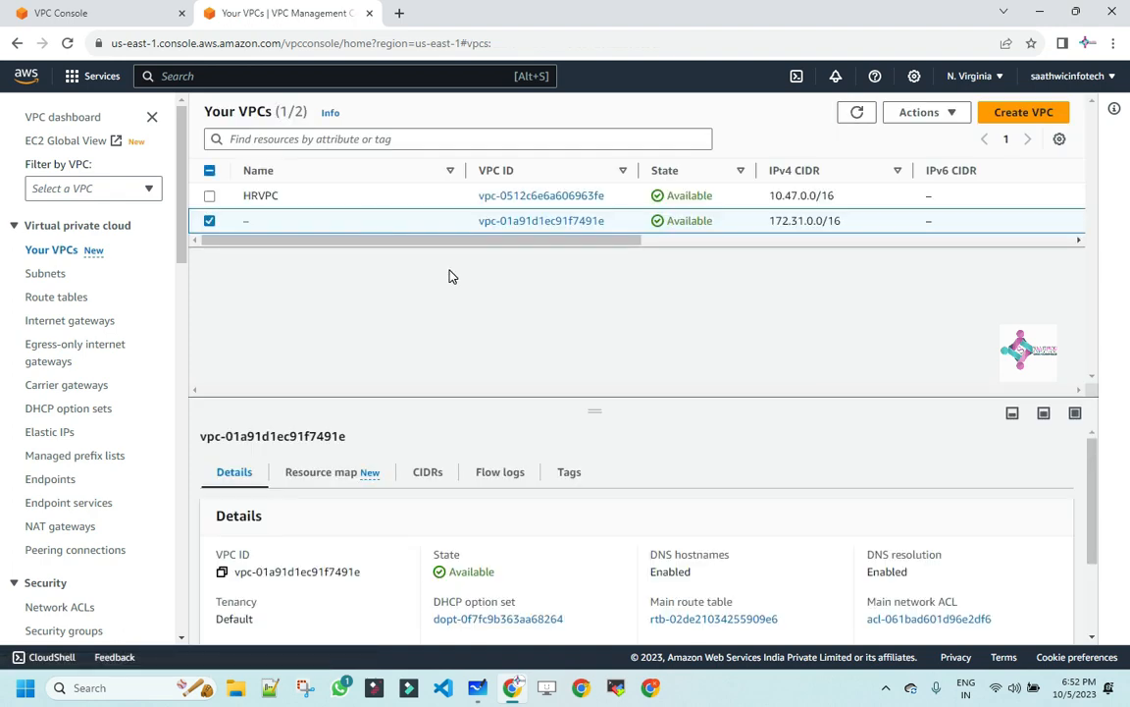
click(526, 222)
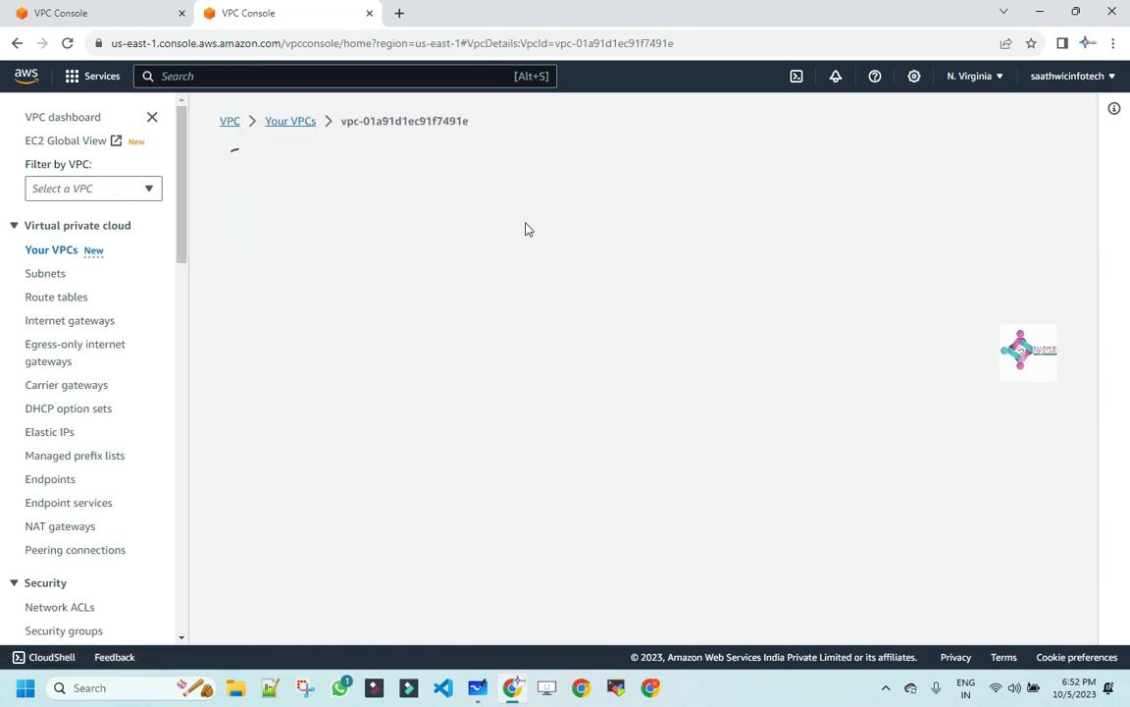
scroll(507, 284, down, 3)
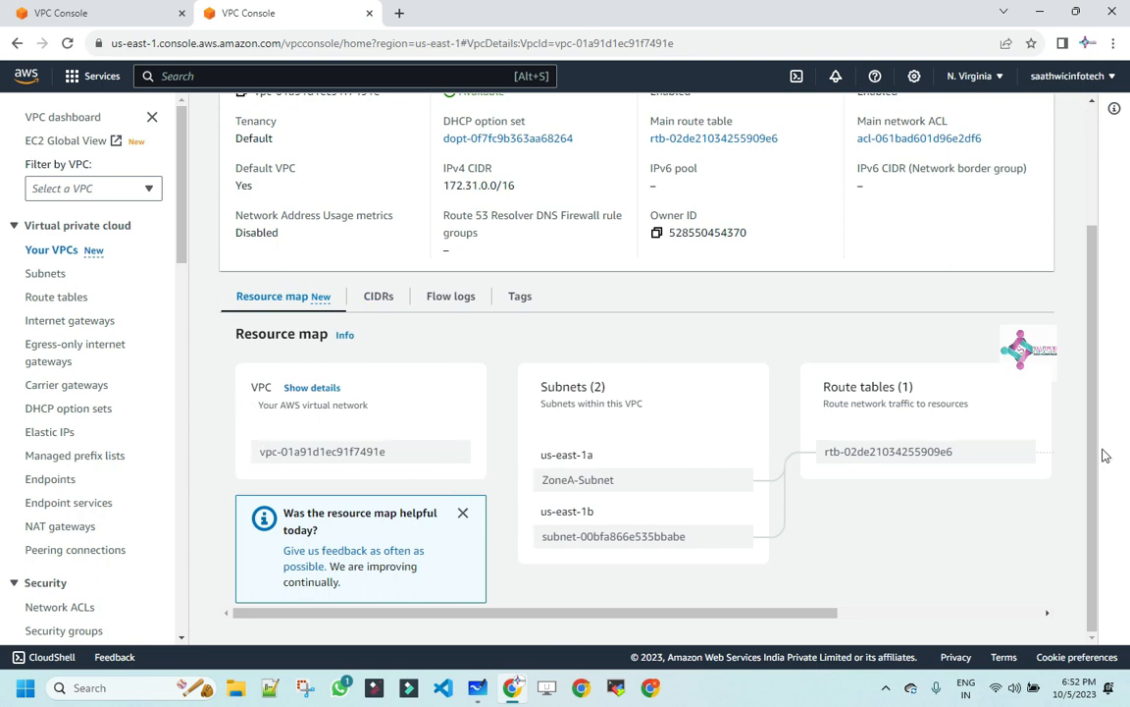
drag(731, 618, 567, 628)
Return to HRVPC's tab and examine its resource map for subnets, route tables and network connections
click(95, 17)
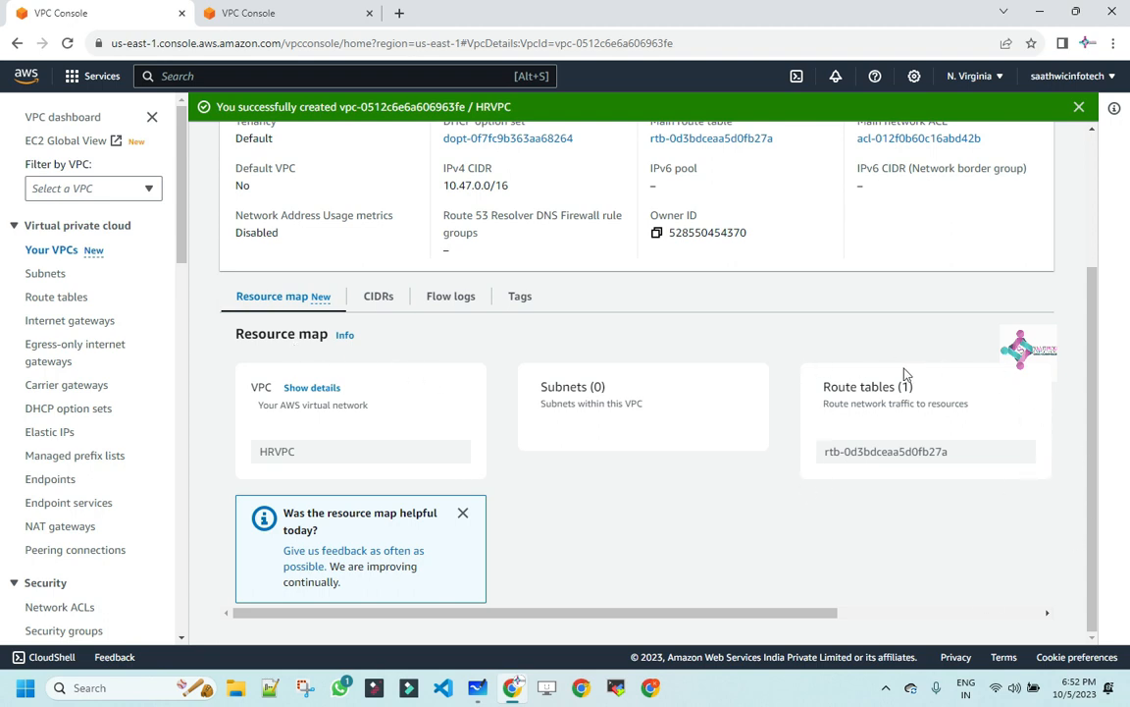
drag(699, 618, 849, 622)
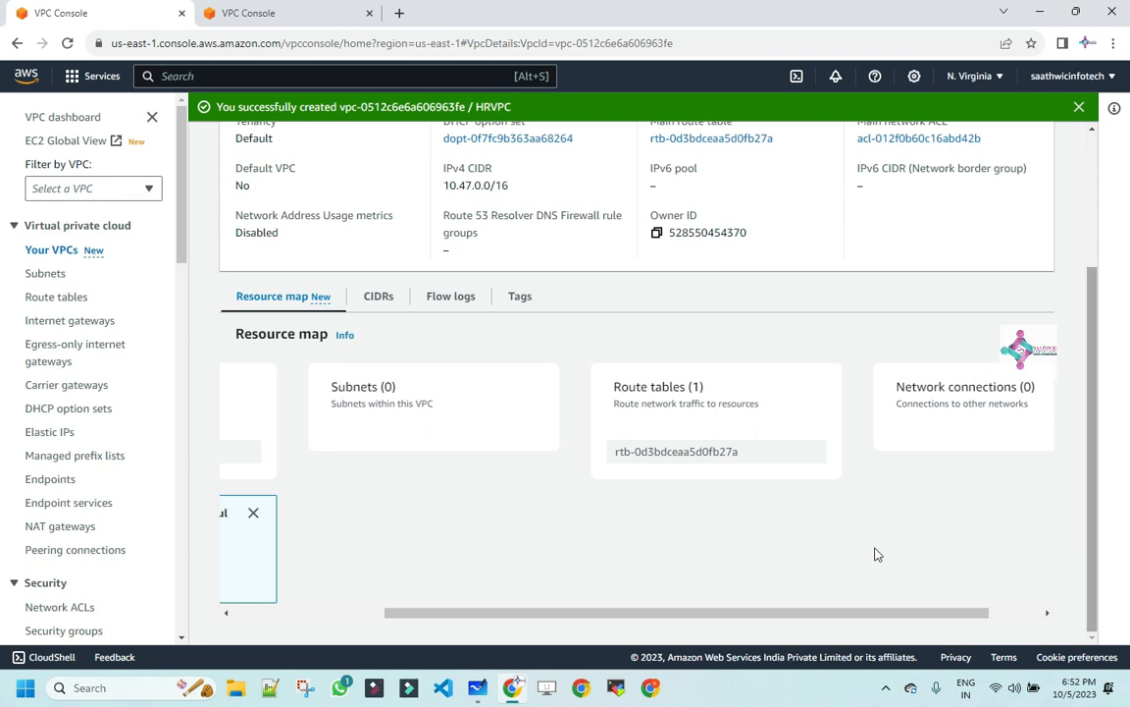
drag(645, 613, 465, 615)
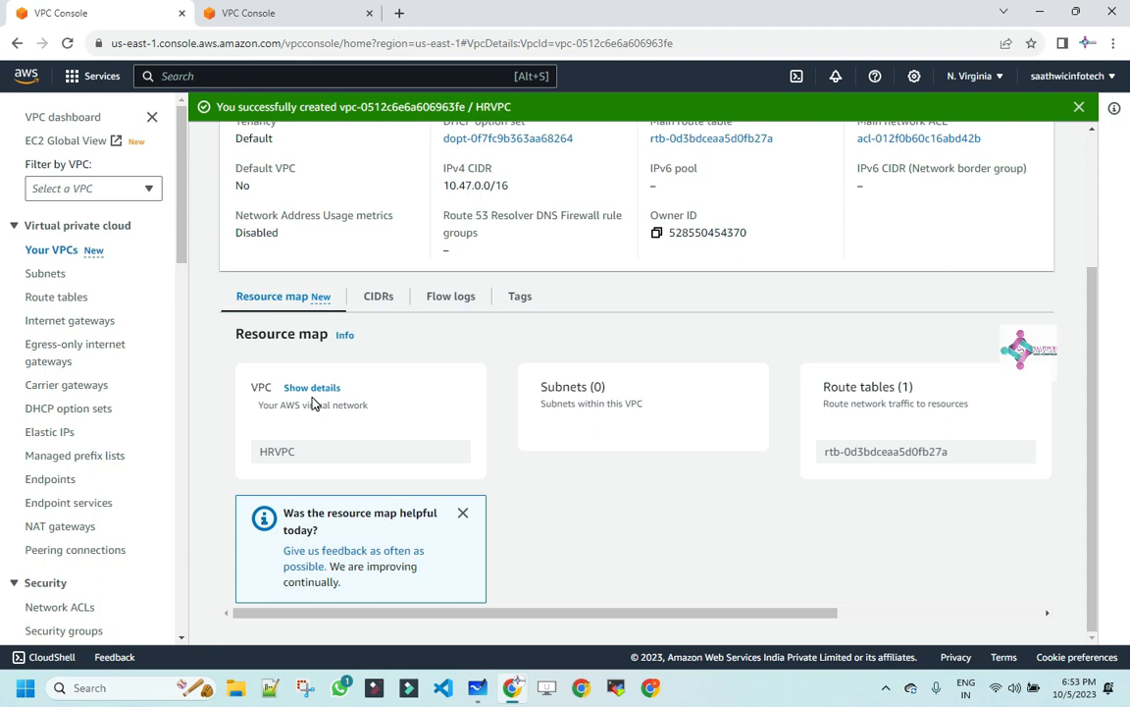
scroll(429, 385, up, 3)
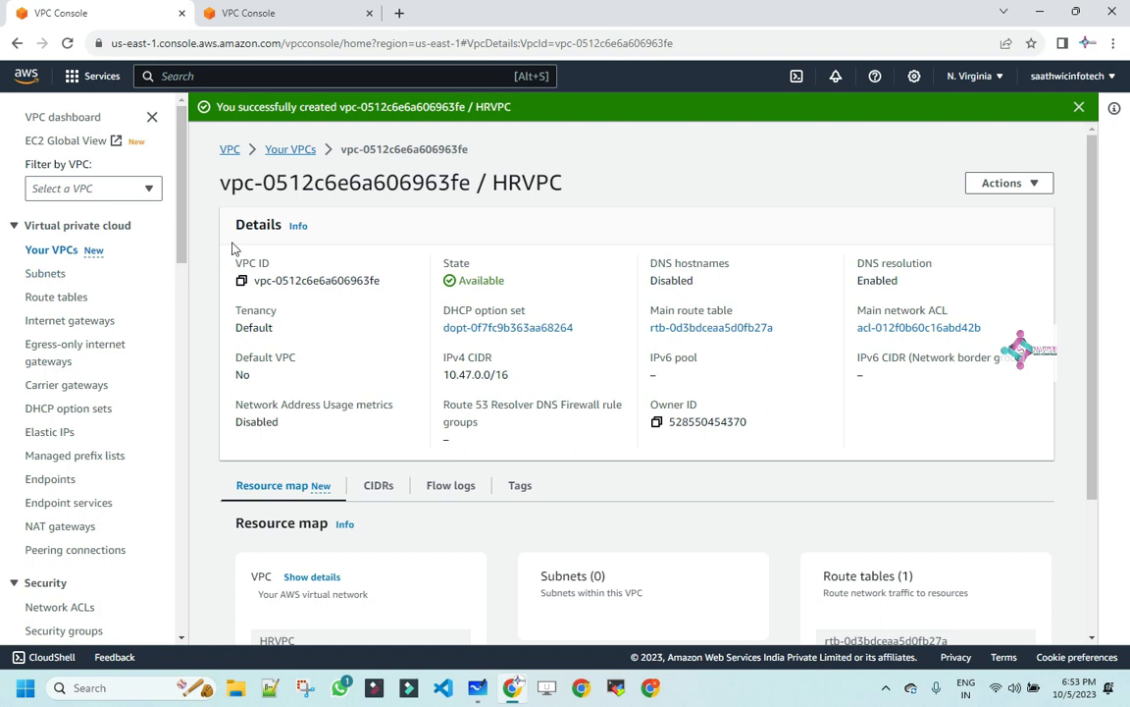
Start creating a subnet and choose HRVPC as the VPC it belongs to
click(54, 277)
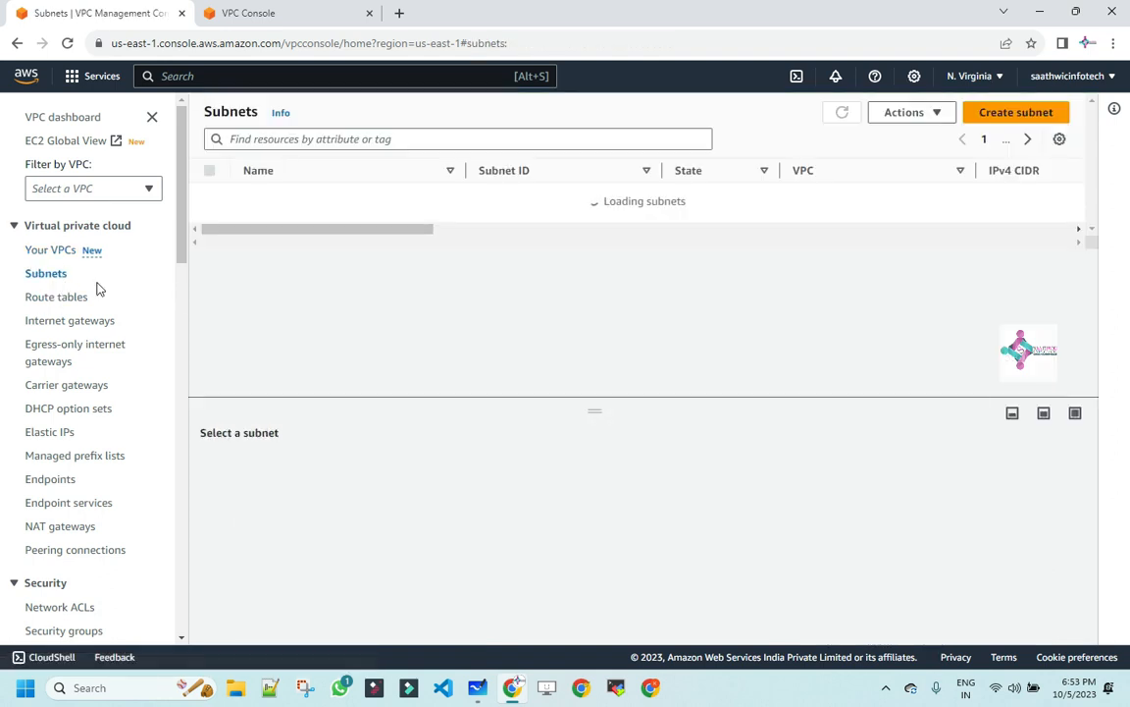
click(1001, 114)
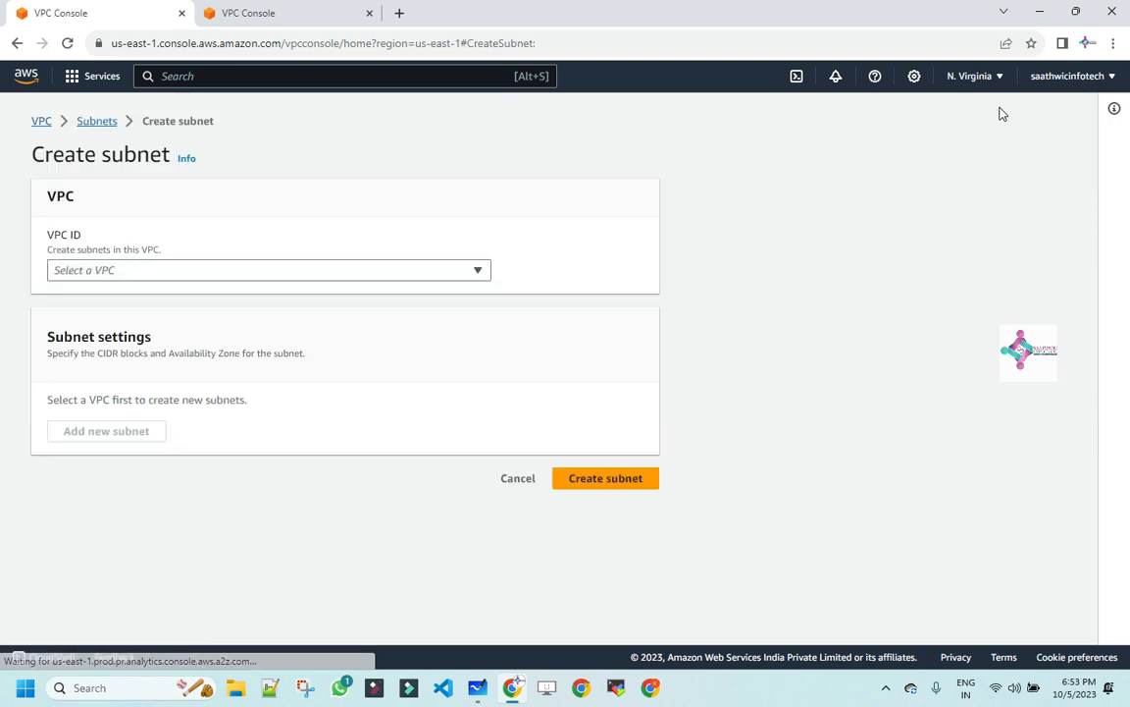
click(138, 271)
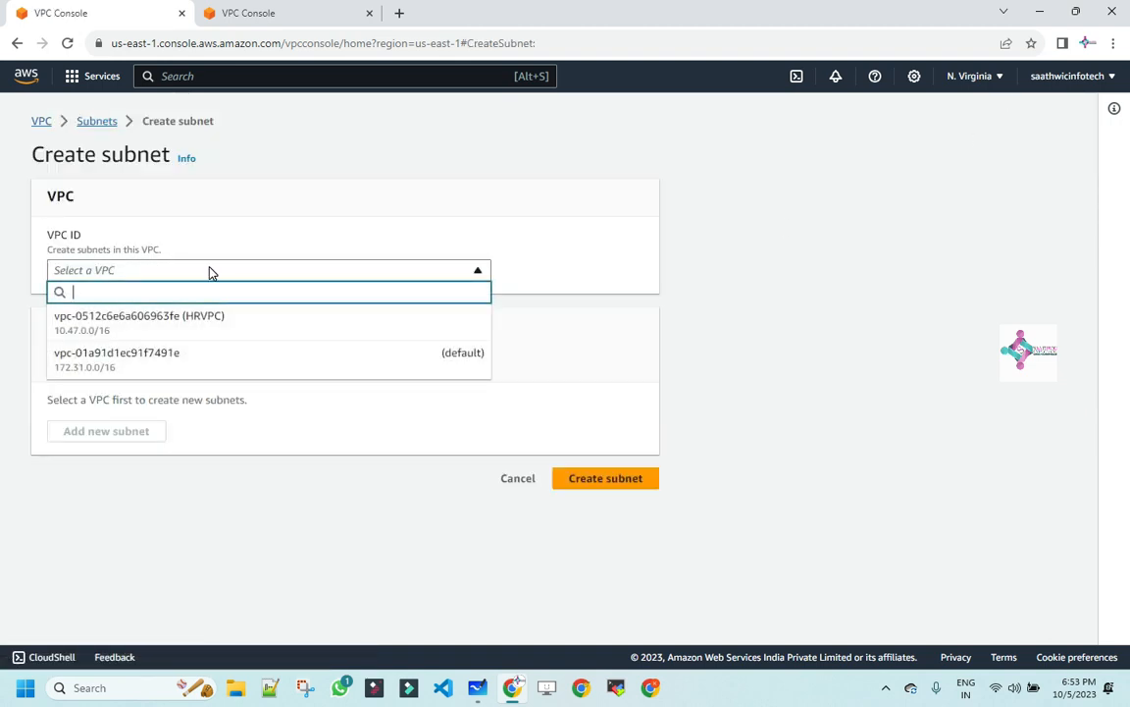
click(206, 327)
Name the subnet ER_SUBNET and place it in the US East (N. Virginia) / us-east-1a availability zone
scroll(220, 412, down, 1)
scroll(220, 413, down, 1)
click(111, 391)
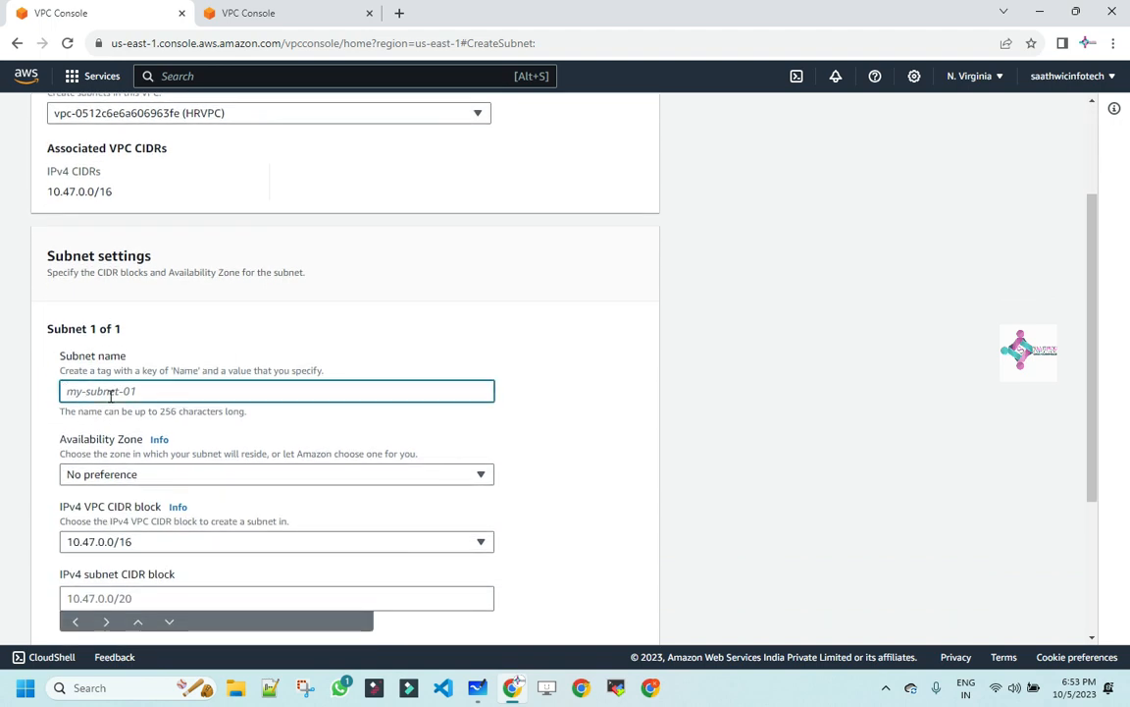
text(HR)
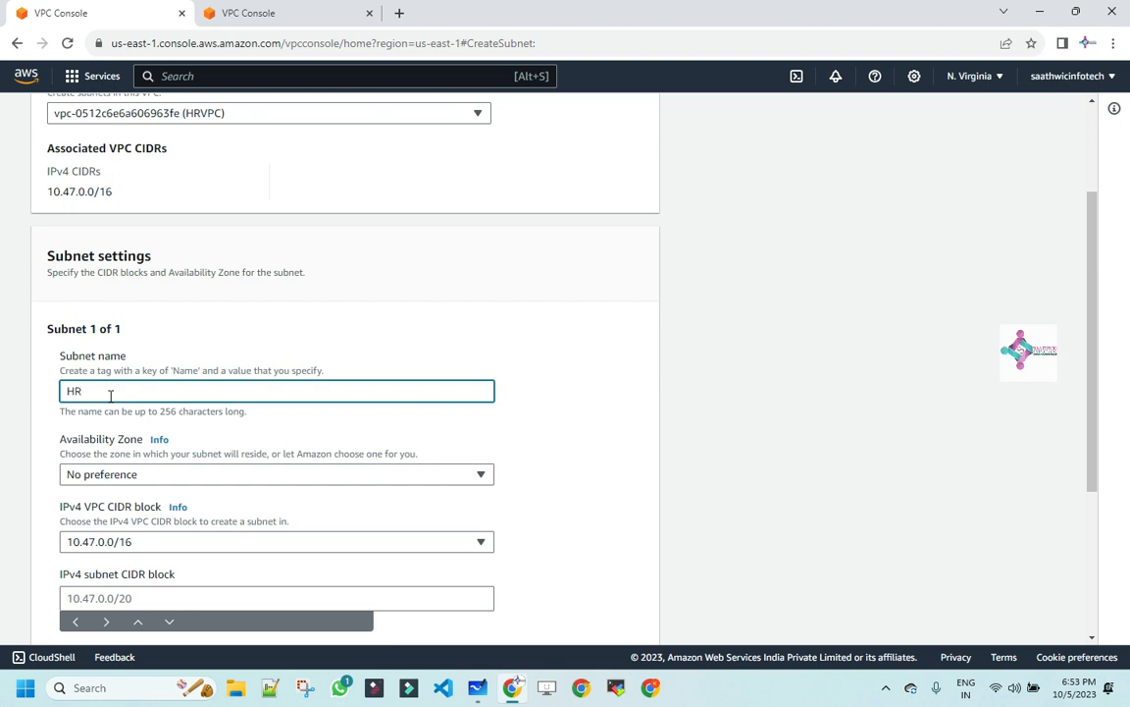
key(BackSpace)
key(BackSpace)
text(ER_SUBNE)
scroll(242, 423, down, 2)
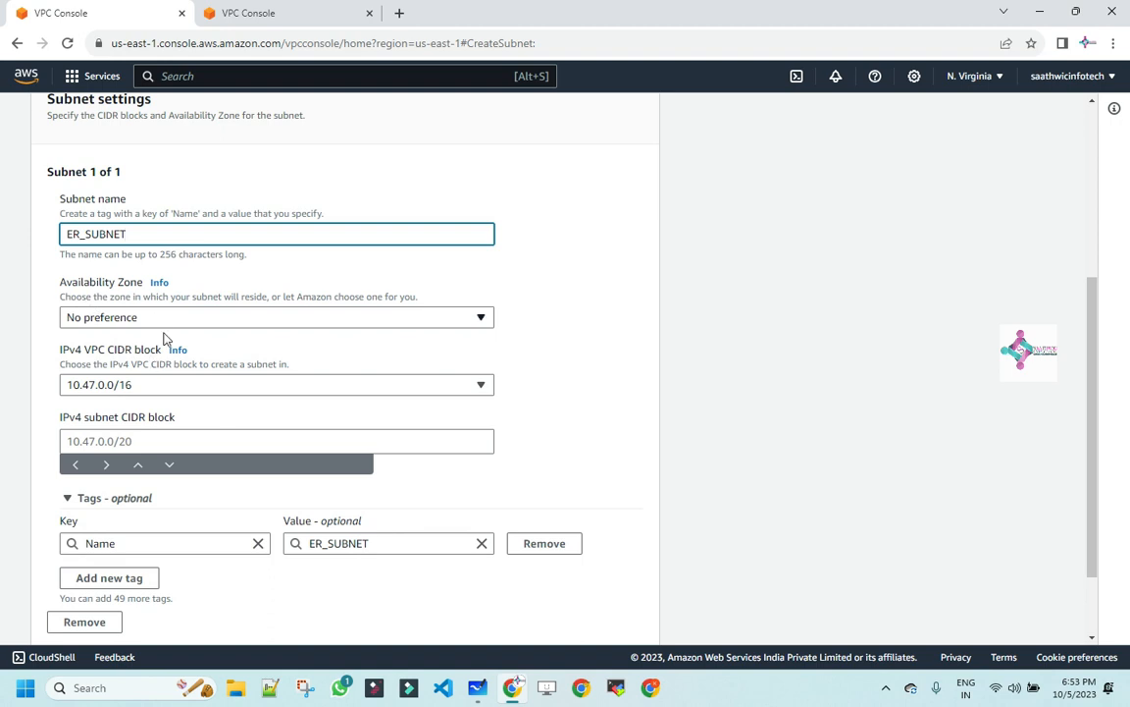
click(180, 320)
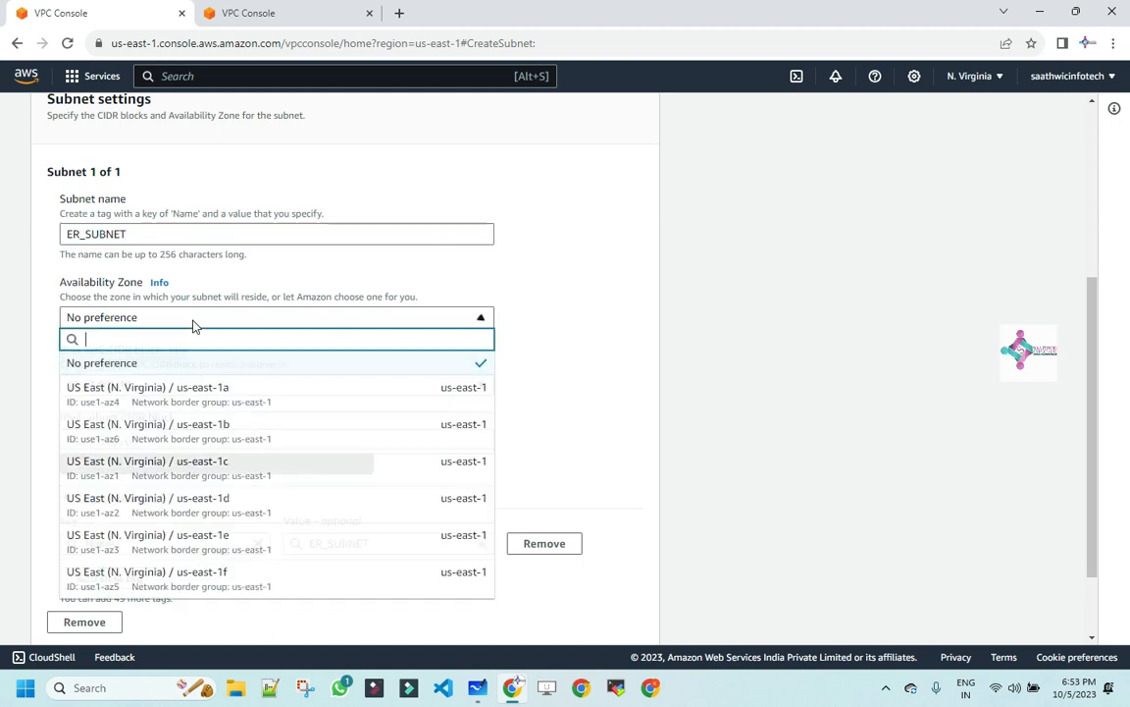
click(227, 401)
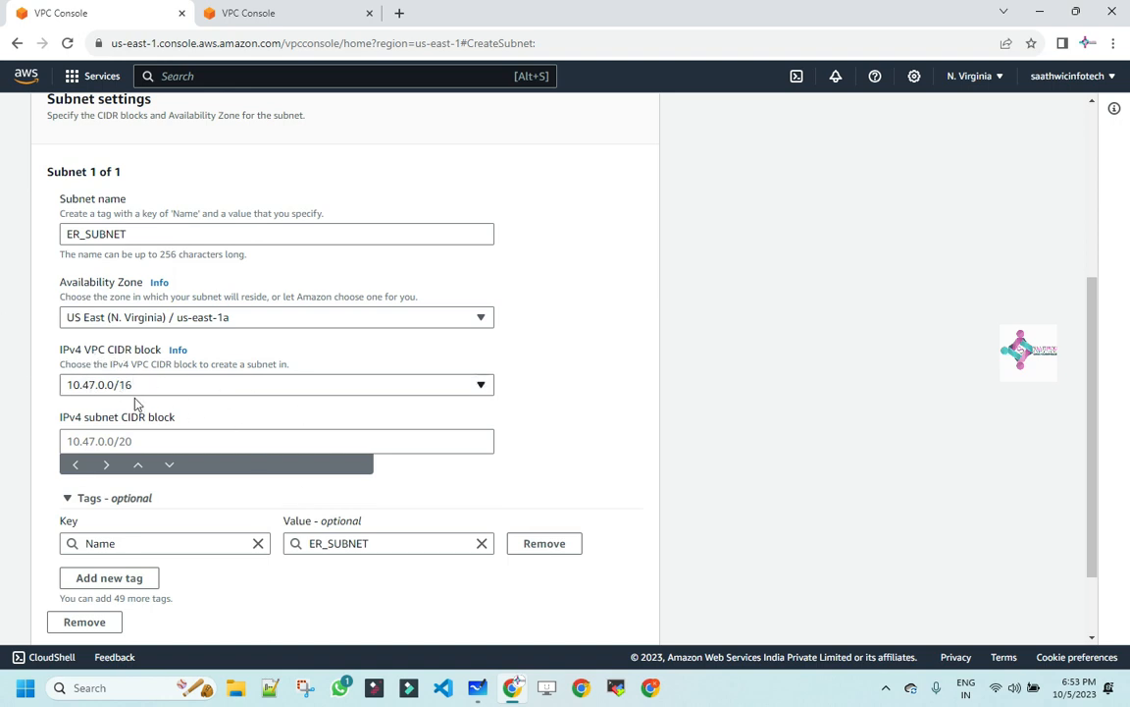
Set the IPv4 subnet CIDR block to 10.47.64.0/20 and create the subnet
click(182, 441)
text(10.47)
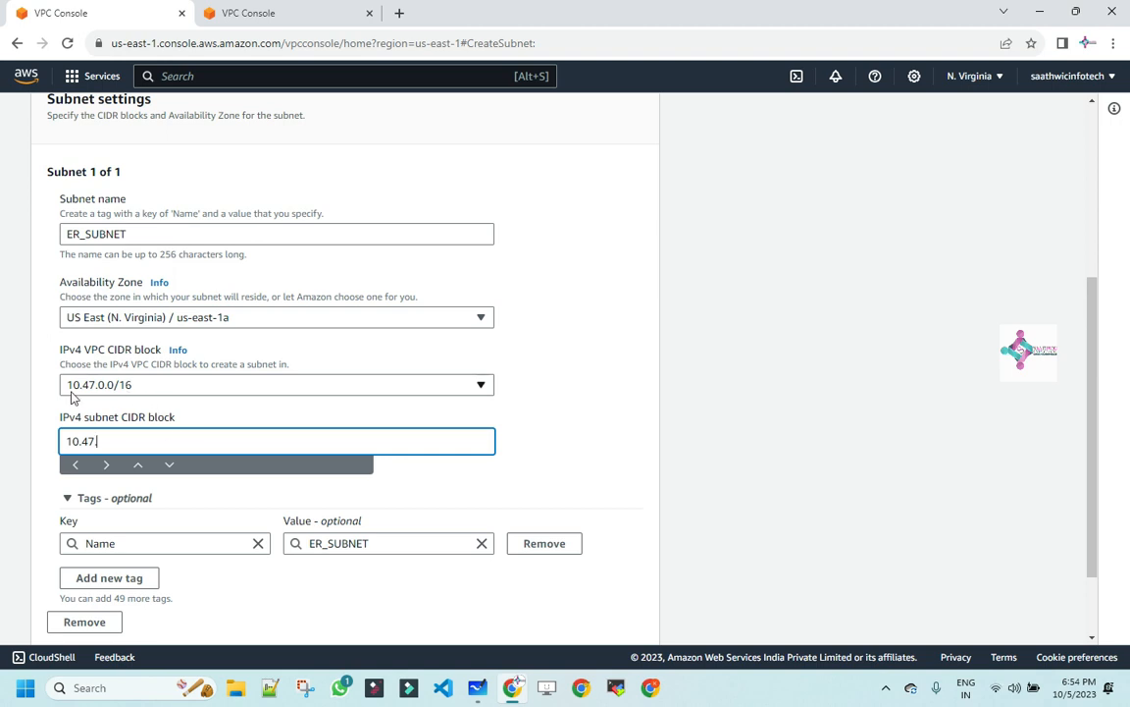
text(.)
key(BackSpace)
text(.64.0/20)
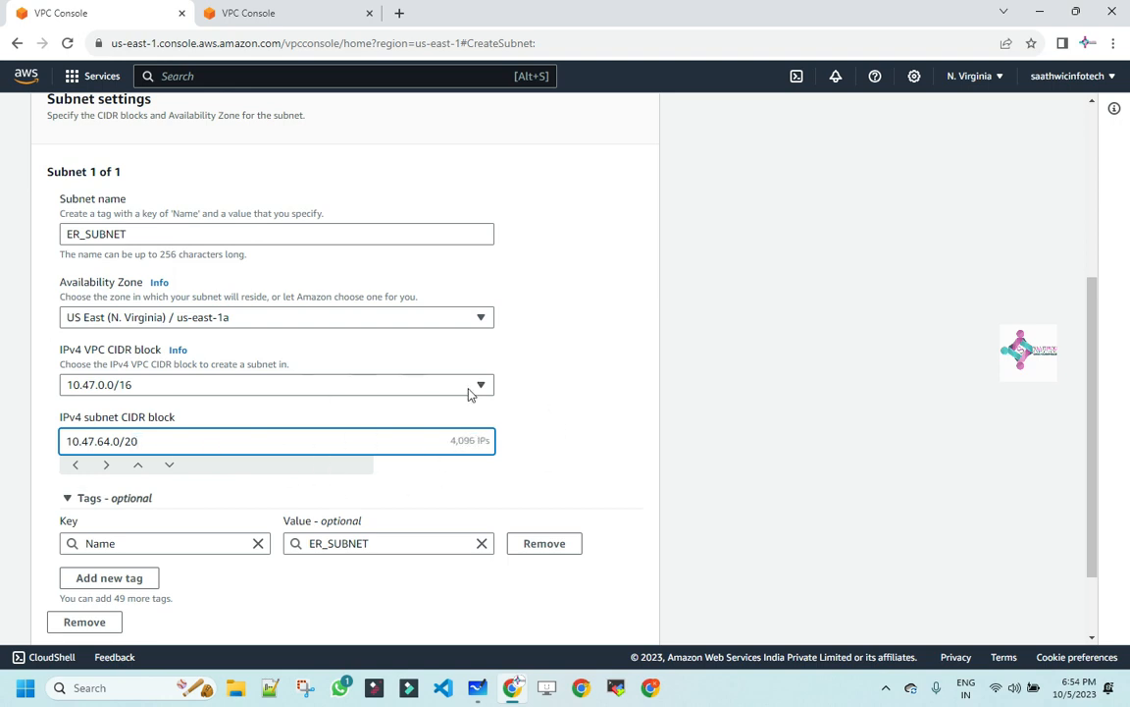
click(536, 442)
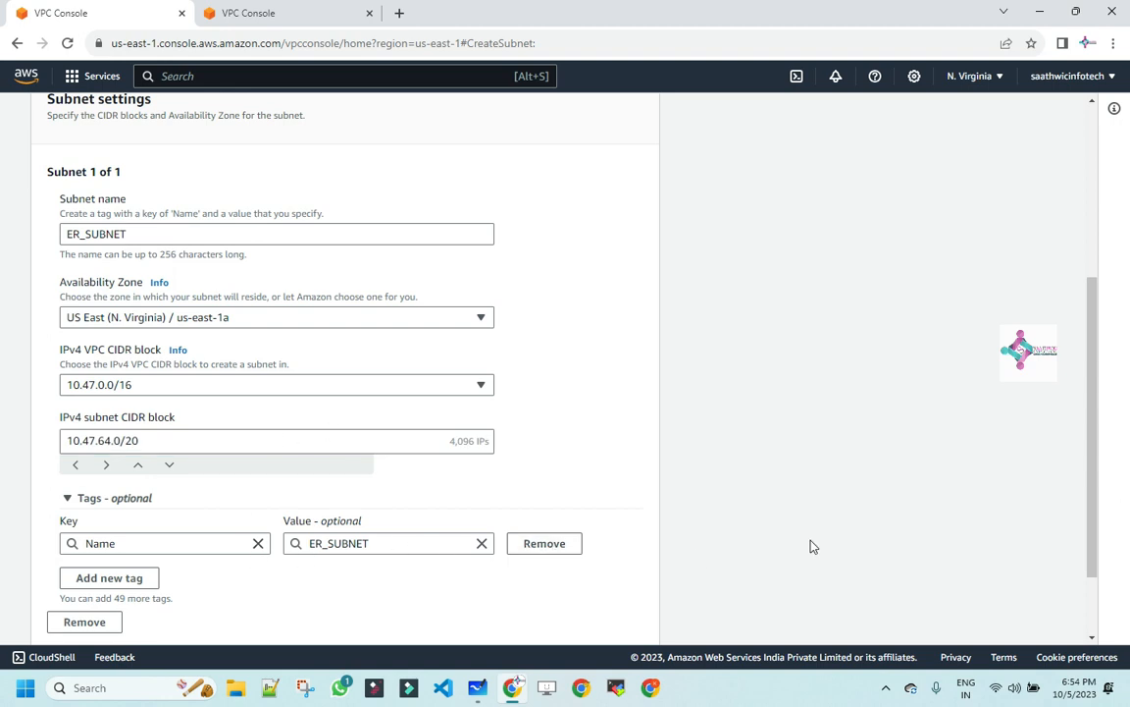
scroll(984, 455, down, 2)
click(599, 620)
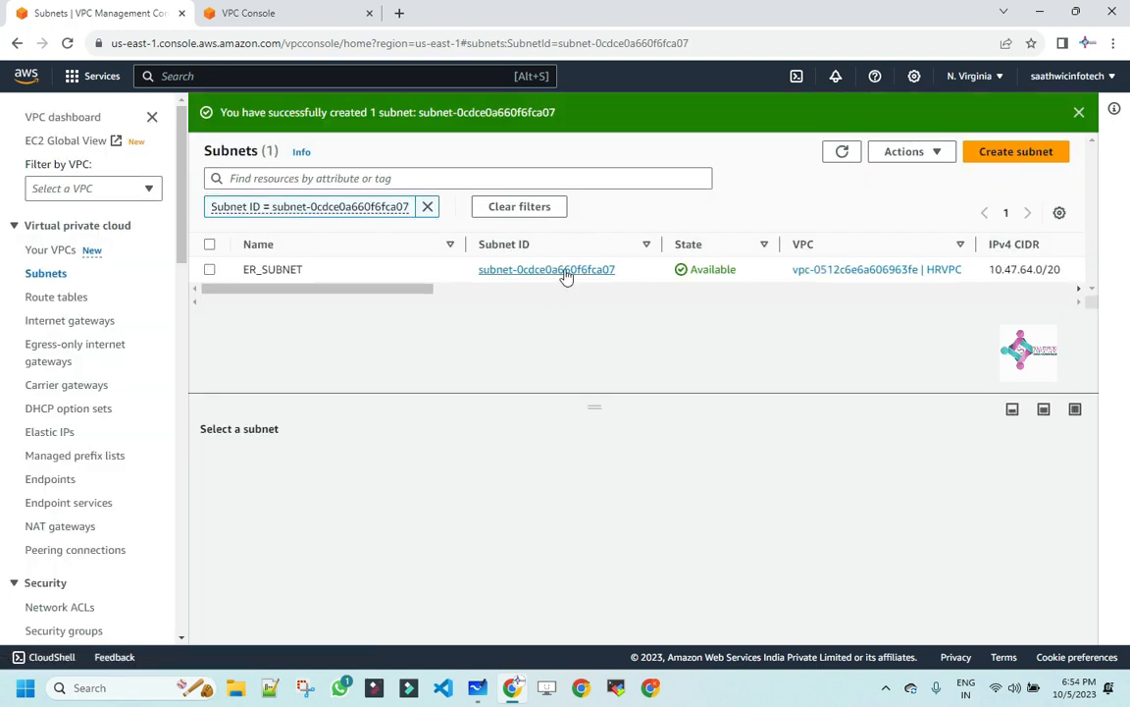
Open HRVPC's details from the VPC list and examine its resource map from subnets through network connections
click(50, 250)
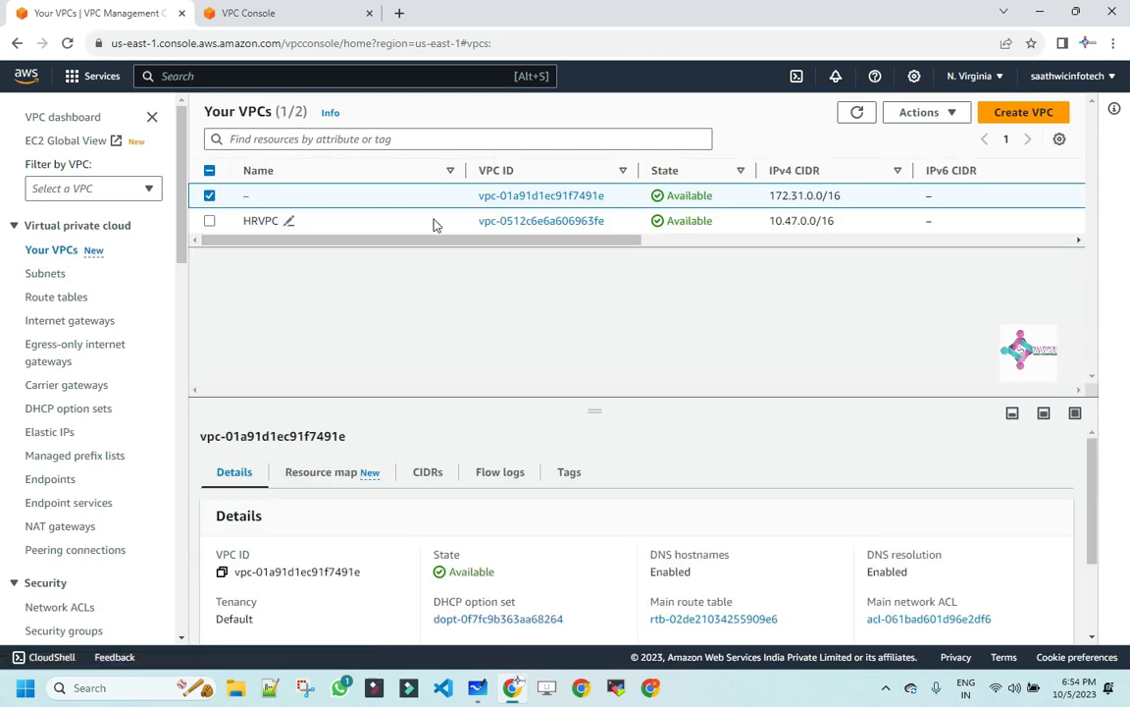
click(525, 224)
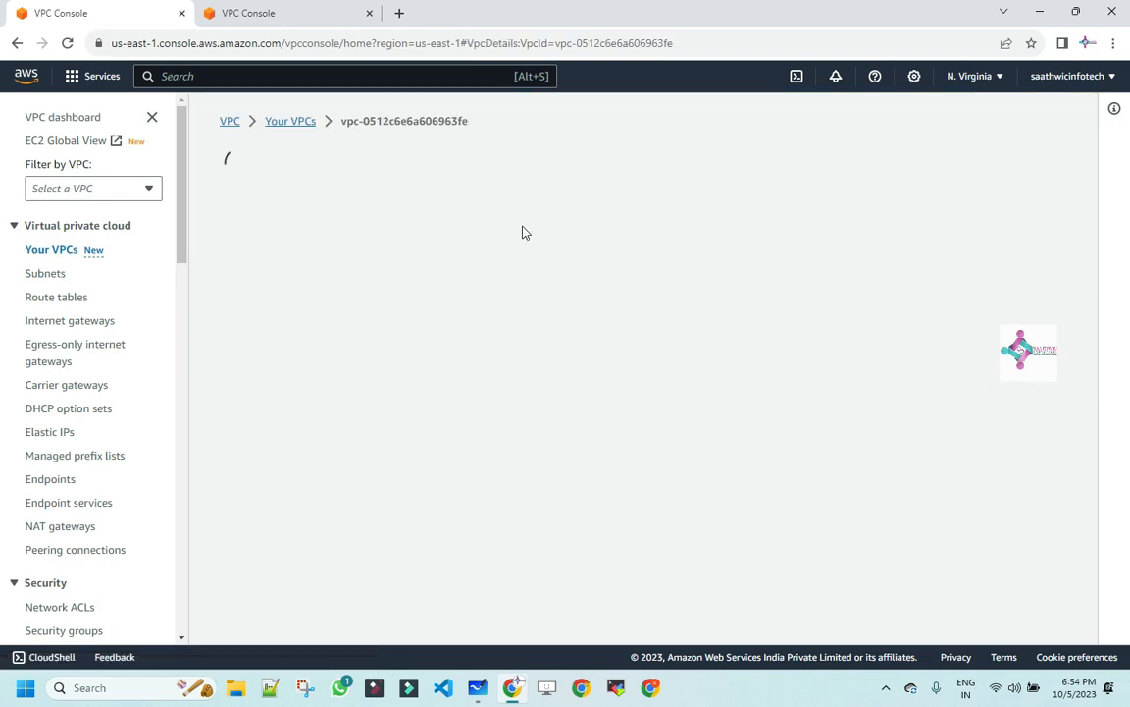
scroll(542, 463, down, 2)
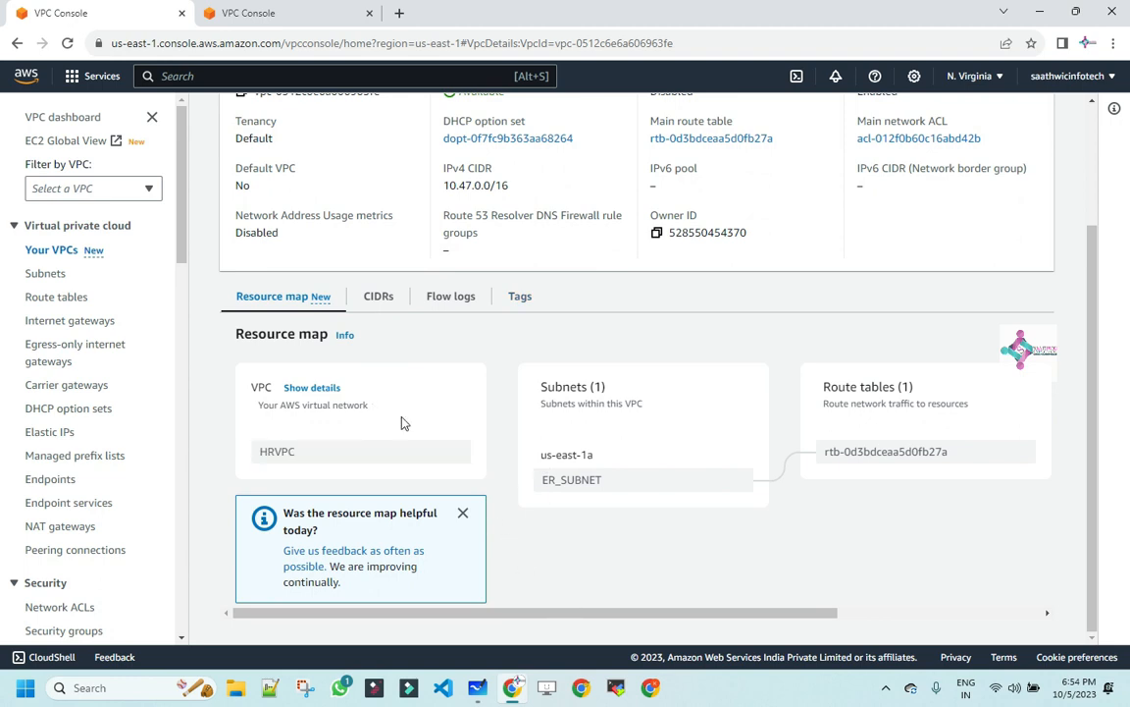
drag(398, 622, 588, 621)
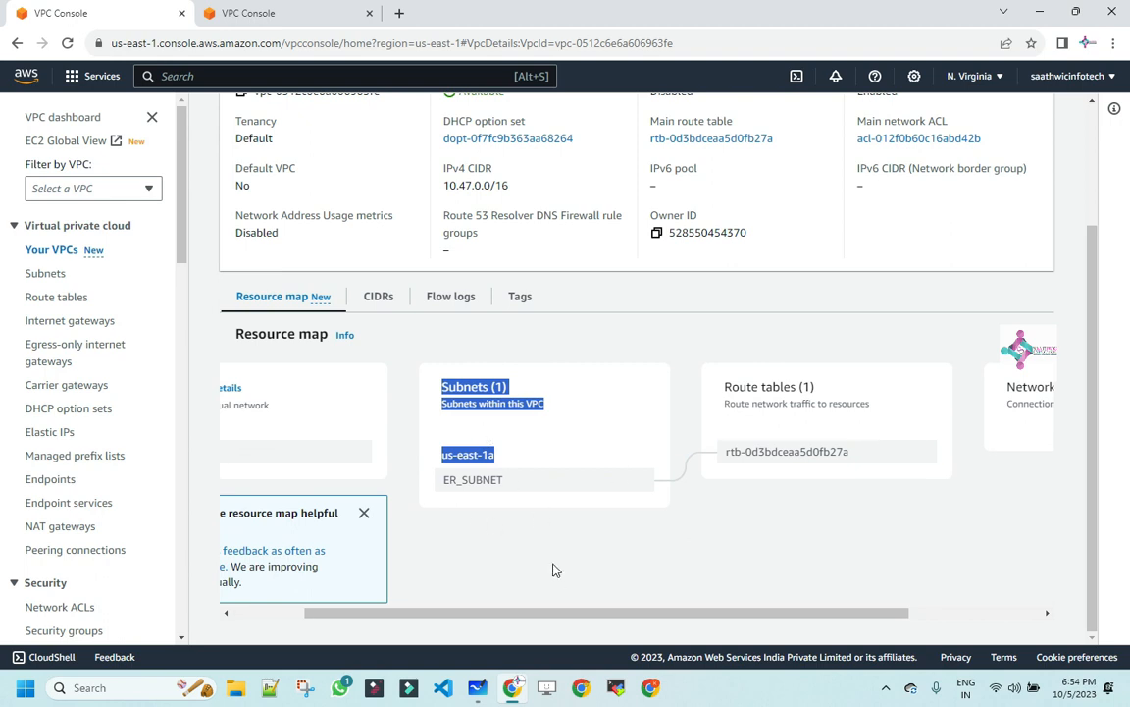
drag(572, 616, 635, 617)
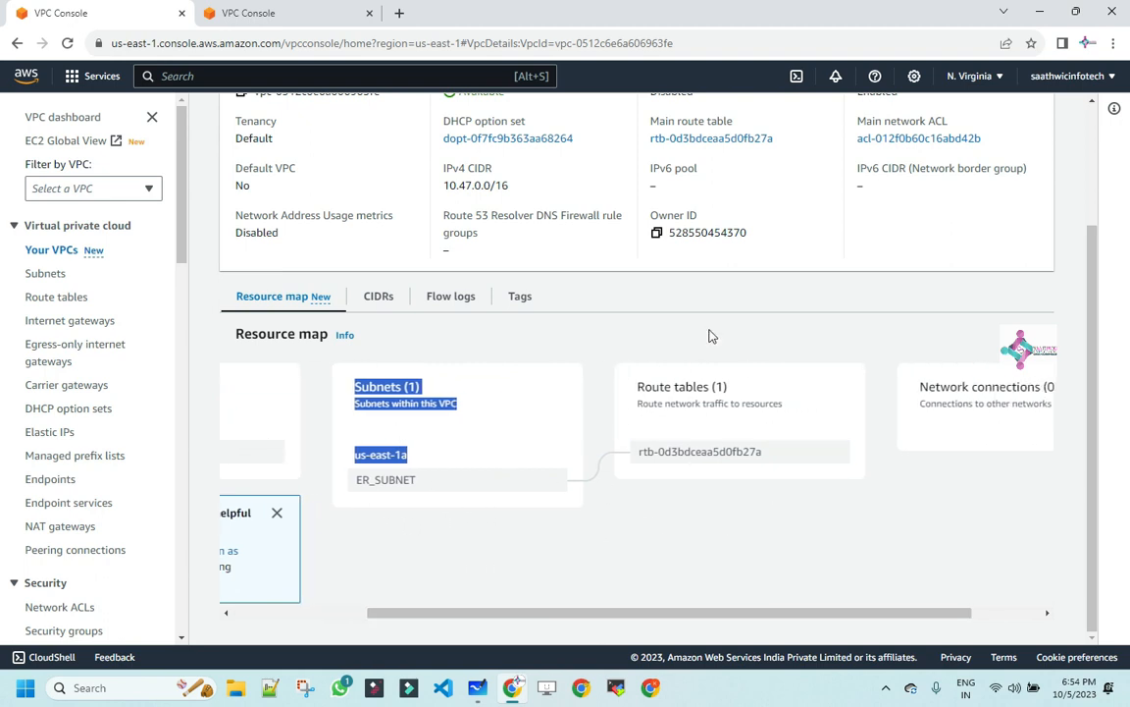
drag(685, 617, 754, 618)
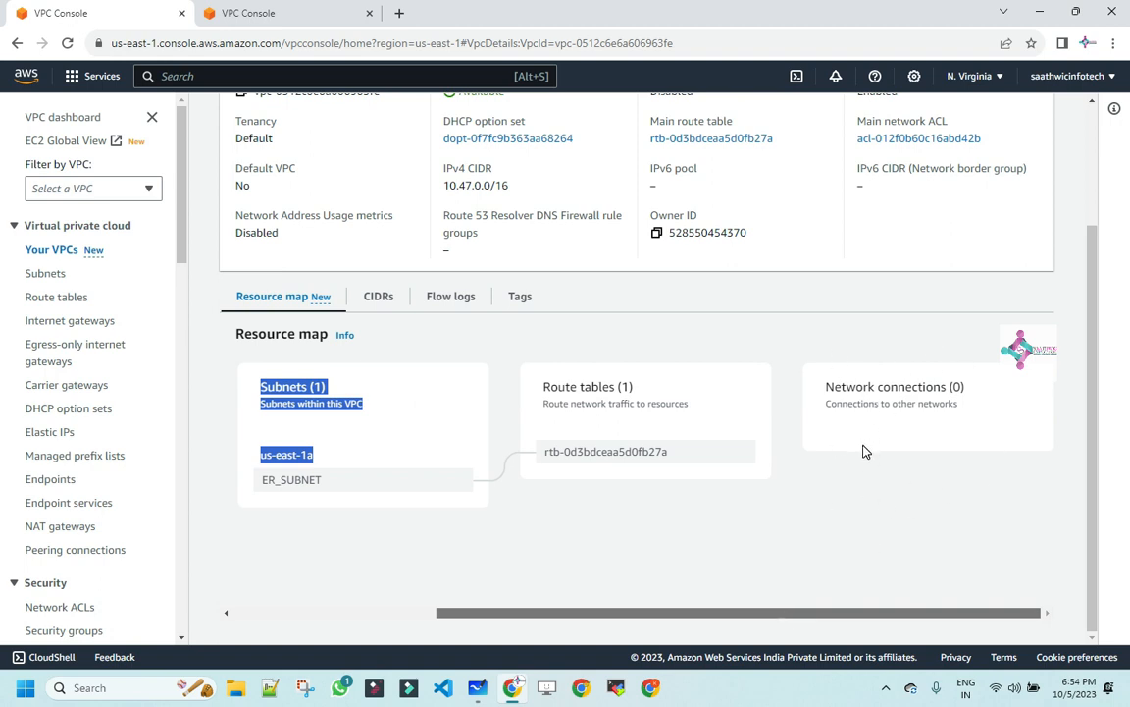
Open HRVPC's route table in a new browser tab to examine its route's destination and target, and return to the resource map
click(614, 453)
click(737, 453)
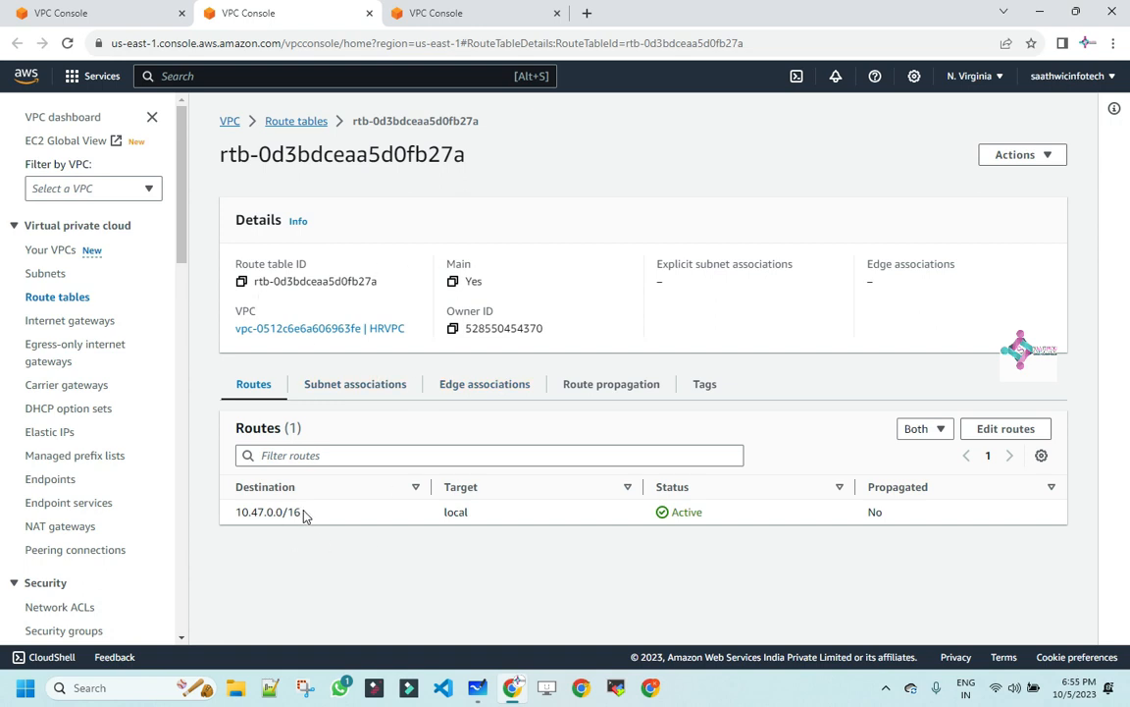
drag(307, 520, 235, 512)
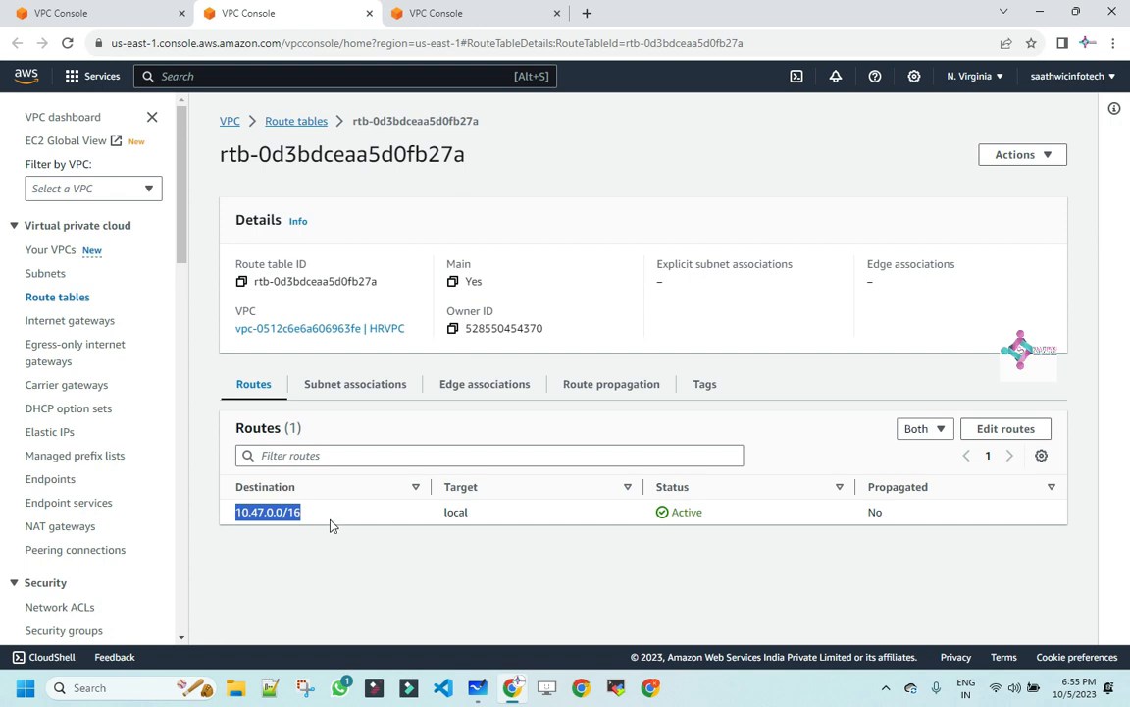
drag(495, 518, 432, 520)
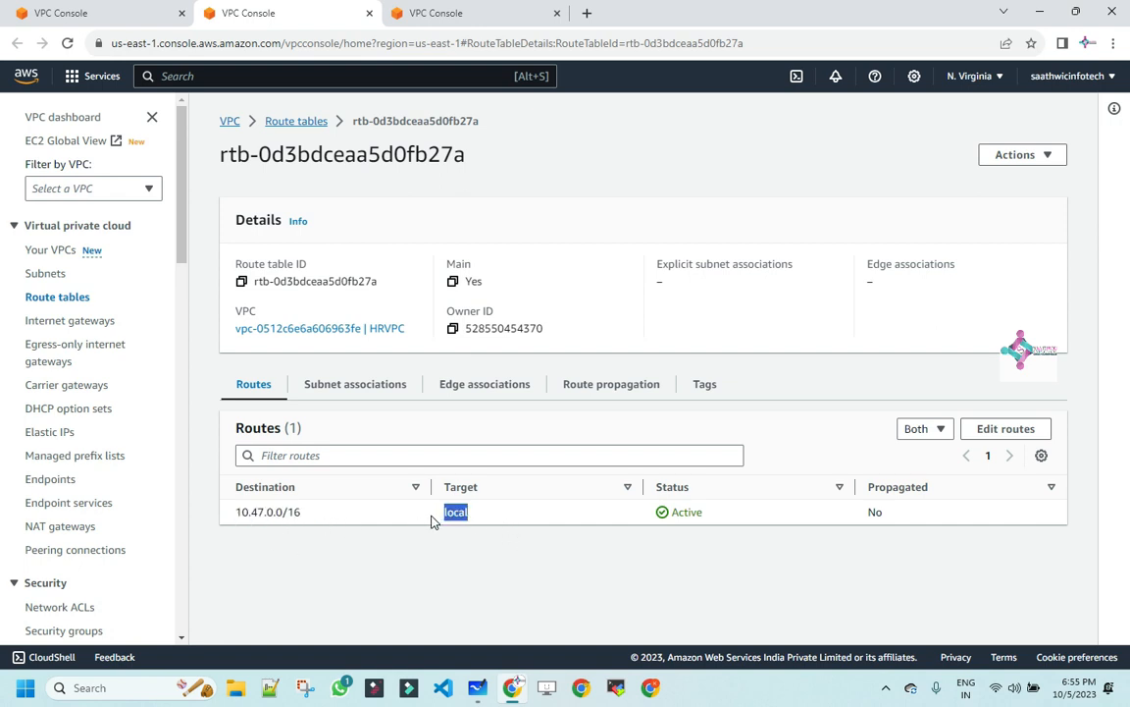
drag(304, 514, 232, 520)
click(568, 527)
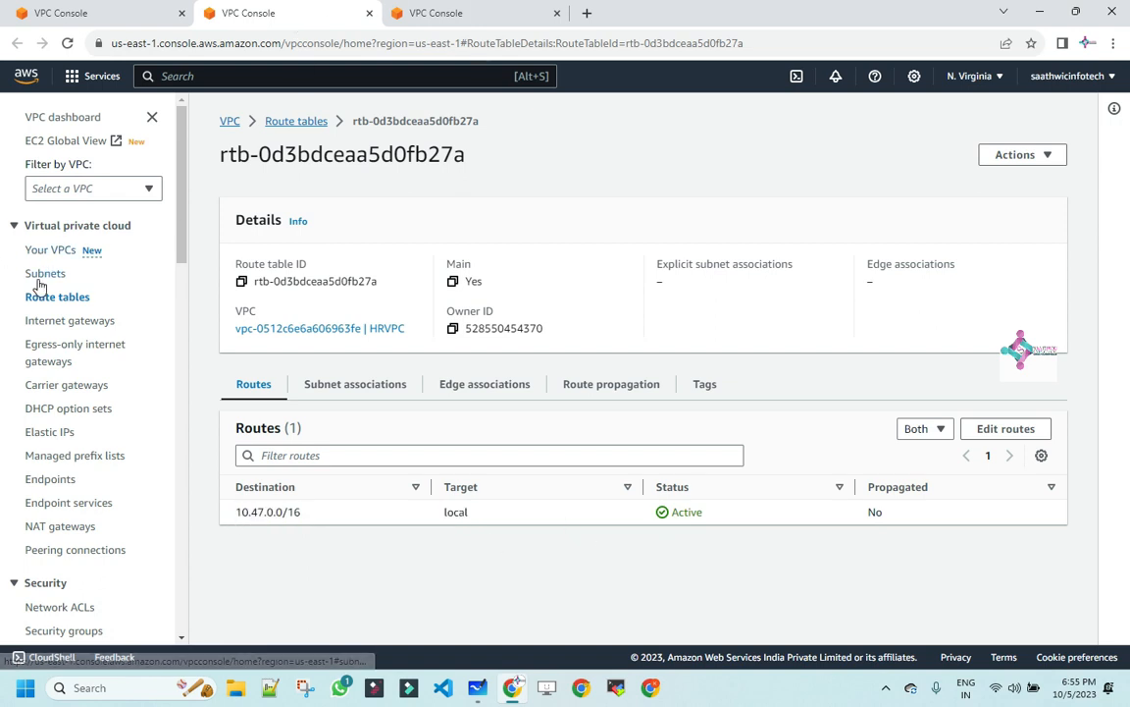
click(69, 11)
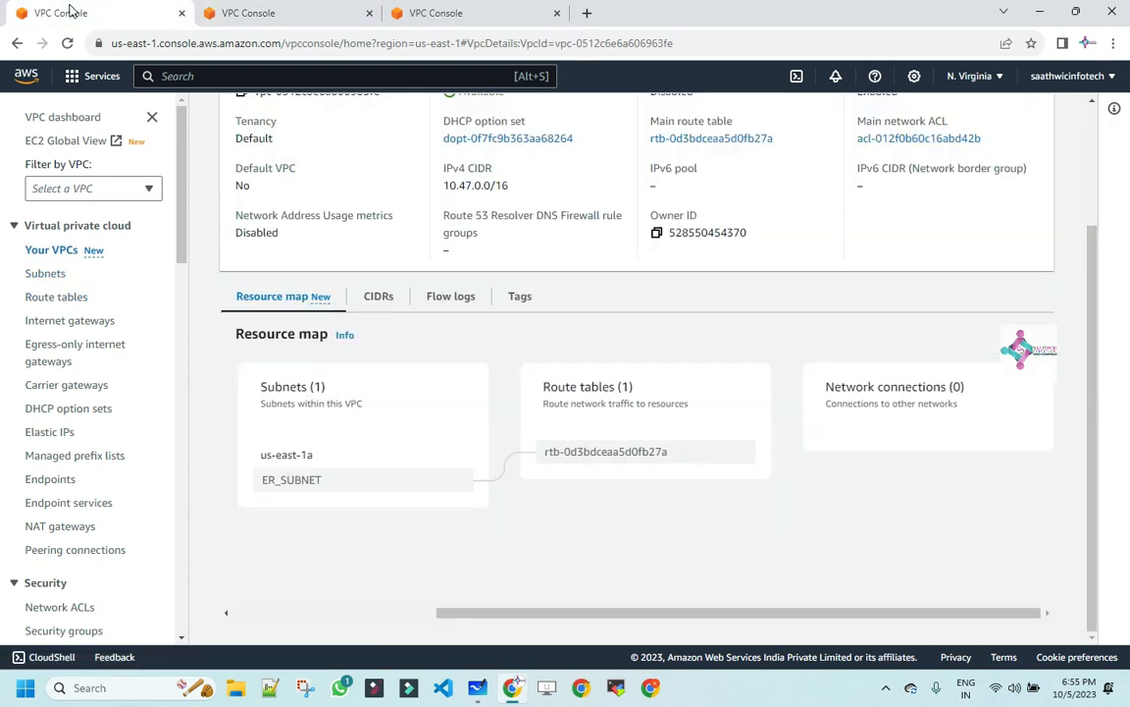
Open the EC2 service, go to its running instances and start launching a new instance
scroll(274, 256, up, 3)
click(210, 75)
text(ec2)
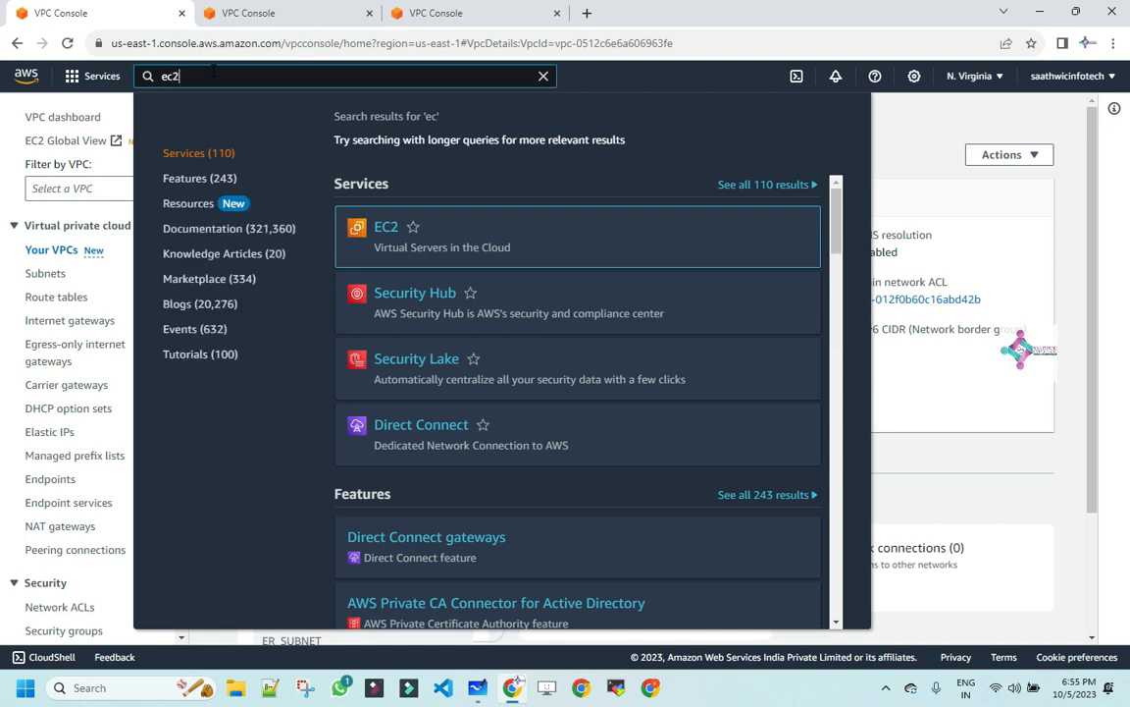
click(382, 230)
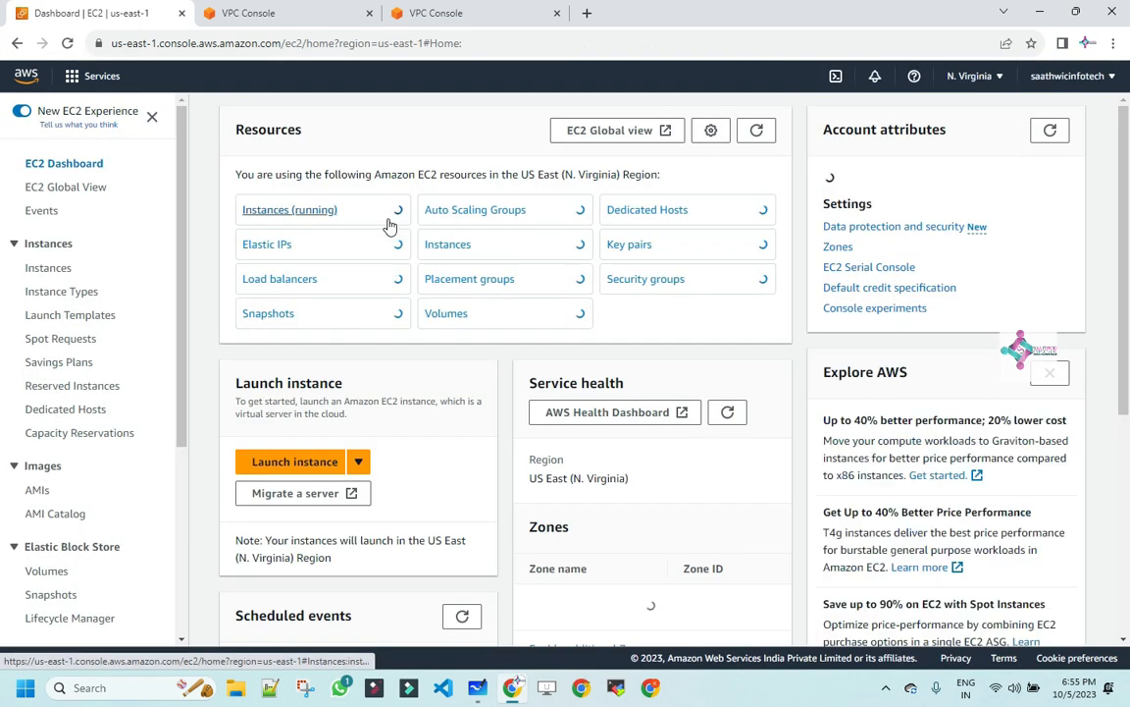
click(307, 211)
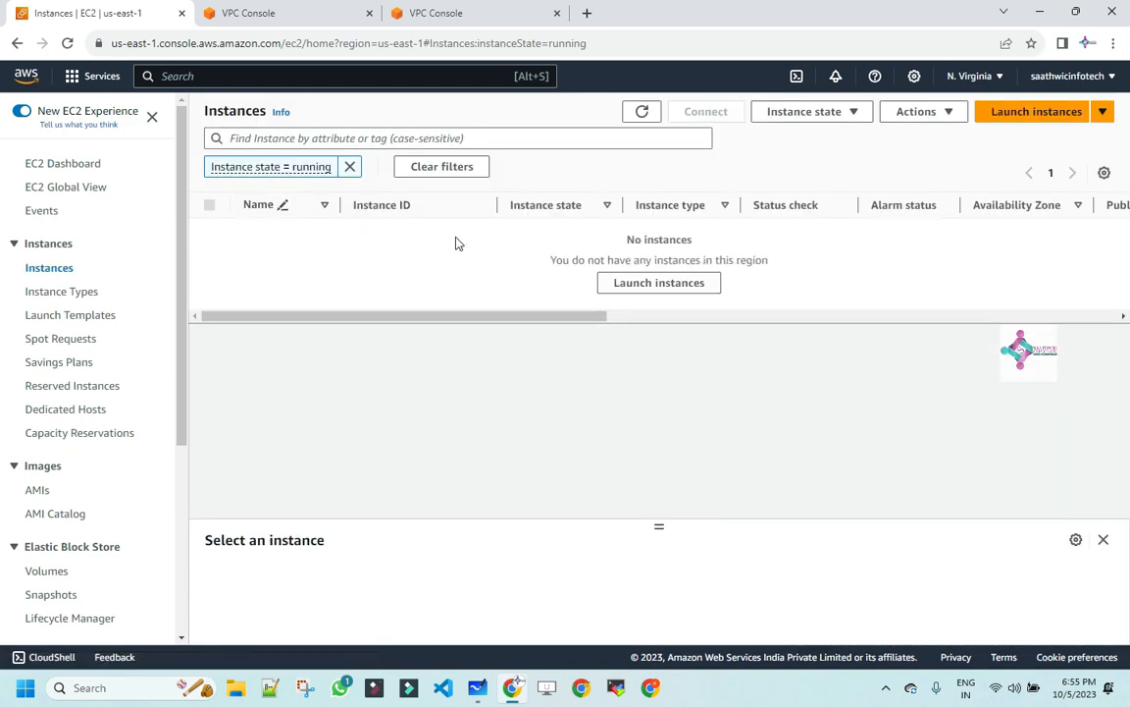
click(1058, 116)
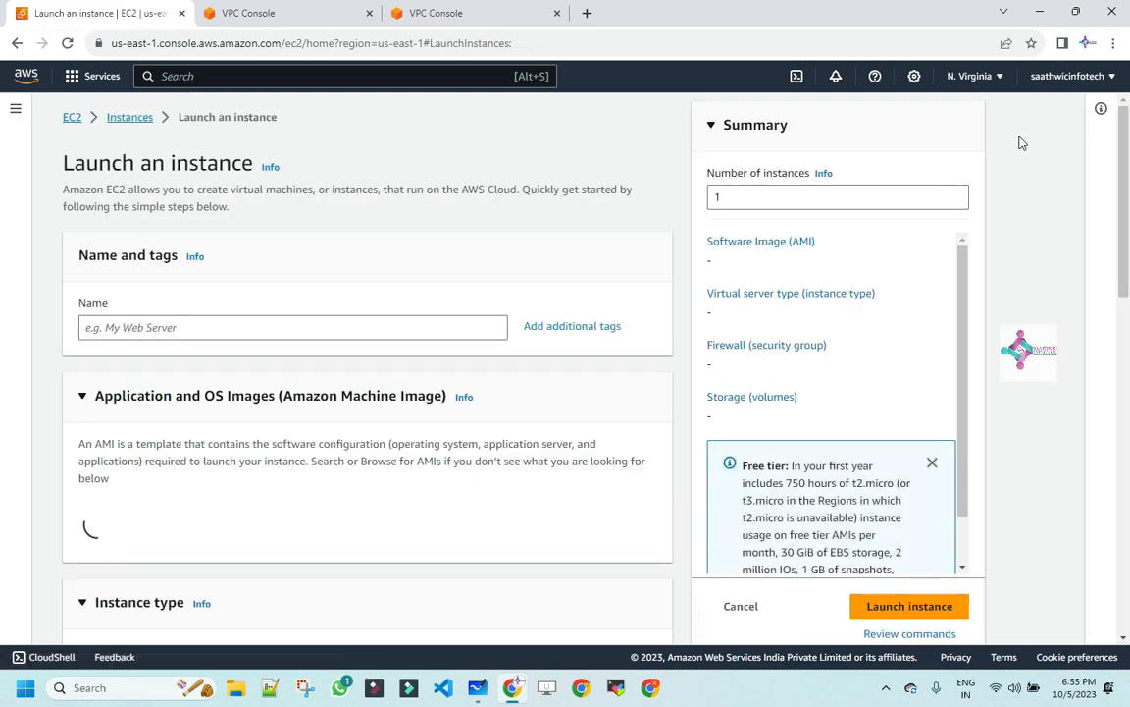
Name the instance er_ec2 and choose the Red Hat operating system image
click(220, 332)
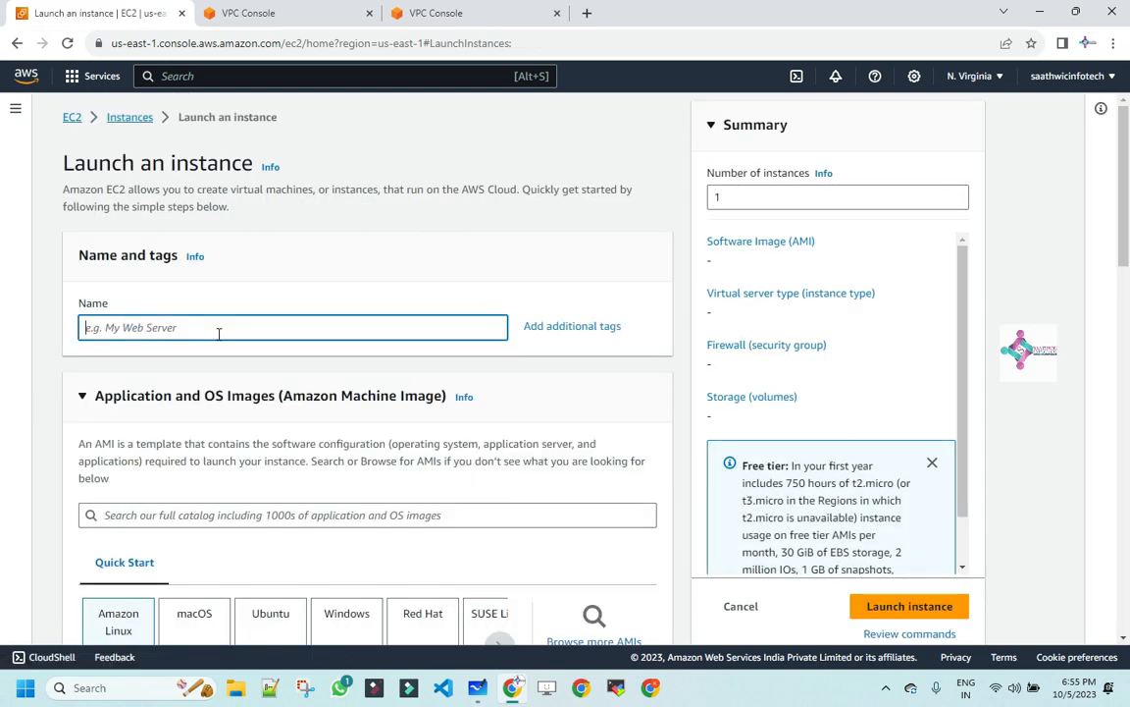
text(er)
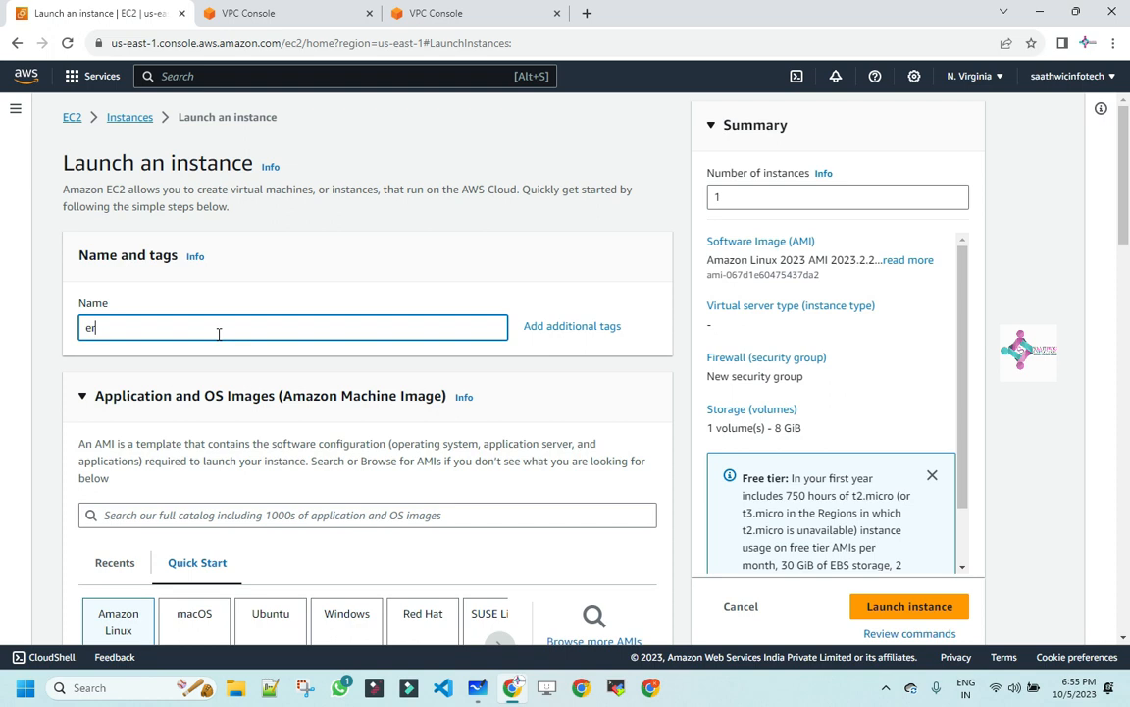
text(_ec2)
scroll(219, 334, down, 3)
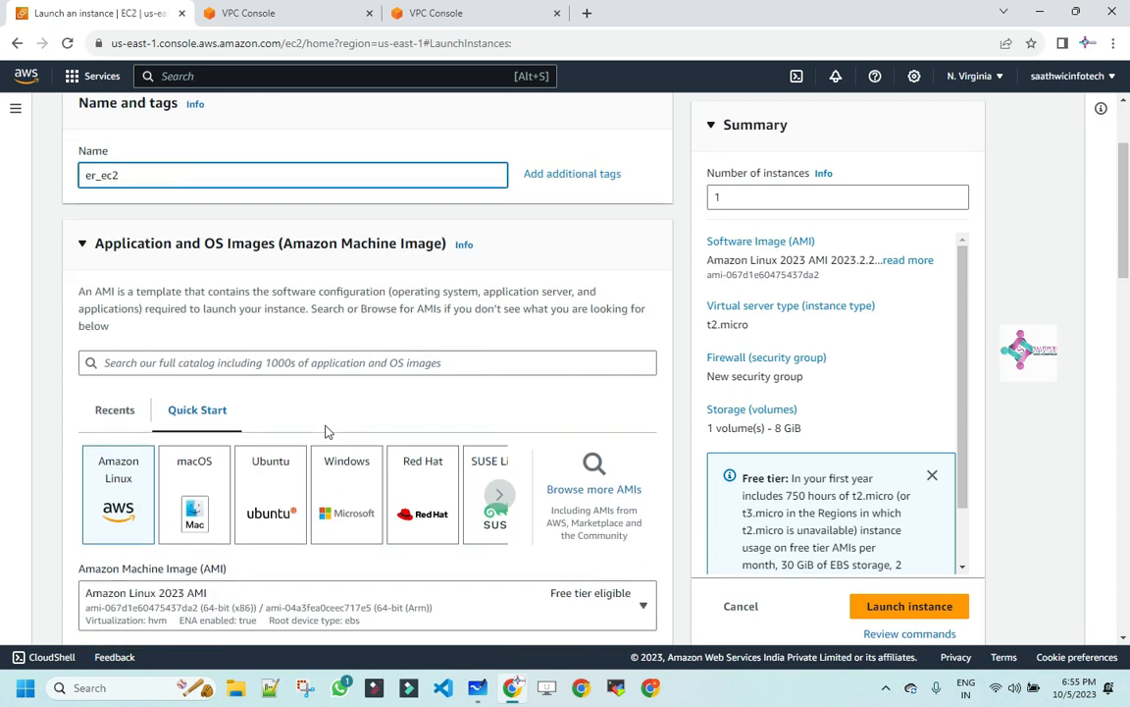
click(418, 338)
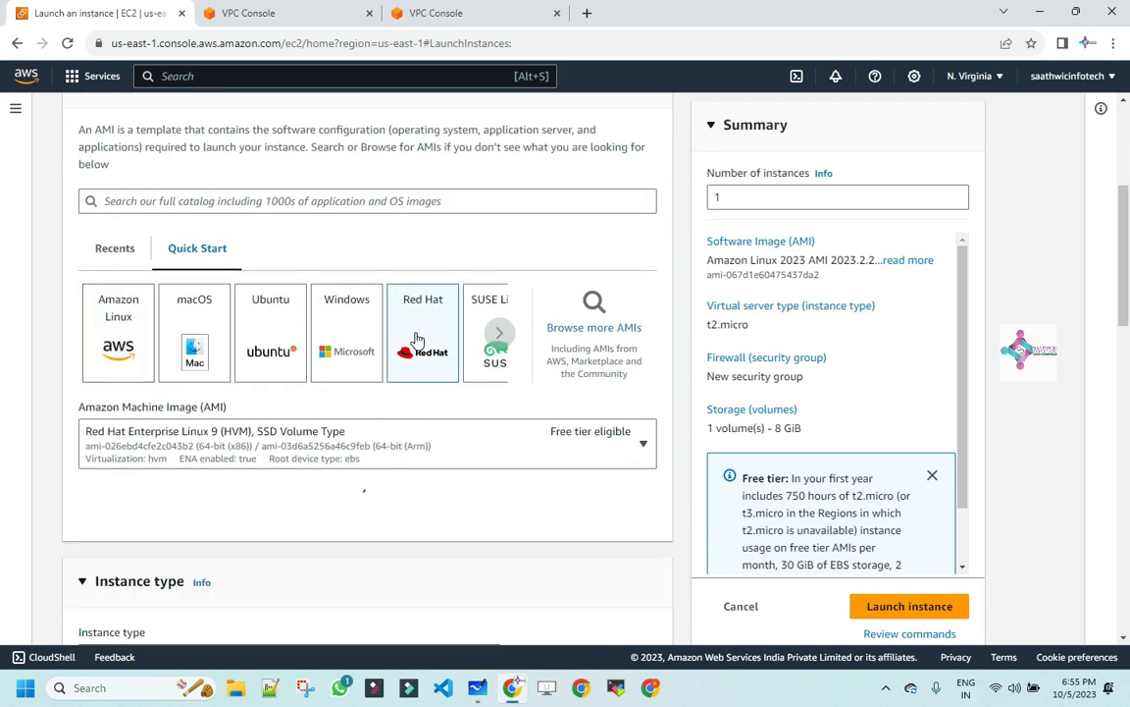
Select the existing key pair mykeypair for logging in to the instance
scroll(412, 342, down, 3)
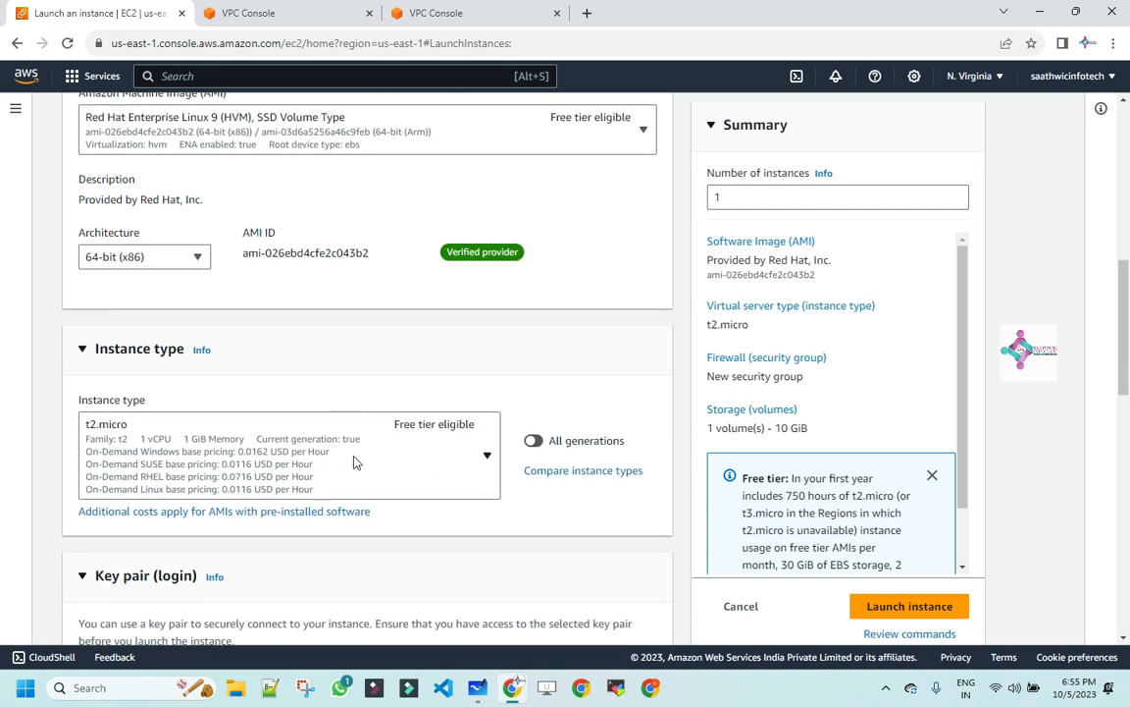
scroll(361, 470, down, 2)
click(246, 462)
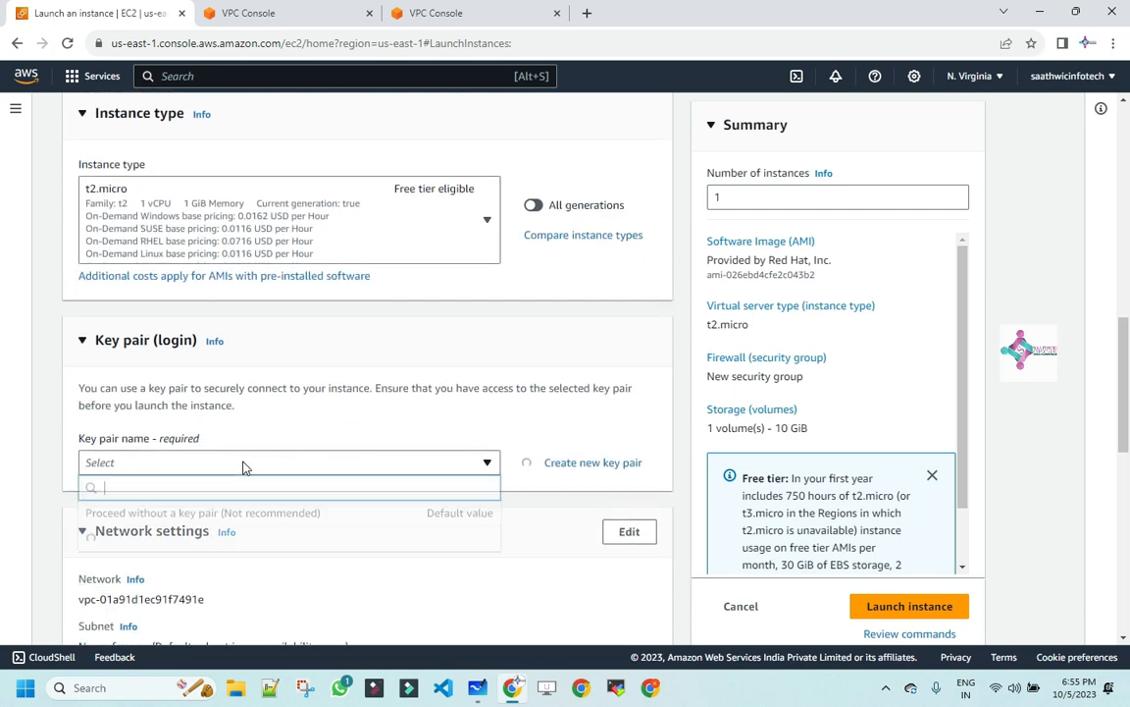
click(151, 539)
Edit the instance's network settings to use HRVPC and enable auto-assignment of a public IP
scroll(337, 442, down, 2)
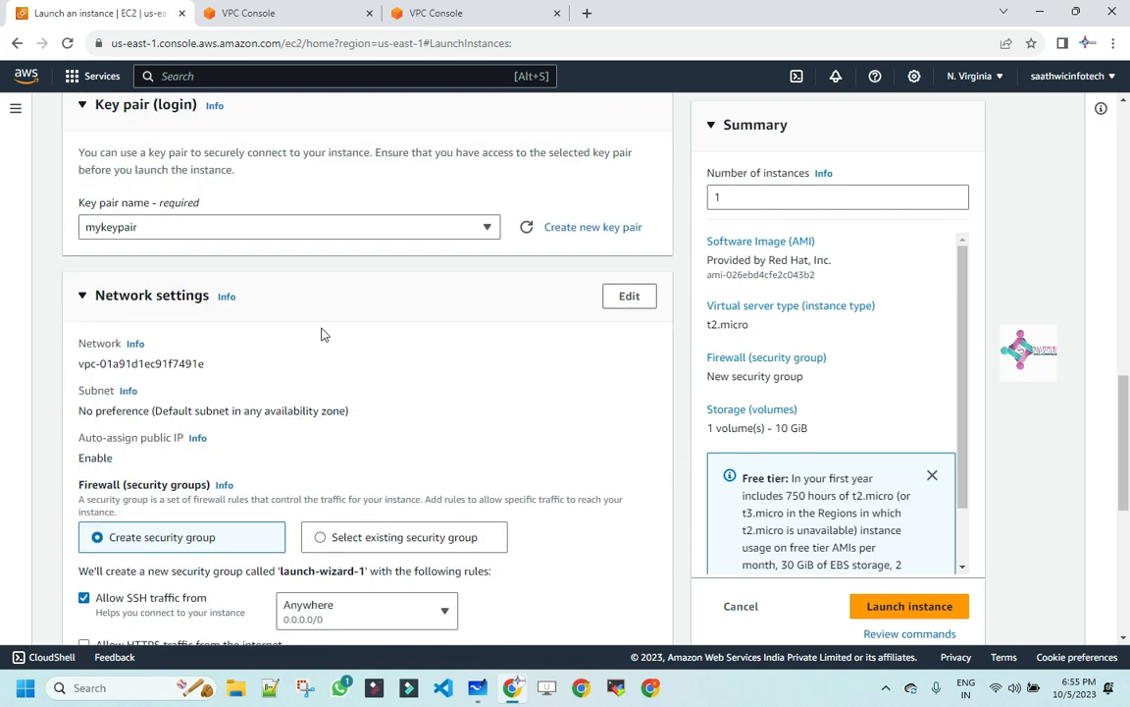
scroll(323, 373, up, 2)
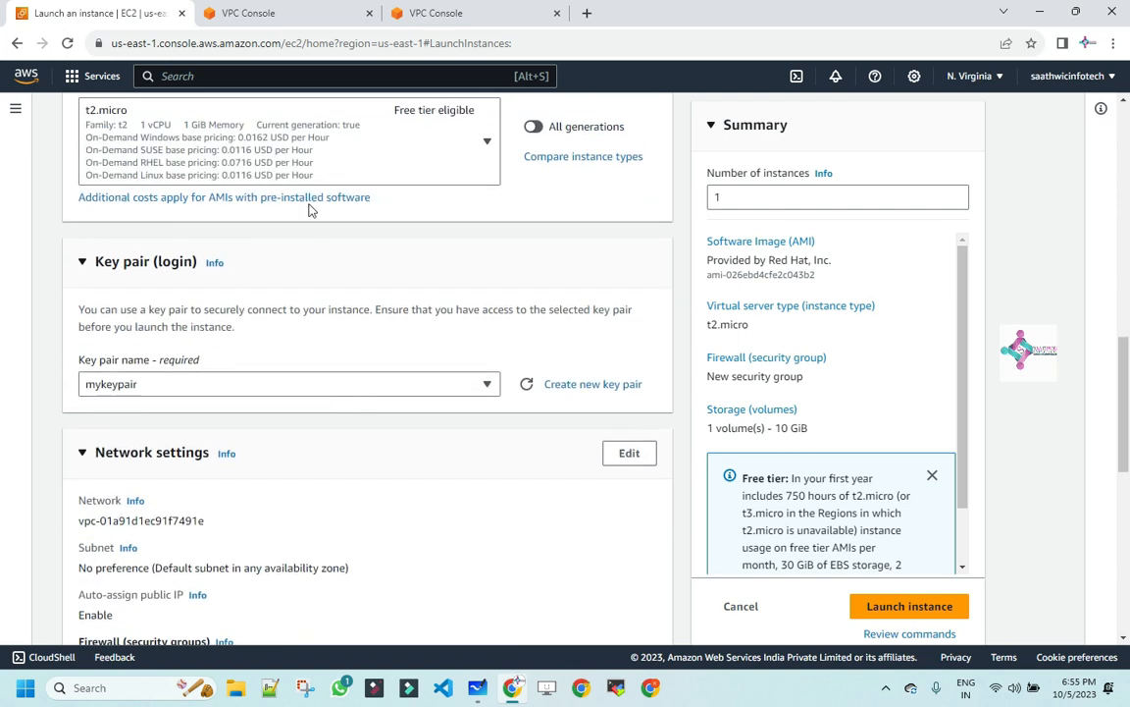
click(626, 454)
click(486, 522)
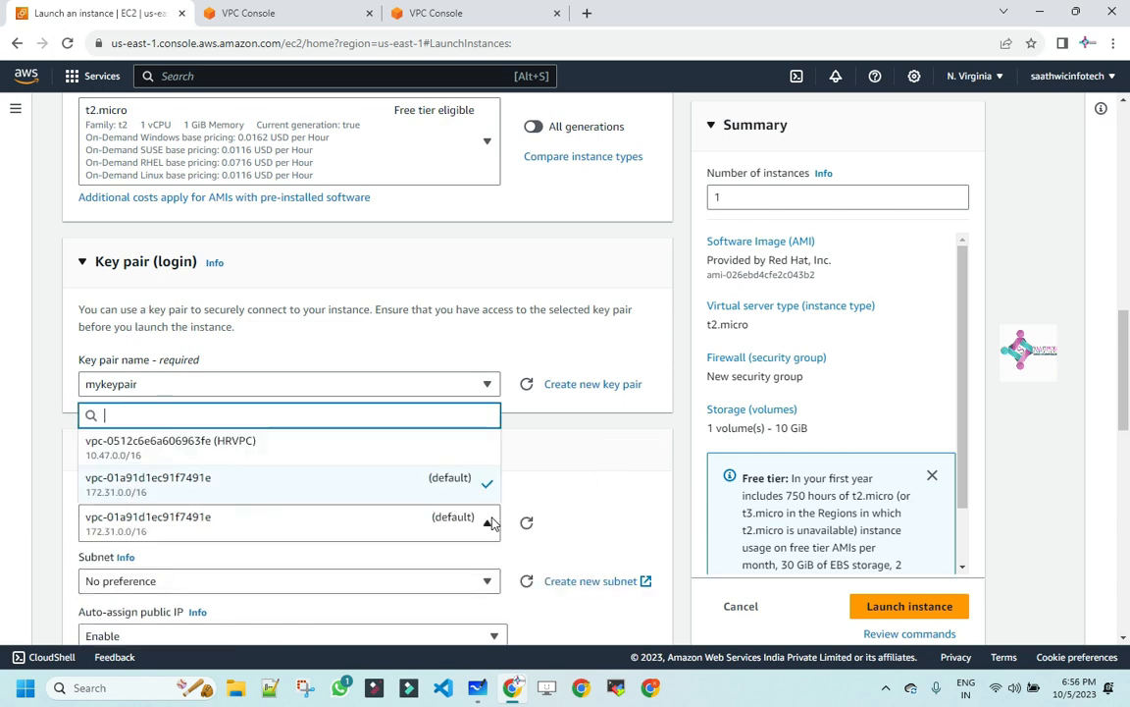
click(215, 454)
scroll(619, 474, down, 5)
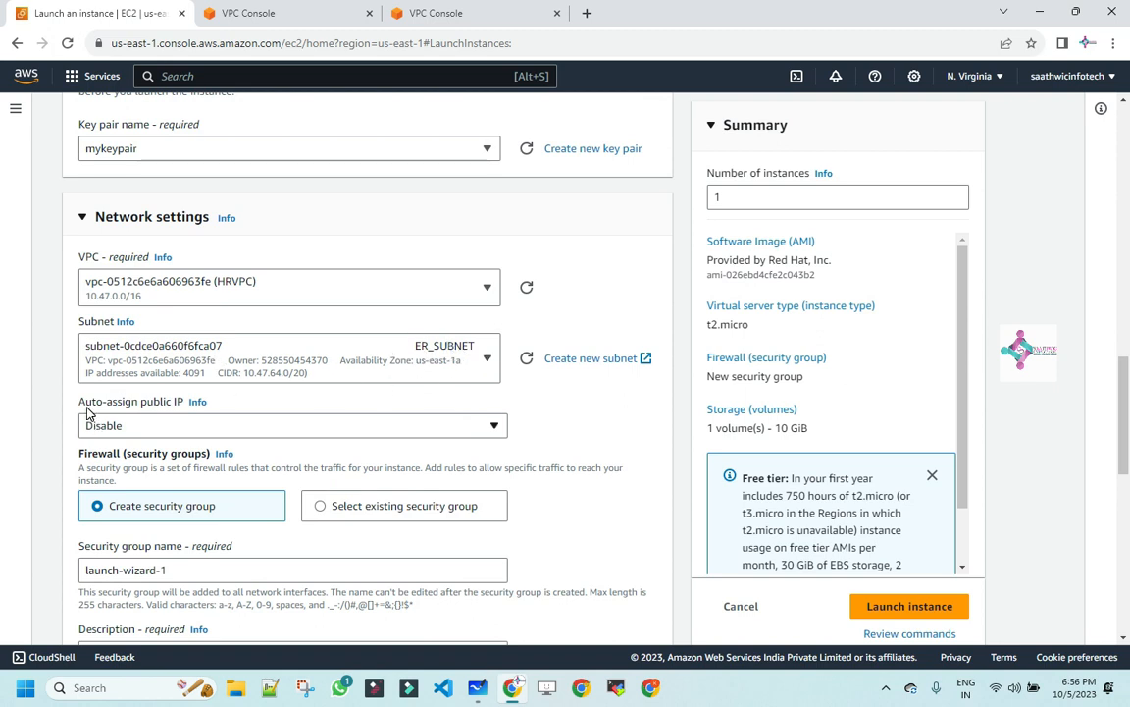
click(174, 428)
click(128, 452)
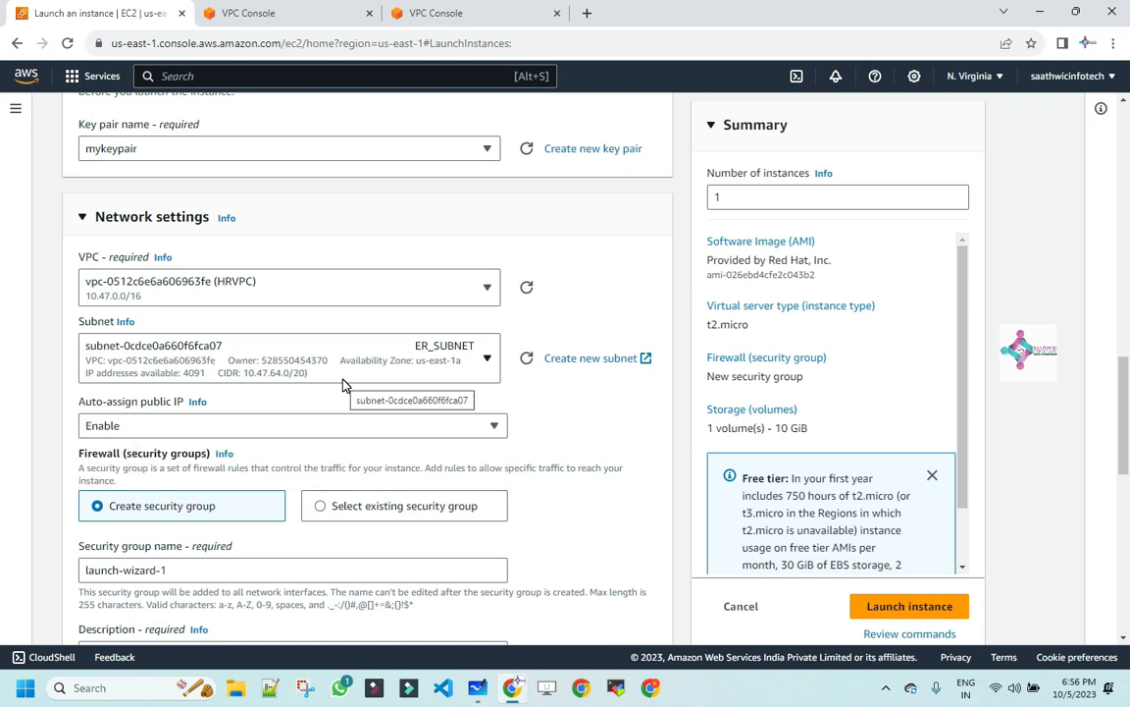
Review the instance's security group rules and storage settings, and launch the instance
scroll(344, 385, down, 4)
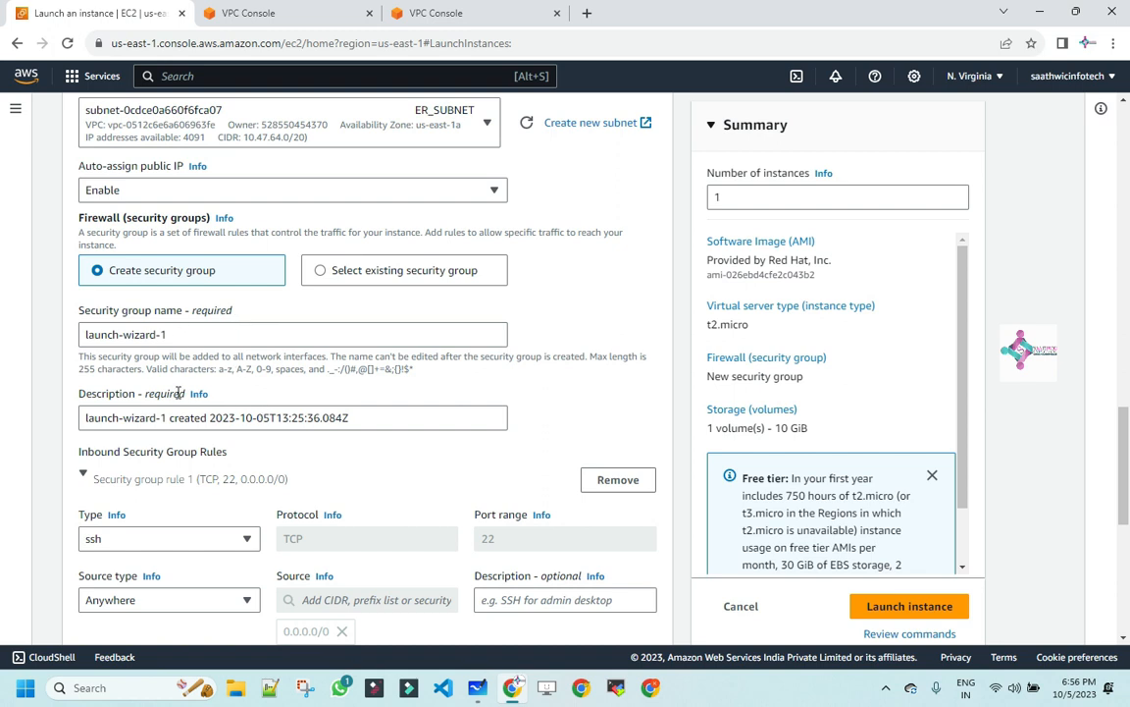
scroll(361, 397, down, 4)
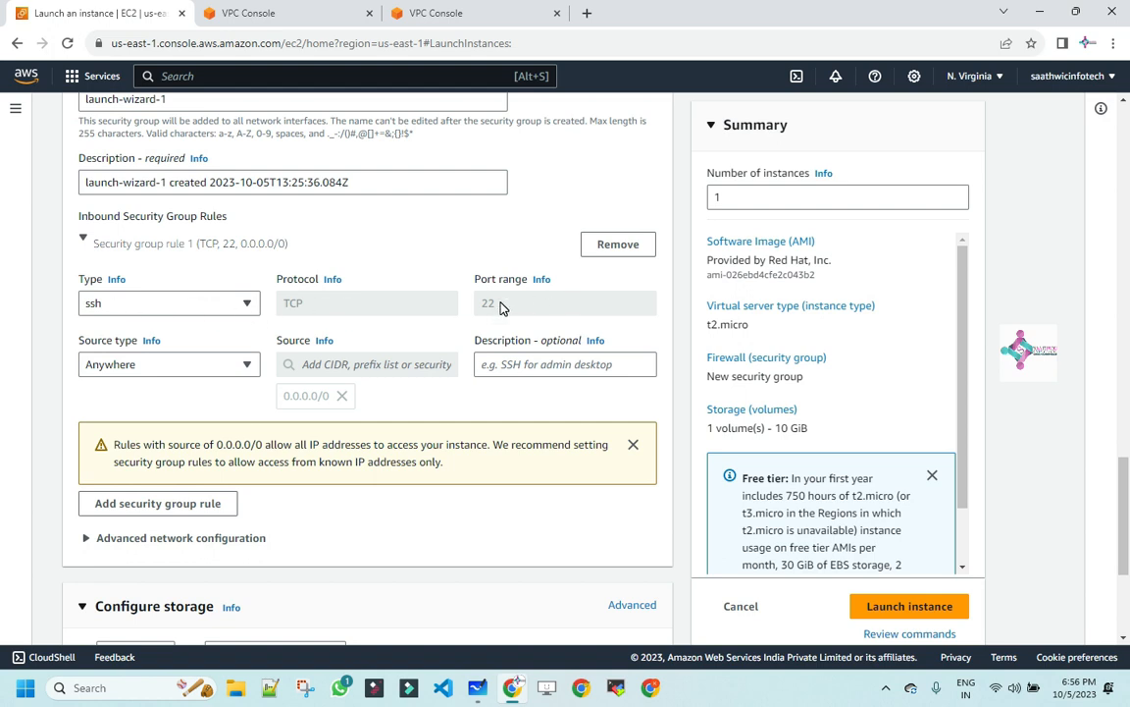
scroll(401, 518, down, 3)
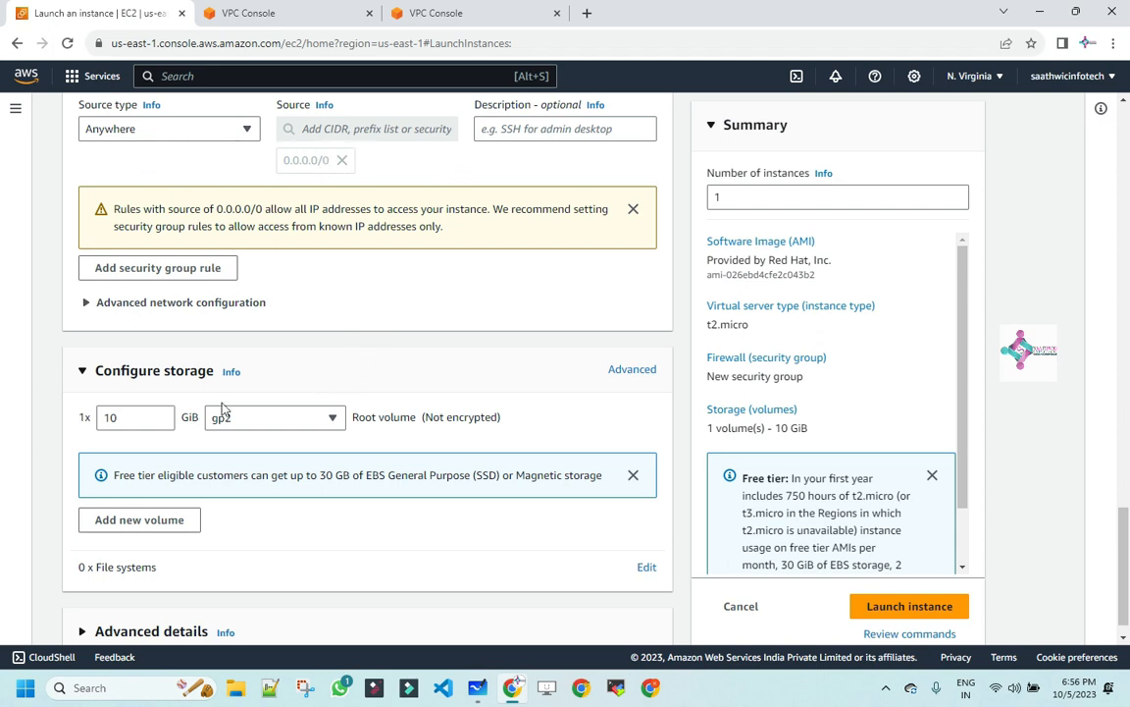
scroll(196, 427, down, 1)
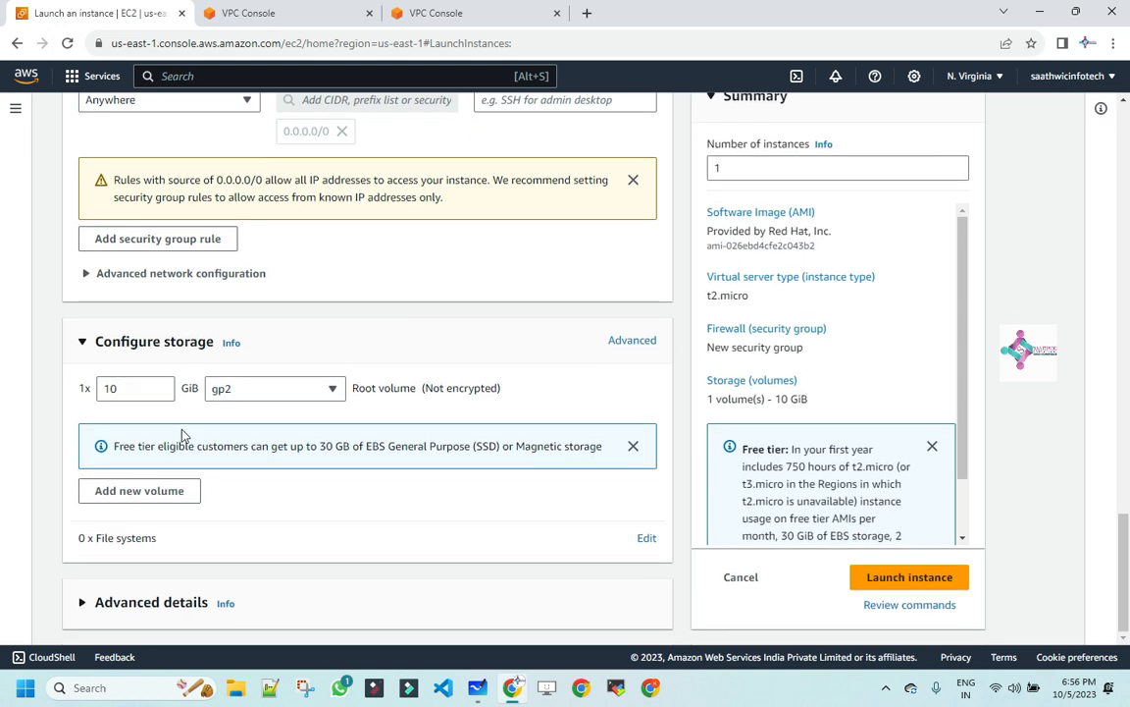
click(889, 581)
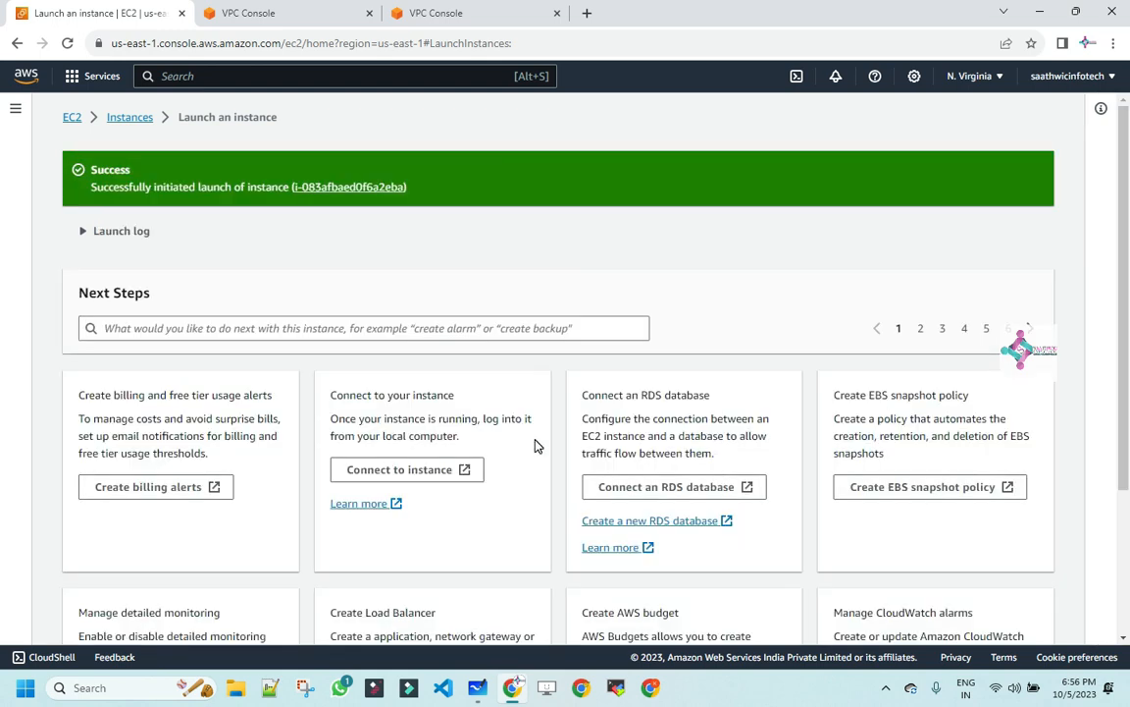
Open the launched instance in the instances list and refresh the list to check its state
click(336, 189)
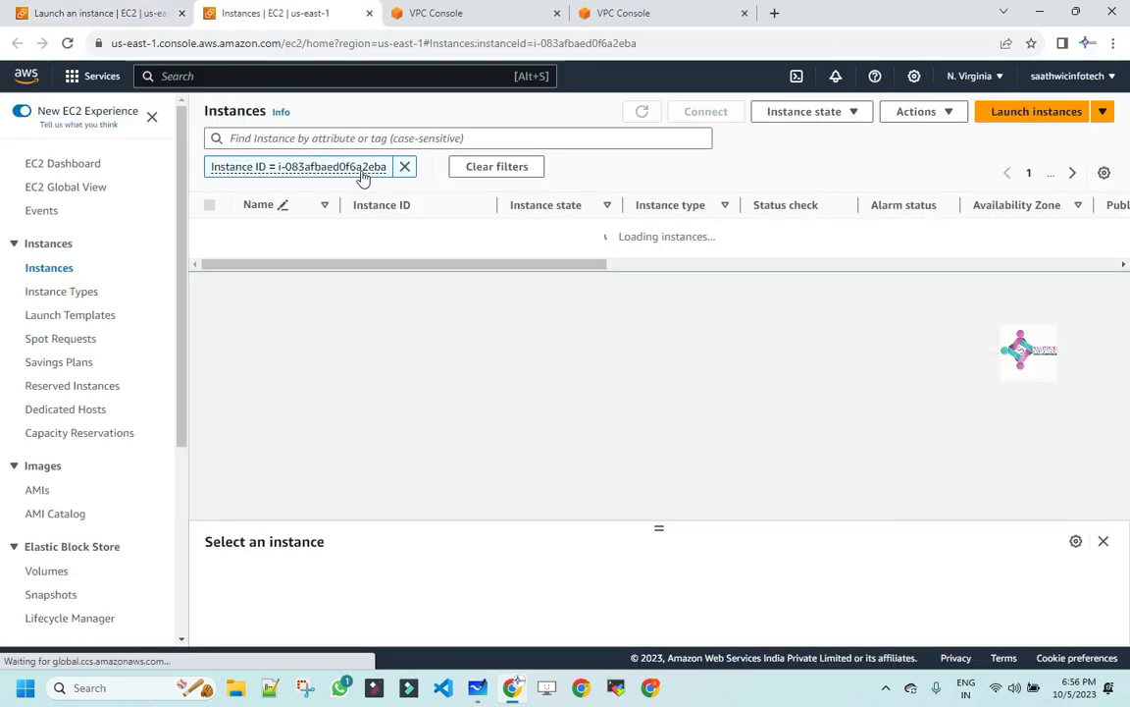
click(640, 122)
click(639, 116)
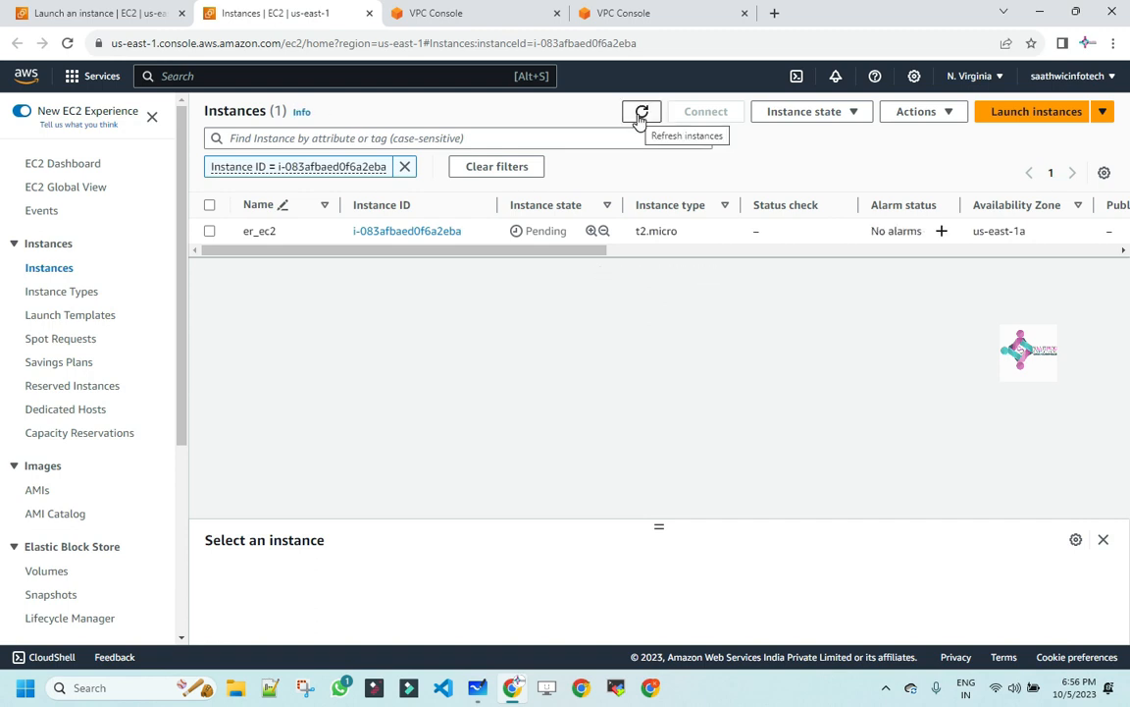
click(639, 116)
click(633, 120)
click(641, 114)
click(634, 120)
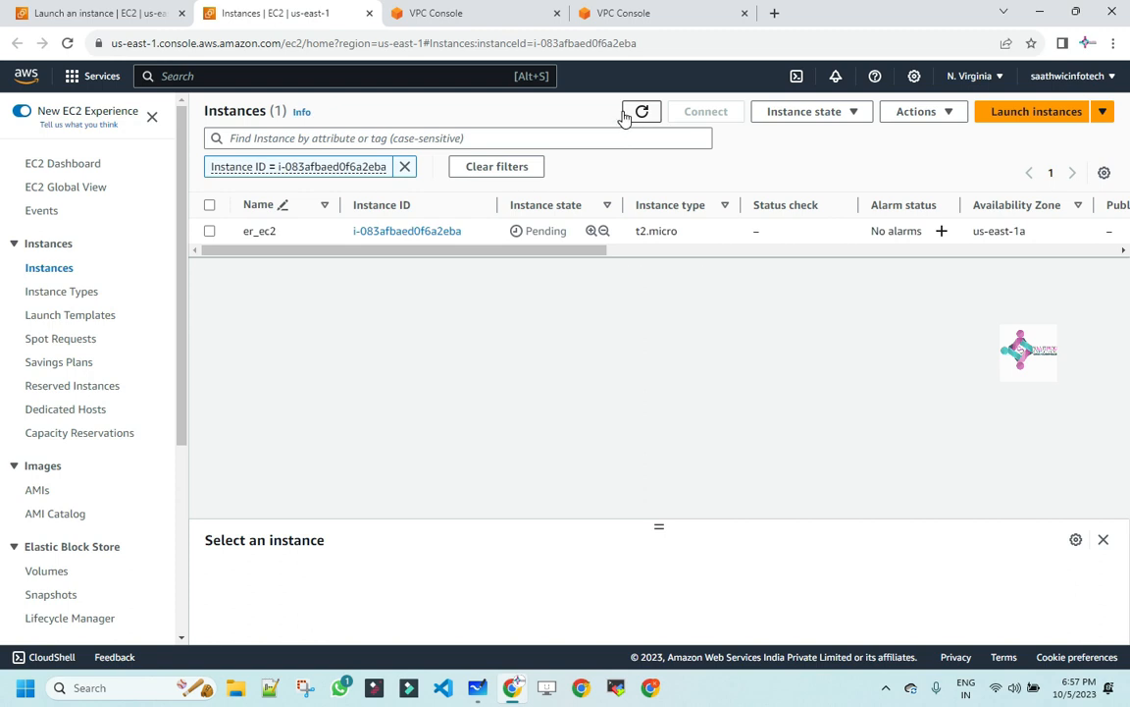
click(633, 116)
Copy er_ec2's public IPv4 address, switch to MobaXterm and paste it as the remote host of a new SSH session
click(422, 231)
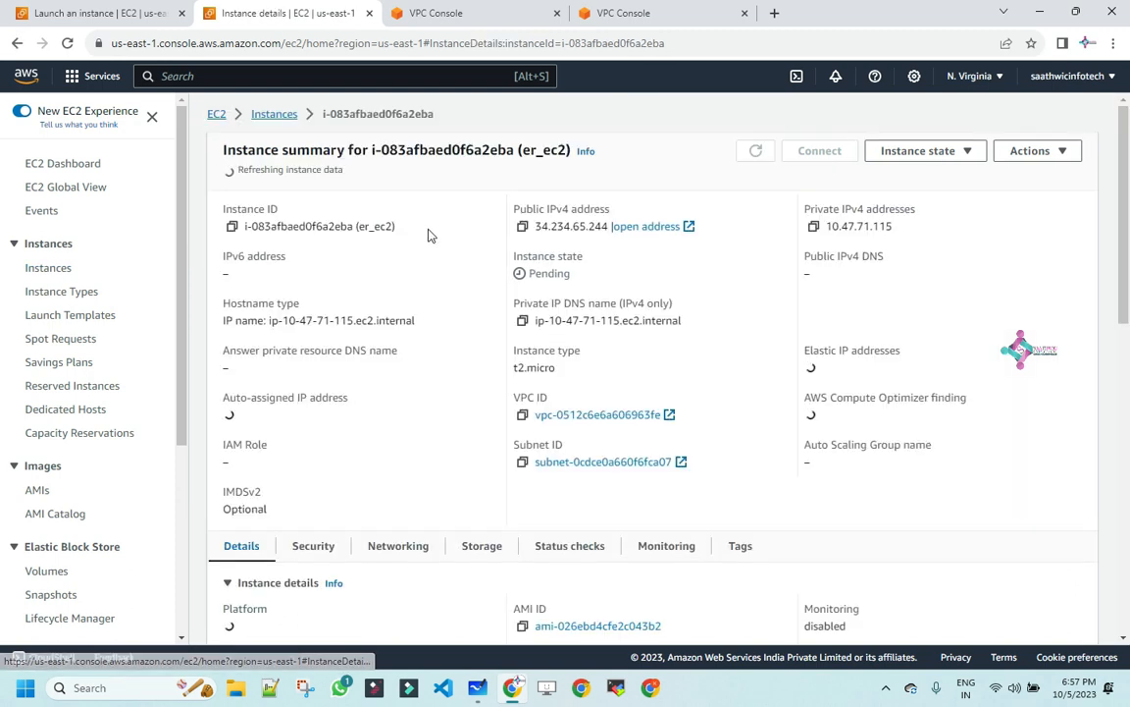
click(523, 222)
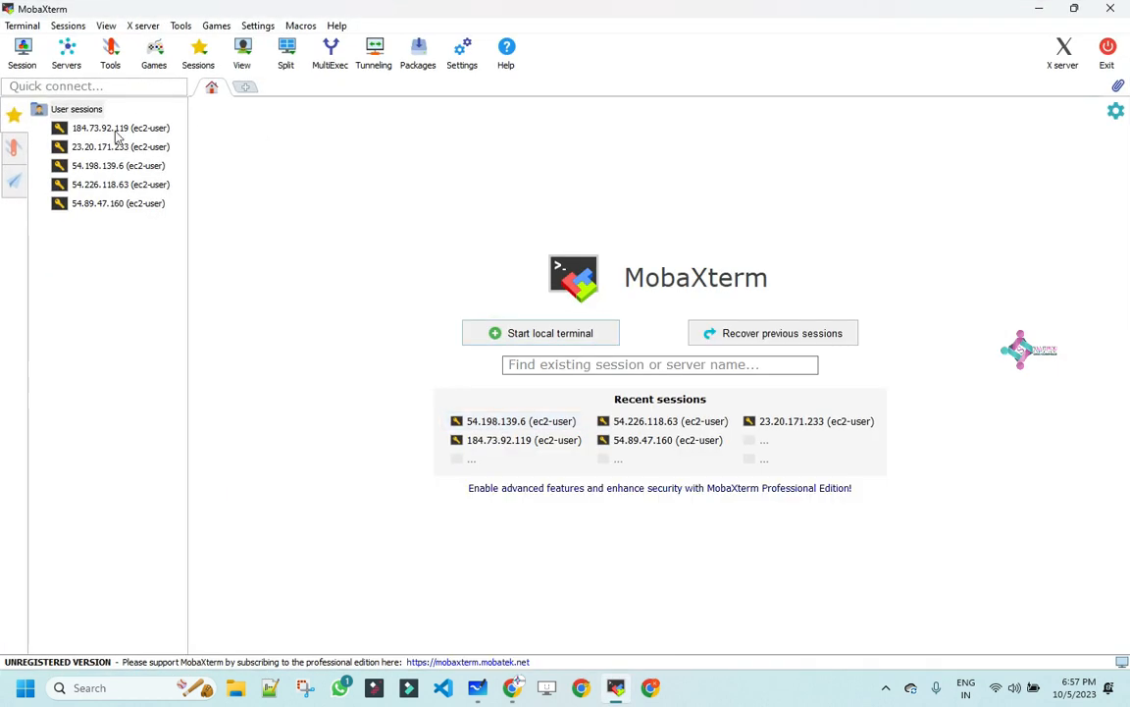
click(24, 59)
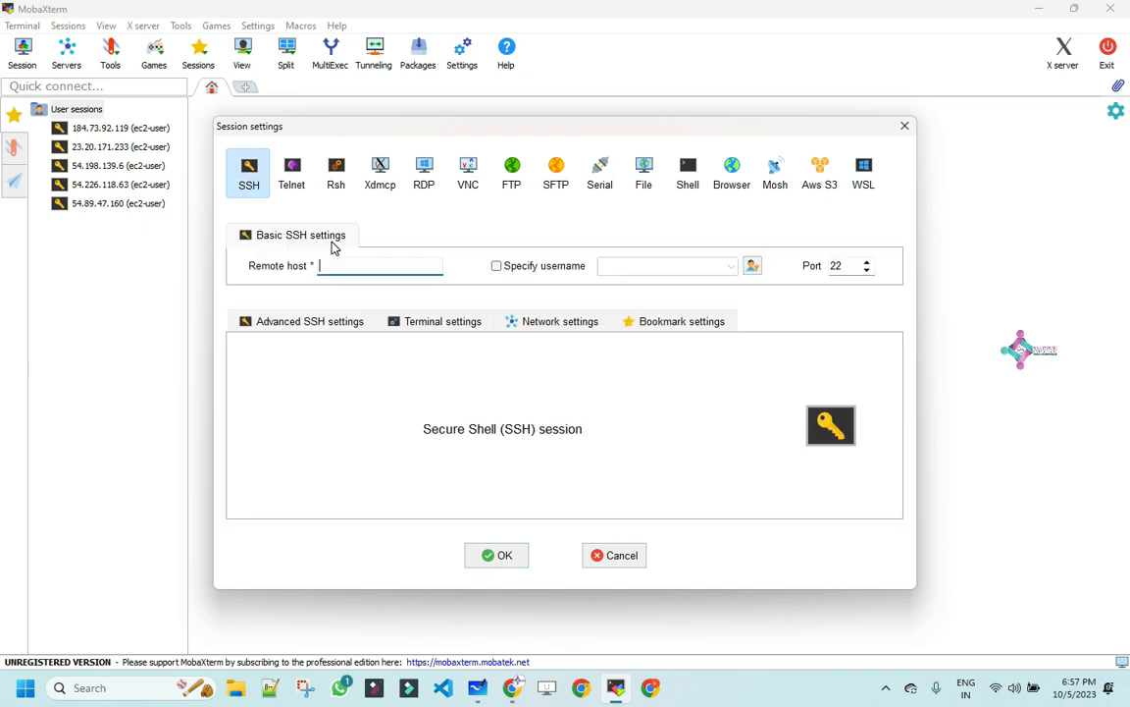
key(ctrl+v)
Specify the username ec2-user and set mykeypair (1).pem from Documents as the session's private key
click(496, 266)
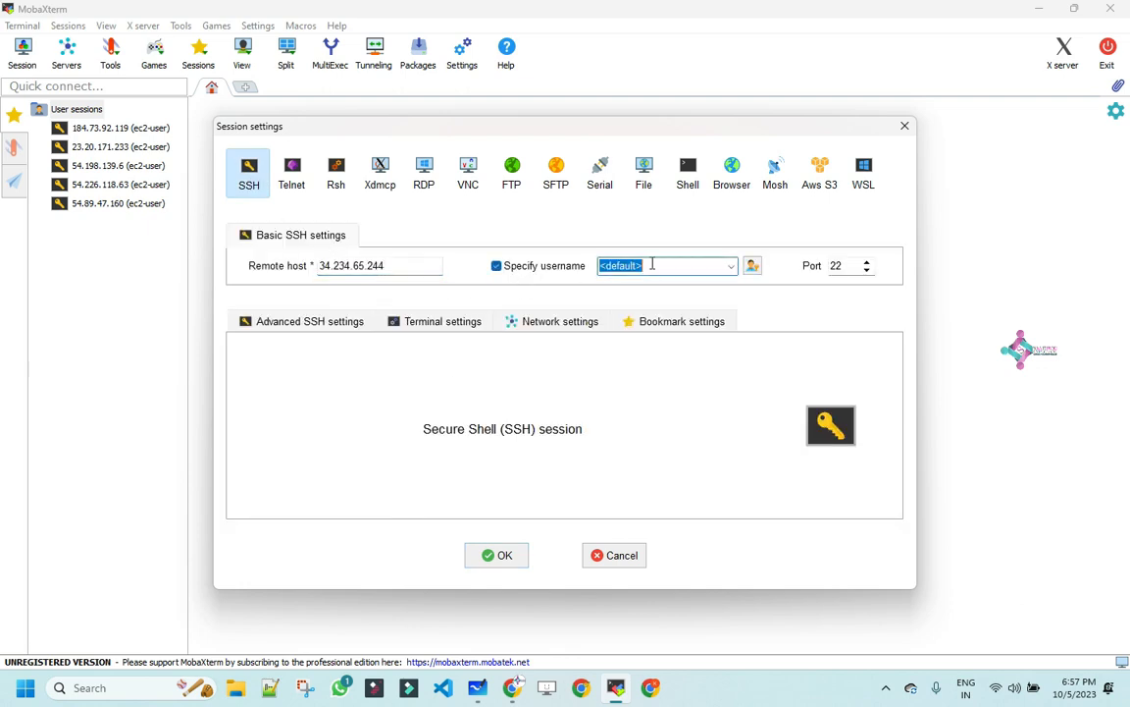
text(ec2-user)
click(265, 321)
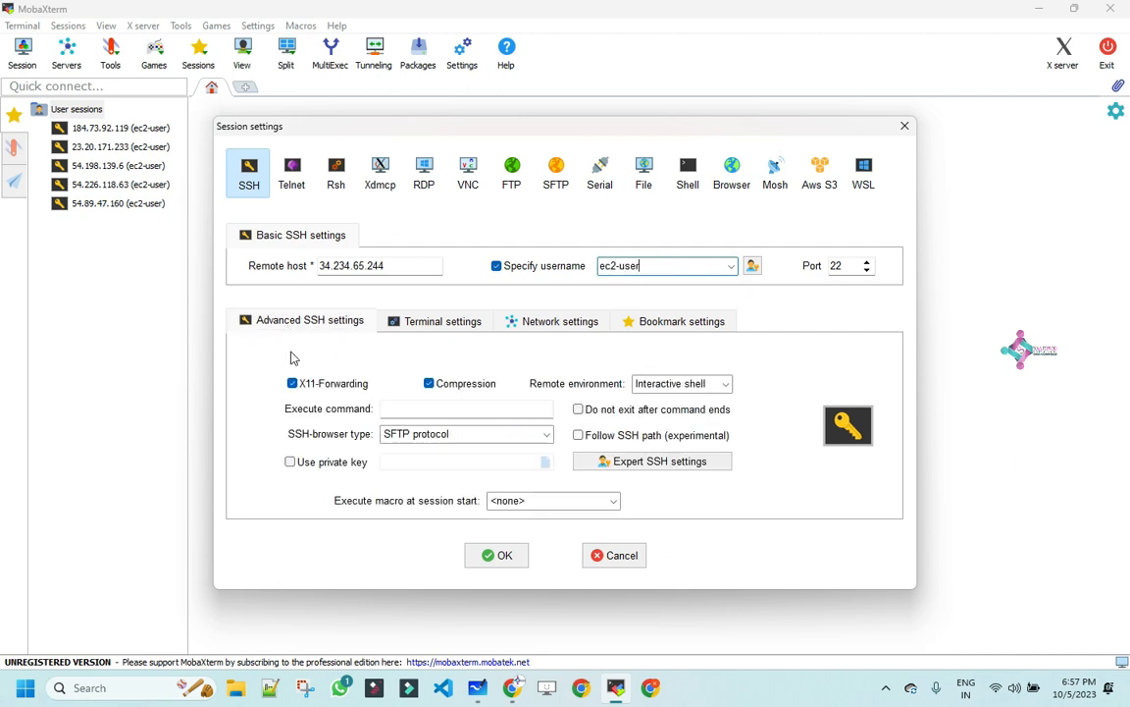
click(290, 462)
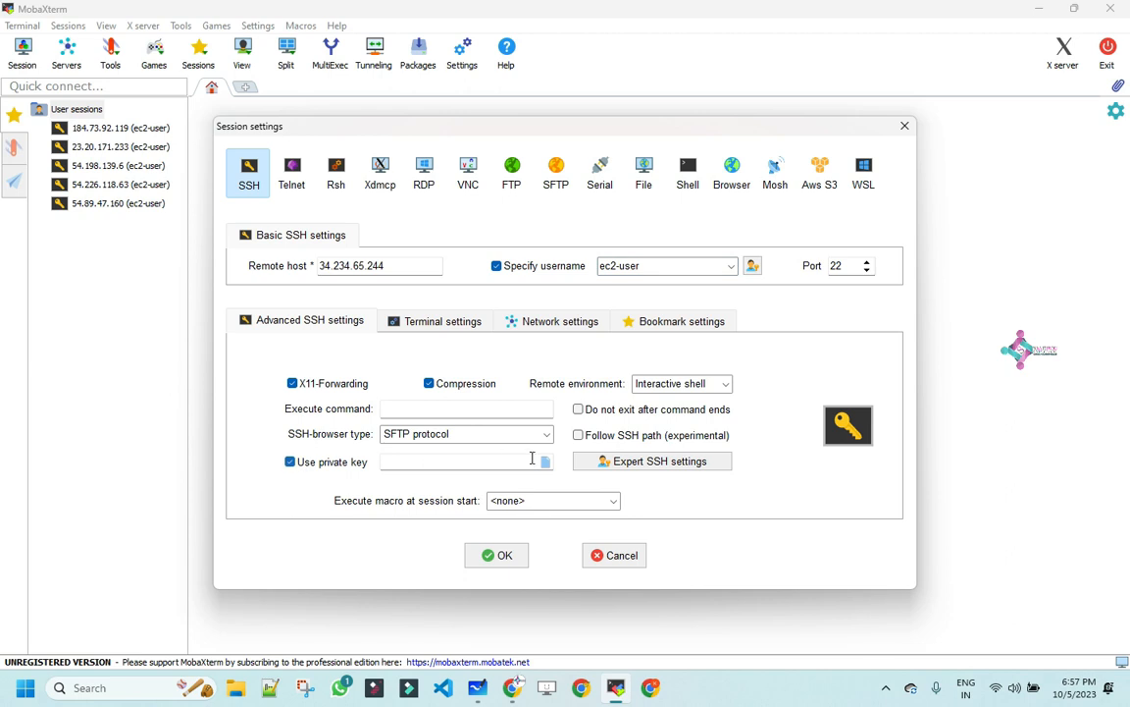
click(493, 465)
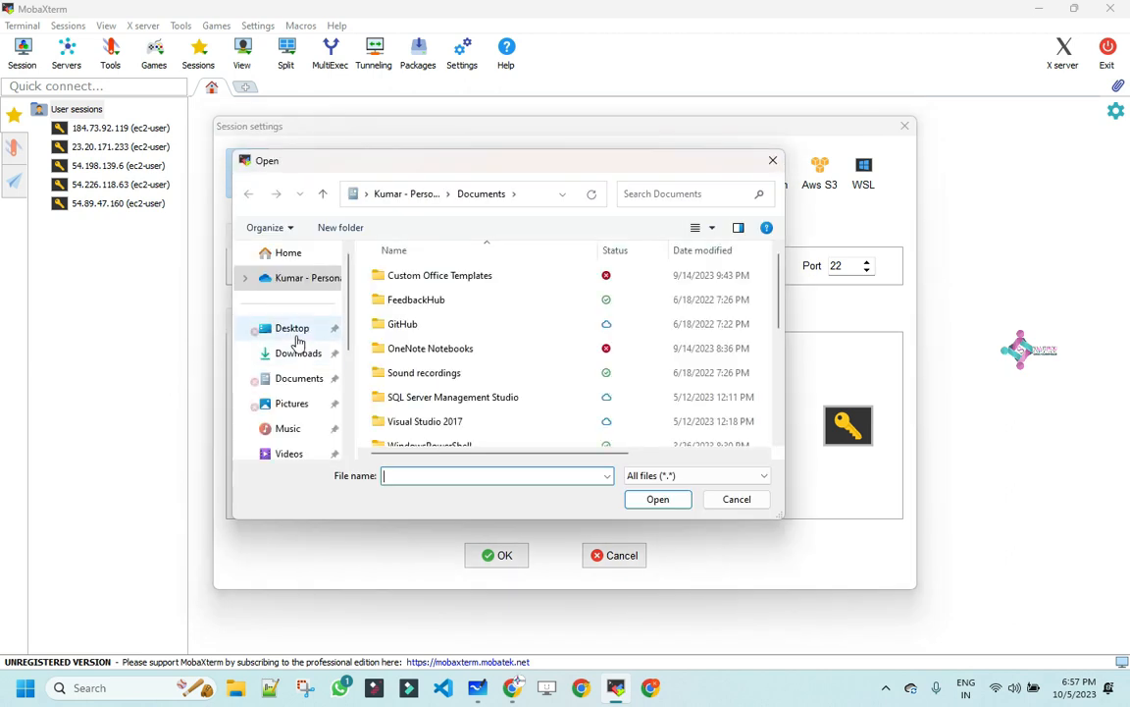
click(294, 378)
scroll(500, 385, down, 5)
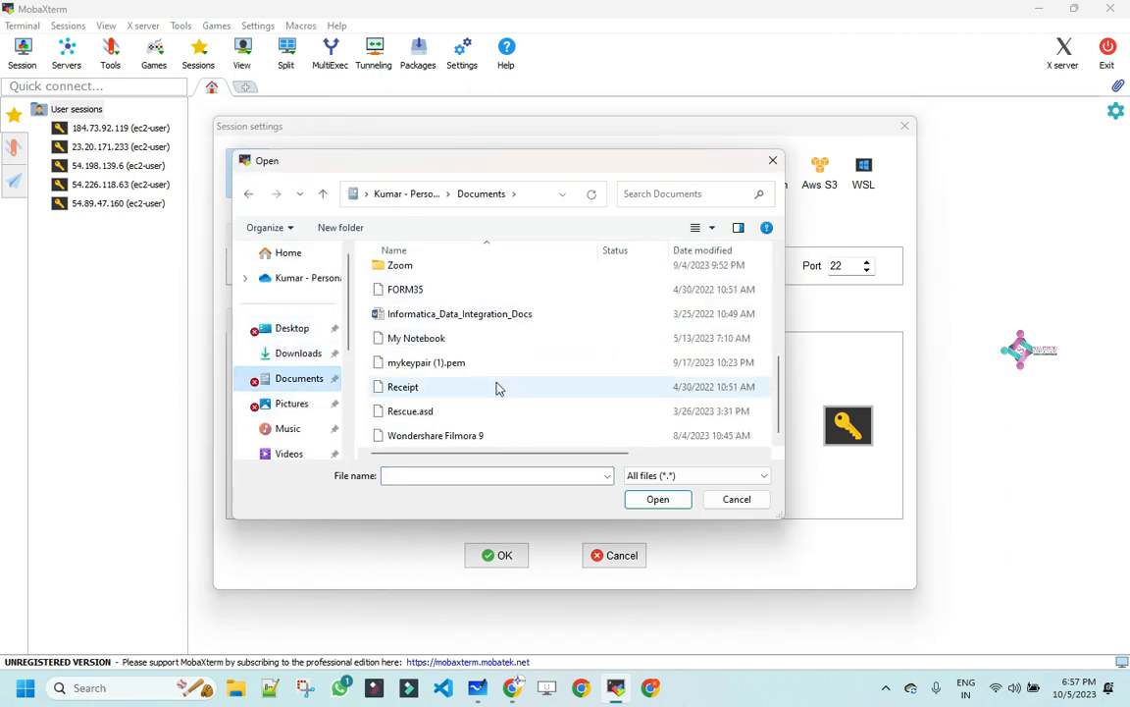
click(426, 362)
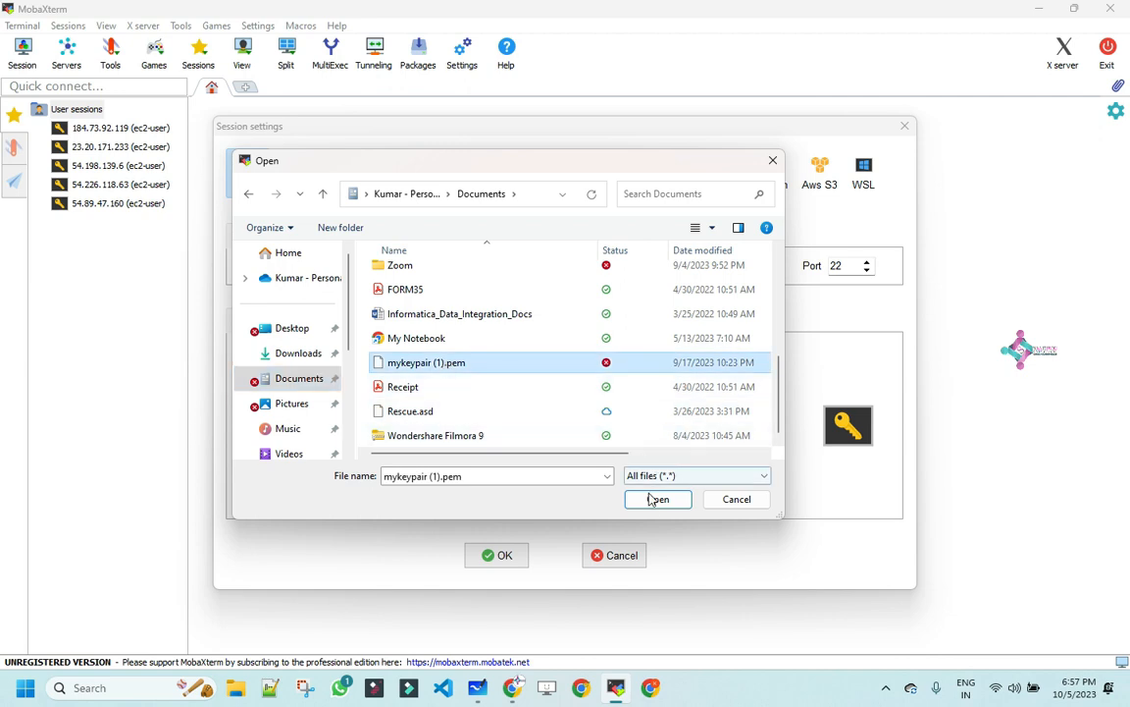
click(656, 498)
Refresh the er_ec2 instance's details in the browser to check its state, and return to MobaXterm to start the SSH session
key(alt+Tab)
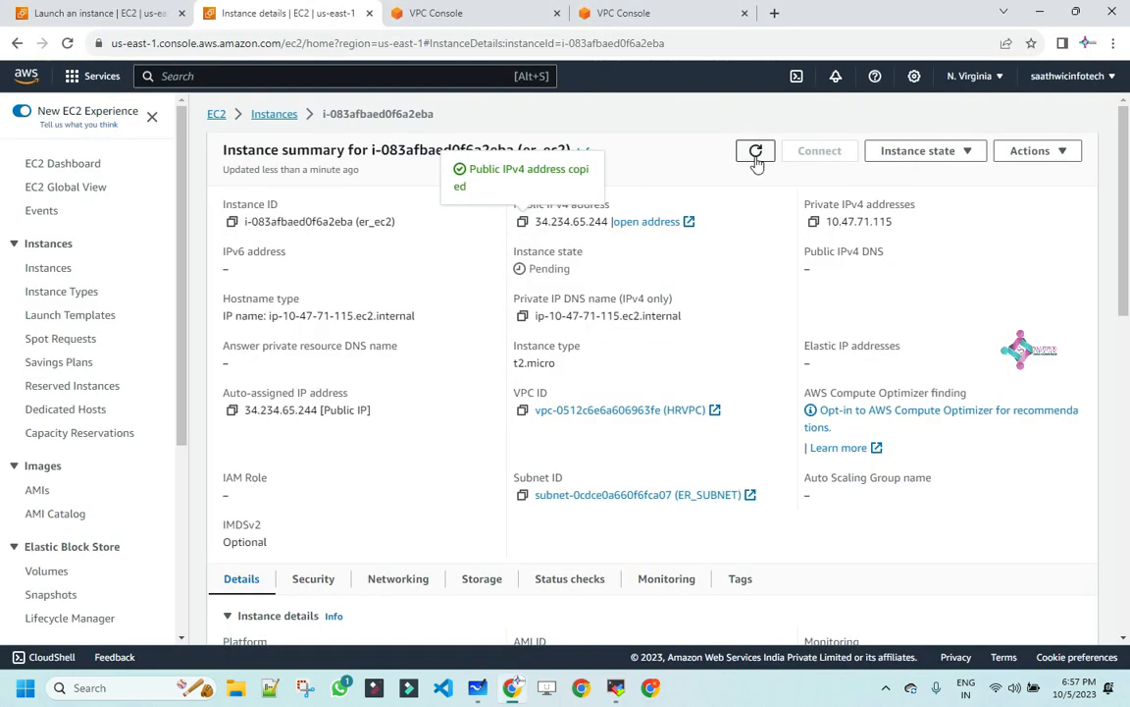
click(756, 154)
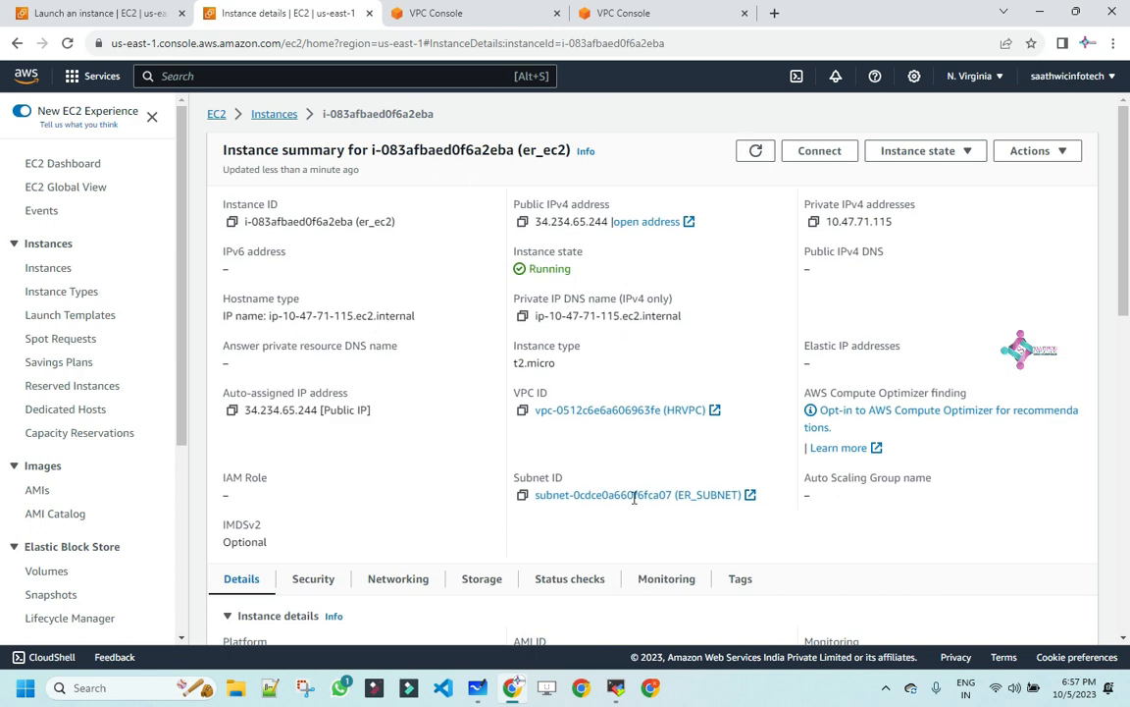
key(alt+Tab)
click(493, 556)
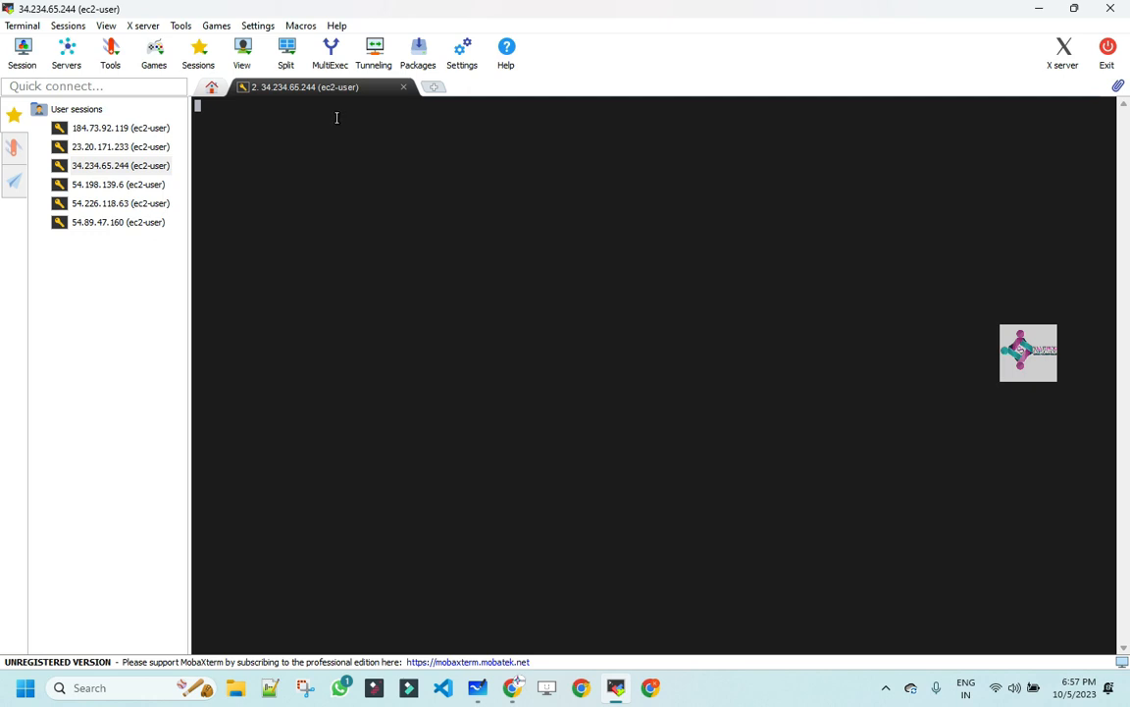
Delete all the saved user sessions except 34.234.65.244 (ec2-user)
click(103, 132)
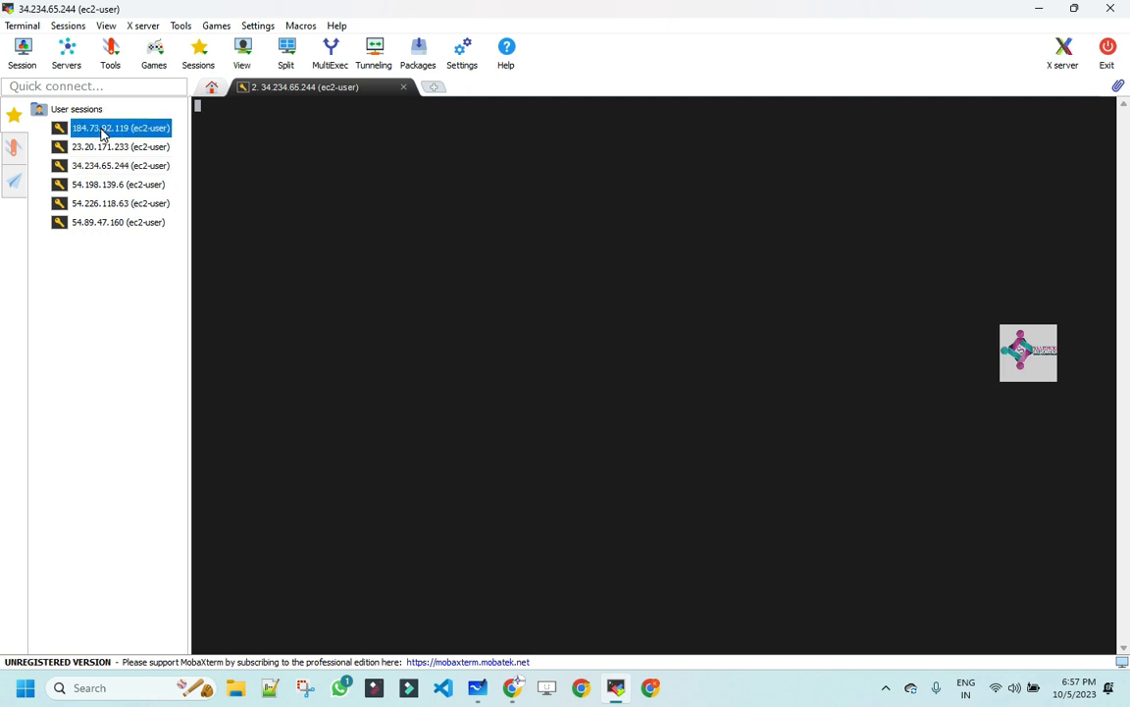
key(Delete)
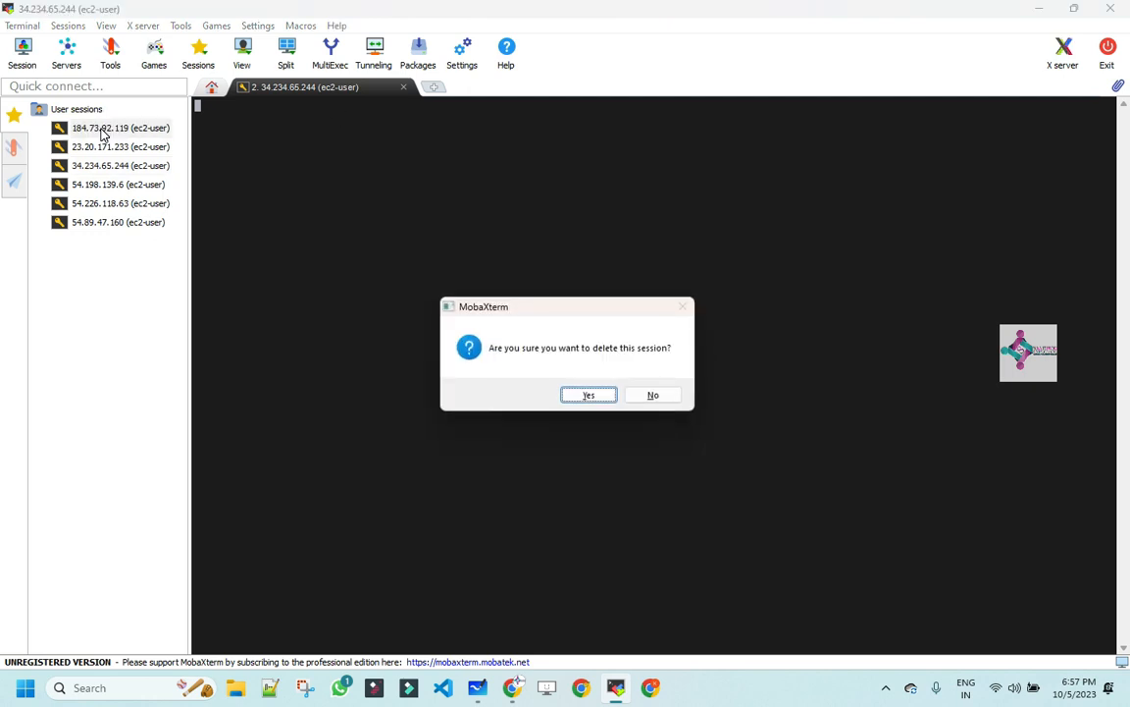
key(Return)
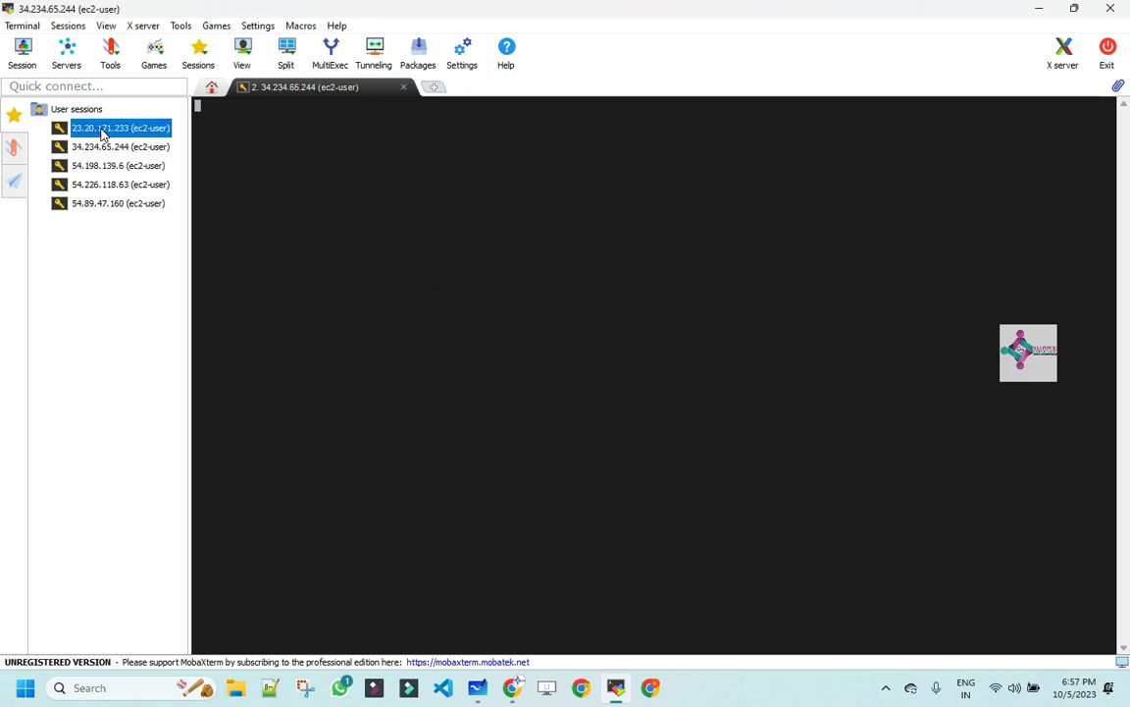
key(Delete)
click(569, 395)
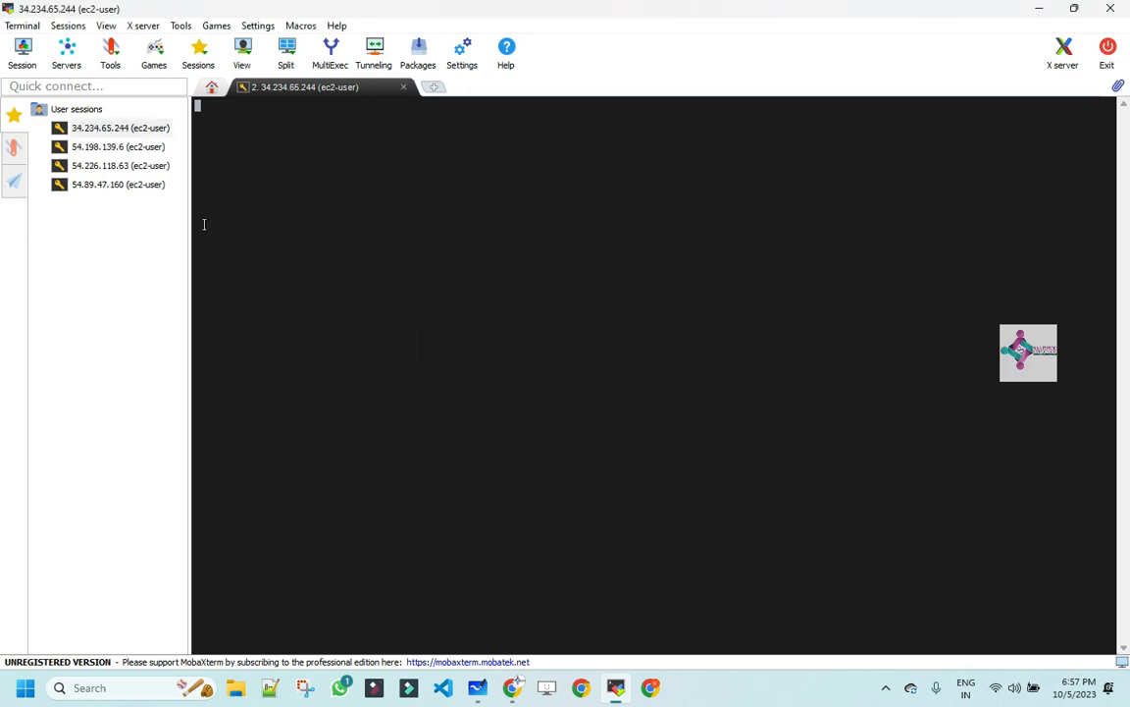
click(115, 147)
key(Delete)
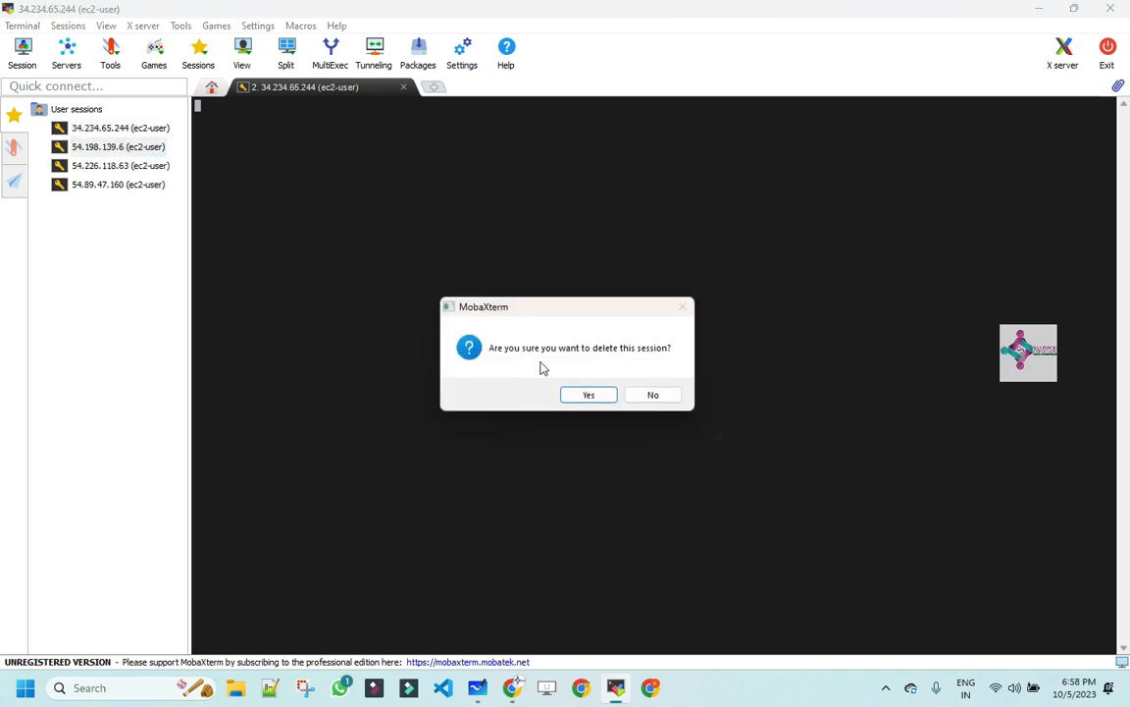
click(587, 396)
click(128, 148)
key(Delete)
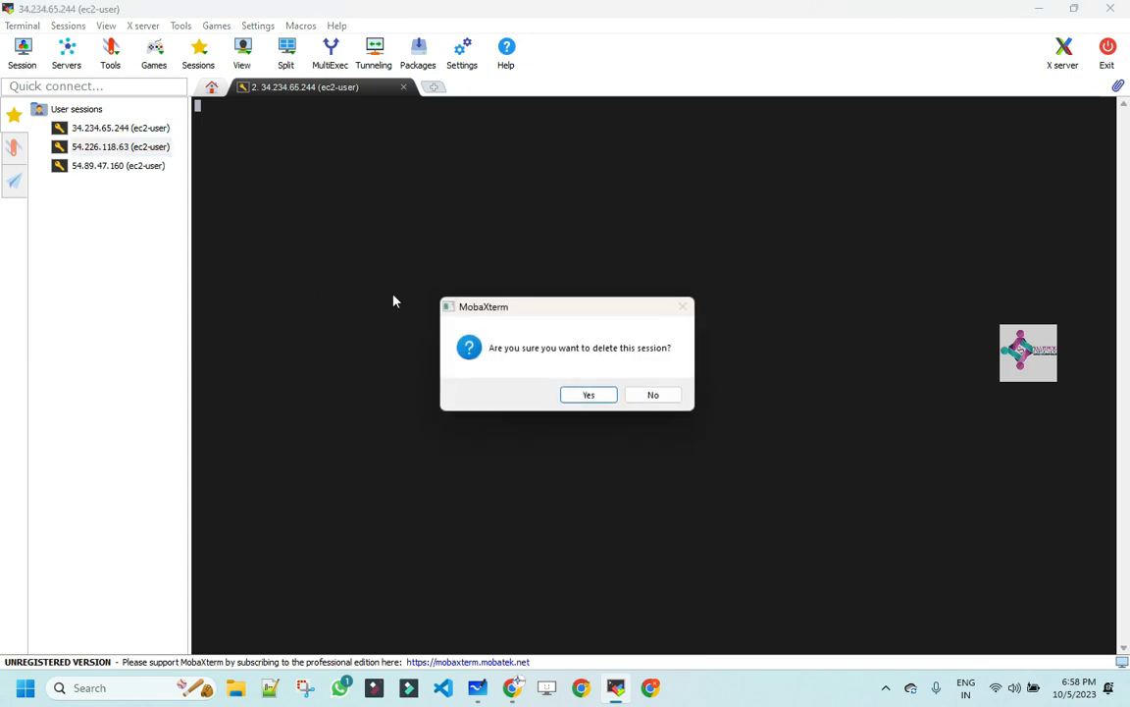
click(586, 396)
click(111, 149)
key(Delete)
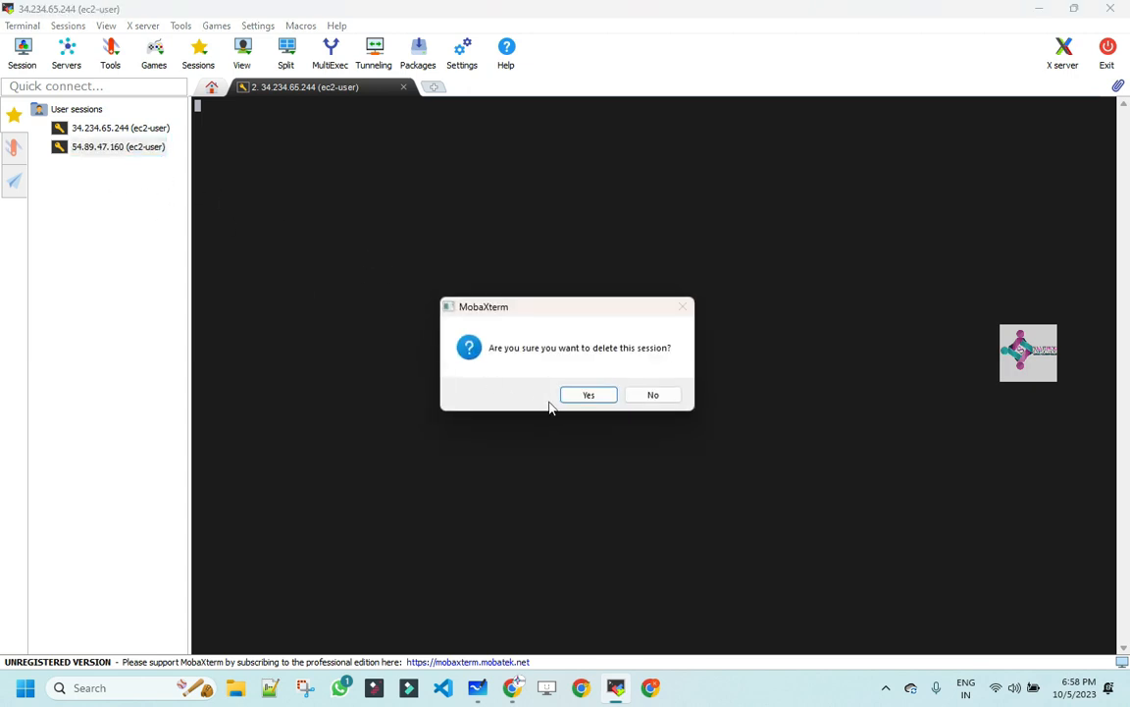
click(585, 396)
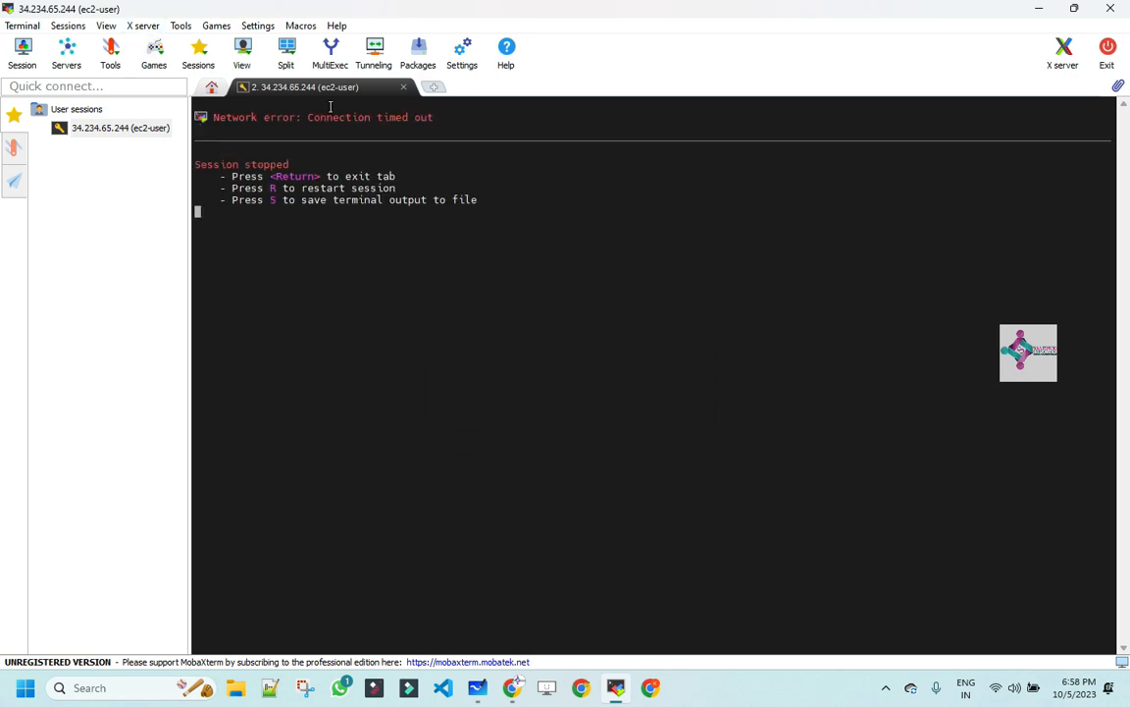
Highlight the session's terminal output, switch to Microsoft Whiteboard and draw an oval containing a smaller labelled circle, with a gateway box and arrows on its edge
drag(450, 127, 204, 122)
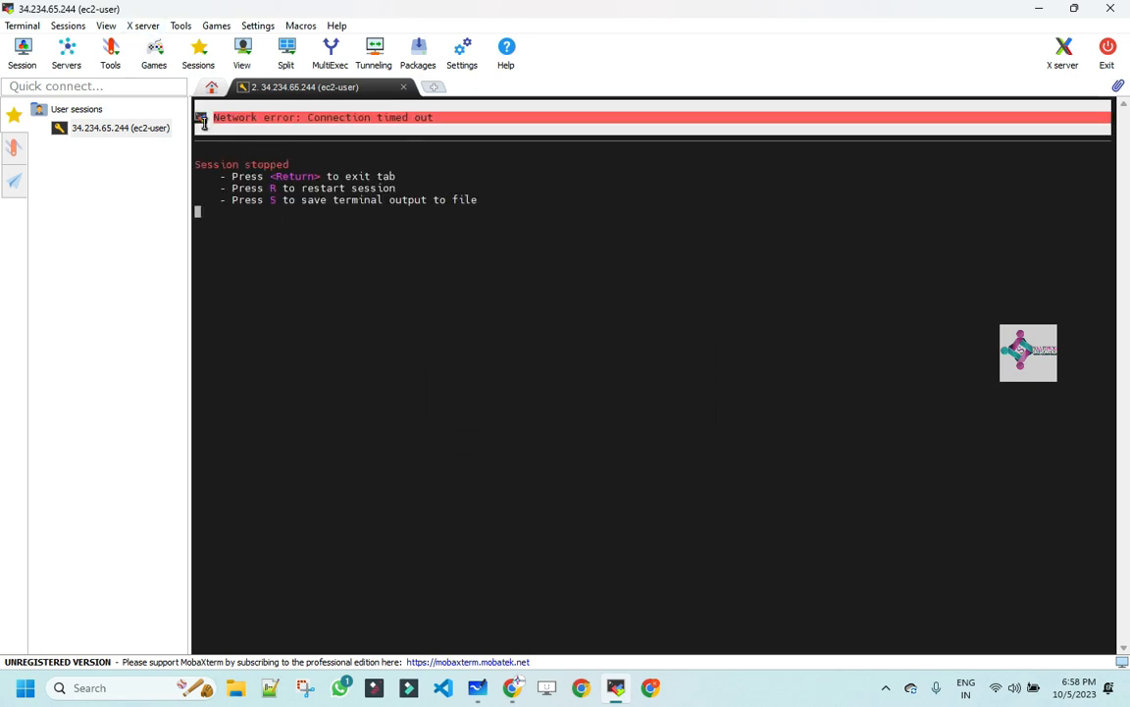
drag(512, 214, 229, 116)
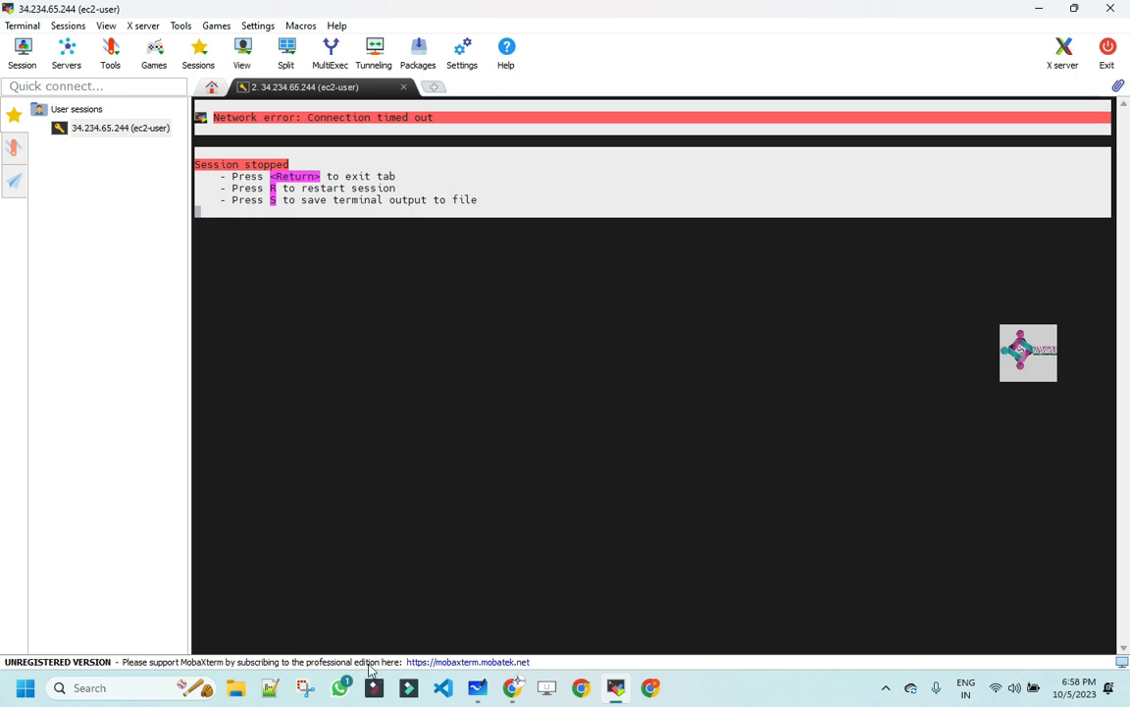
click(478, 689)
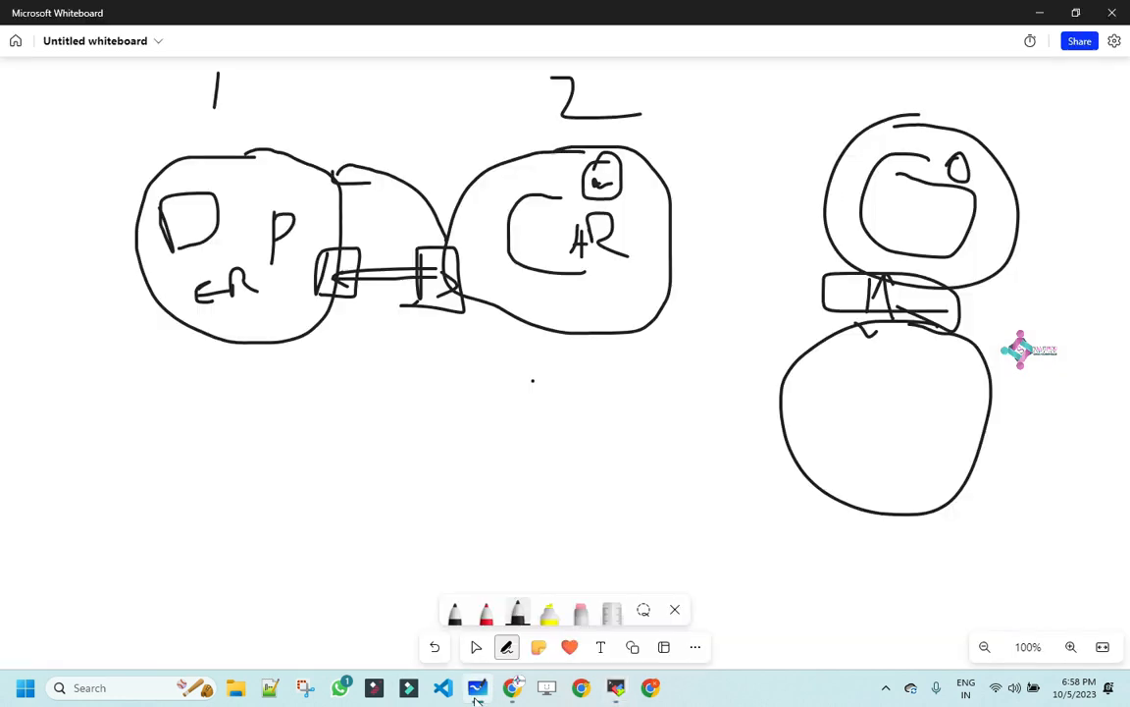
mouse_move(428, 406)
mouse_down()
mouse_move(273, 535)
mouse_move(426, 432)
mouse_move(424, 403)
mouse_up()
mouse_move(339, 427)
mouse_down()
mouse_move(295, 428)
mouse_move(363, 522)
mouse_move(385, 447)
mouse_move(339, 428)
mouse_move(312, 479)
mouse_move(348, 475)
mouse_up()
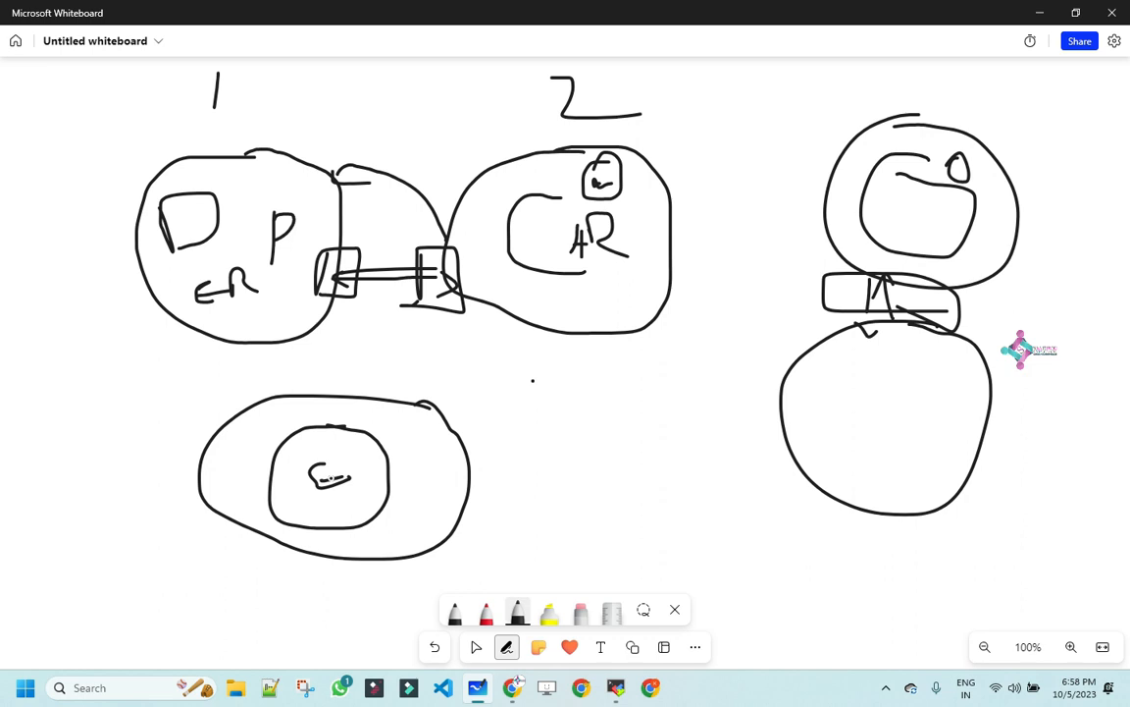
mouse_move(184, 445)
mouse_down()
mouse_move(182, 481)
mouse_move(182, 442)
mouse_move(206, 439)
mouse_move(219, 499)
mouse_move(177, 501)
mouse_up()
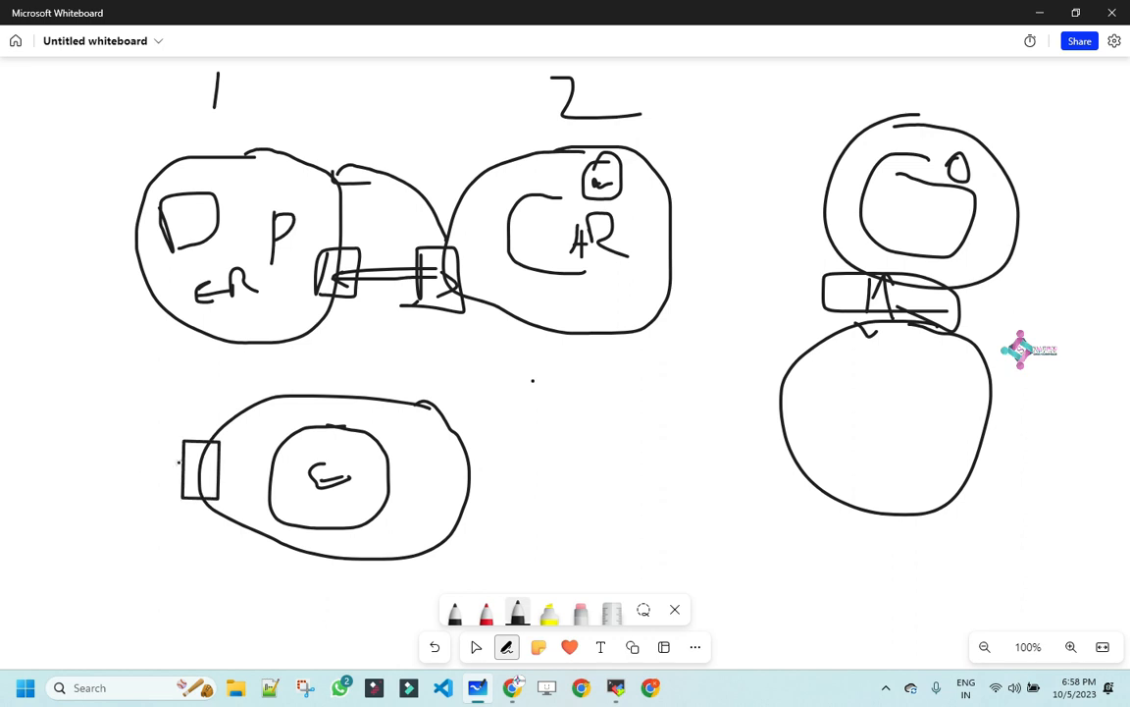
mouse_move(147, 480)
mouse_down()
mouse_move(201, 479)
mouse_move(167, 469)
mouse_move(197, 477)
mouse_up()
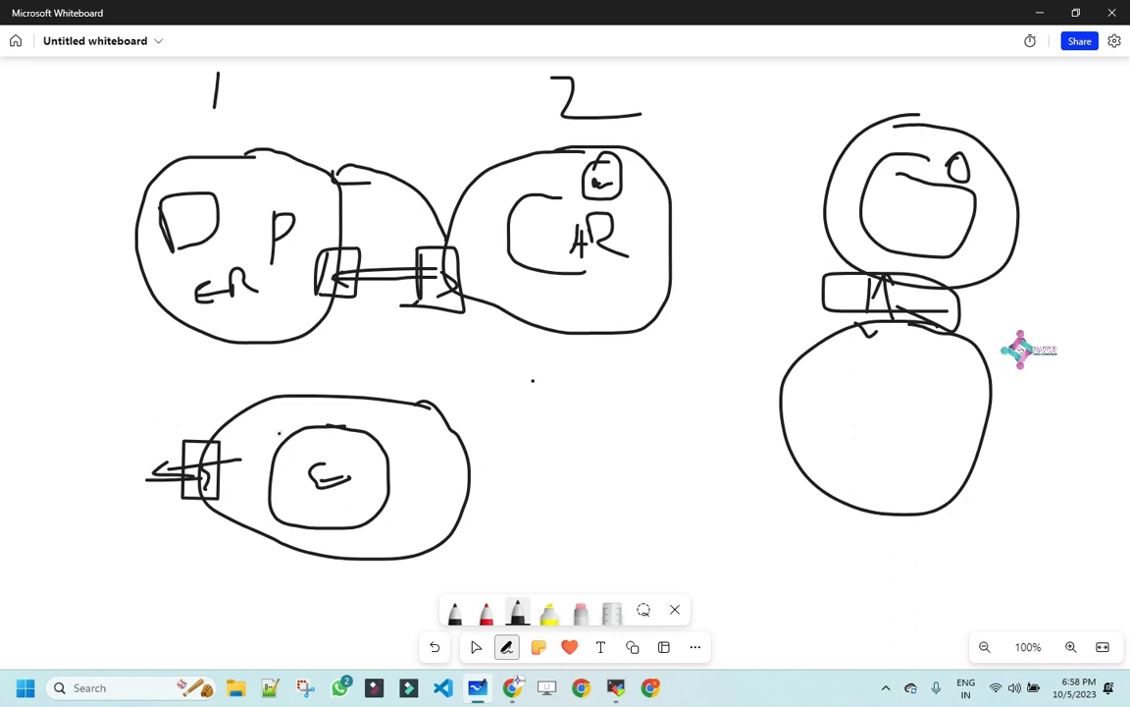
Return to MobaXterm, close the stopped SSH session and switch to the er_ec2 instance details in Chrome
key(alt+Tab)
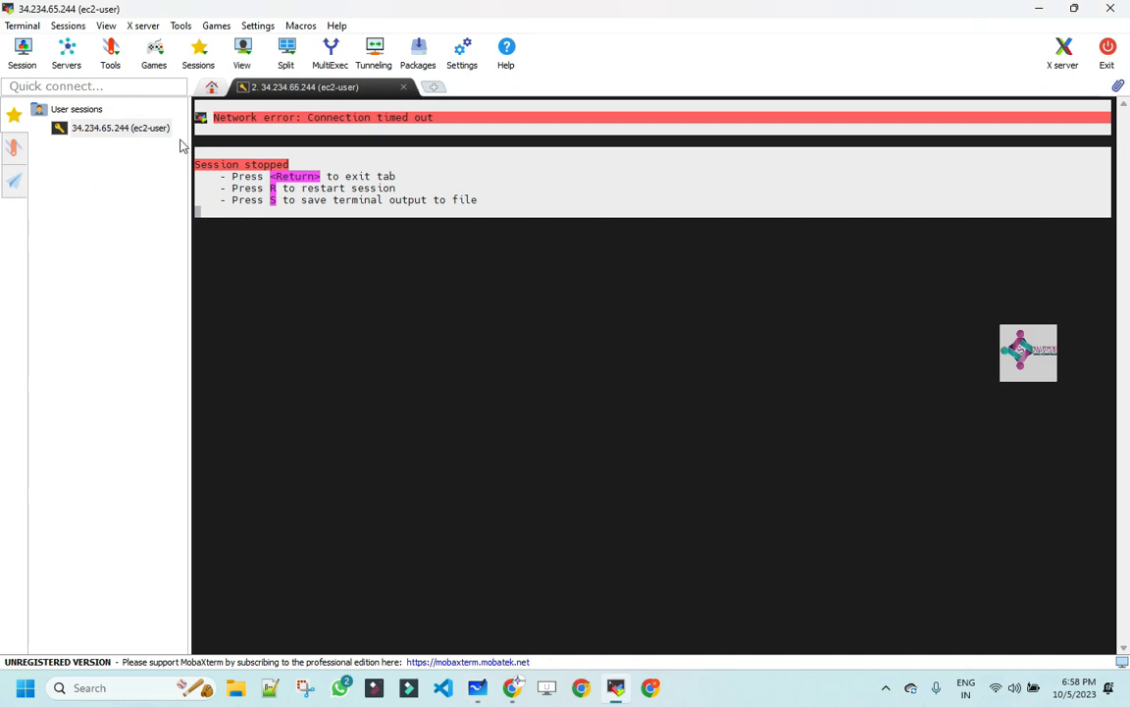
key(r)
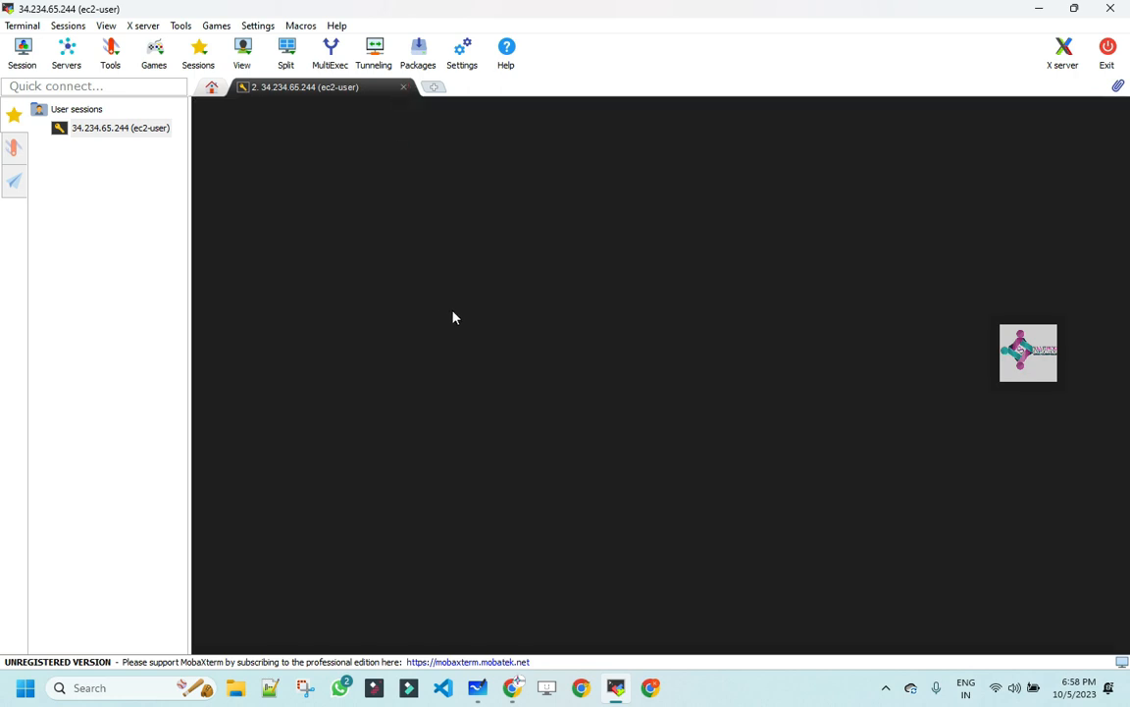
key(alt+Tab)
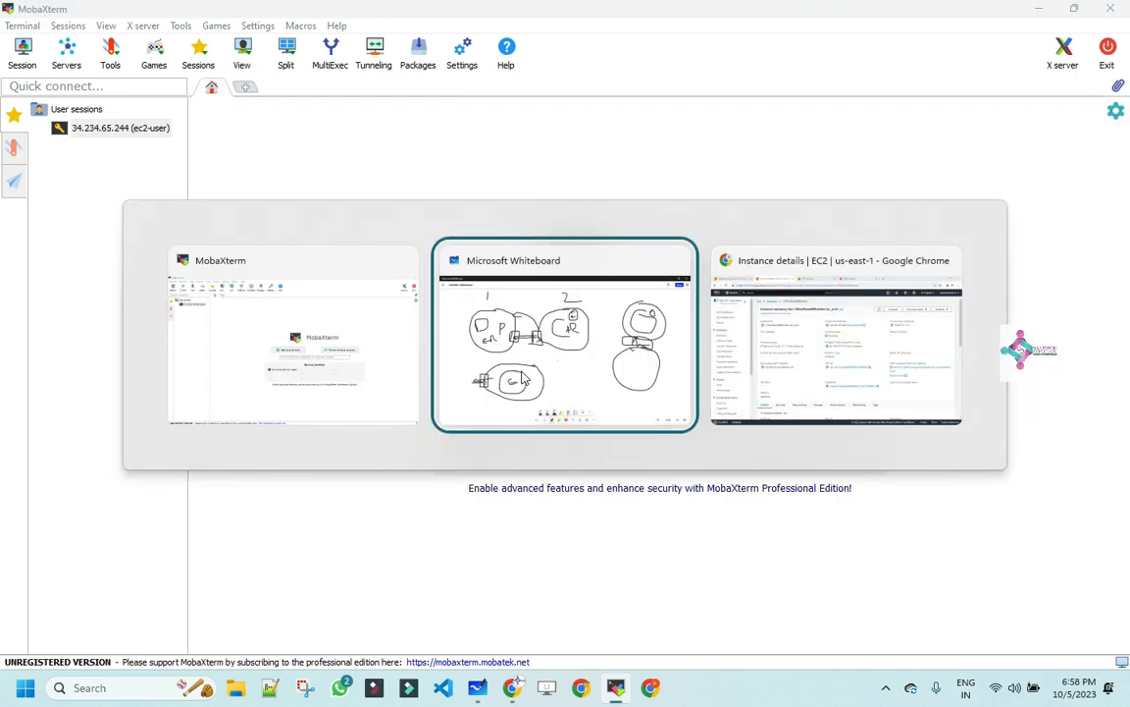
key(alt+Tab)
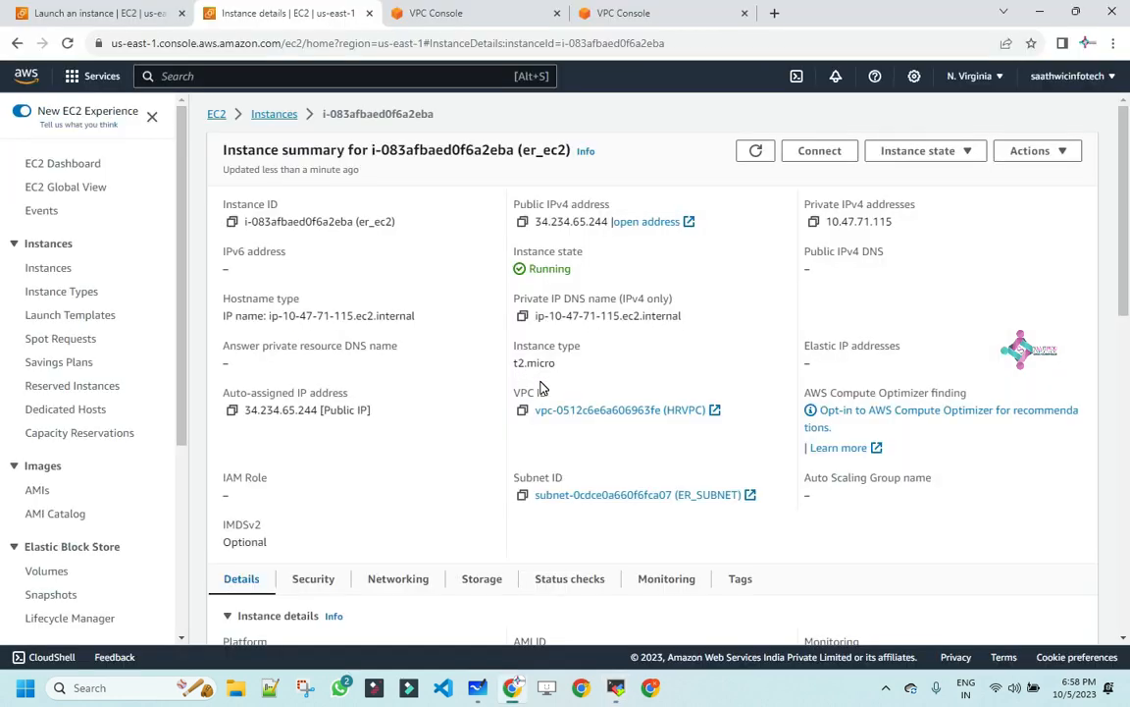
Search the AWS services for vpc and open the VPC console
click(162, 75)
text(vpc)
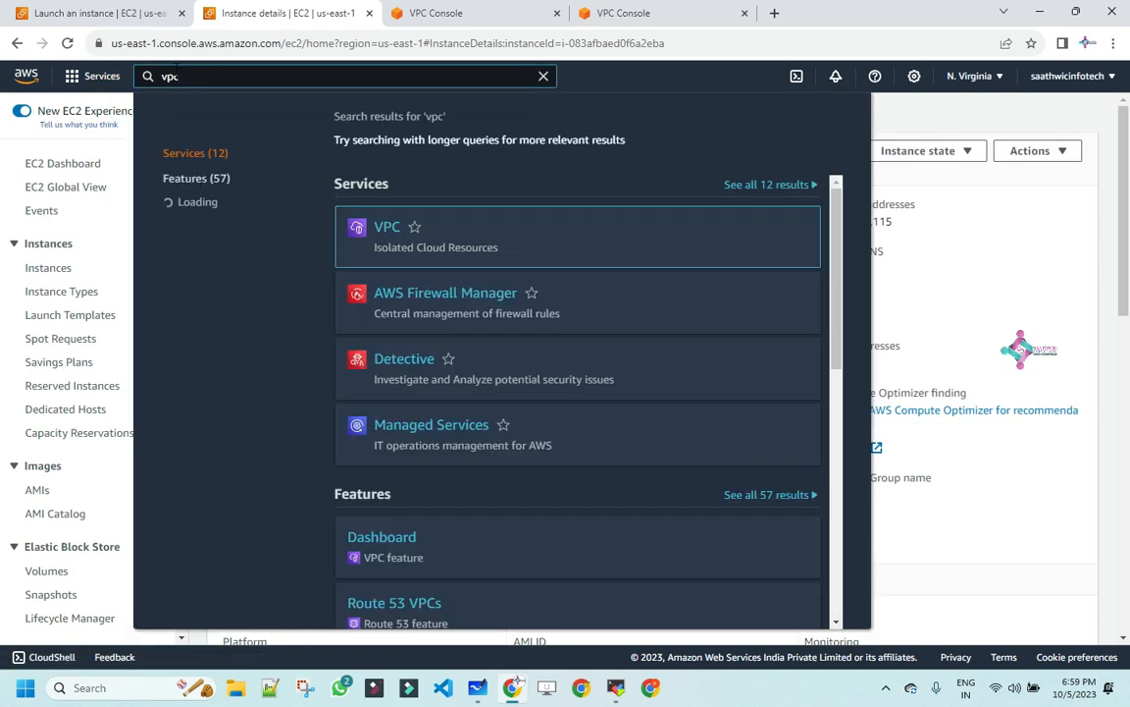
click(380, 234)
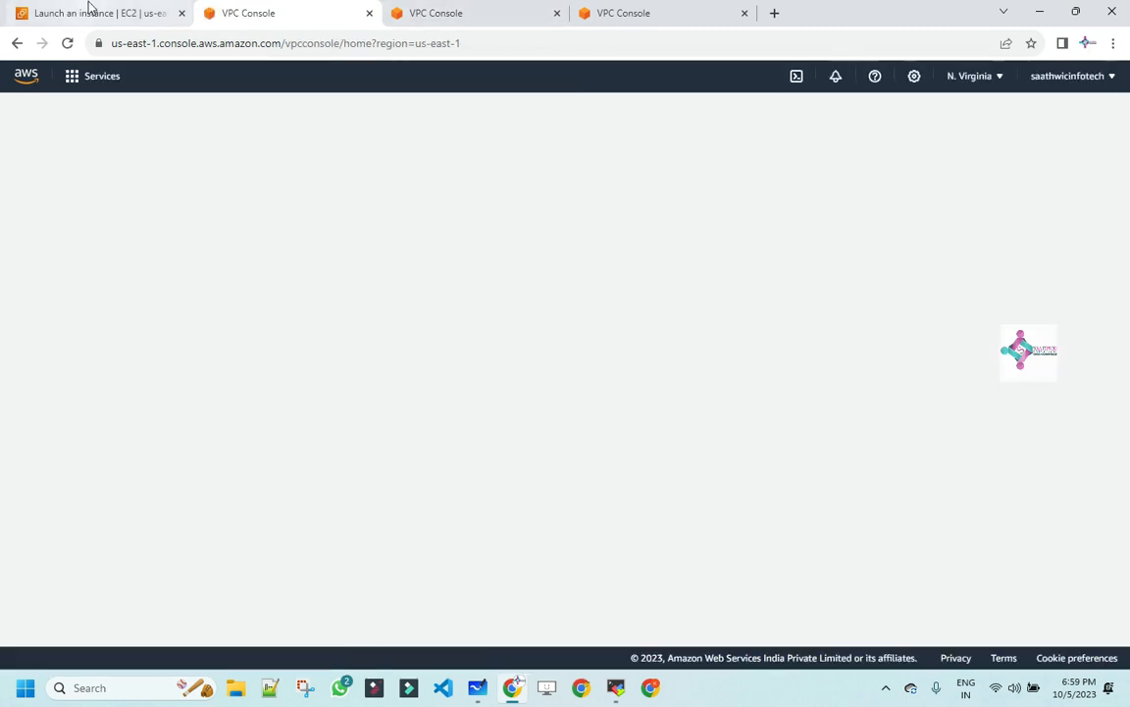
In the other VPC Console page, open the default VPC and examine its resource map through to the network connections
click(455, 14)
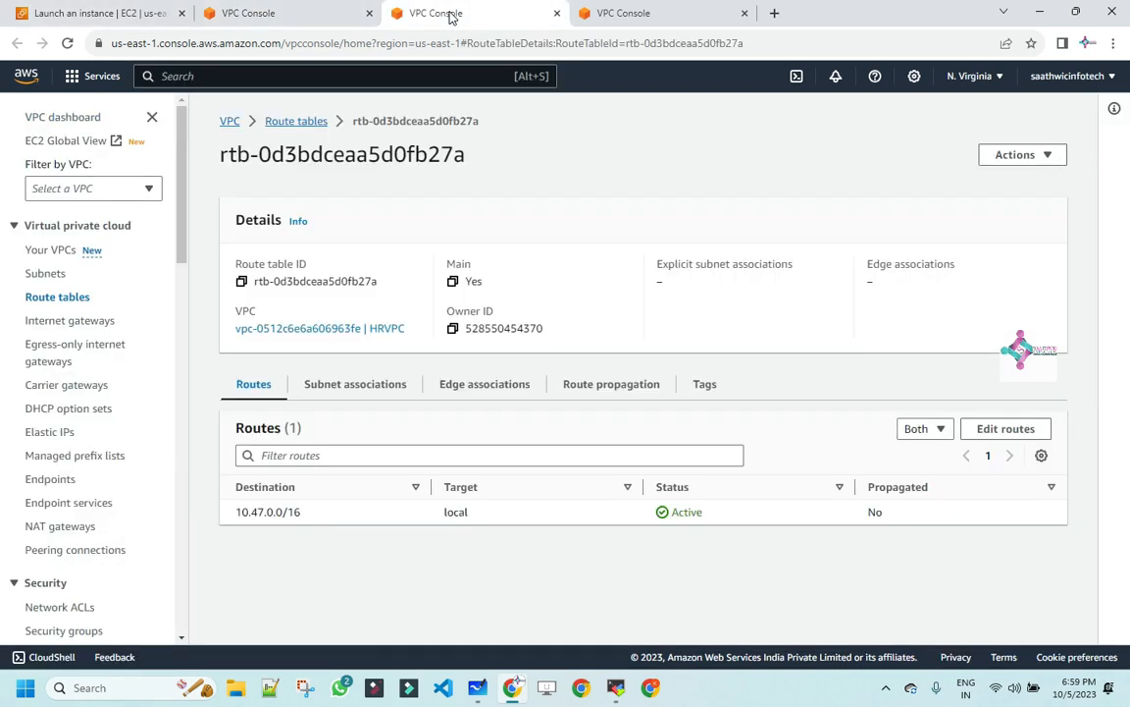
click(45, 252)
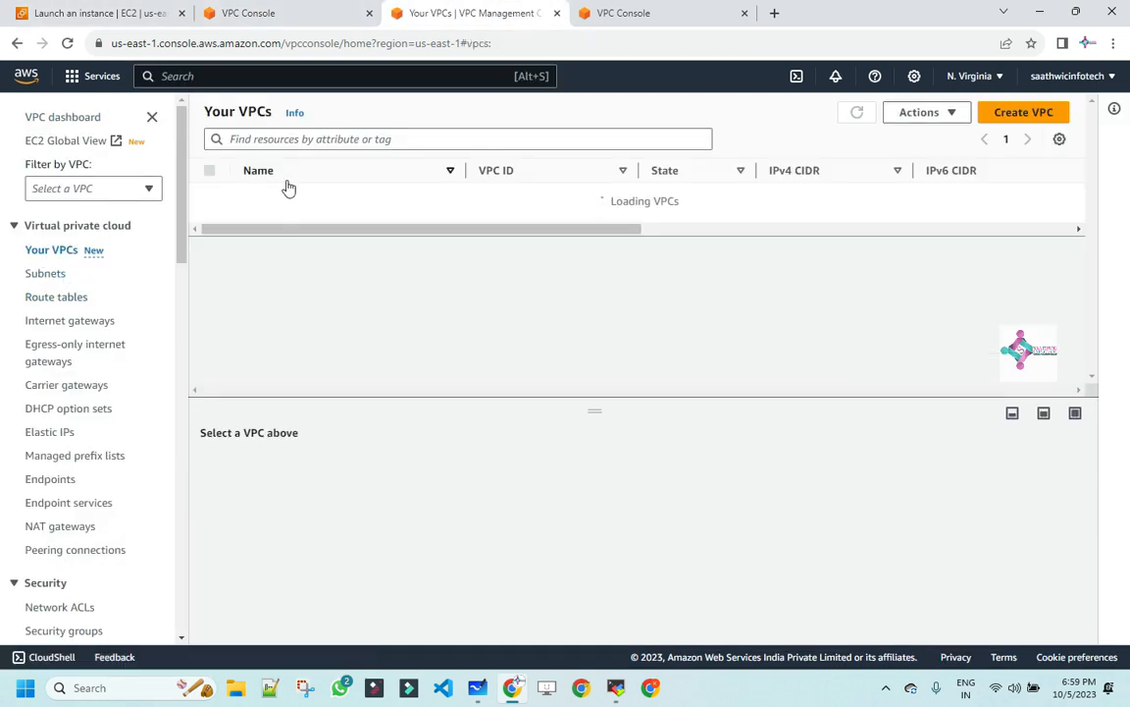
click(536, 225)
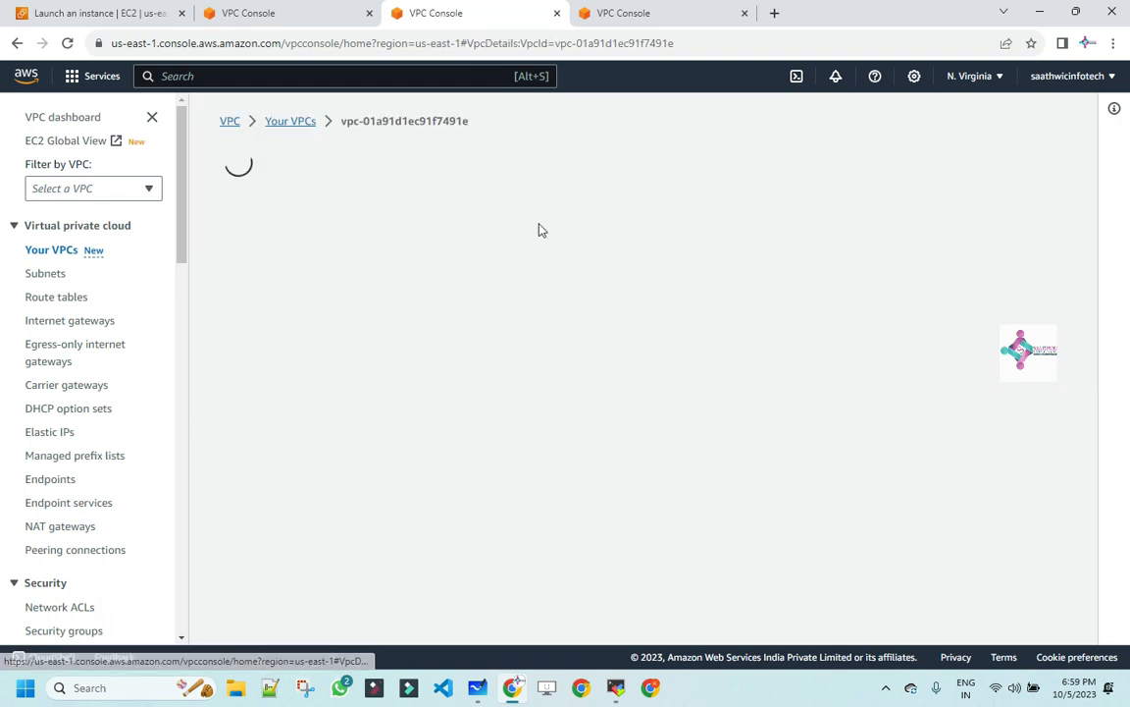
scroll(750, 508, down, 2)
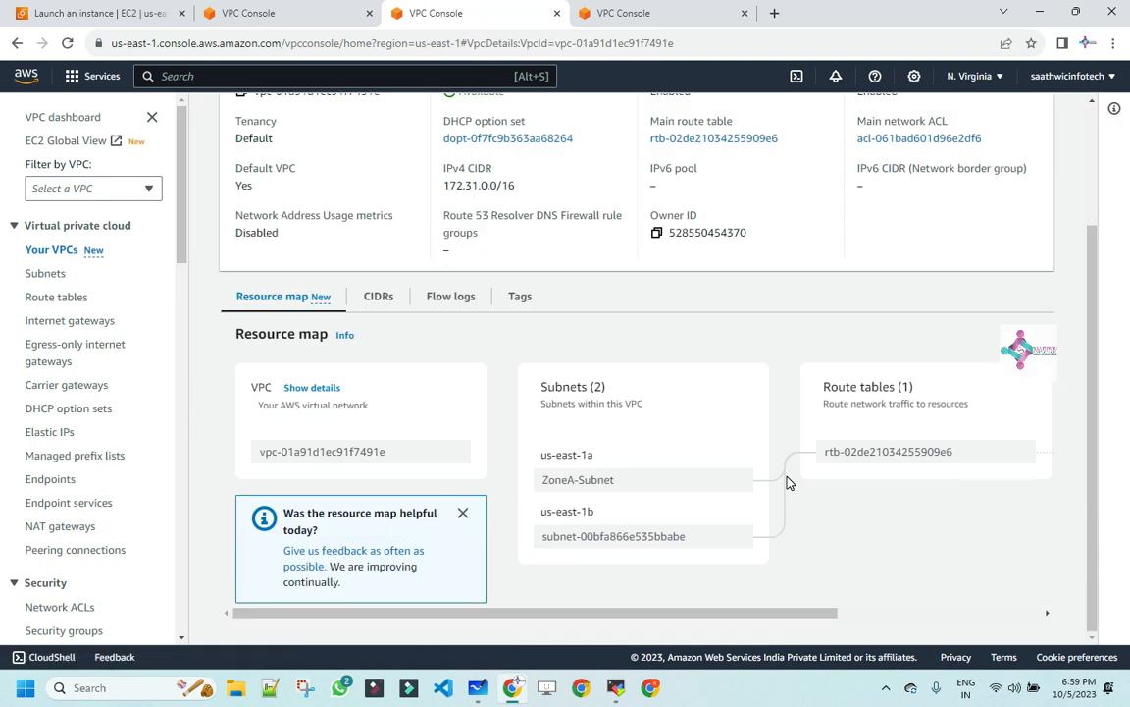
drag(668, 560, 908, 605)
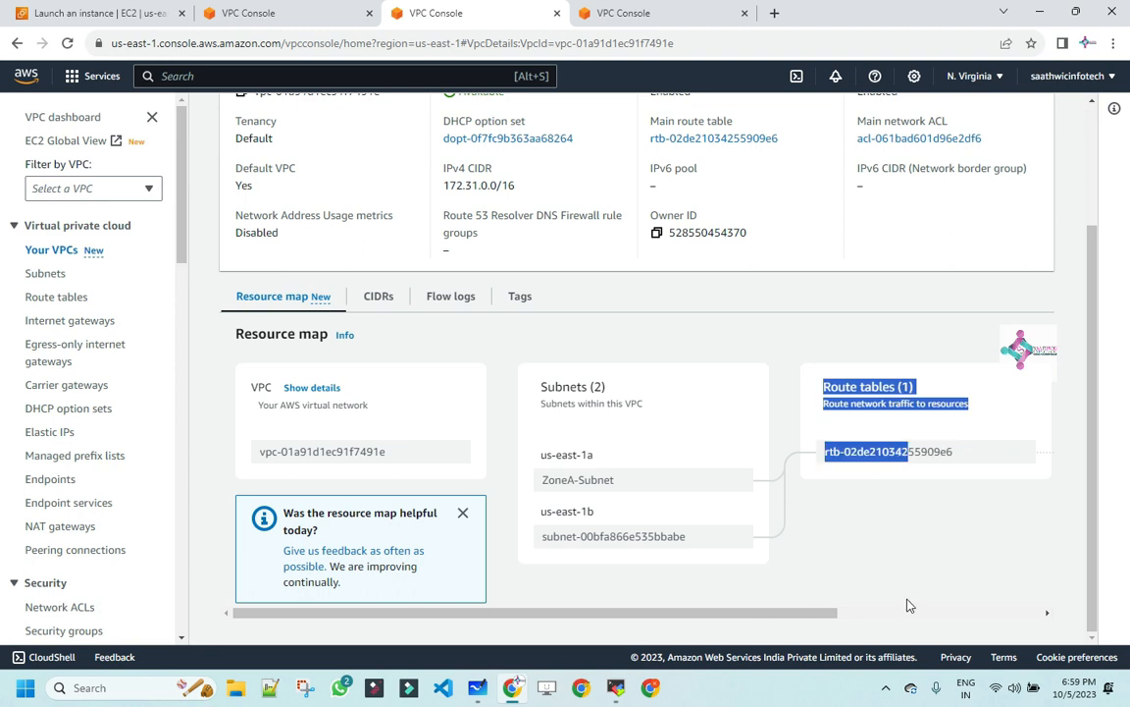
drag(792, 613, 1050, 611)
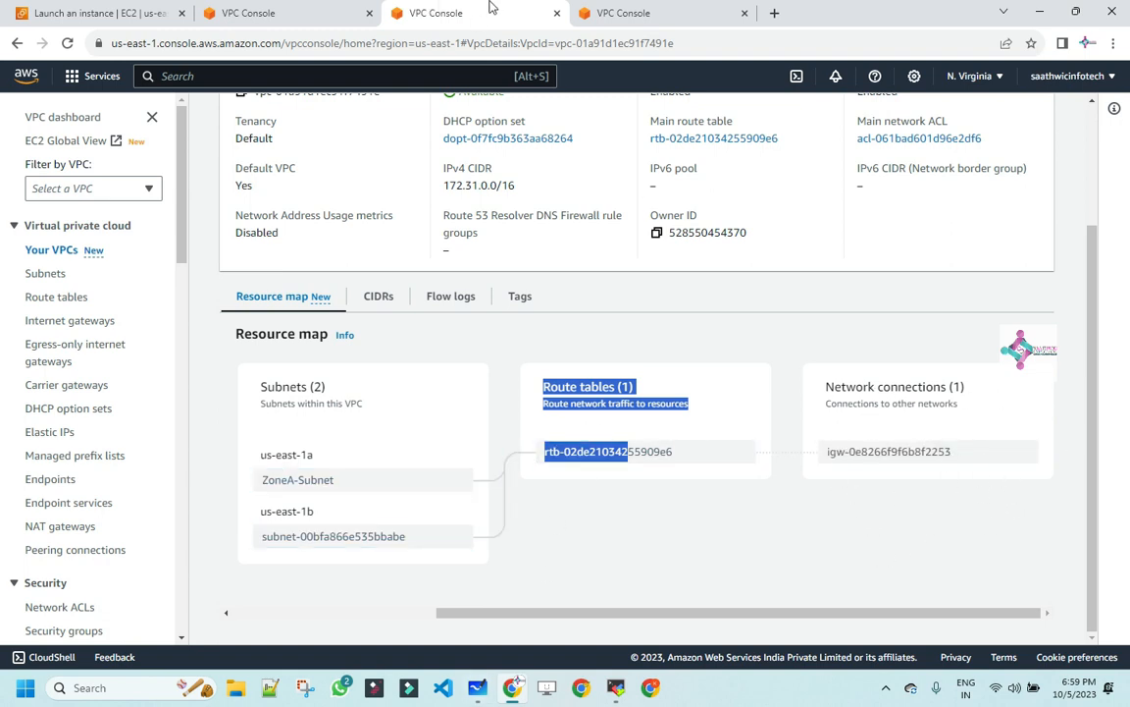
Open HRVPC's details from the VPC list and examine its resource map through to the network connections
click(280, 14)
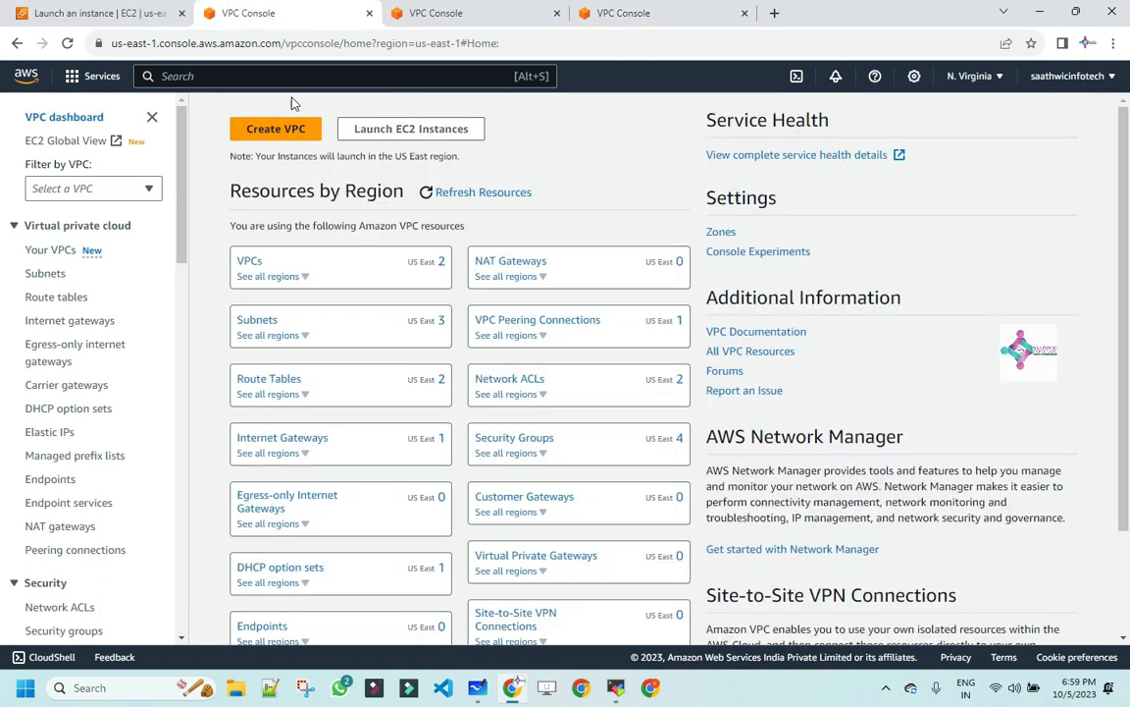
click(246, 263)
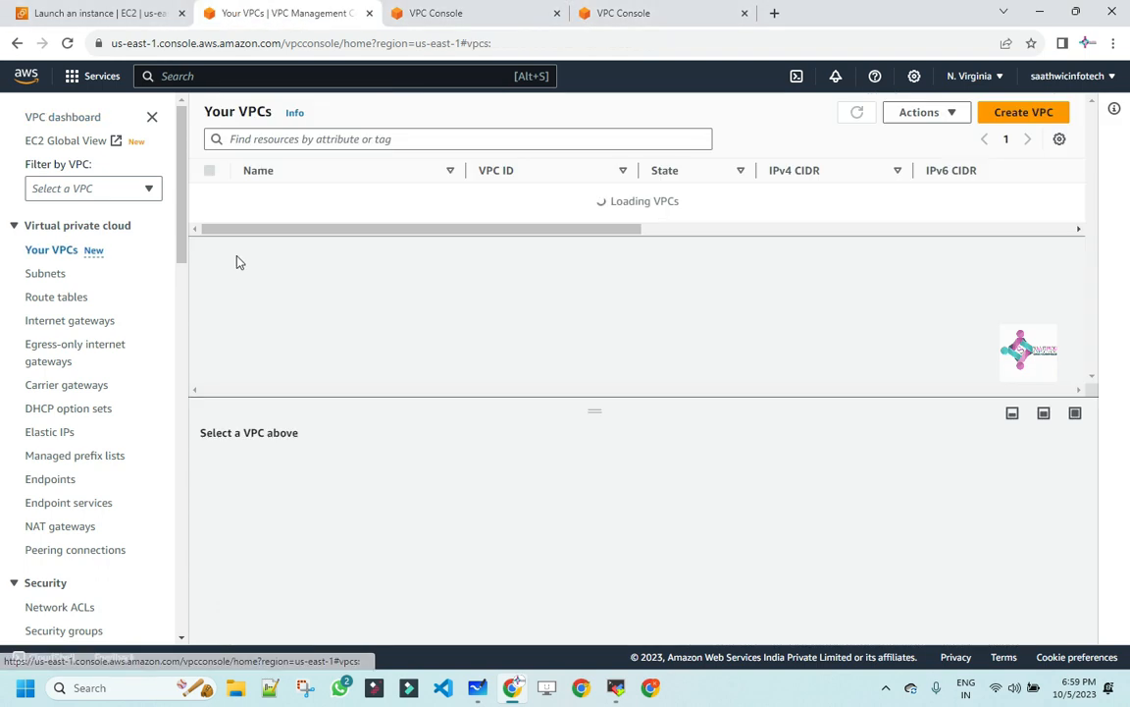
click(499, 197)
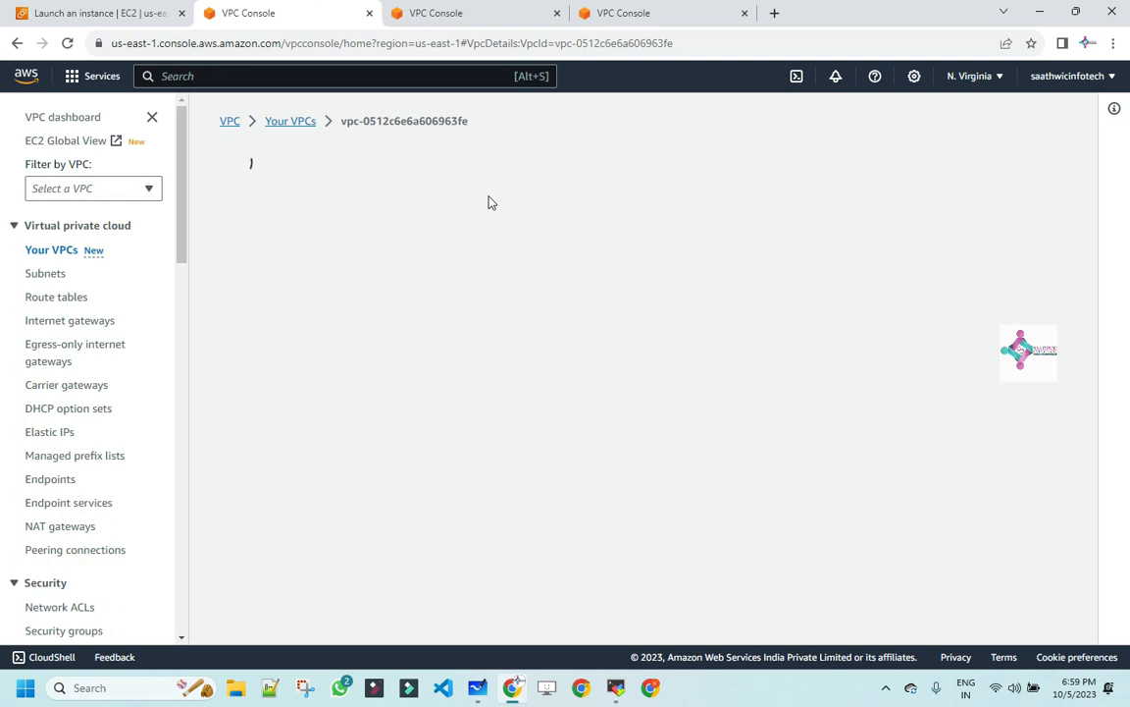
scroll(785, 496, down, 3)
drag(785, 613, 986, 613)
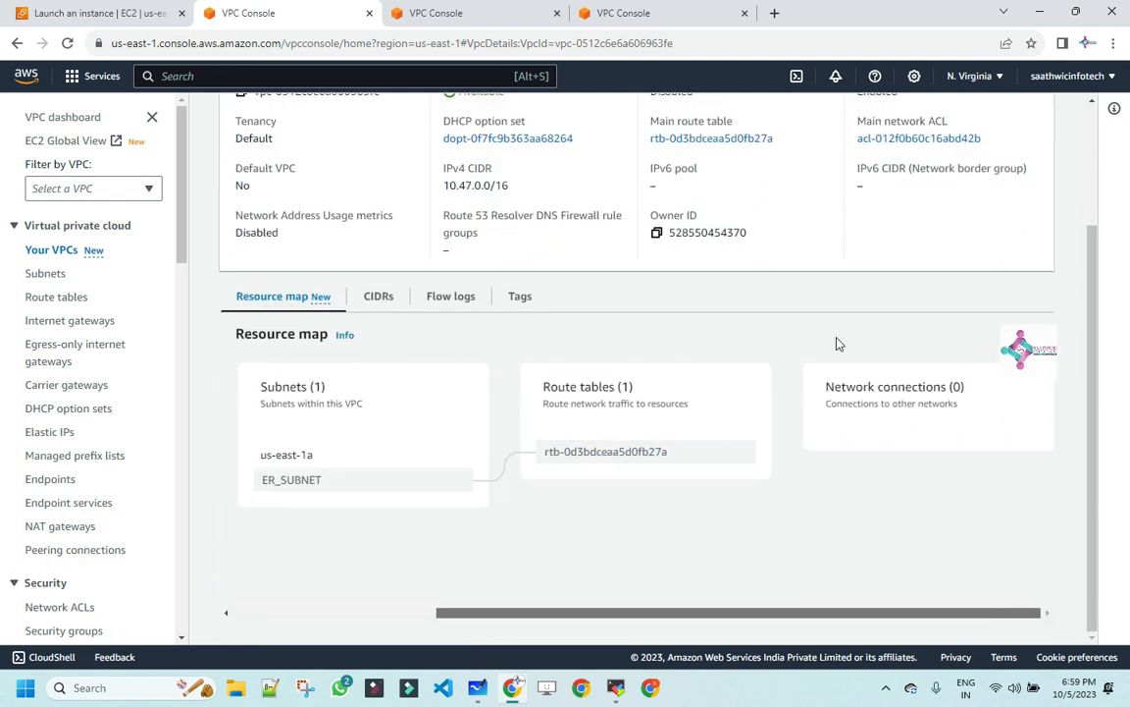
Create an internet gateway with the name tag hrinternetgateway
click(65, 321)
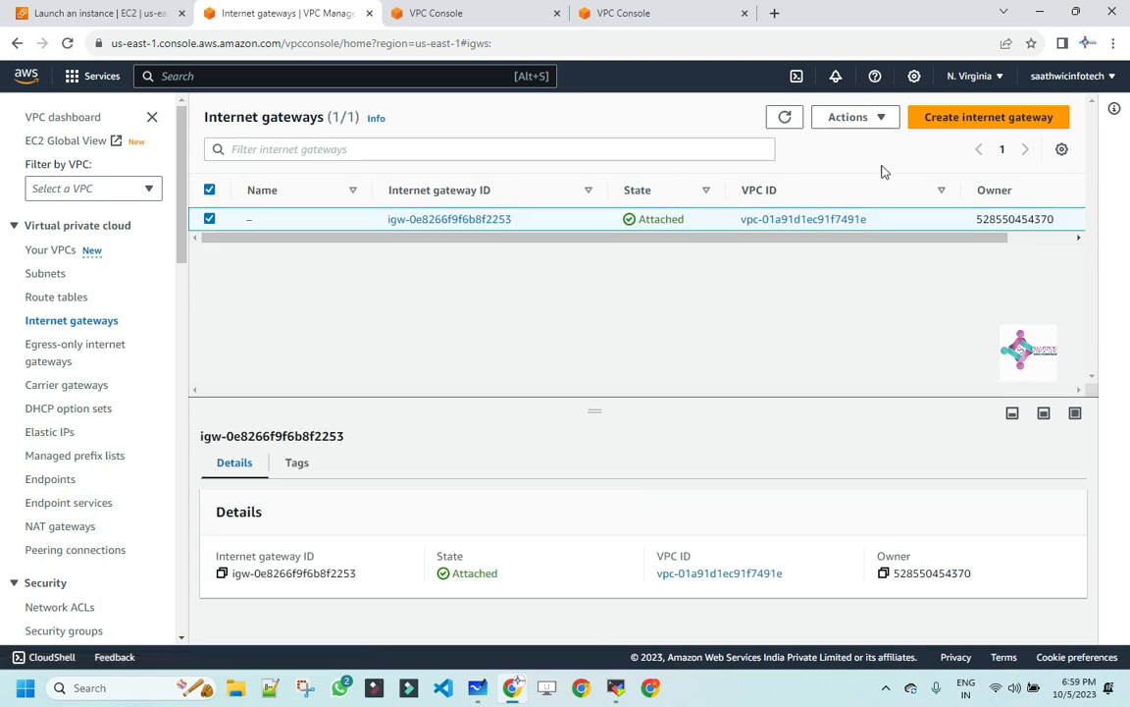
click(972, 122)
click(100, 305)
text(hr)
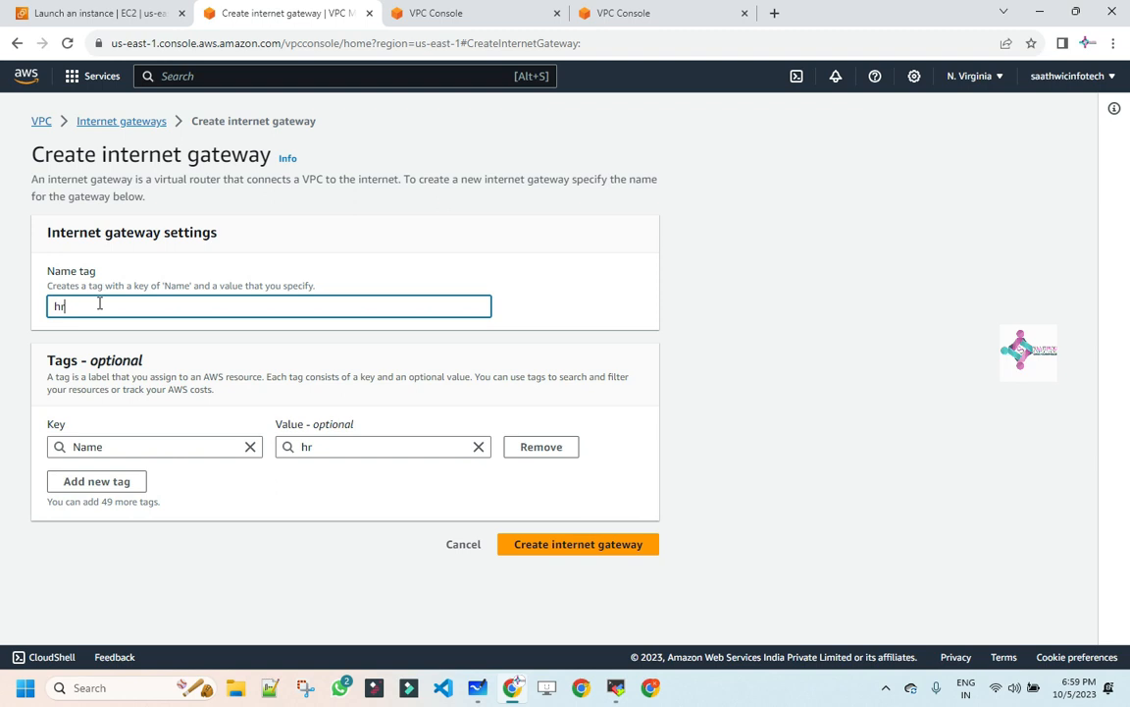
text(internetgateway)
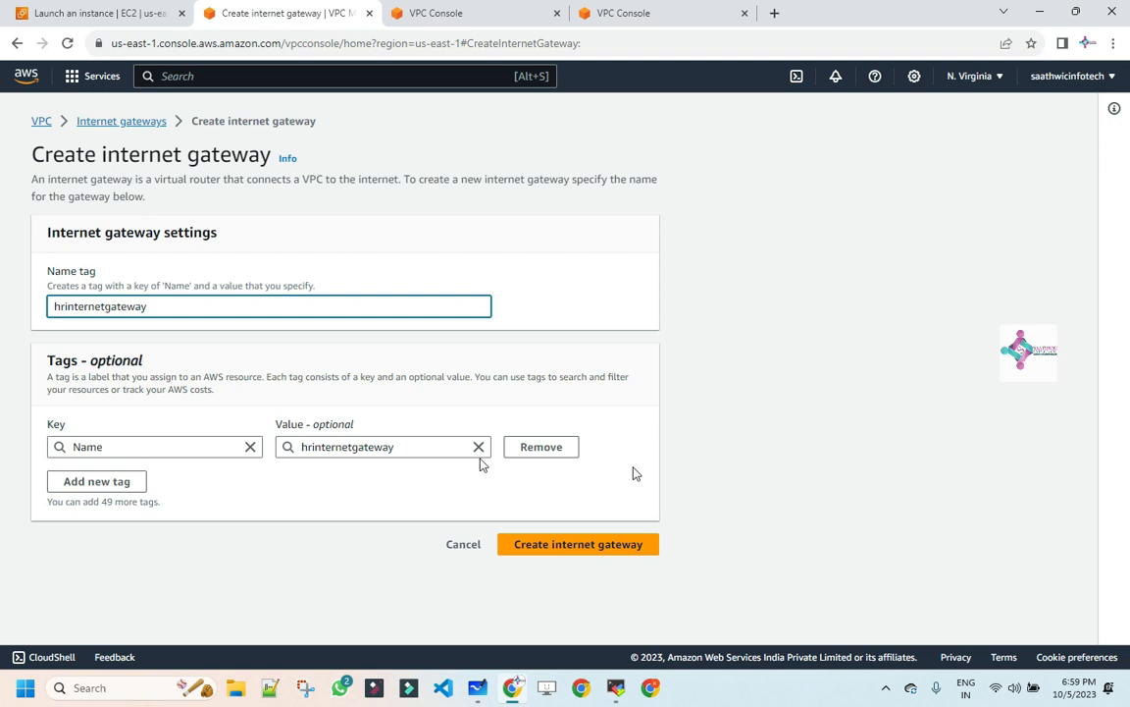
click(579, 543)
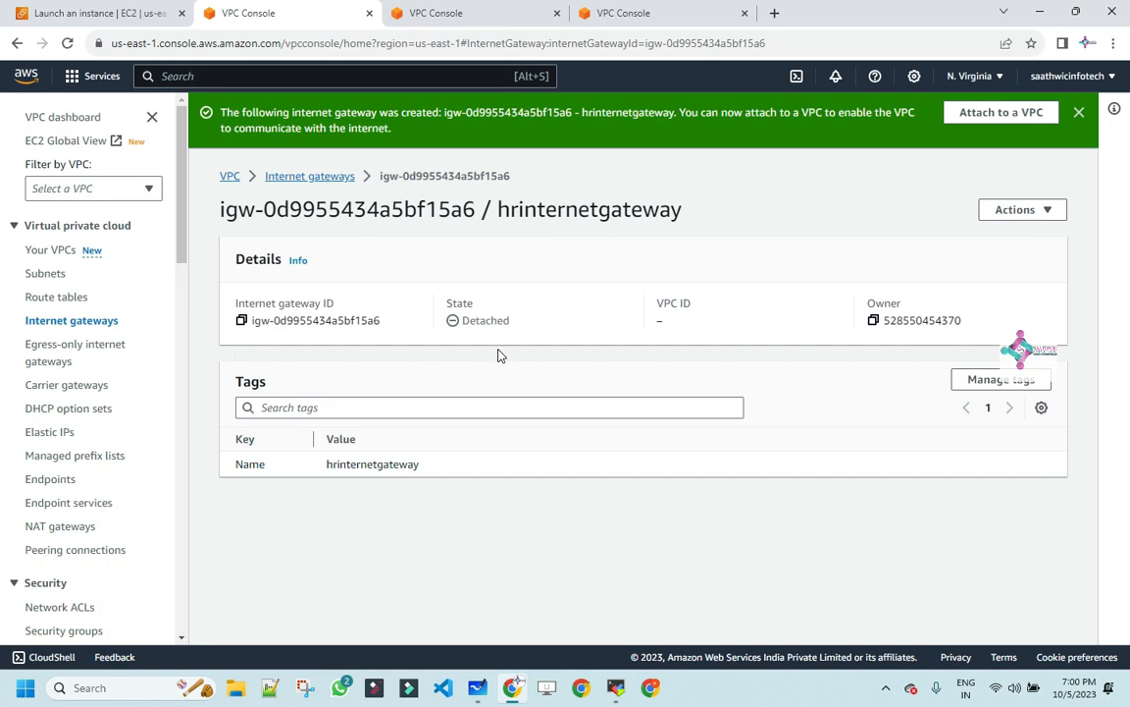
Attach the hrinternetgateway internet gateway to HRVPC
click(1048, 212)
click(1043, 214)
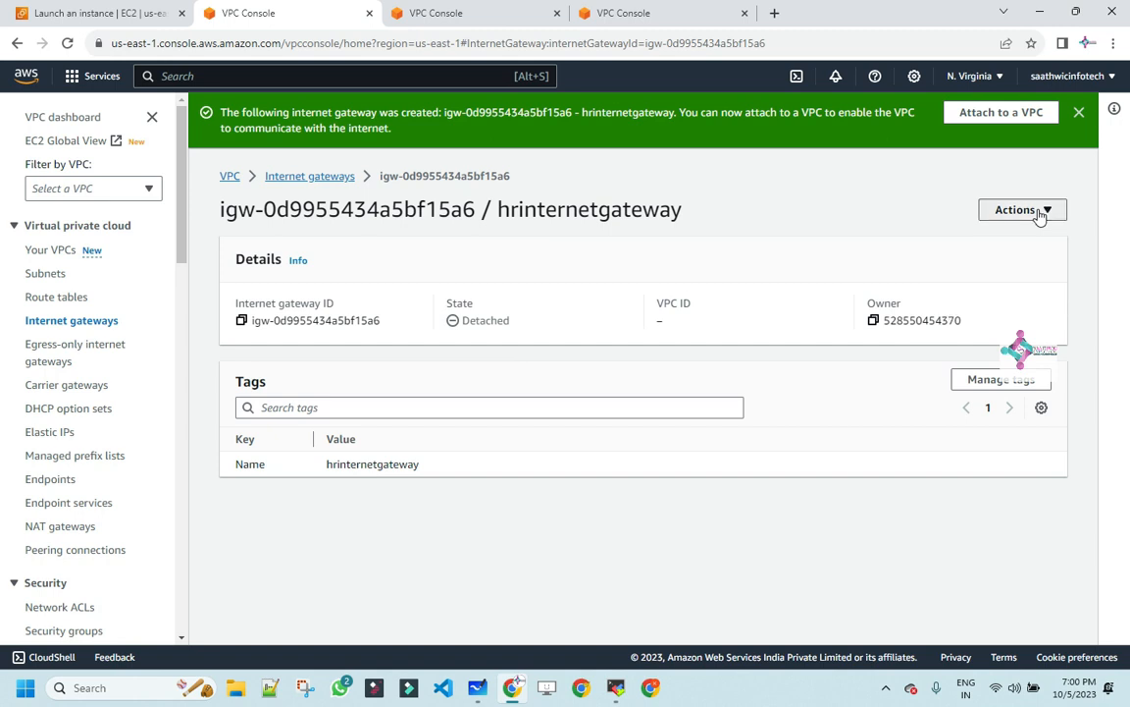
click(1041, 216)
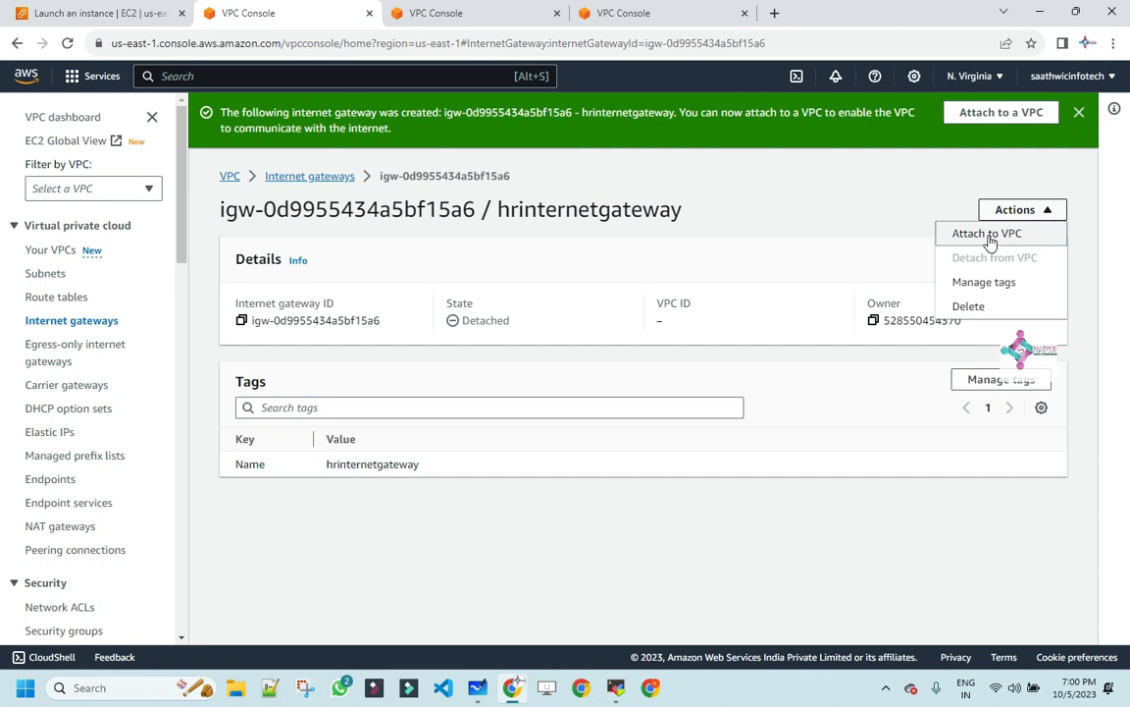
click(989, 235)
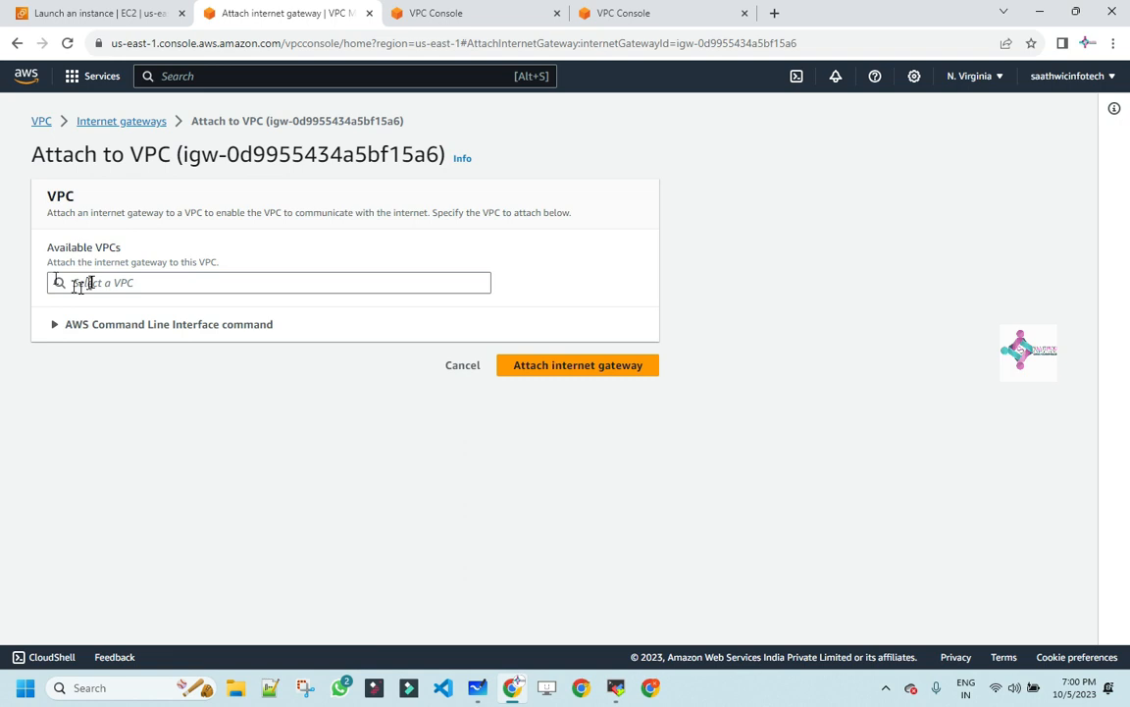
click(79, 285)
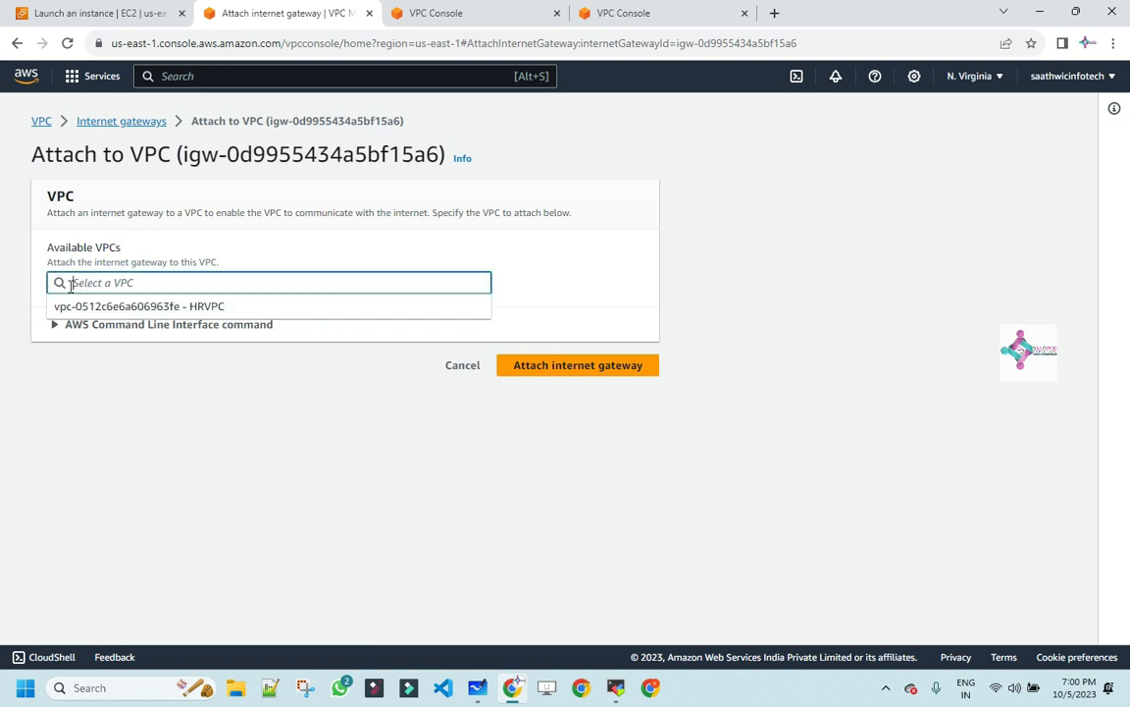
click(187, 306)
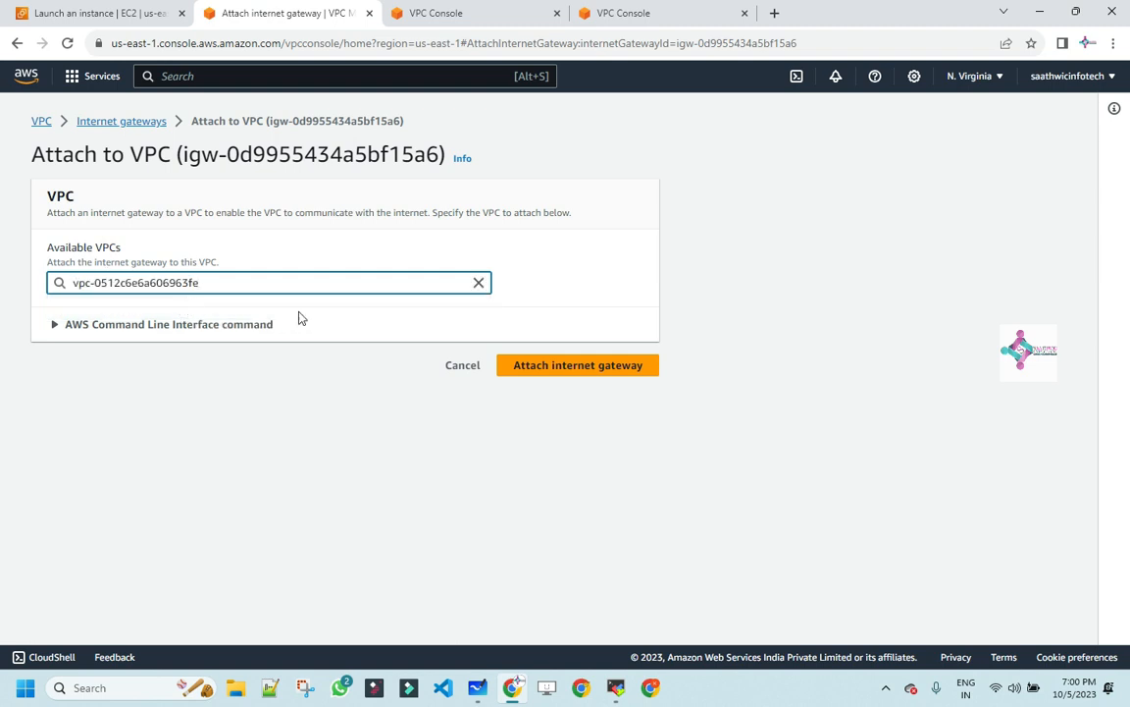
click(617, 371)
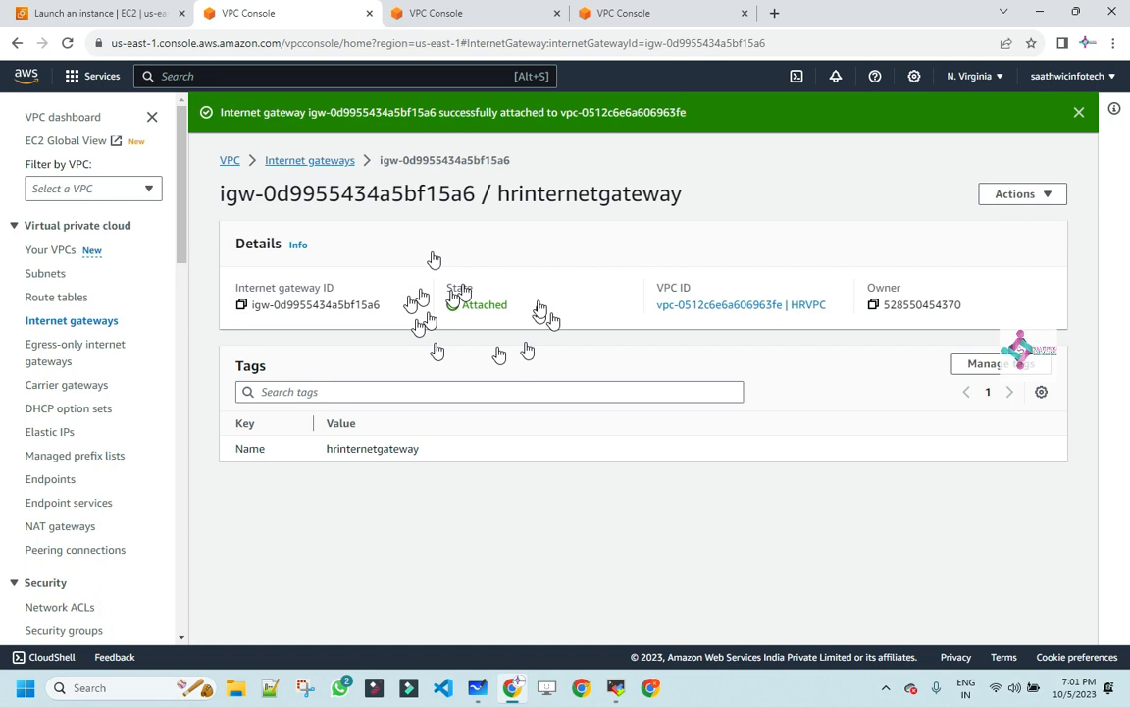
Open HRVPC's details from the VPC list and examine the new gateway among its resource map's network connections
click(230, 162)
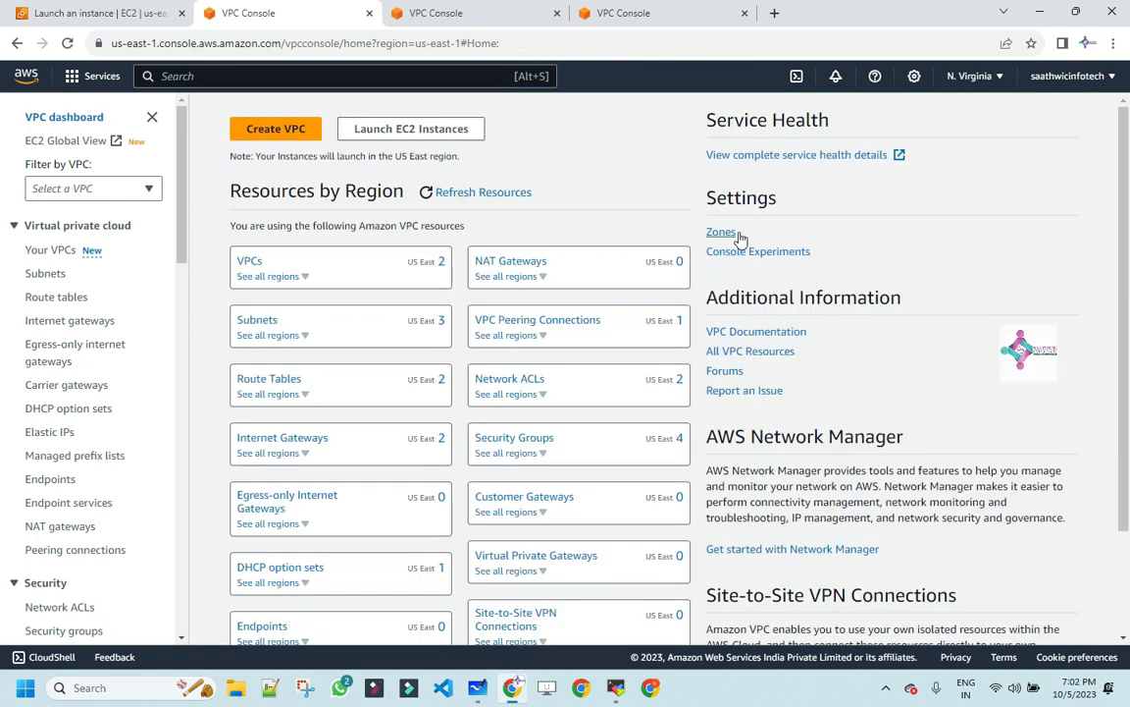
click(250, 262)
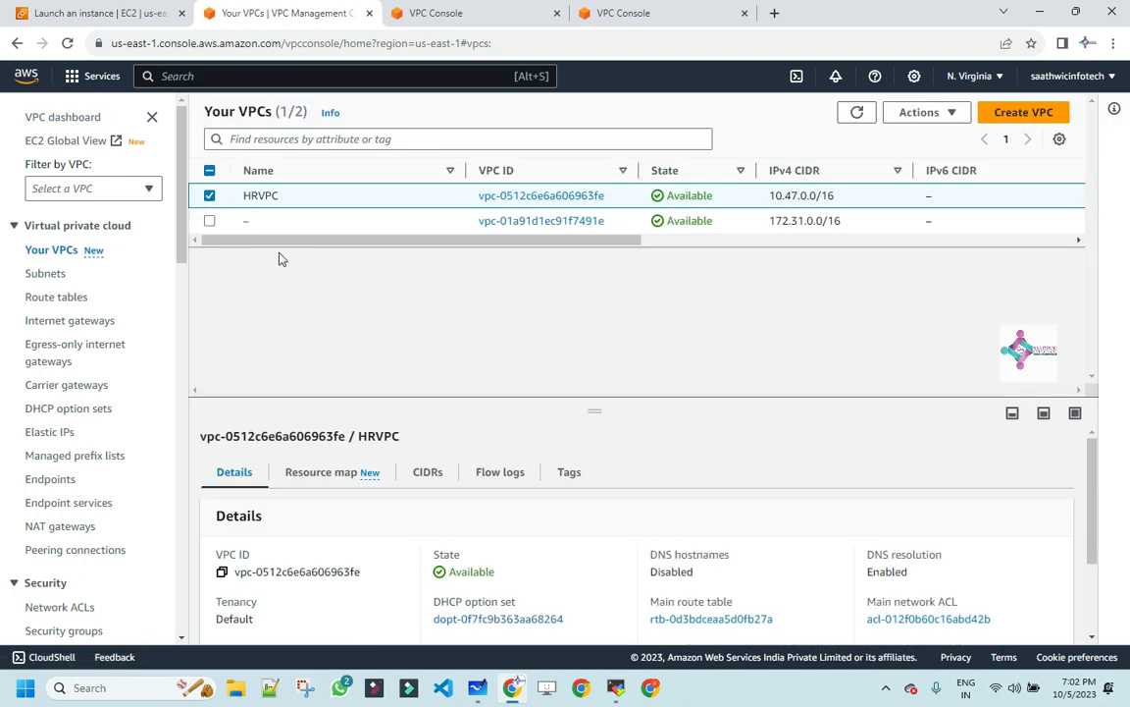
click(523, 197)
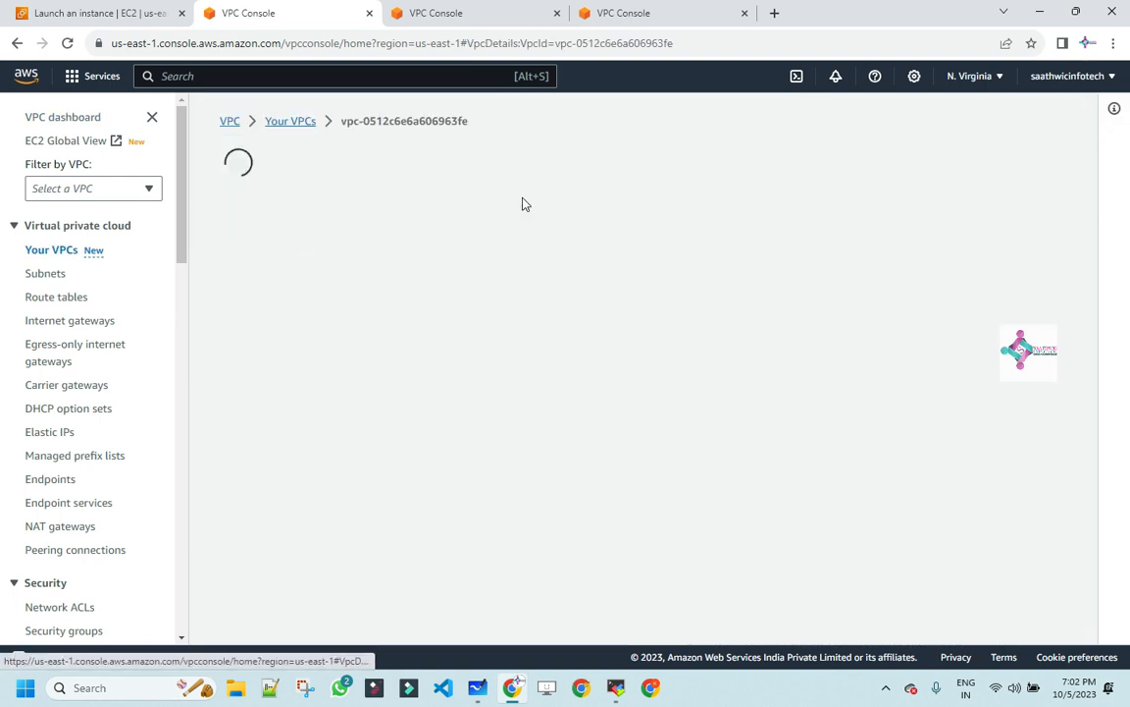
scroll(644, 314, down, 3)
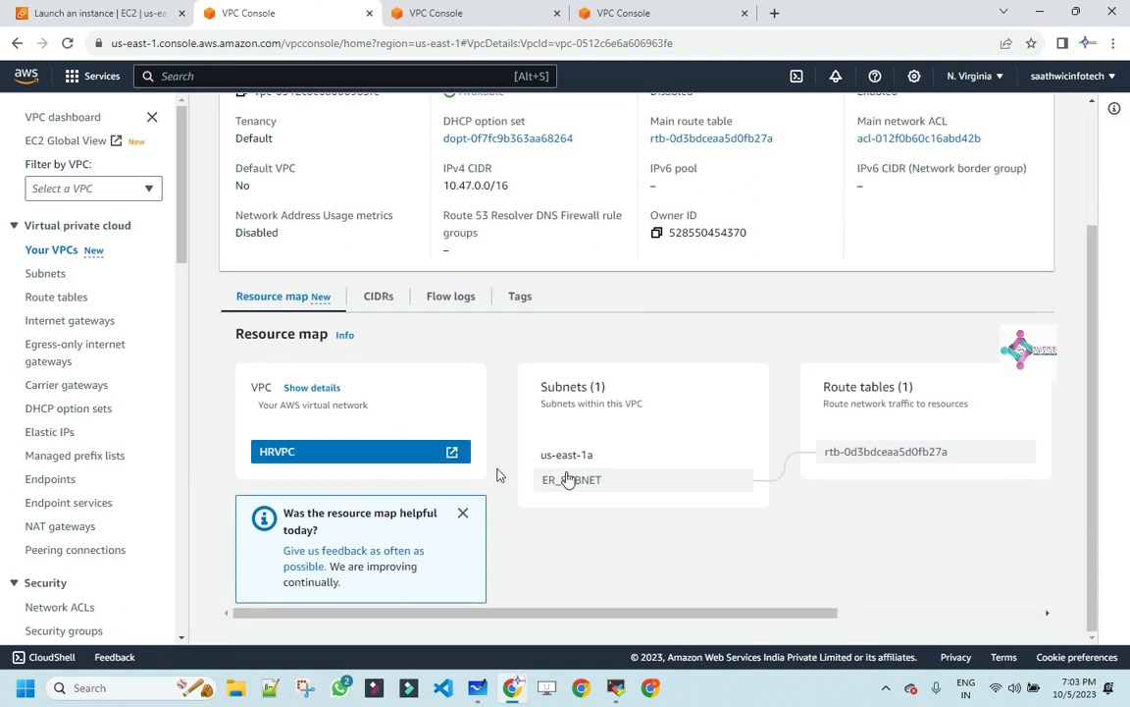
drag(649, 613, 818, 613)
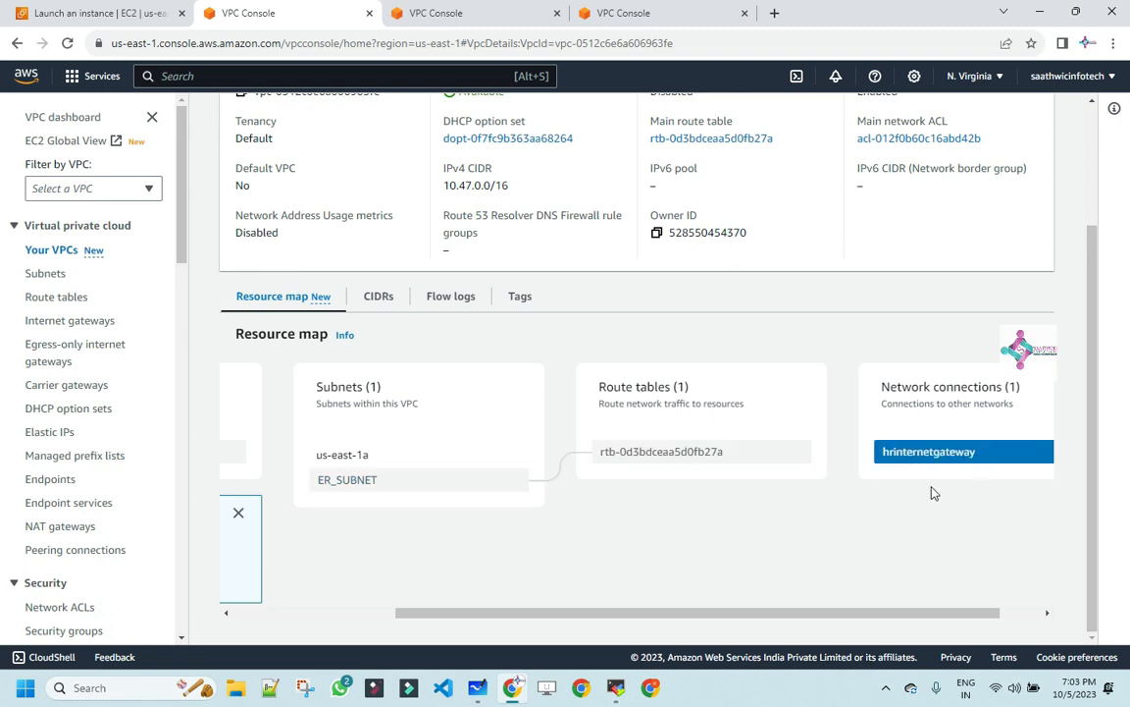
Switch to MobaXterm, try the saved SSH session 34.234.65.244 (ec2-user), and return to the VPC console in Chrome
click(554, 589)
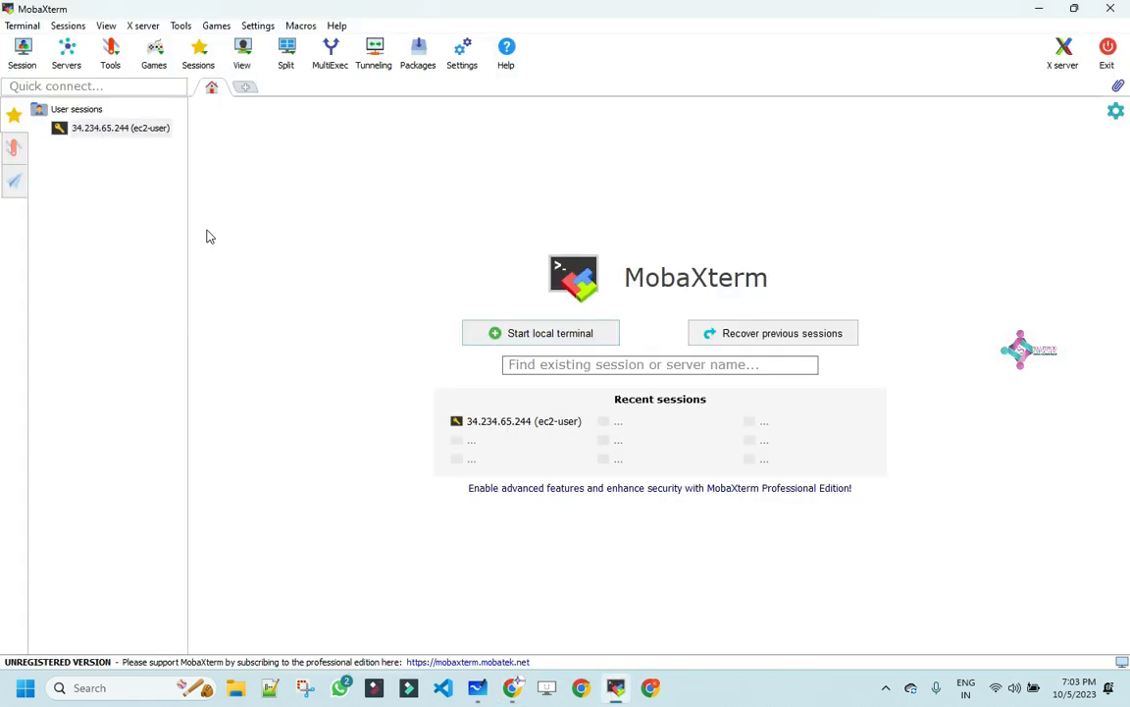
double_click(118, 130)
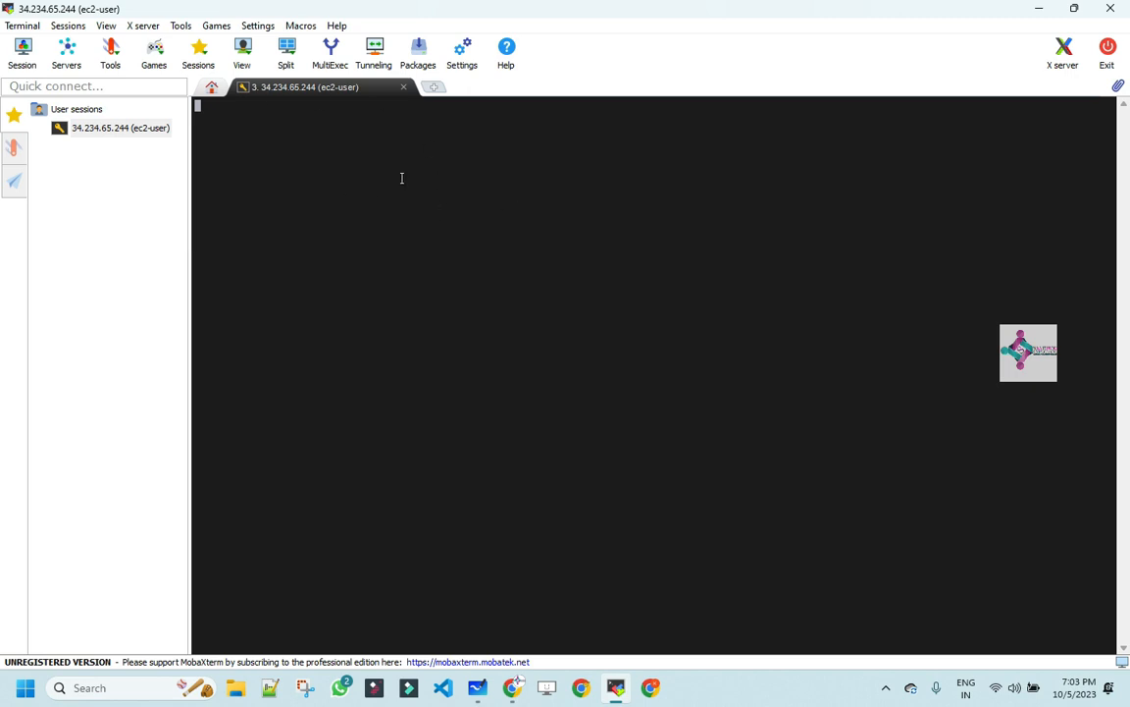
click(1040, 12)
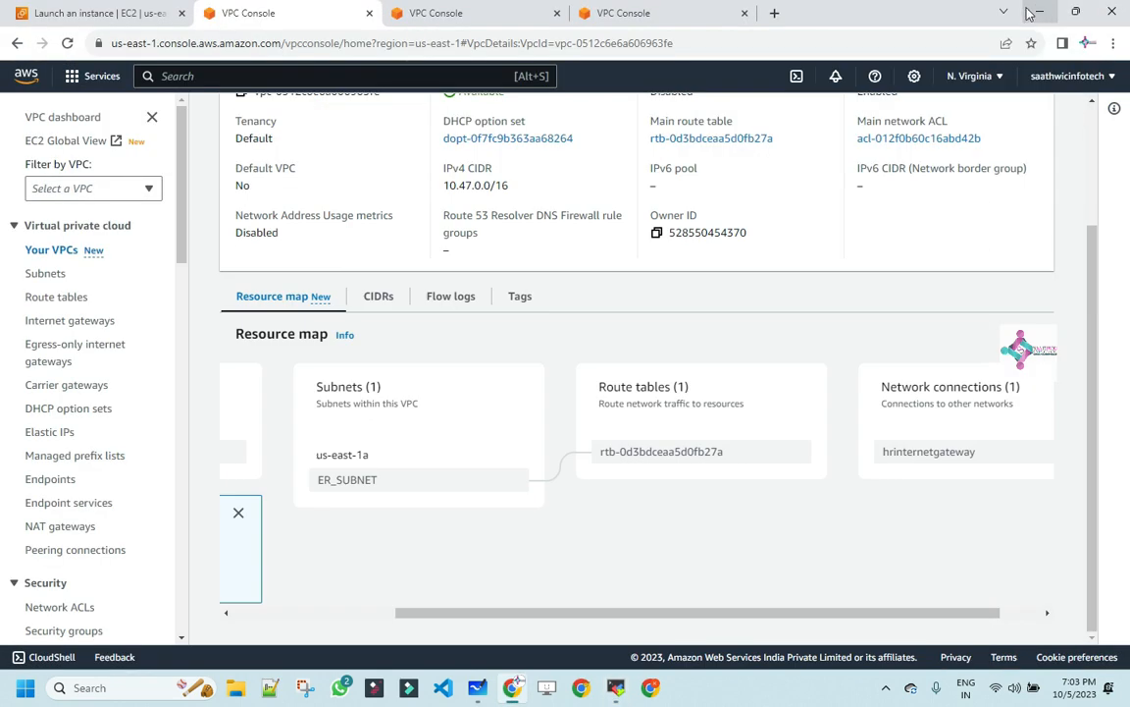
Compare HRVPC's resource map with the default VPC's and open the details of the default VPC's main route table
drag(569, 616, 649, 613)
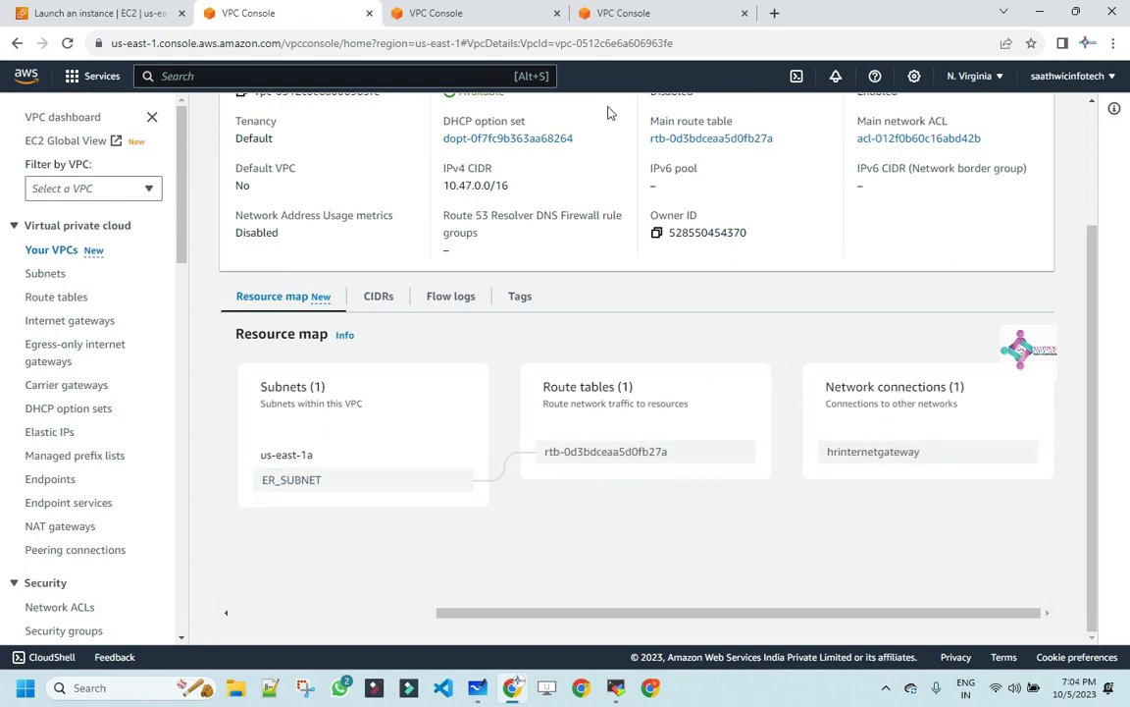
click(440, 14)
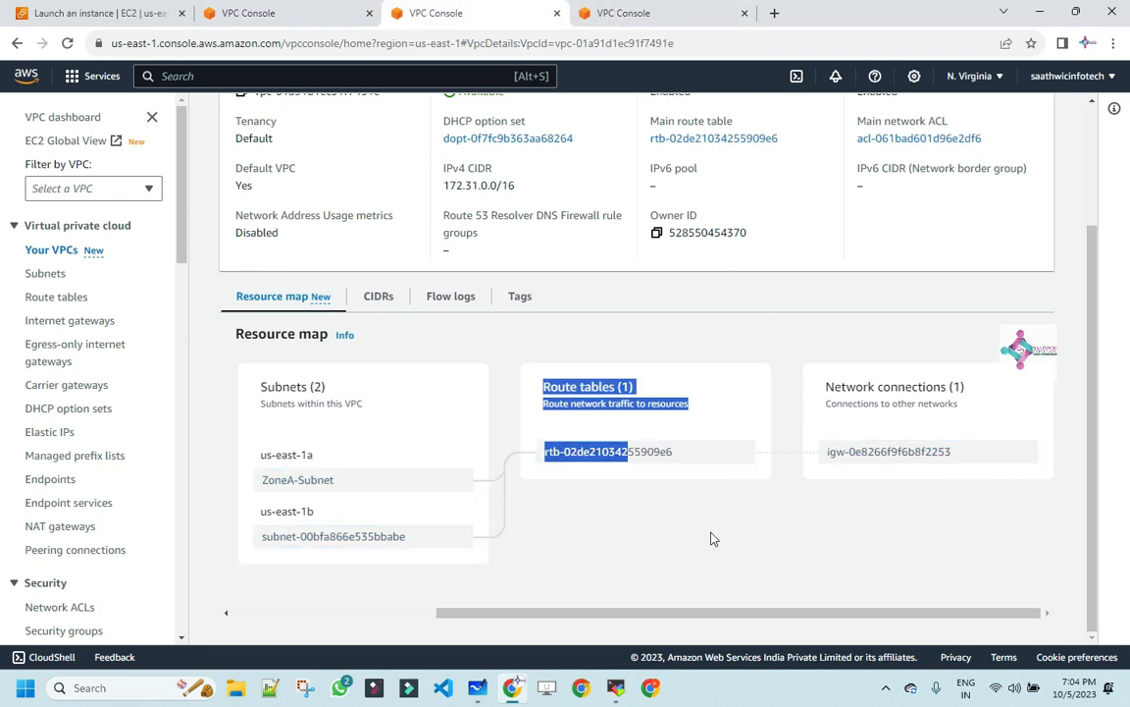
scroll(713, 538, up, 2)
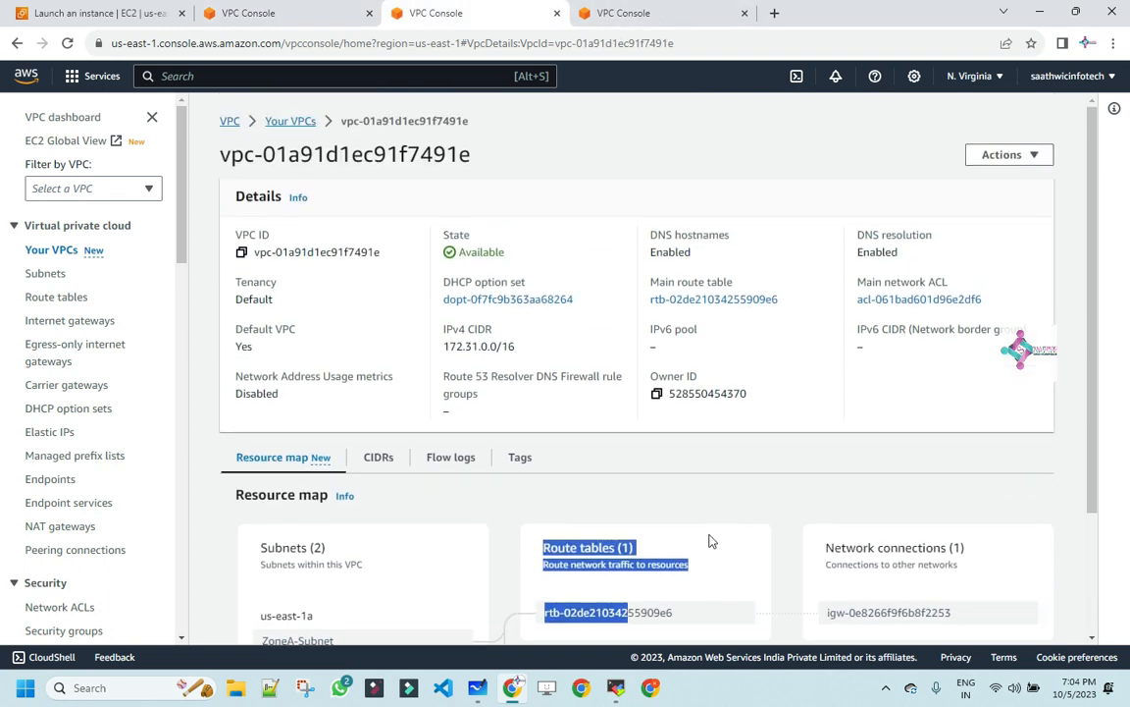
click(734, 302)
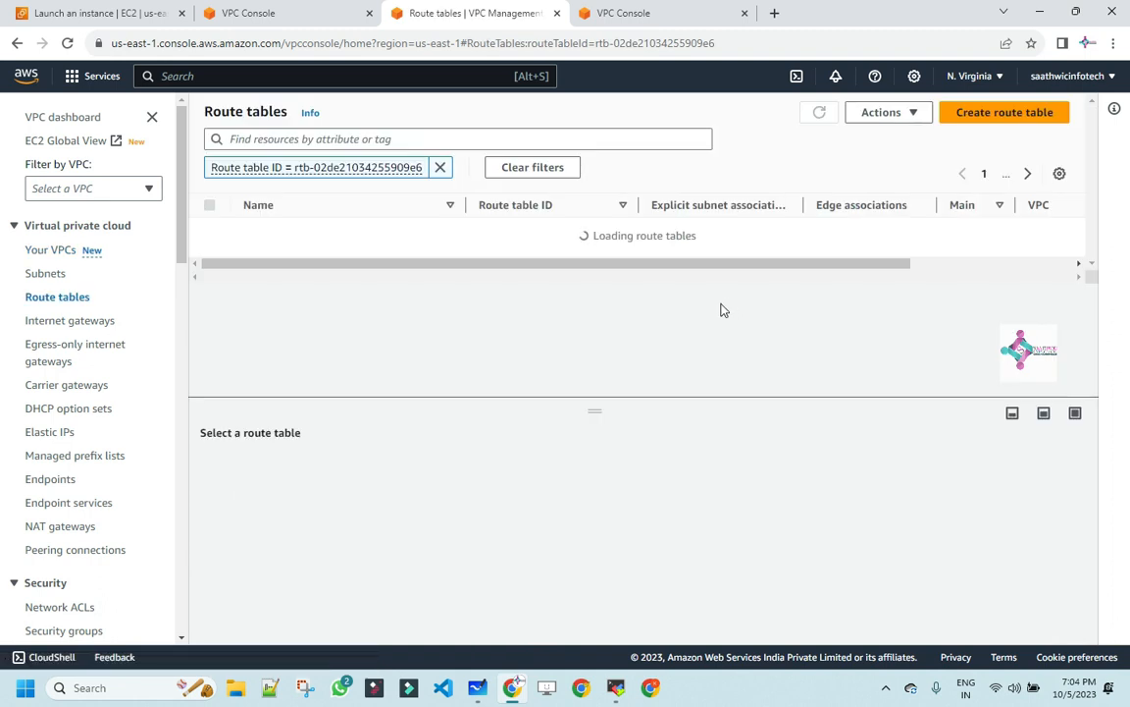
click(546, 232)
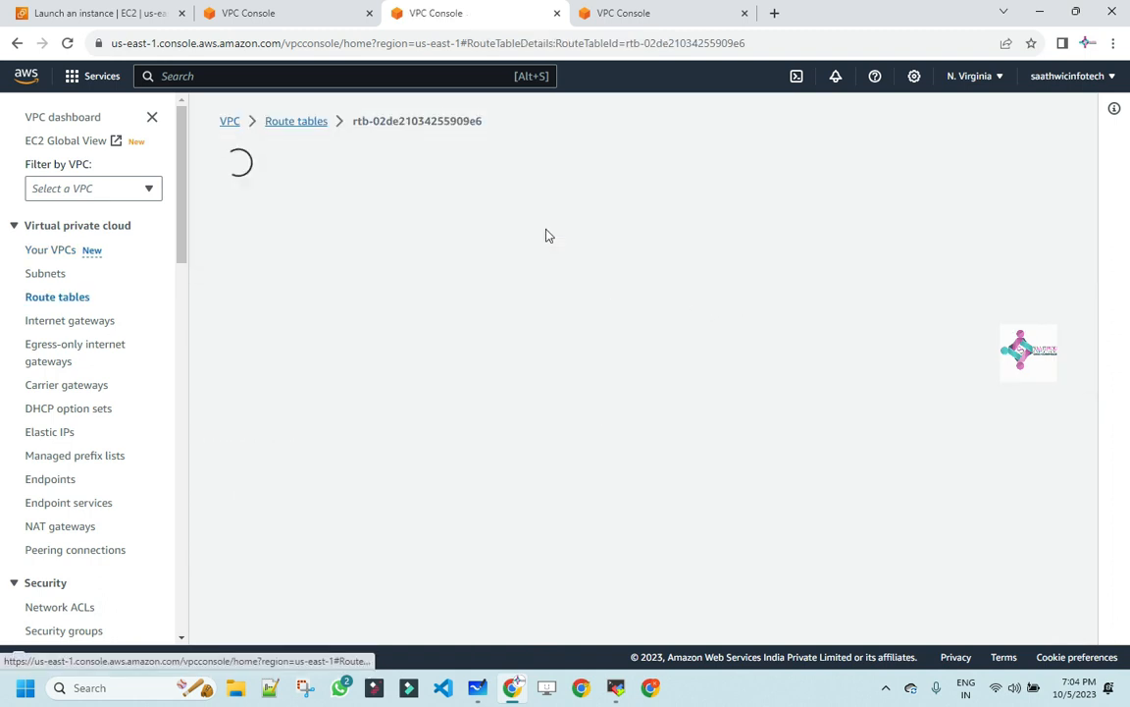
Examine the destinations and targets of the routes in the default VPC's route table
drag(583, 517, 214, 515)
click(285, 524)
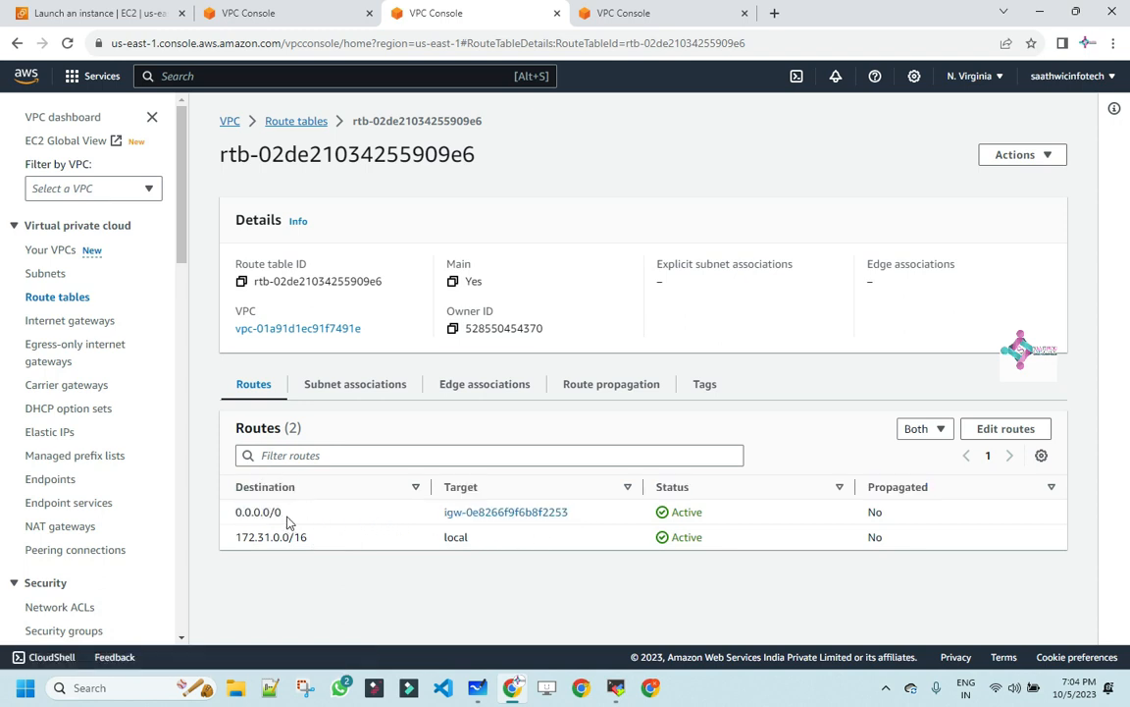
drag(288, 522, 234, 522)
drag(575, 518, 424, 517)
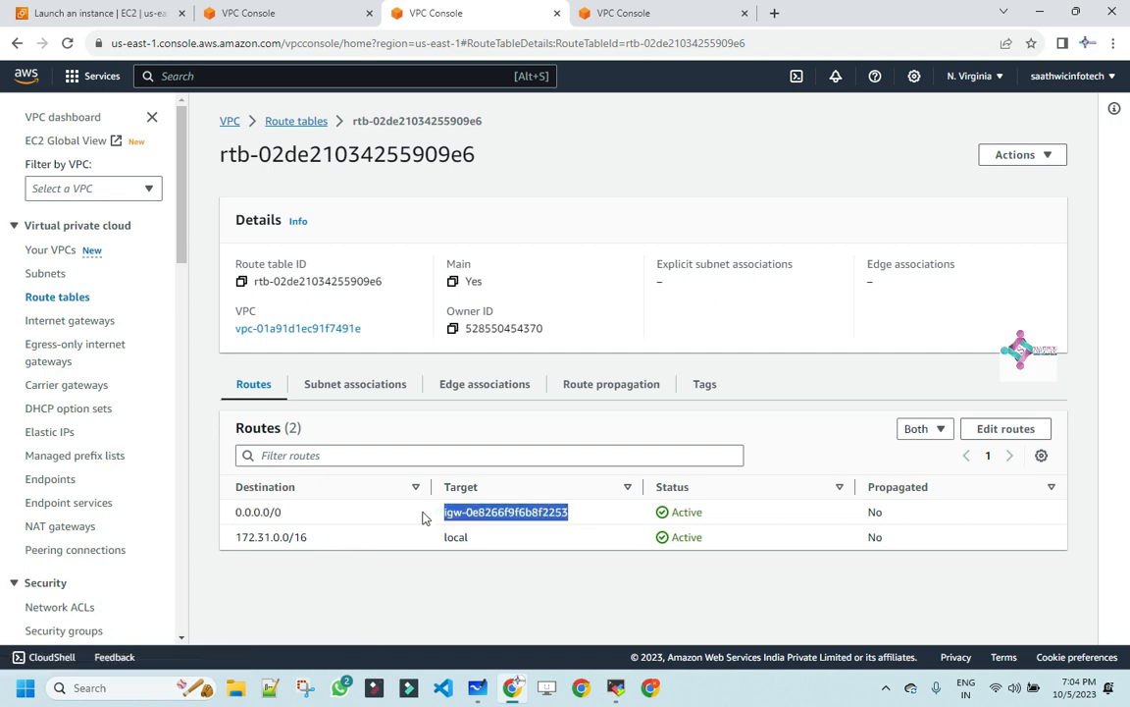
drag(328, 539, 543, 538)
drag(473, 539, 428, 551)
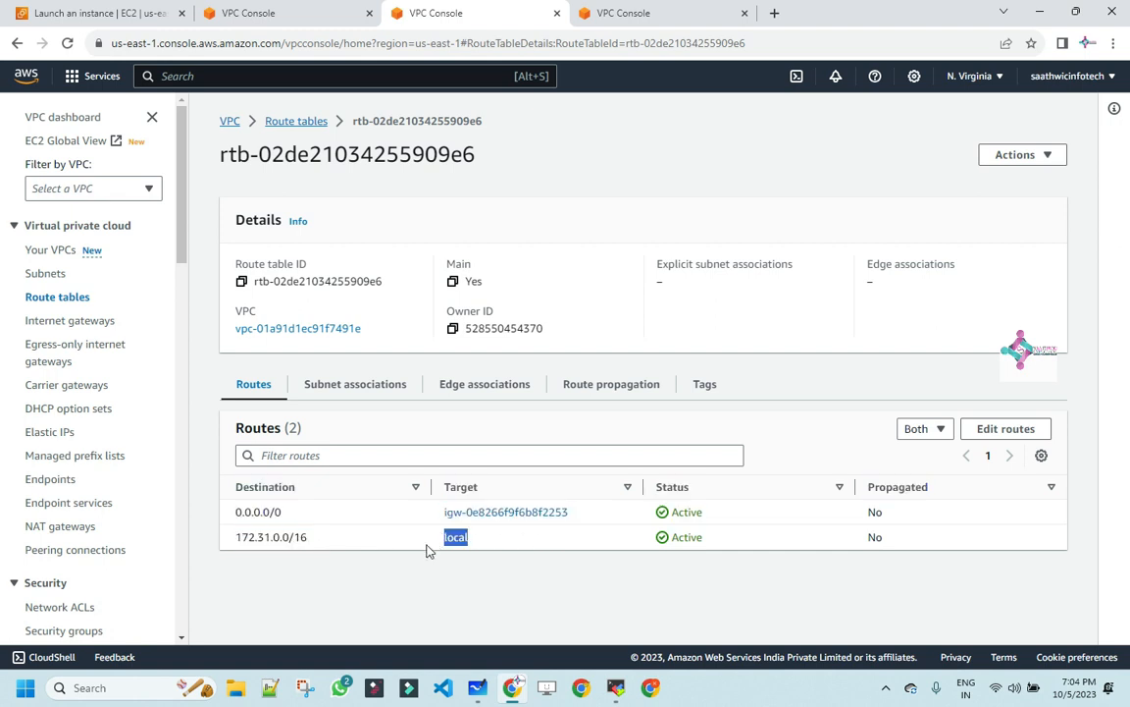
drag(591, 520, 257, 490)
Open HRVPC's route table from its resource map and examine the destination and target of its route
click(312, 14)
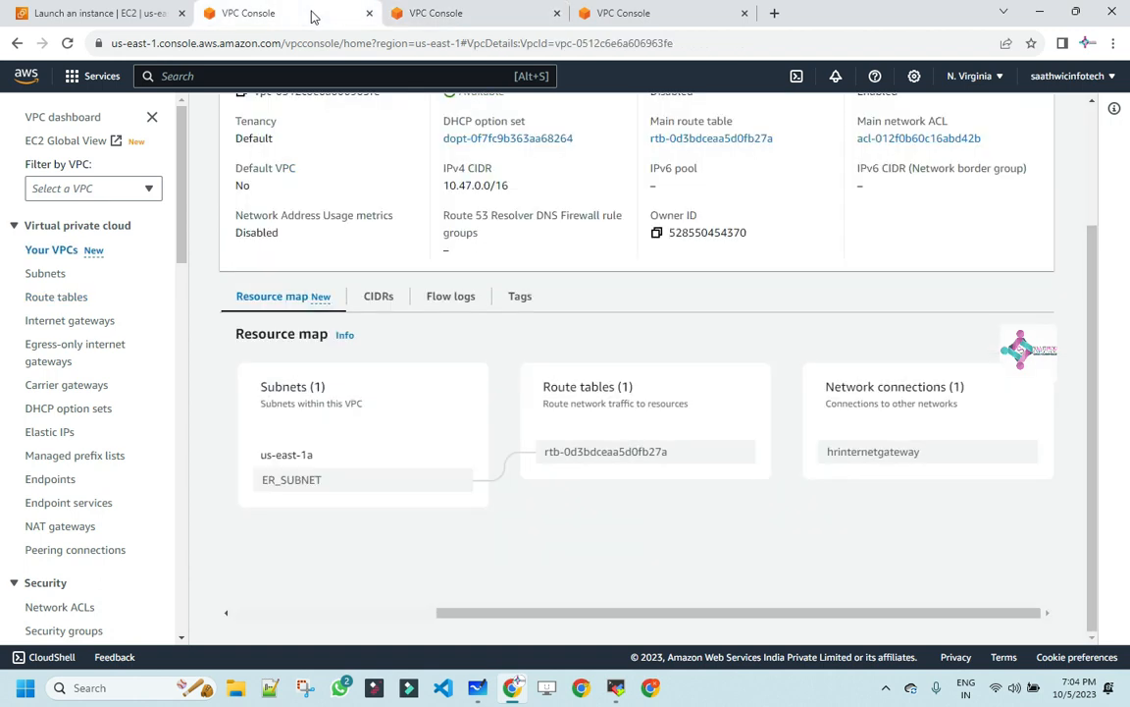
click(737, 452)
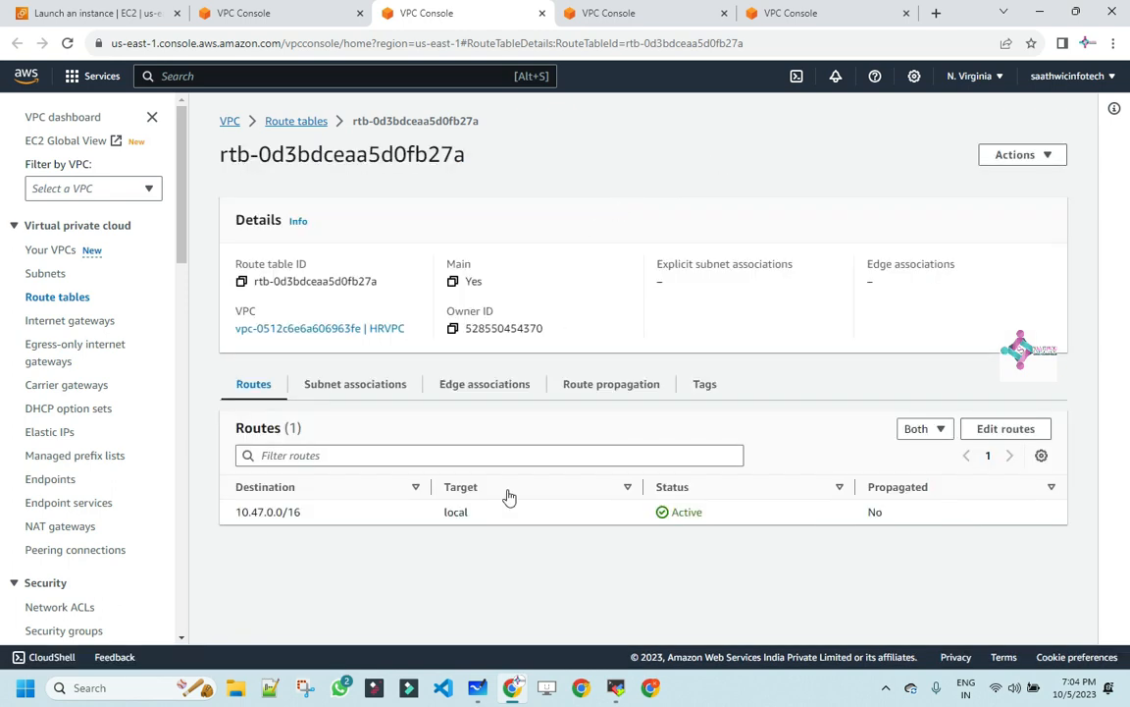
drag(304, 512, 231, 511)
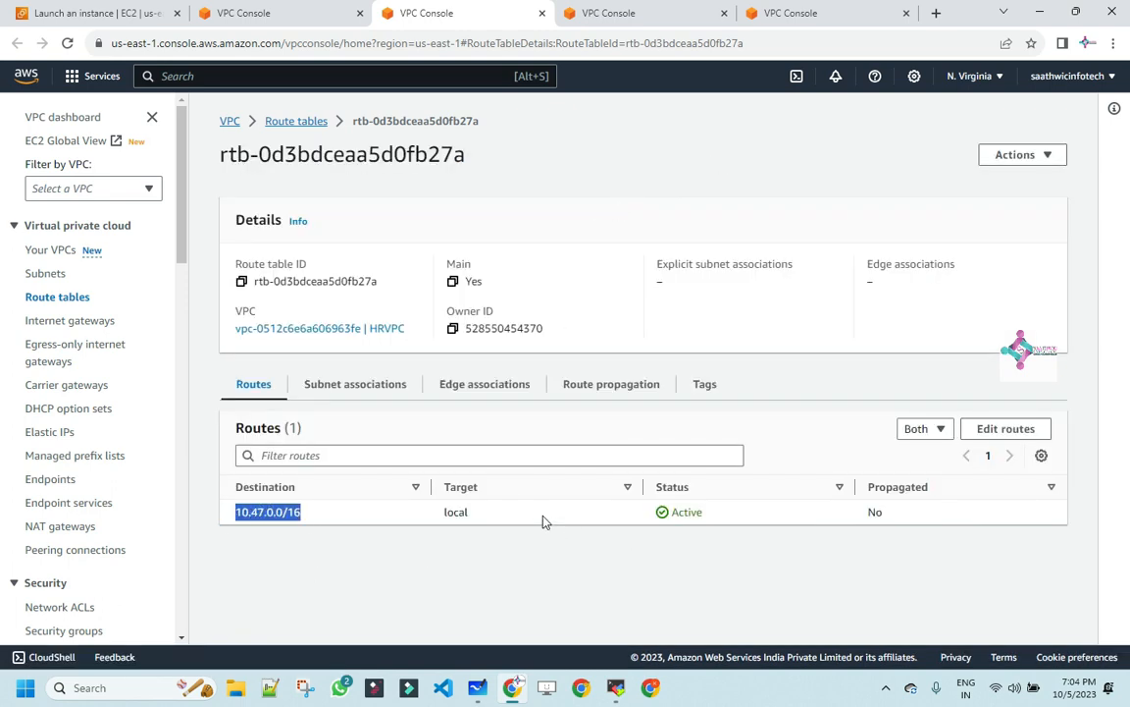
drag(478, 512, 443, 512)
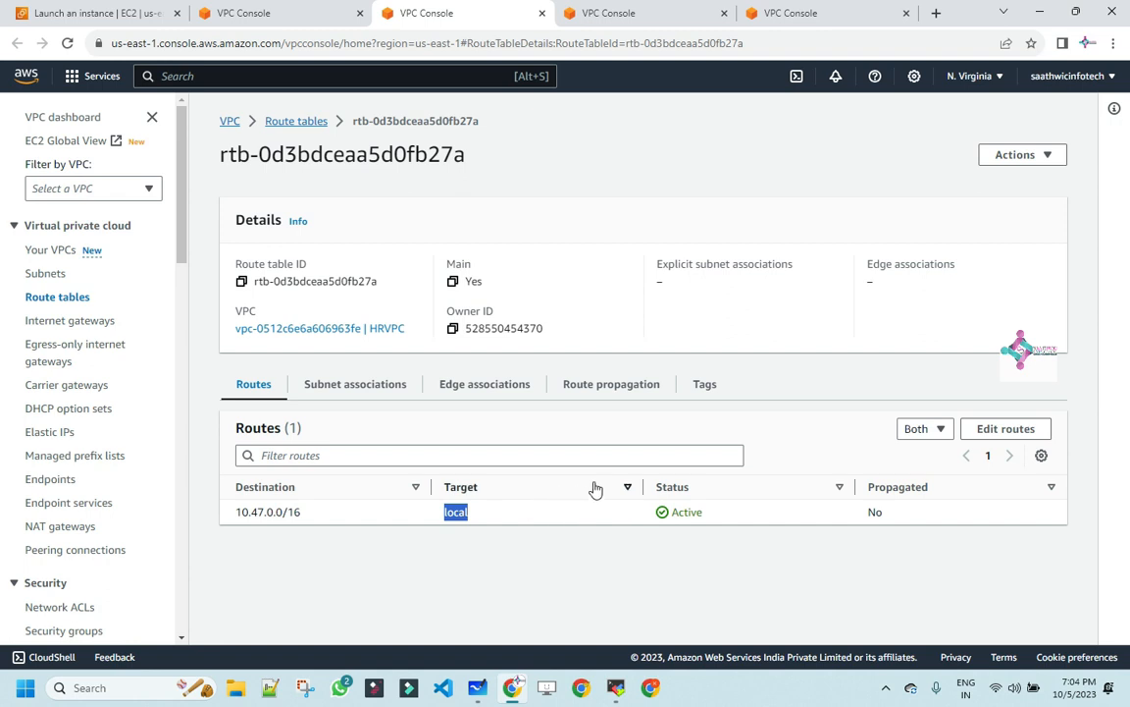
Add a route to HRVPC's route table with destination 0.0.0.0/0 and the internet gateway hrinternetgateway as target, and save the changes
click(1032, 429)
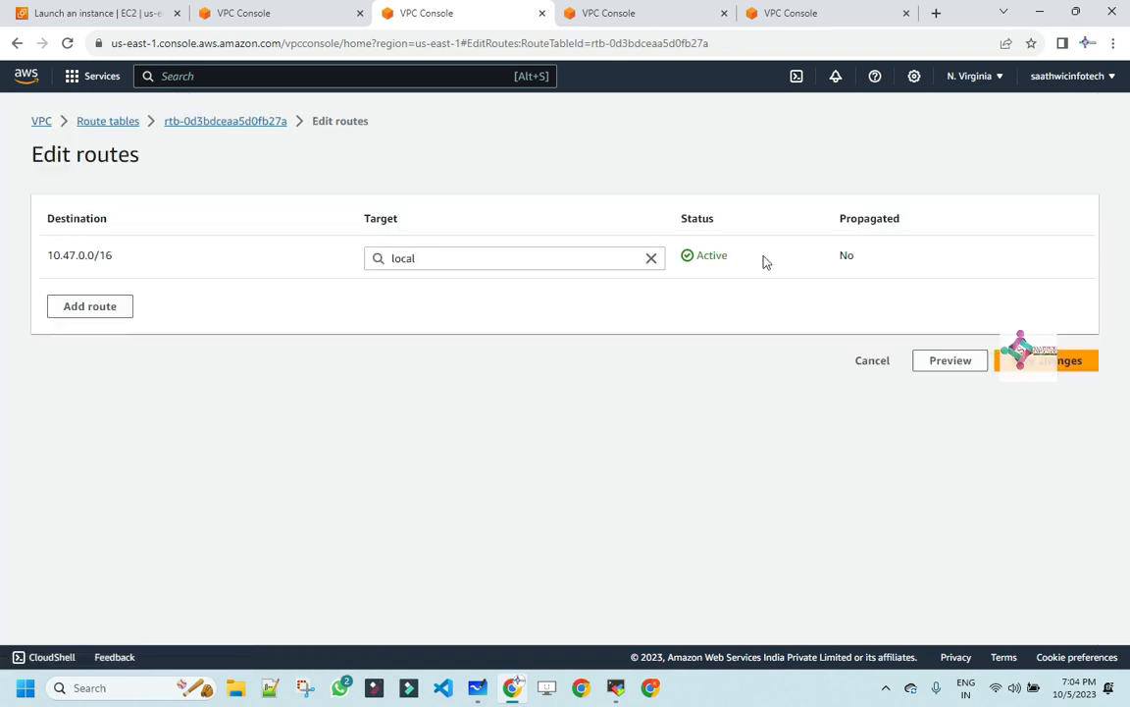
click(112, 312)
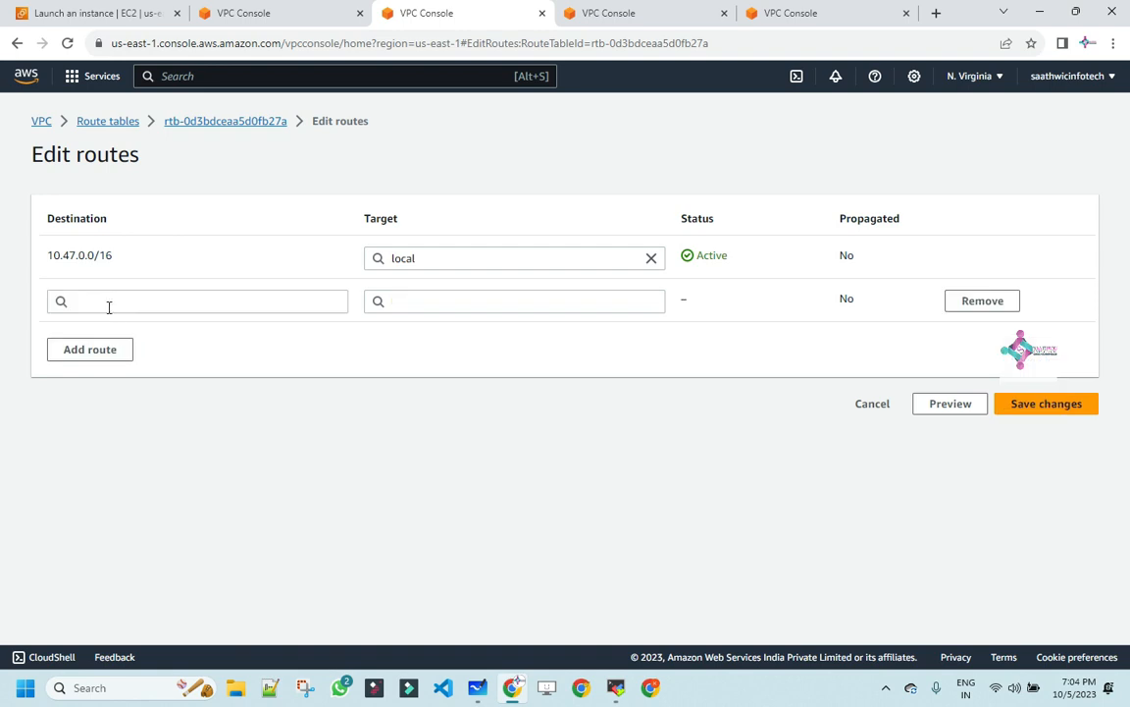
click(110, 304)
click(79, 332)
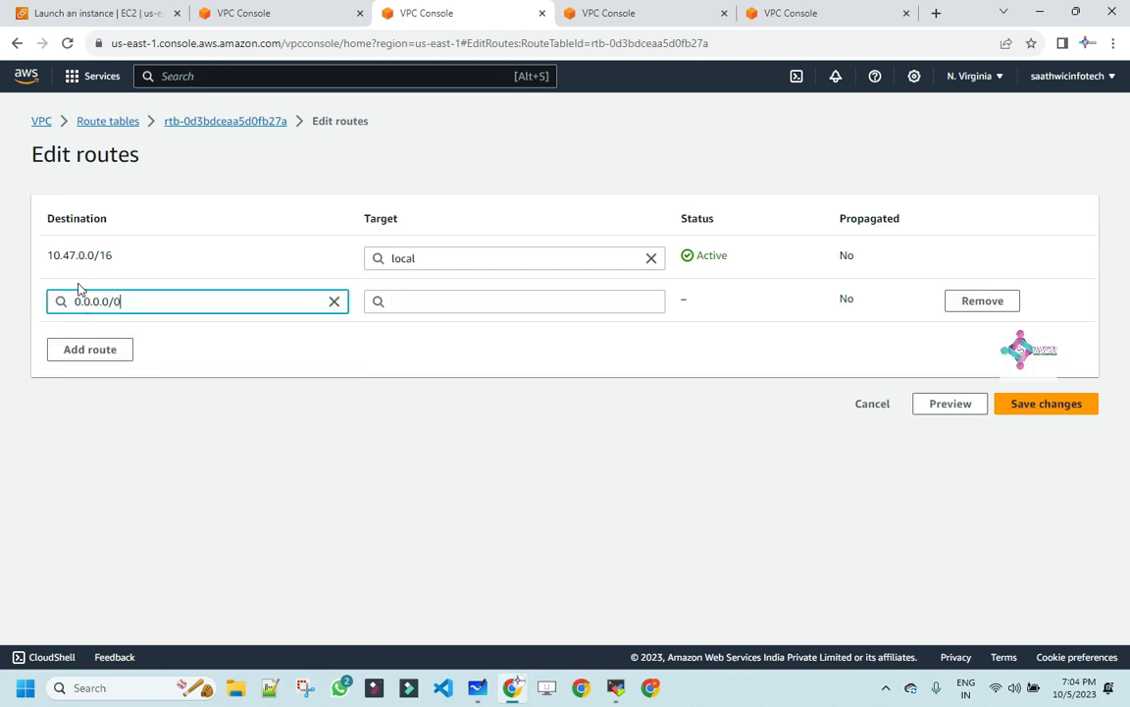
click(384, 299)
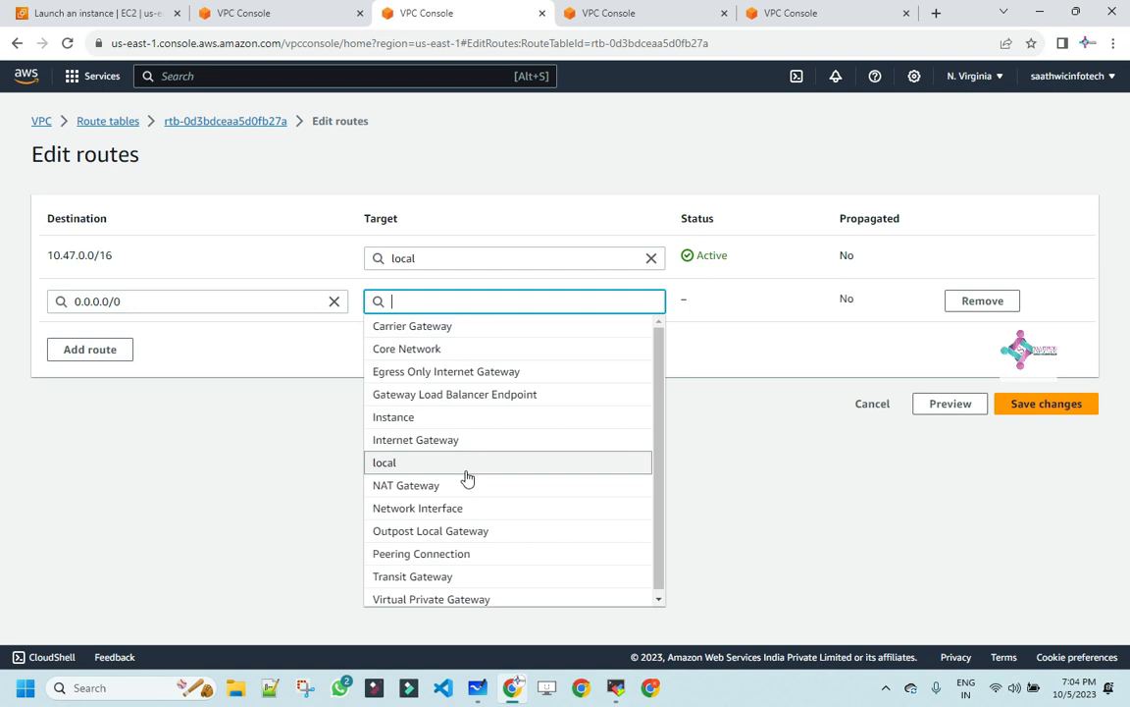
scroll(463, 485, down, 1)
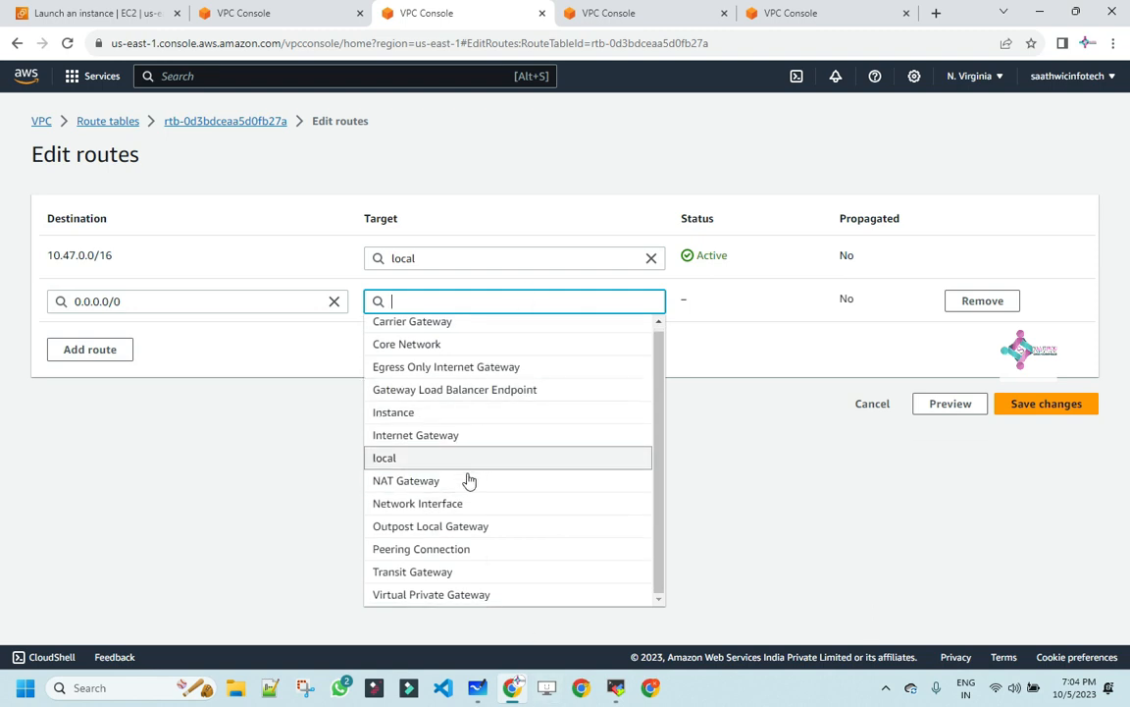
click(413, 442)
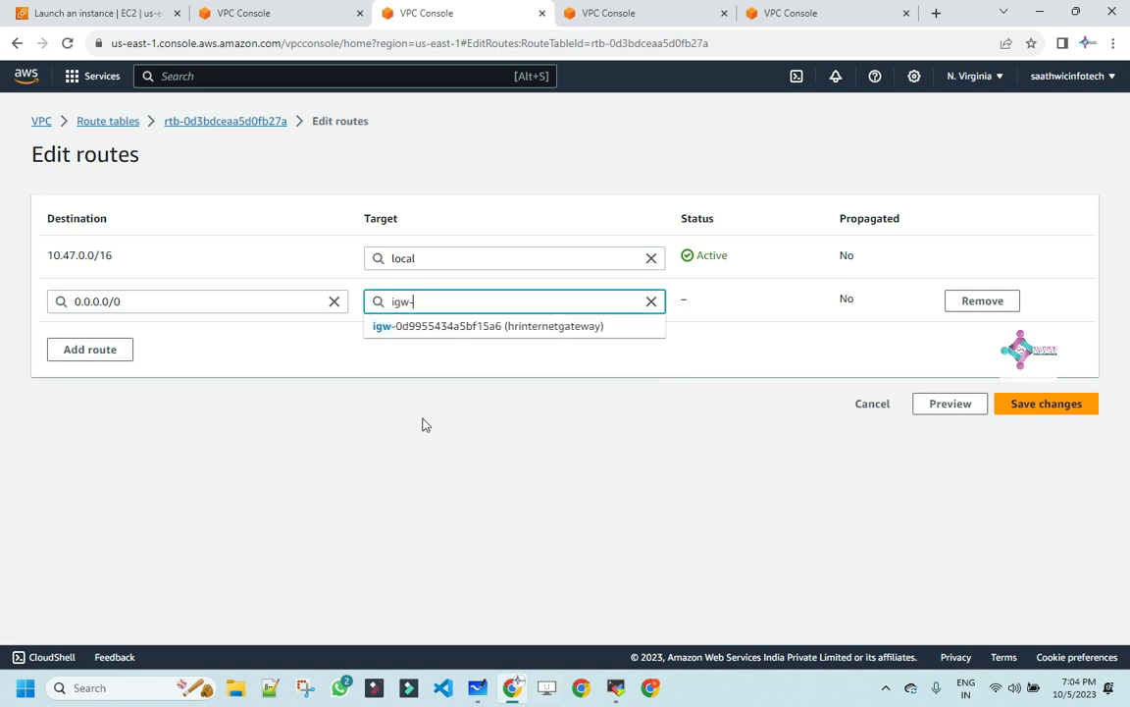
click(571, 328)
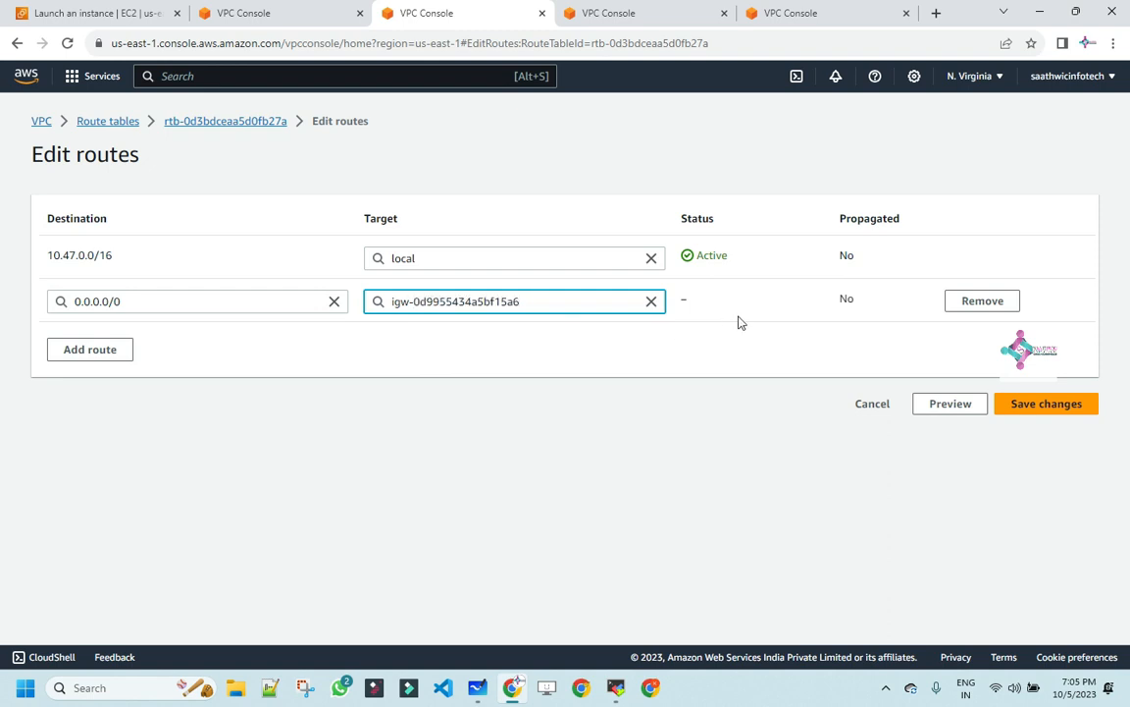
click(1045, 406)
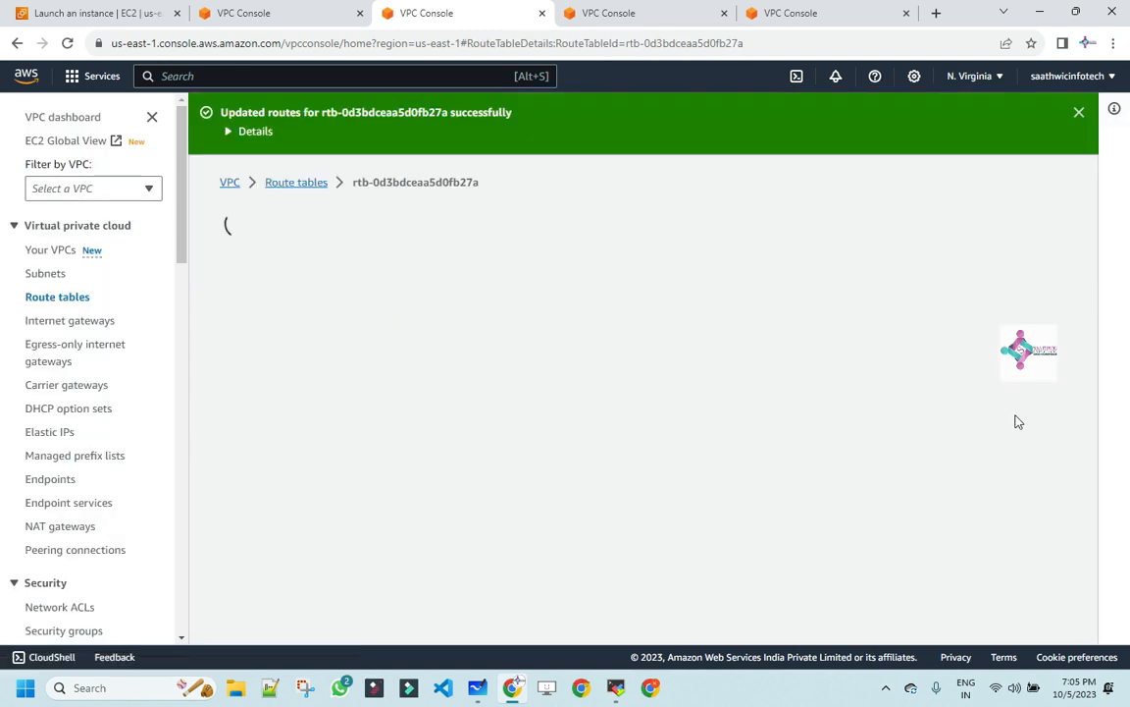
Reload HRVPC's details and examine how its resource map links ER_SUBNET, the route table and hrinternetgateway
click(280, 13)
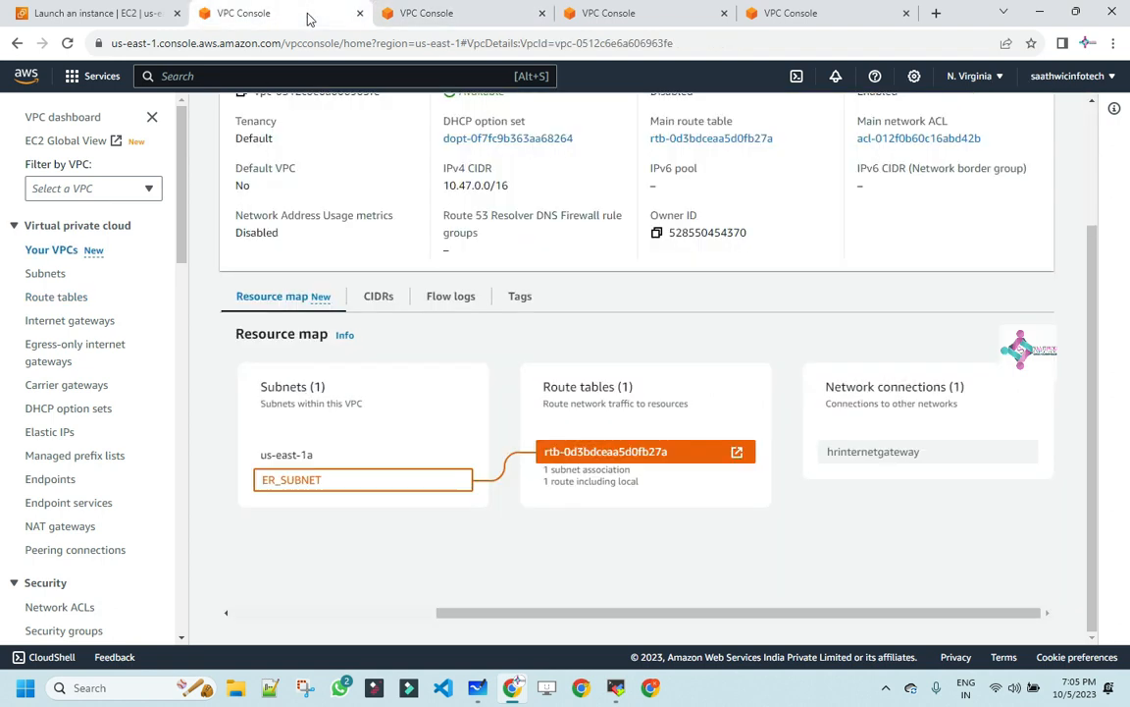
scroll(272, 190, up, 2)
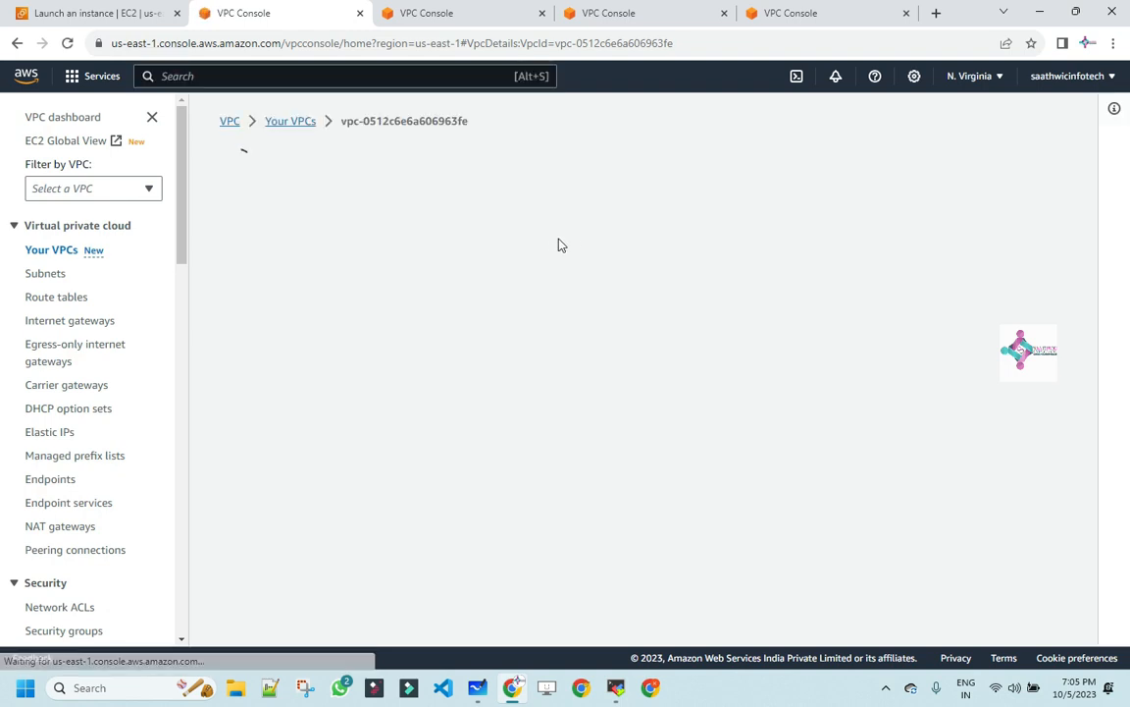
scroll(559, 316, down, 3)
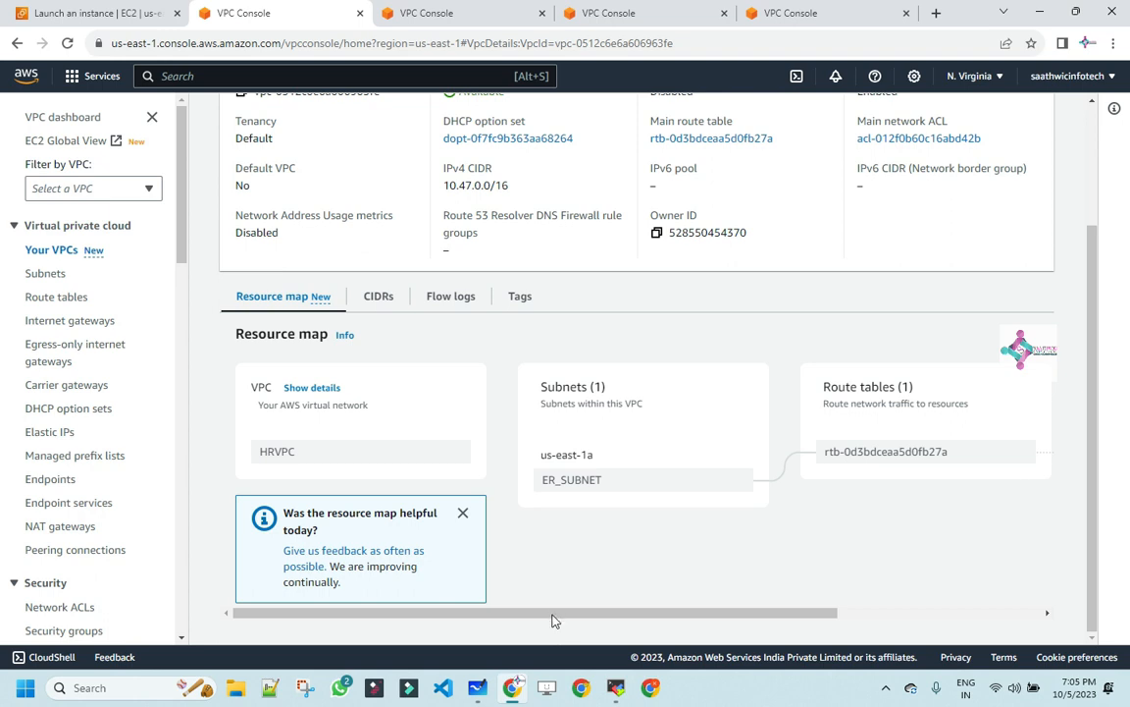
drag(552, 615, 799, 623)
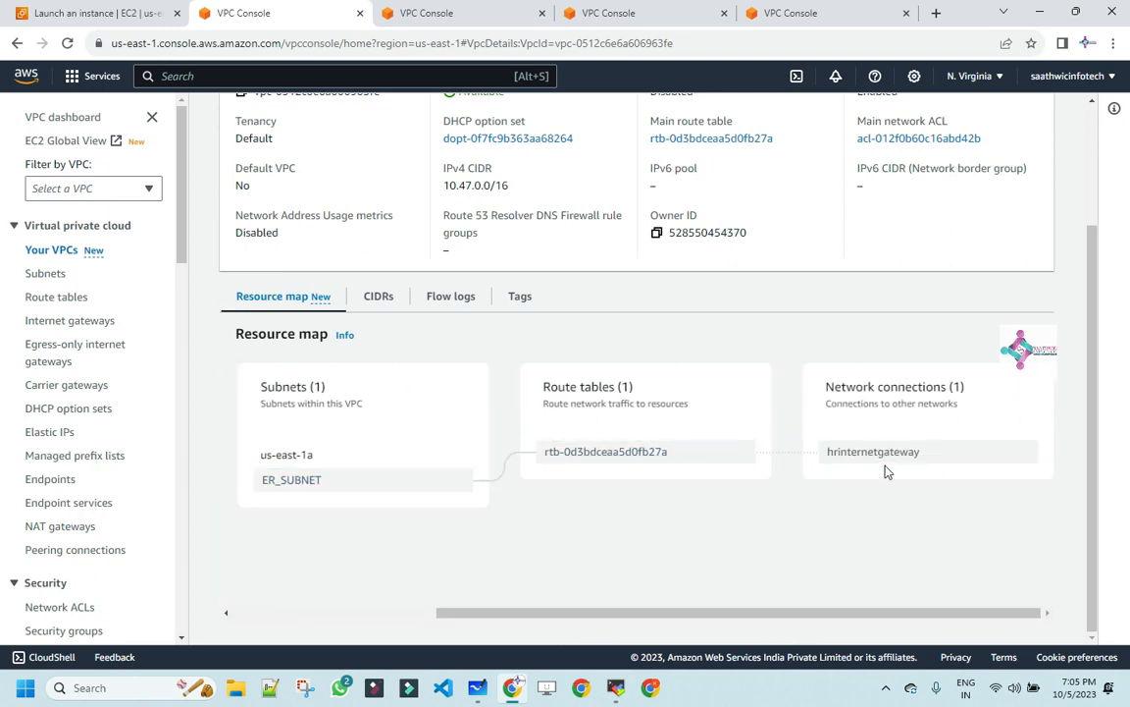
Switch to MobaXterm, restart the stopped SSH session to 34.234.65.244 and accept the server's identity
click(615, 687)
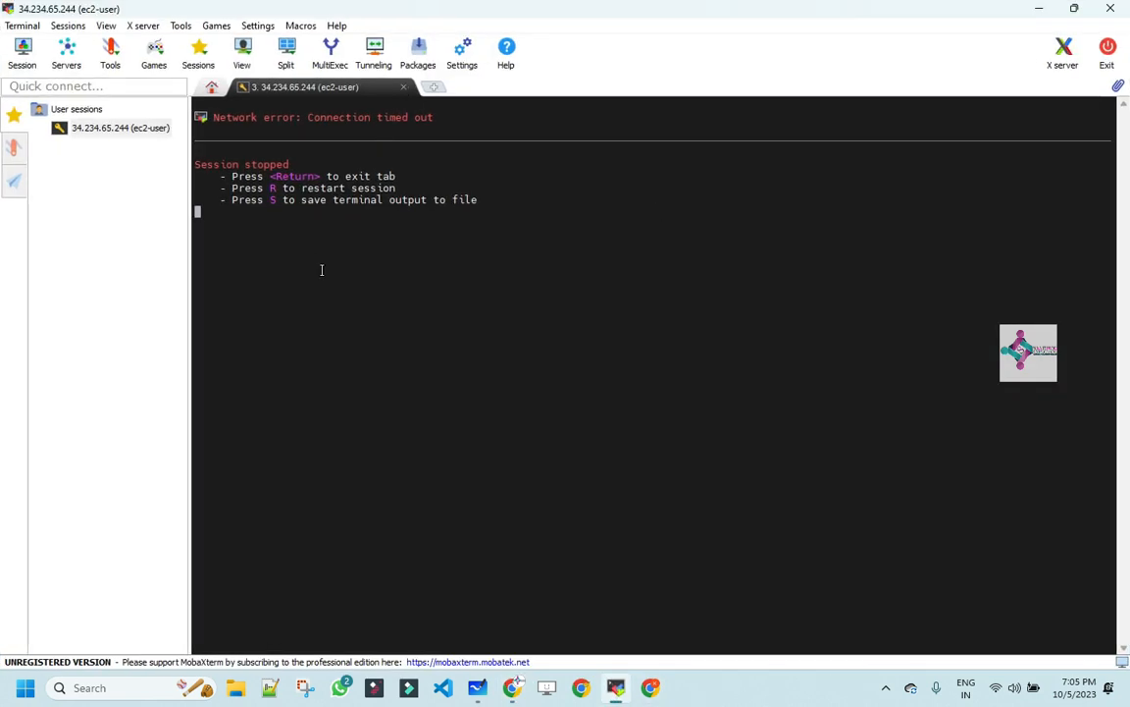
key(r)
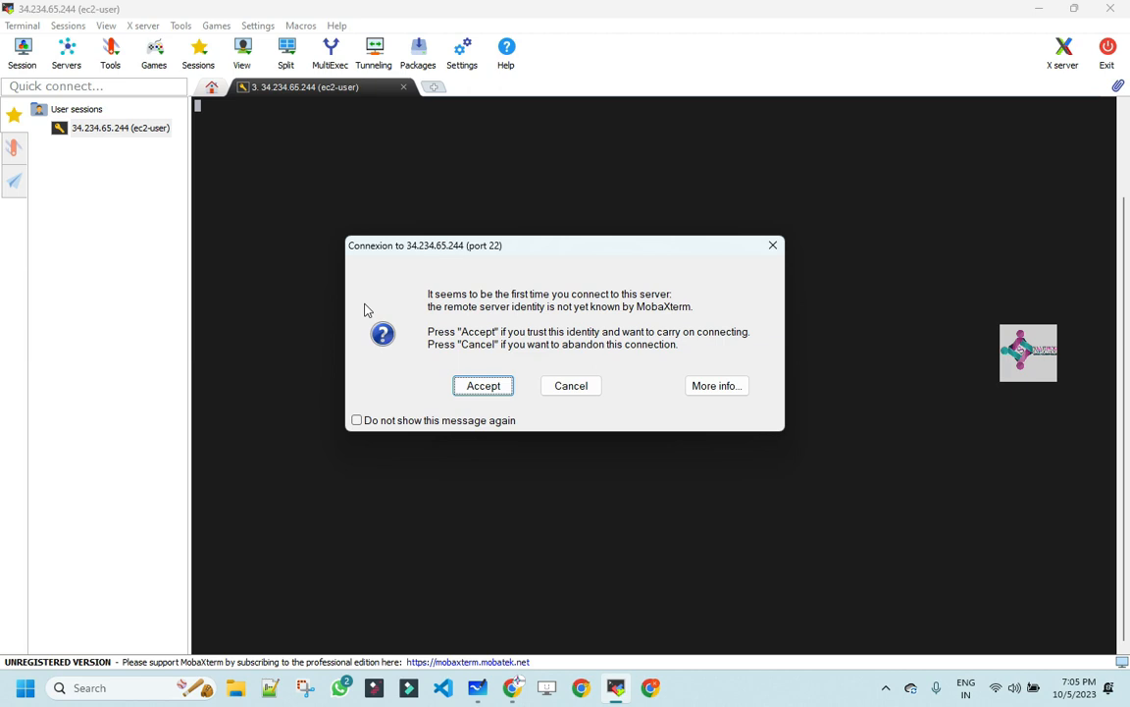
click(483, 384)
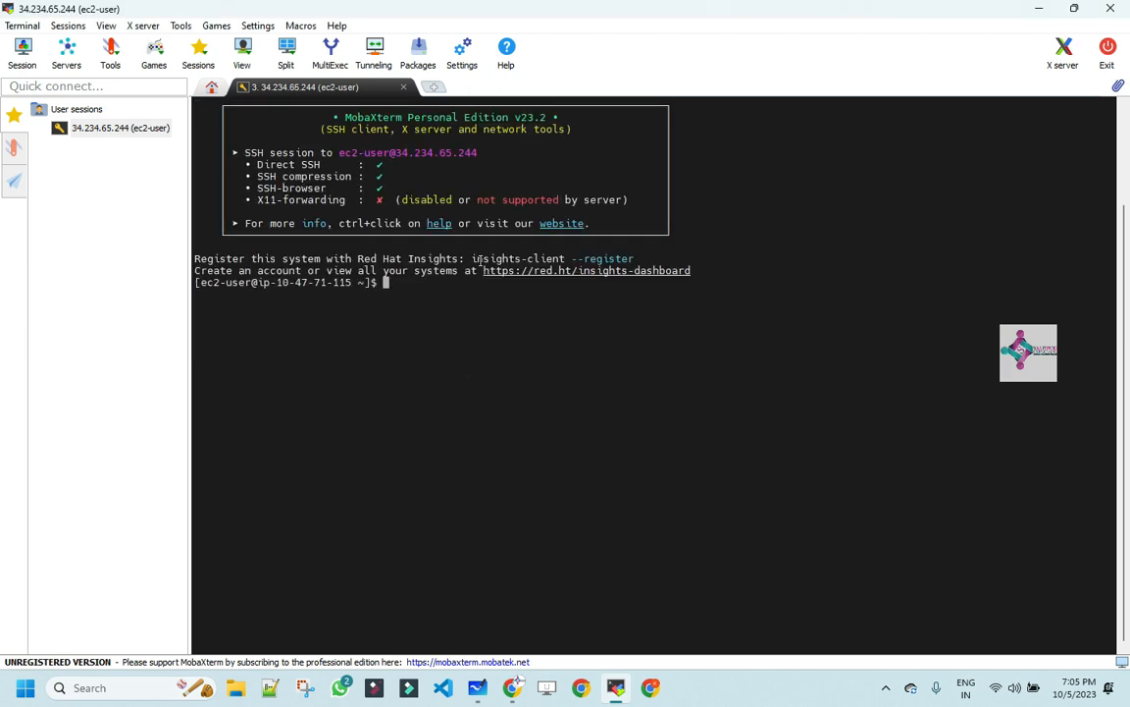
drag(413, 292, 211, 99)
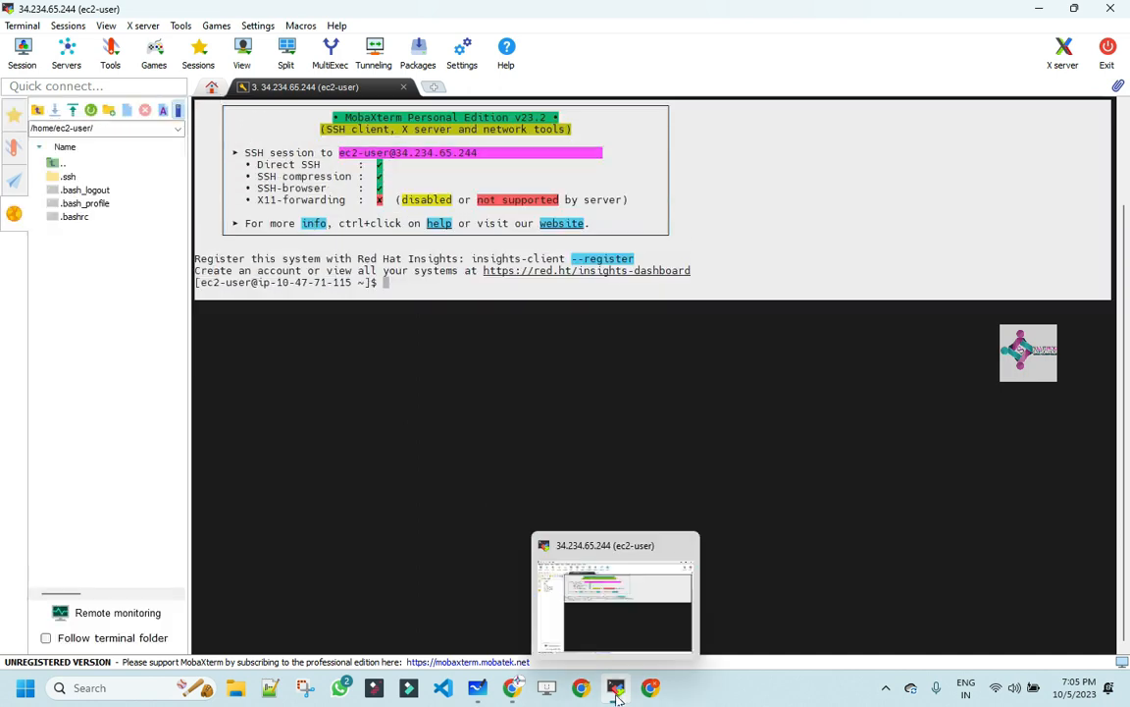
Switch back to Chrome and examine HRVPC's IPv4 CIDR and its resource map
mouse_move(512, 687)
click(525, 625)
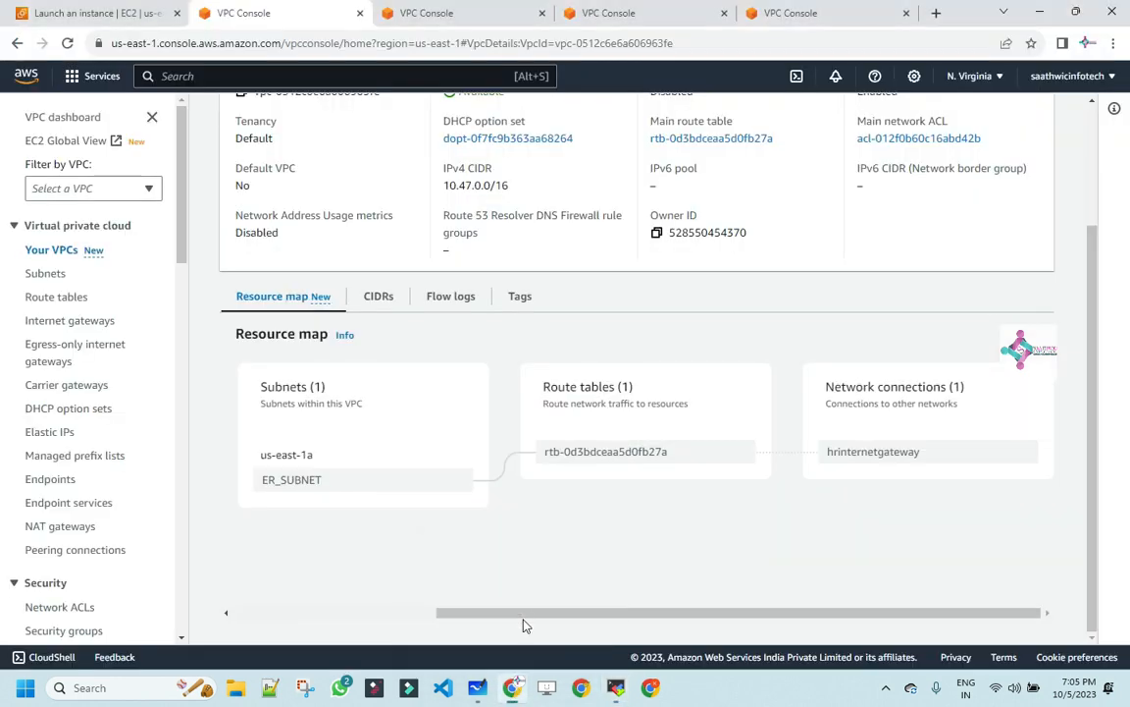
scroll(345, 263, up, 3)
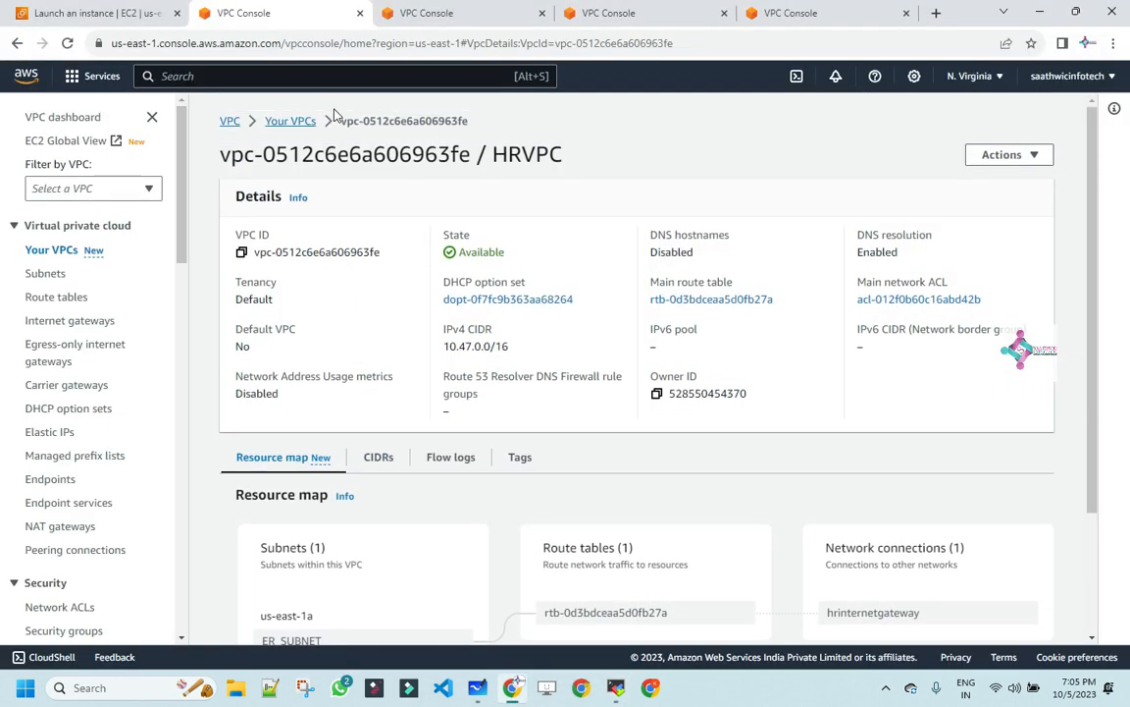
scroll(481, 490, down, 3)
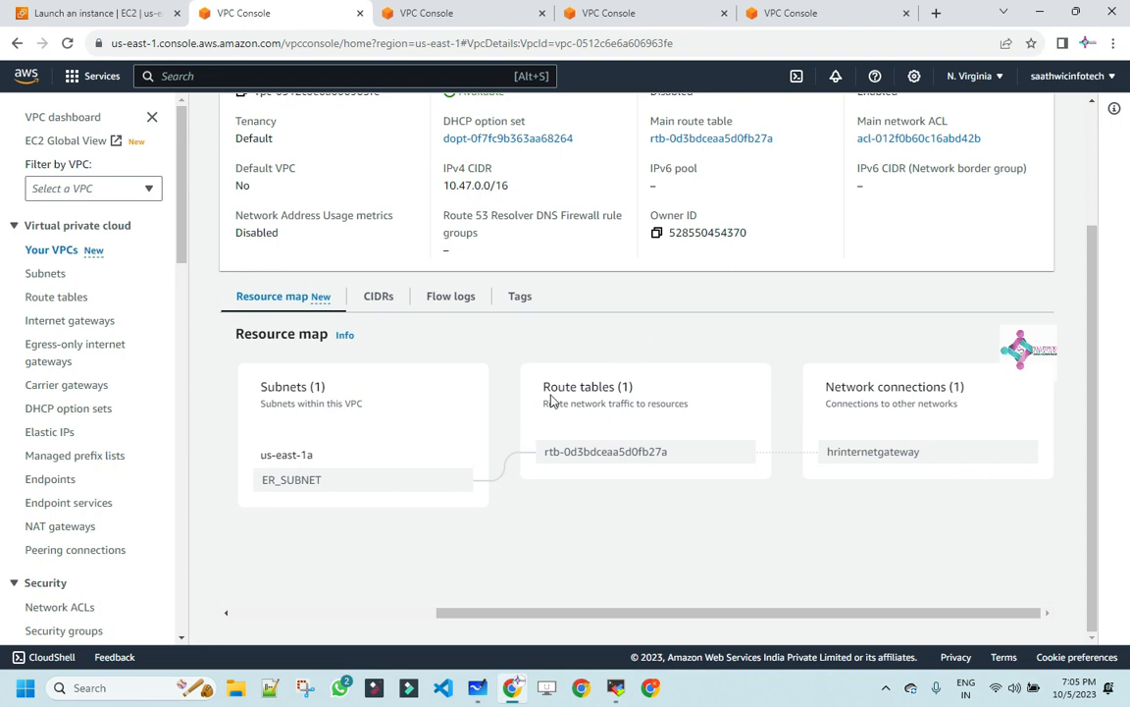
scroll(545, 422, up, 3)
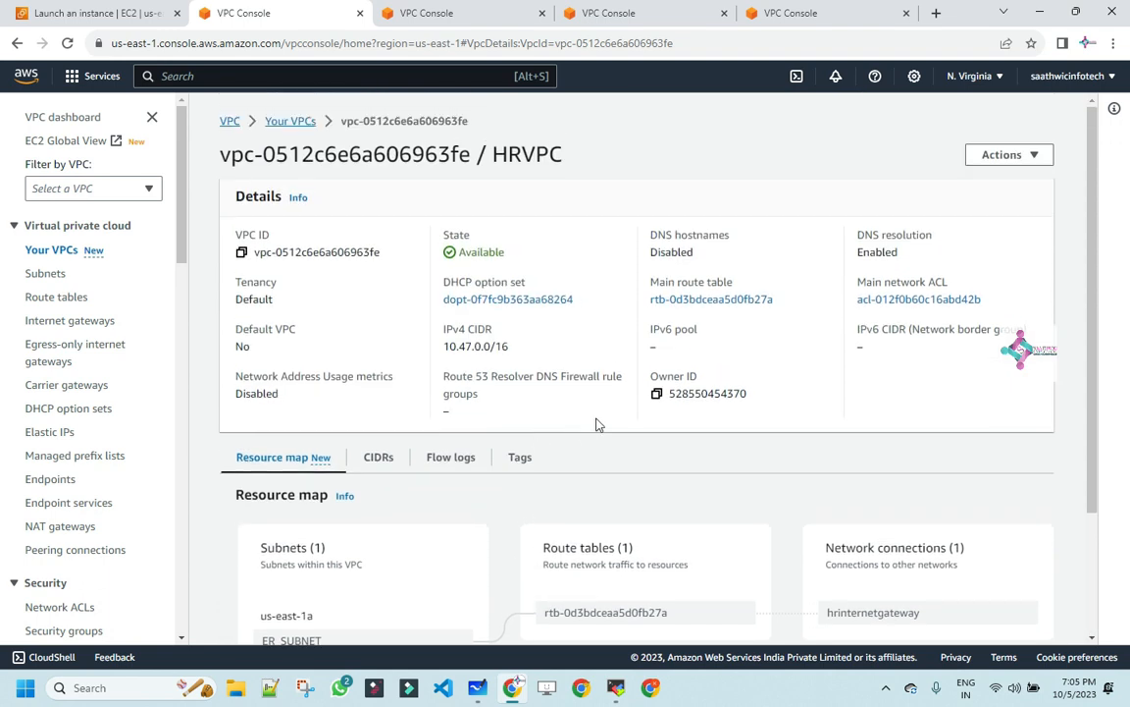
drag(508, 346, 446, 352)
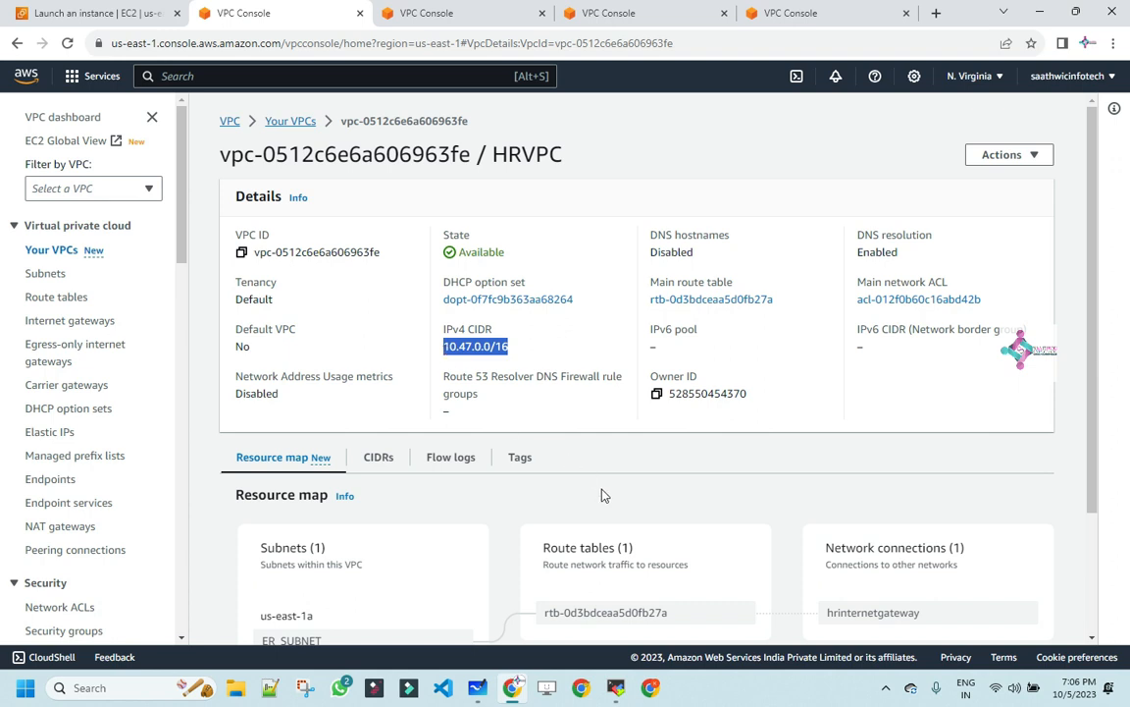
click(601, 495)
scroll(597, 472, down, 3)
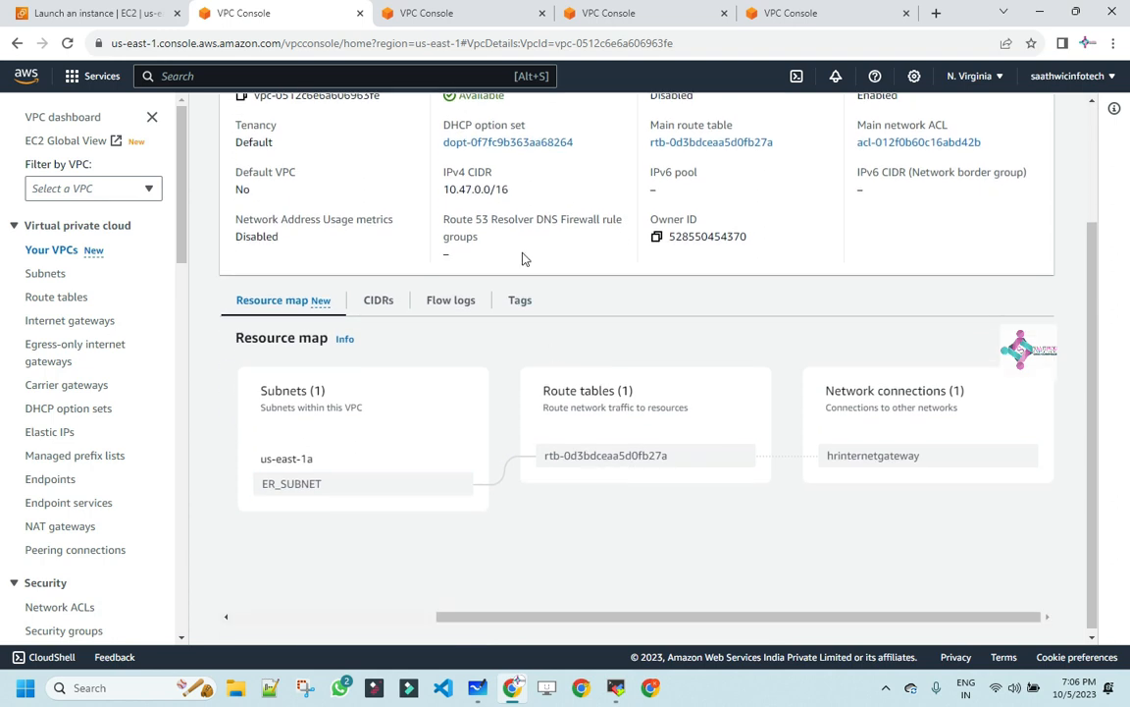
drag(509, 190, 444, 199)
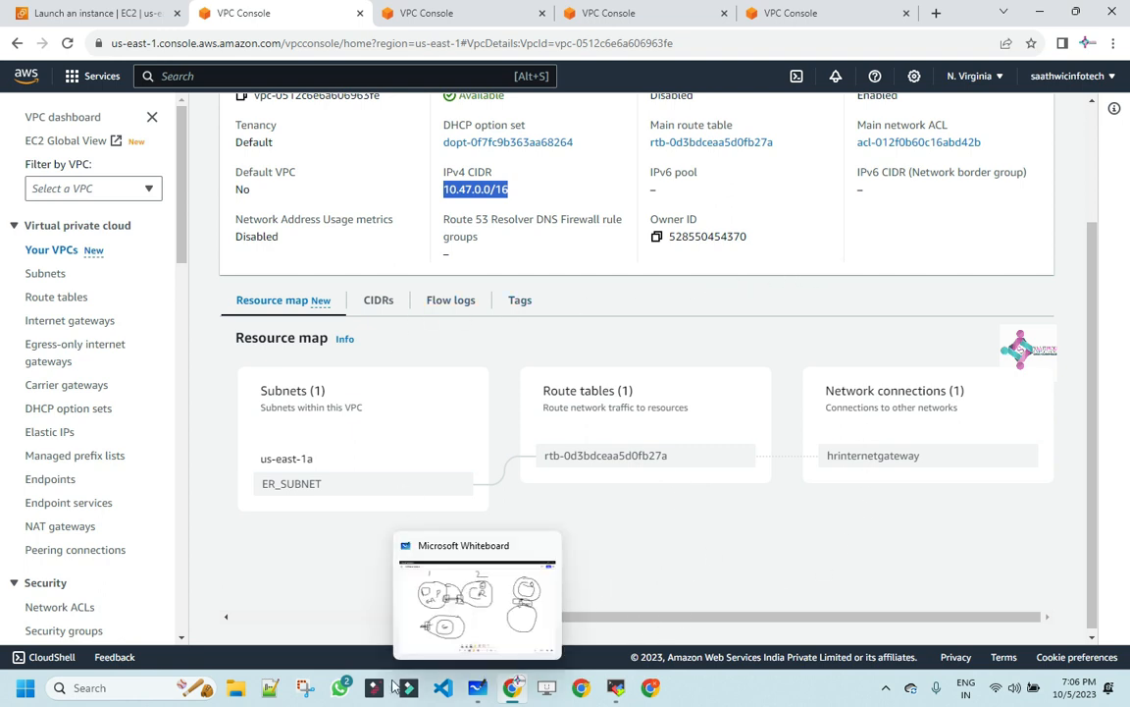
Switch to Microsoft Whiteboard and erase all the existing VPC sketches
click(478, 693)
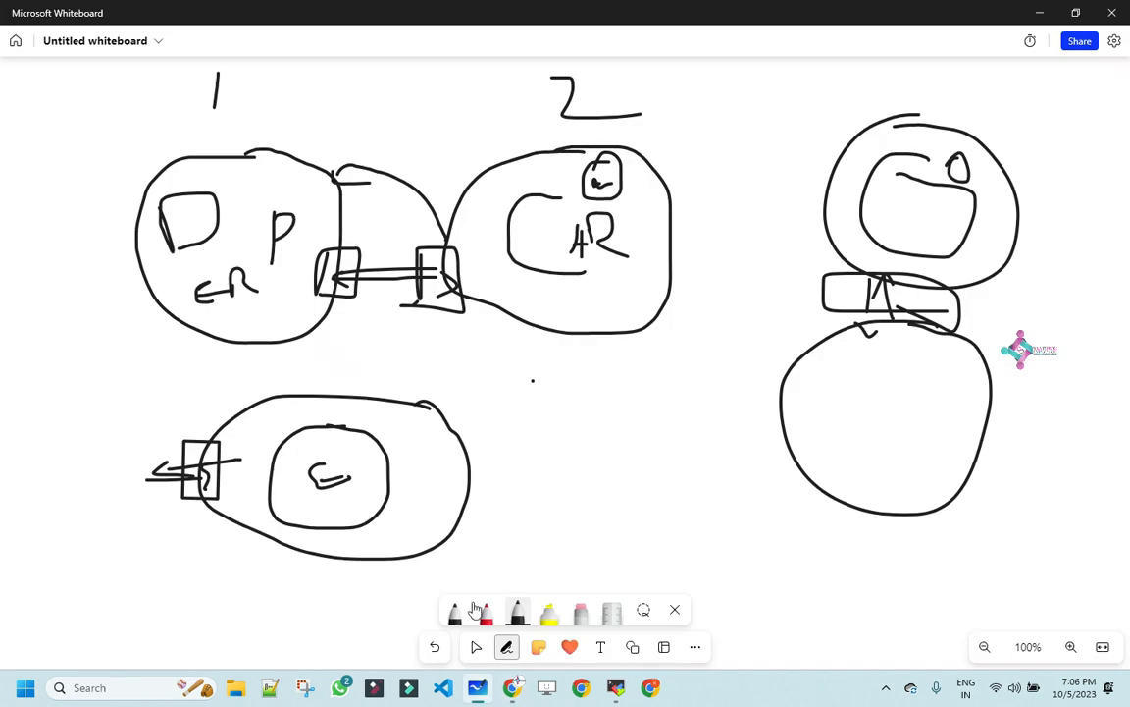
click(581, 612)
mouse_move(1010, 172)
mouse_down()
mouse_move(253, 198)
mouse_move(573, 250)
mouse_move(455, 227)
mouse_move(159, 305)
mouse_move(156, 498)
mouse_move(419, 366)
mouse_move(220, 540)
mouse_move(914, 305)
mouse_move(583, 181)
mouse_move(291, 109)
mouse_move(578, 432)
mouse_move(533, 398)
mouse_move(576, 379)
mouse_up()
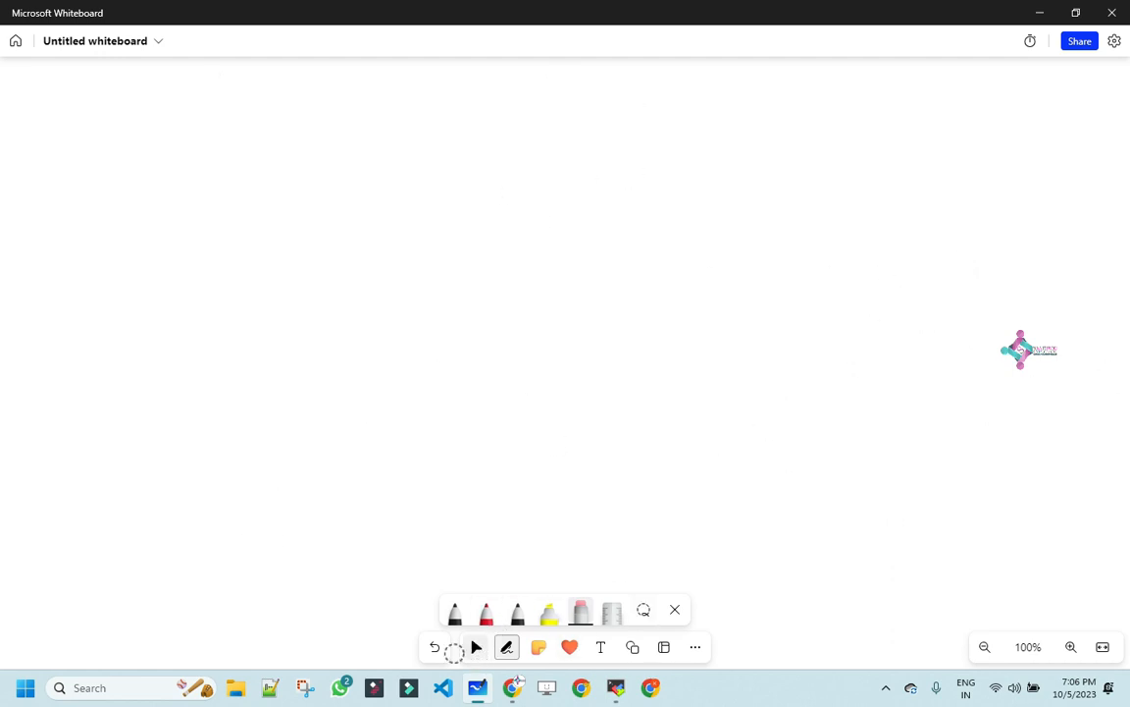
Sketch a VPC as a large circle around a smaller circle lettered "e", with a gateway box on its edge
click(517, 611)
mouse_move(750, 167)
mouse_down()
mouse_move(555, 270)
mouse_move(886, 300)
mouse_move(734, 167)
mouse_up()
mouse_move(697, 225)
mouse_down()
mouse_move(687, 321)
mouse_move(680, 226)
mouse_up()
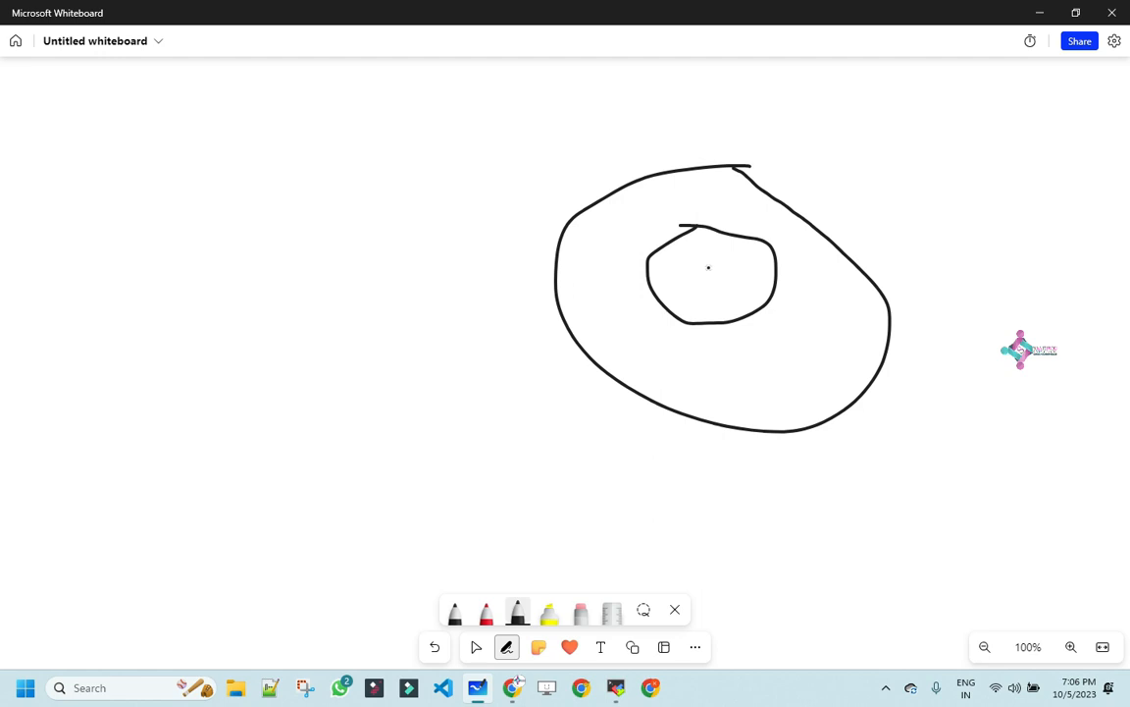
drag(709, 267, 740, 294)
mouse_move(526, 257)
mouse_down()
mouse_move(583, 295)
mouse_move(579, 332)
mouse_move(528, 259)
mouse_up()
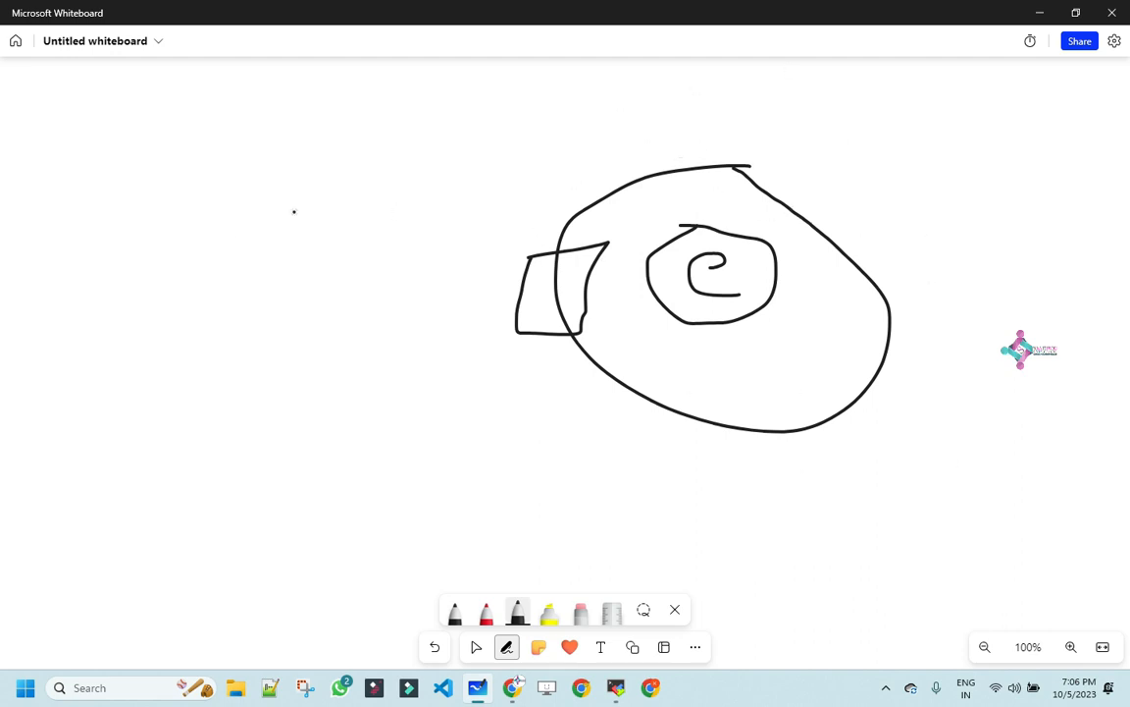
Sketch a matching second VPC with an inner "e" circle and a gateway box, and join the two boxes with arrows
mouse_move(205, 168)
mouse_down()
mouse_move(71, 388)
mouse_move(442, 292)
mouse_move(182, 147)
mouse_move(134, 162)
mouse_up()
mouse_move(227, 224)
mouse_down()
mouse_move(185, 215)
mouse_move(250, 326)
mouse_move(218, 221)
mouse_move(196, 214)
mouse_up()
mouse_move(216, 268)
mouse_down()
mouse_move(196, 300)
mouse_move(217, 300)
mouse_up()
mouse_move(379, 241)
mouse_down()
mouse_move(393, 336)
mouse_move(450, 241)
mouse_move(460, 334)
mouse_move(396, 341)
mouse_up()
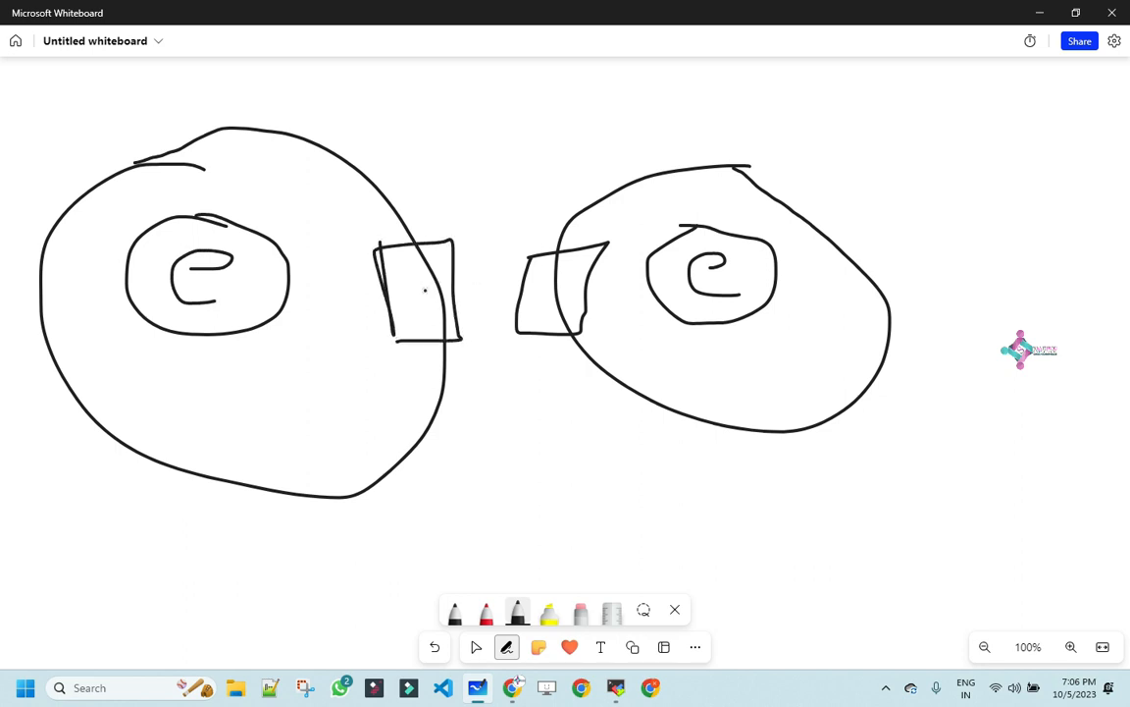
mouse_move(442, 286)
mouse_down()
mouse_move(555, 274)
mouse_move(444, 296)
mouse_move(400, 345)
mouse_move(461, 336)
mouse_up()
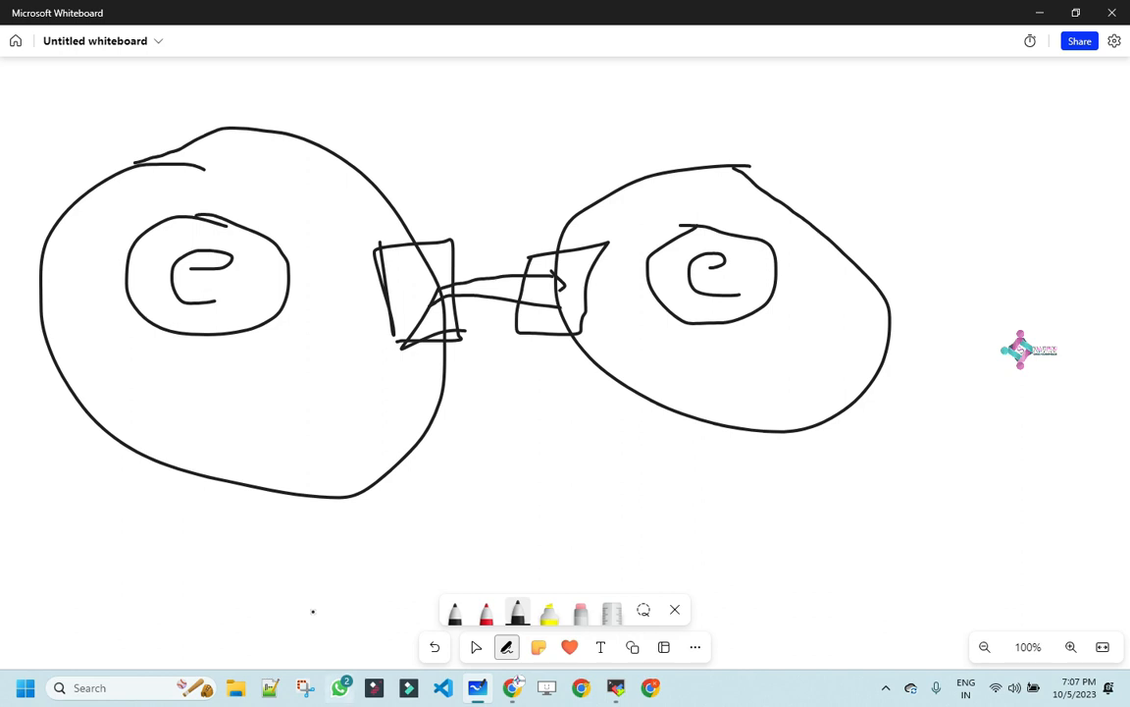
Switch back to Chrome, start launching a new EC2 instance from the instances list and name it Payrollec2
click(509, 690)
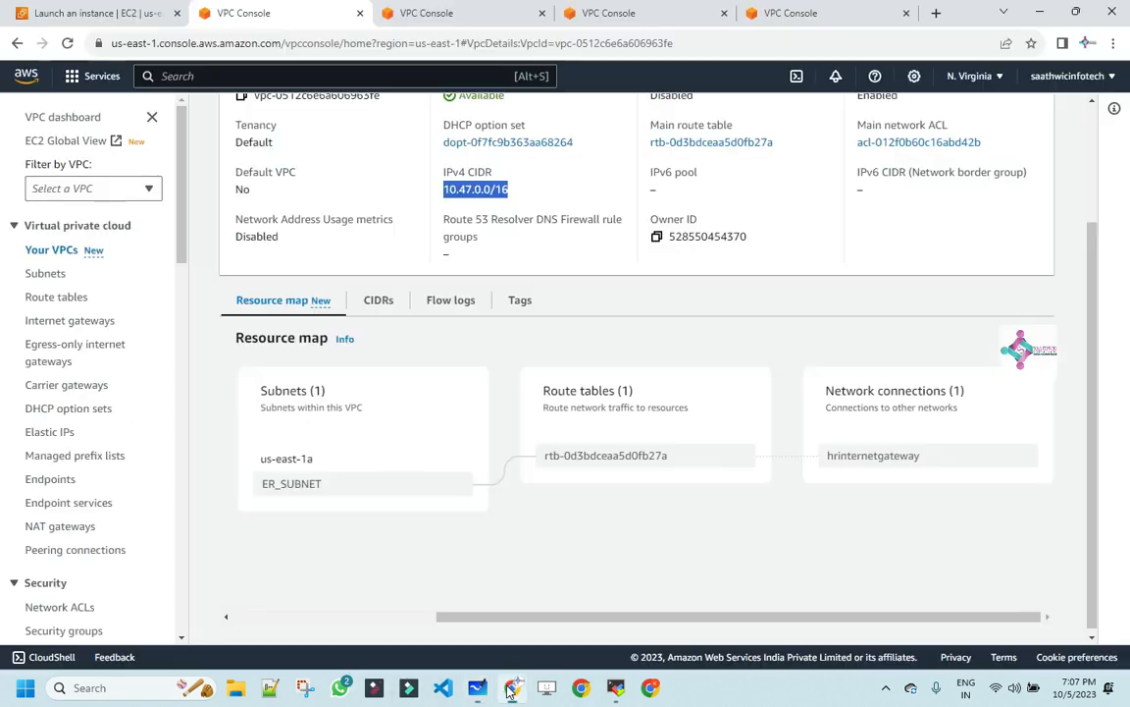
scroll(452, 373, up, 2)
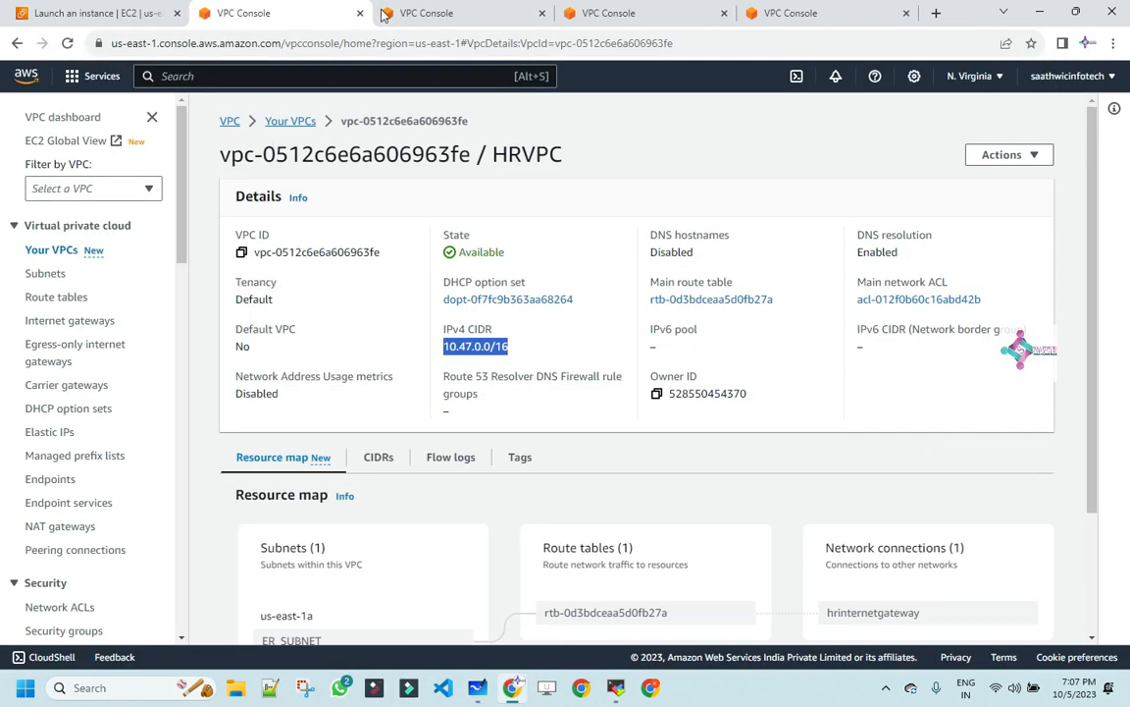
click(96, 12)
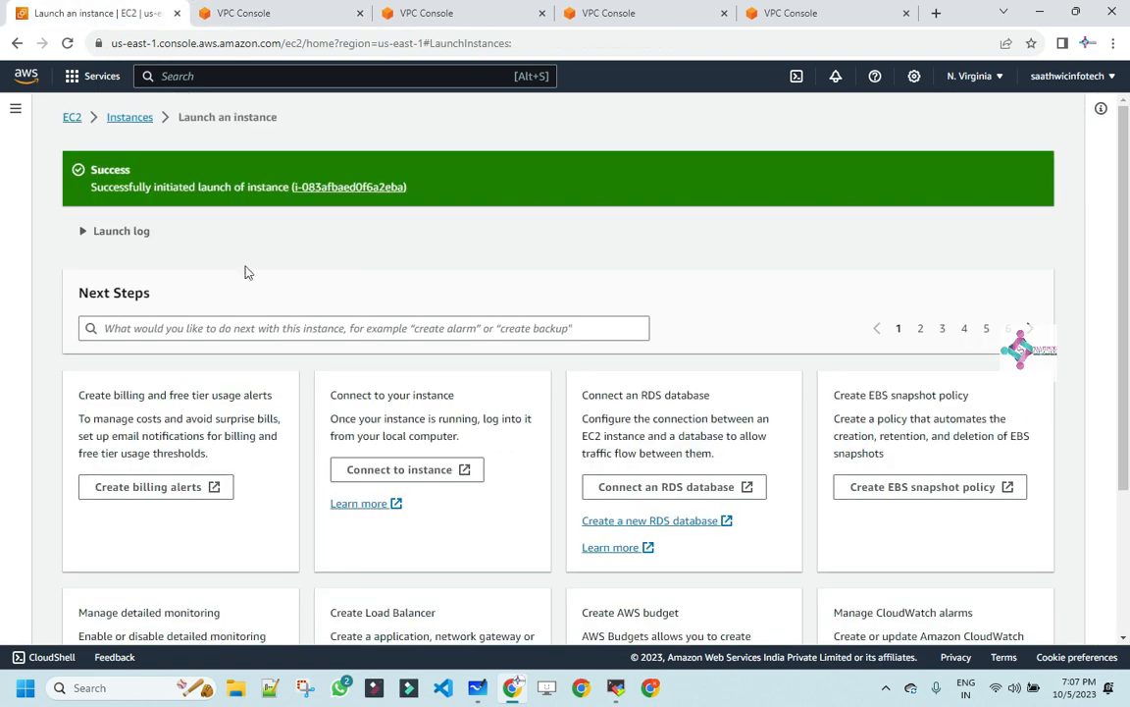
click(127, 119)
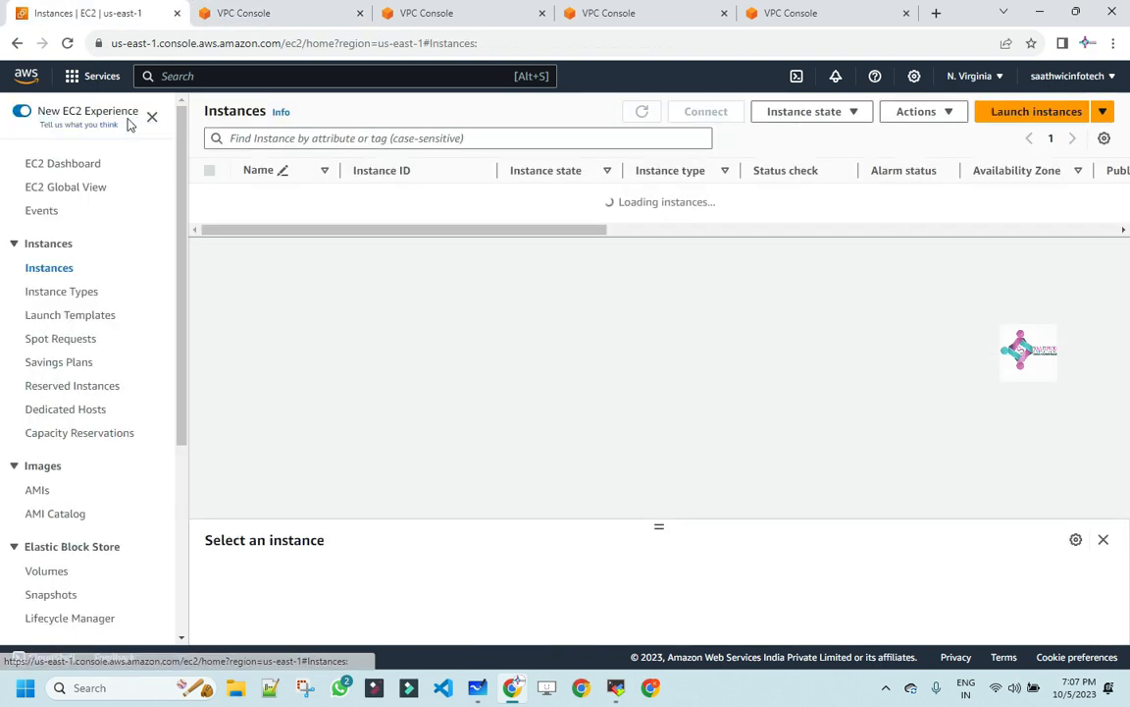
click(1028, 111)
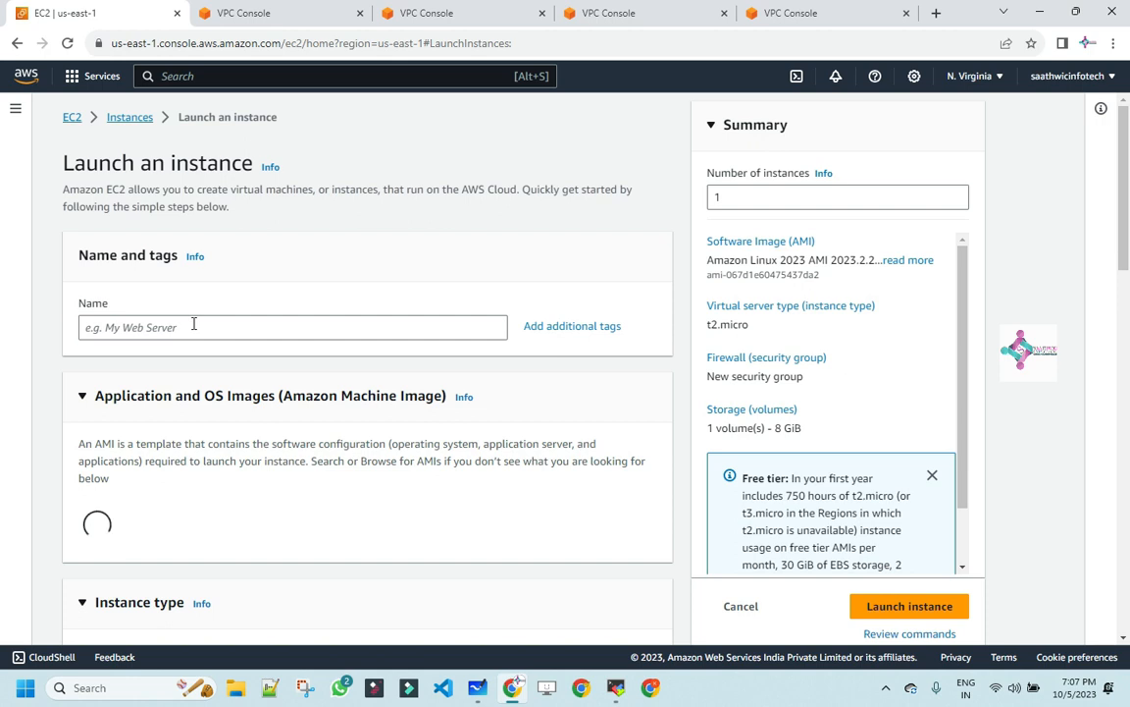
click(194, 325)
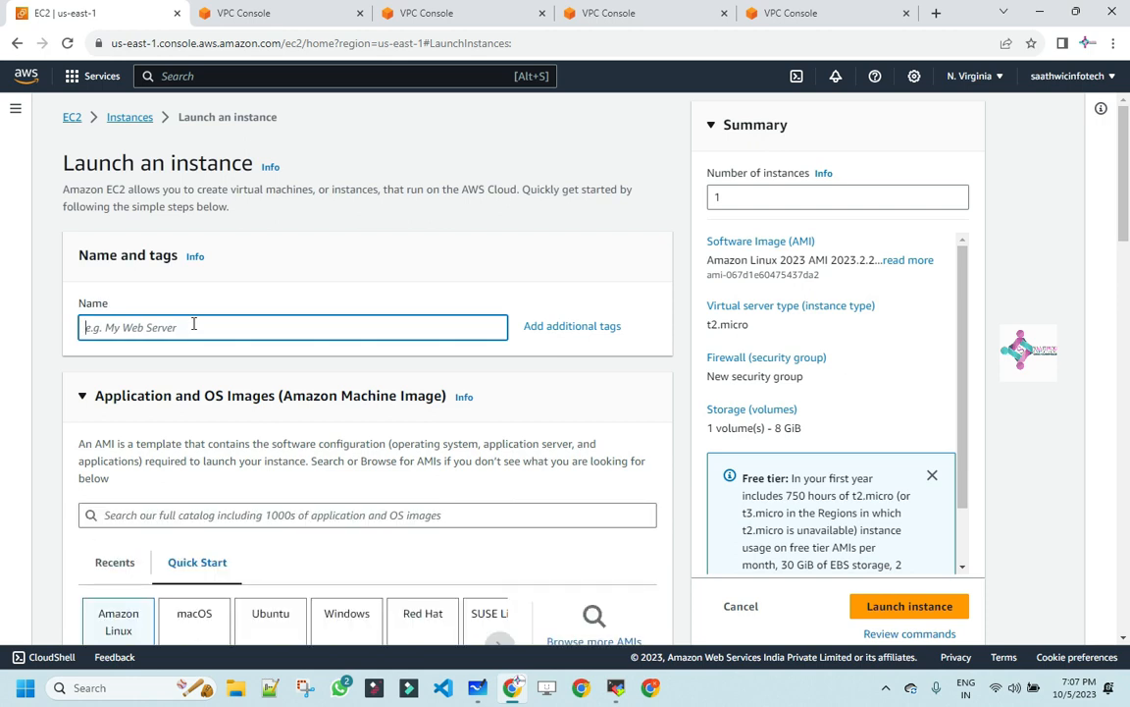
text(Payrollec2)
Choose Red Hat Enterprise Linux 9 as the image for Payrollec2 and select an existing key pair for login
scroll(206, 317, down, 3)
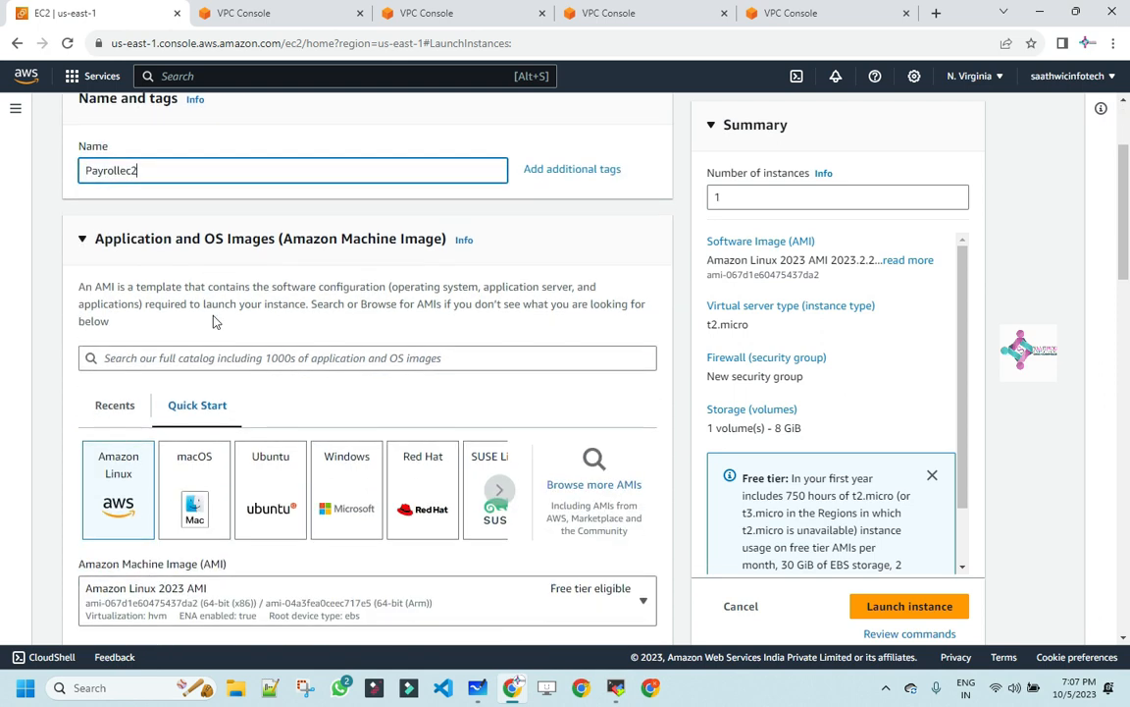
click(427, 490)
scroll(424, 491, down, 8)
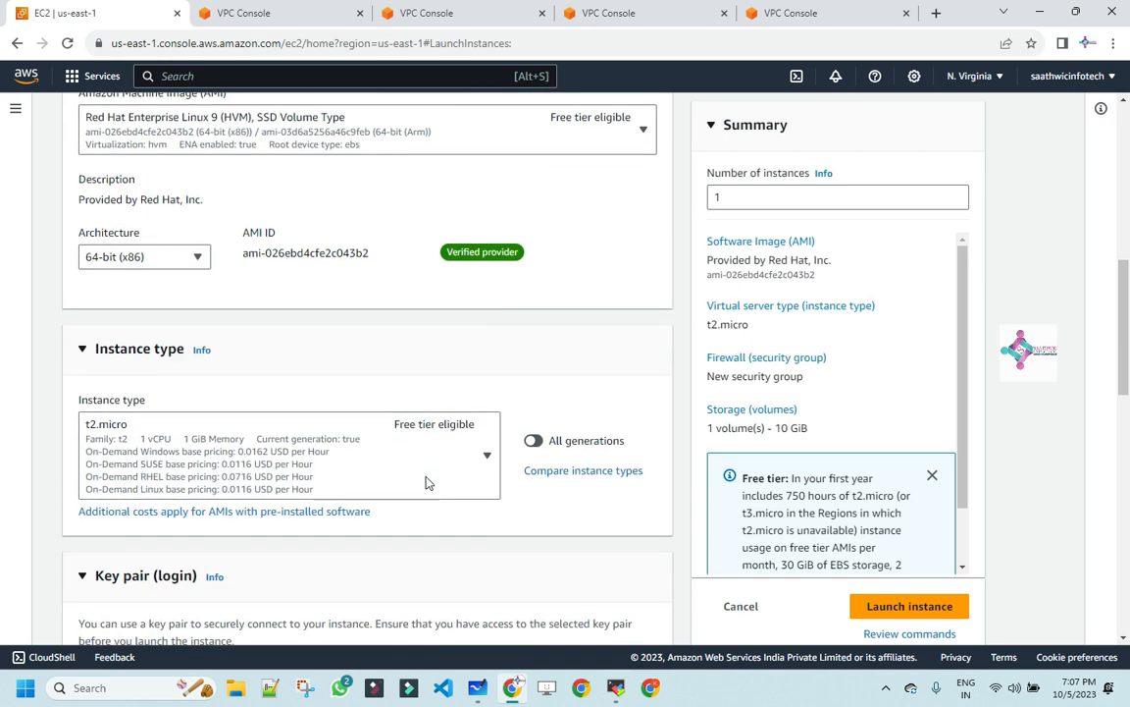
scroll(108, 391, down, 6)
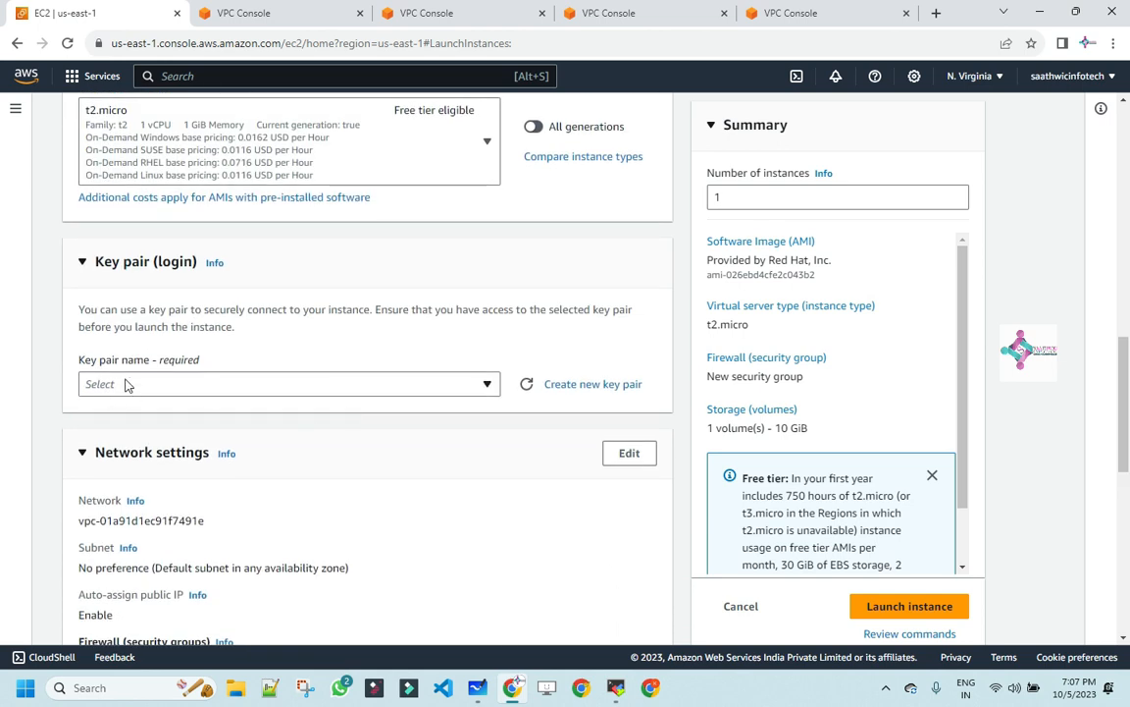
click(149, 391)
click(111, 462)
Assign the existing security group Webserversecuritygroup to the instance in the default VPC
scroll(196, 393, down, 5)
drag(81, 206, 204, 206)
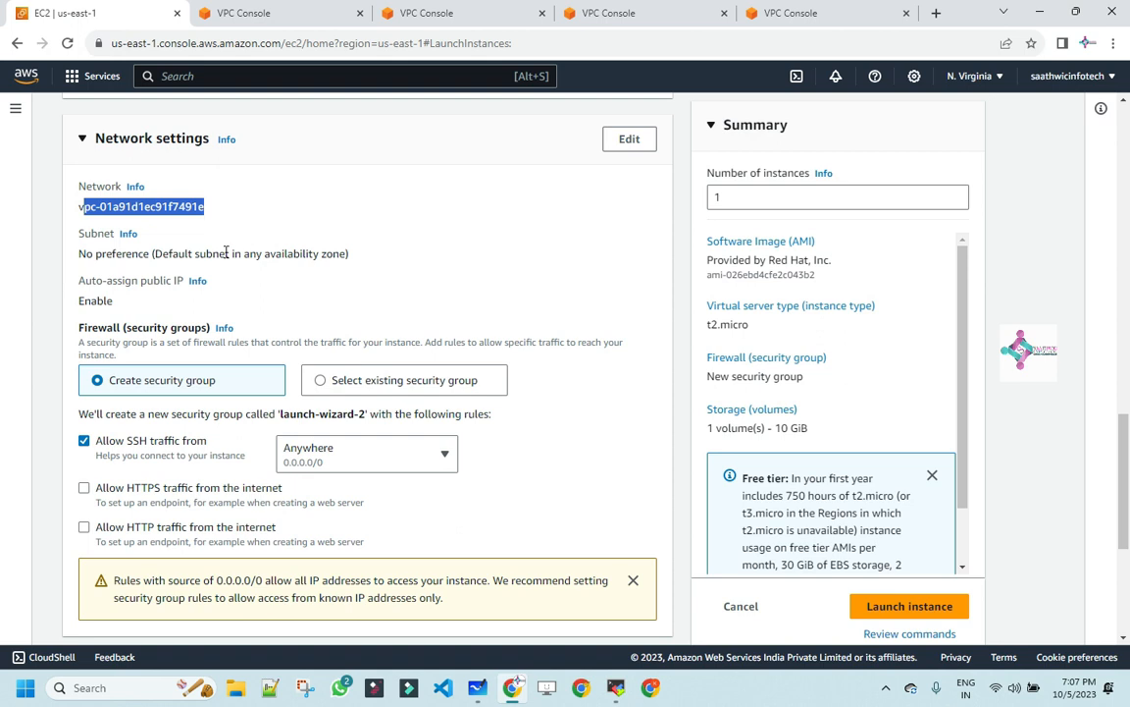
click(320, 382)
click(237, 439)
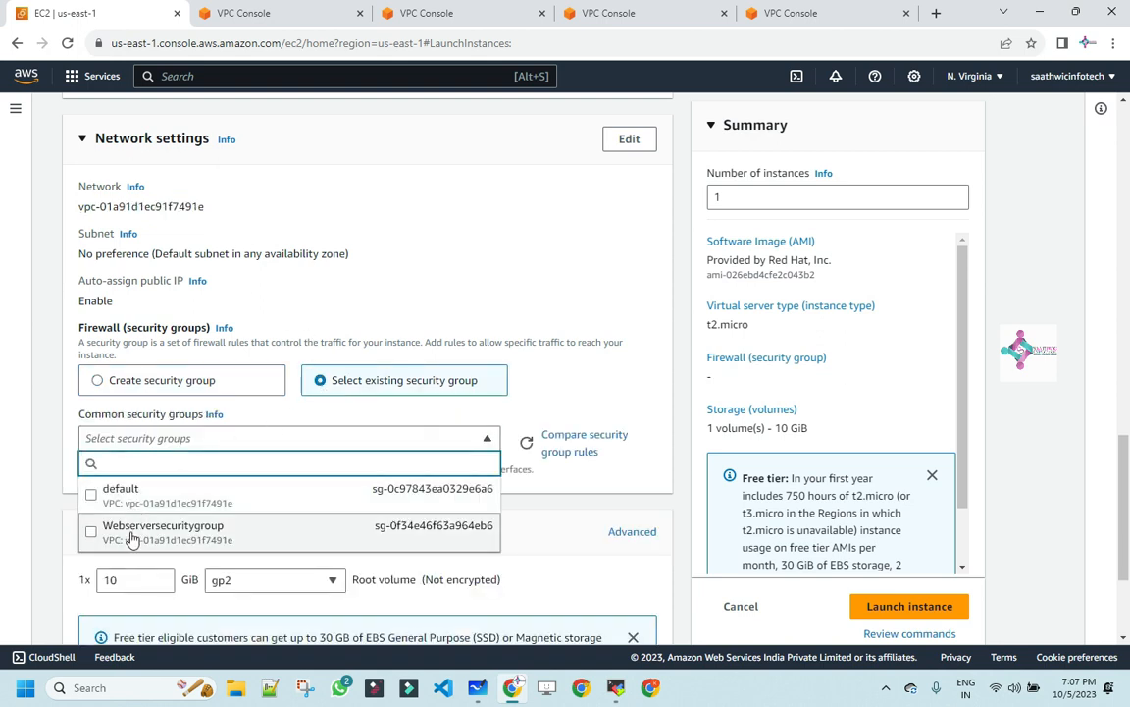
click(133, 537)
Launch the Payrollec2 instance and open its entry in the instances list
scroll(390, 517, down, 3)
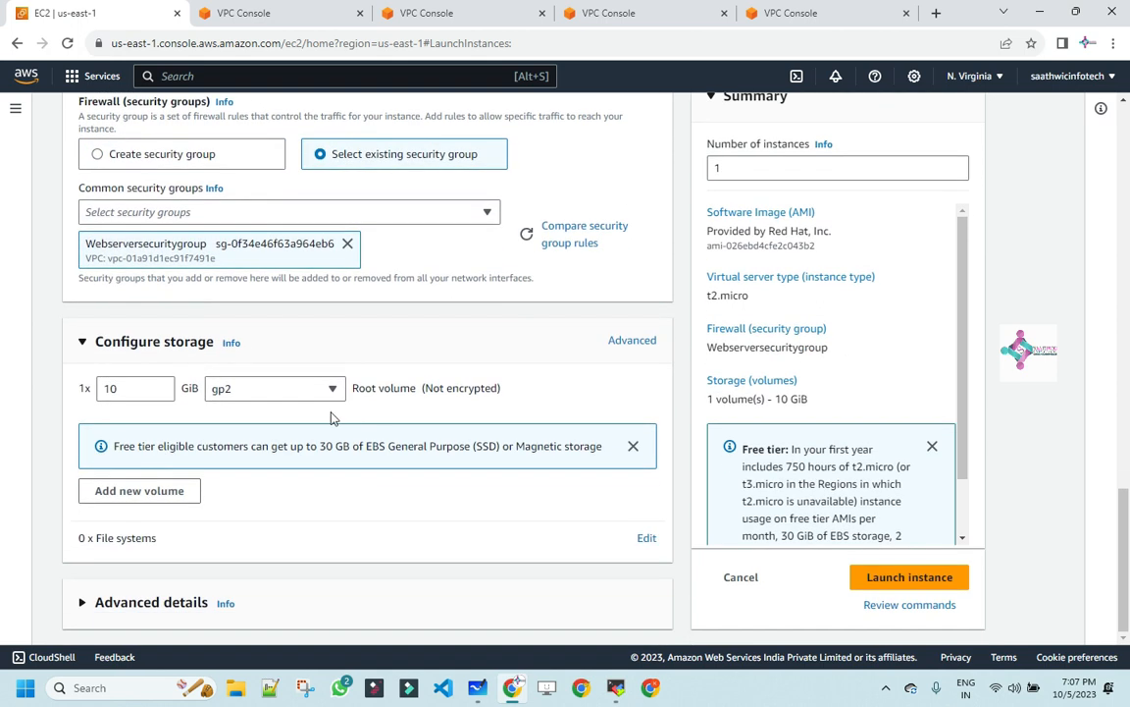
click(902, 578)
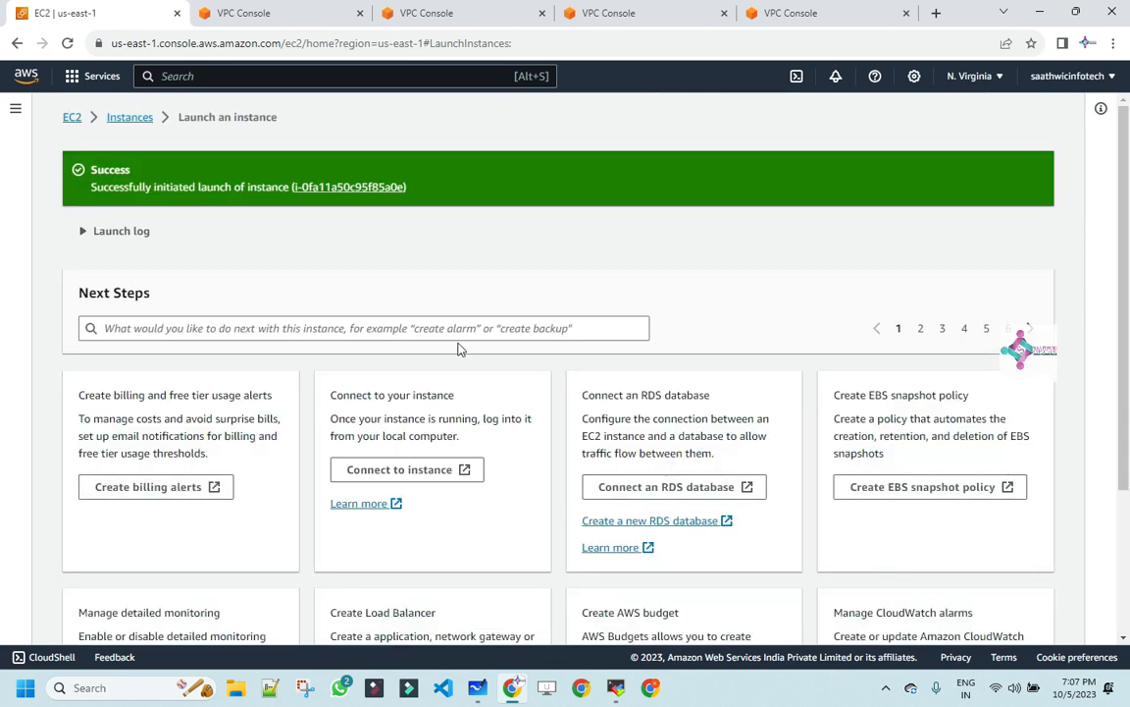
click(365, 189)
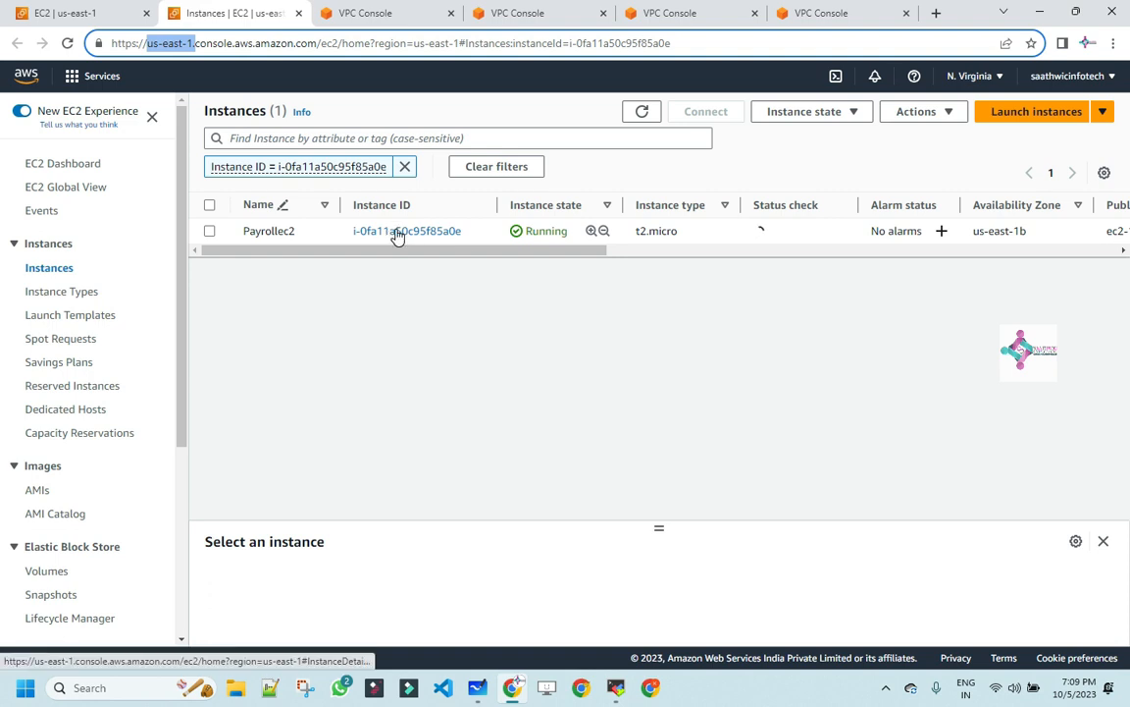
Open Payrollec2's instance details, then switch to MobaXterm and set up an SSH session to 184.73.104.202 with username ec2-user
click(397, 233)
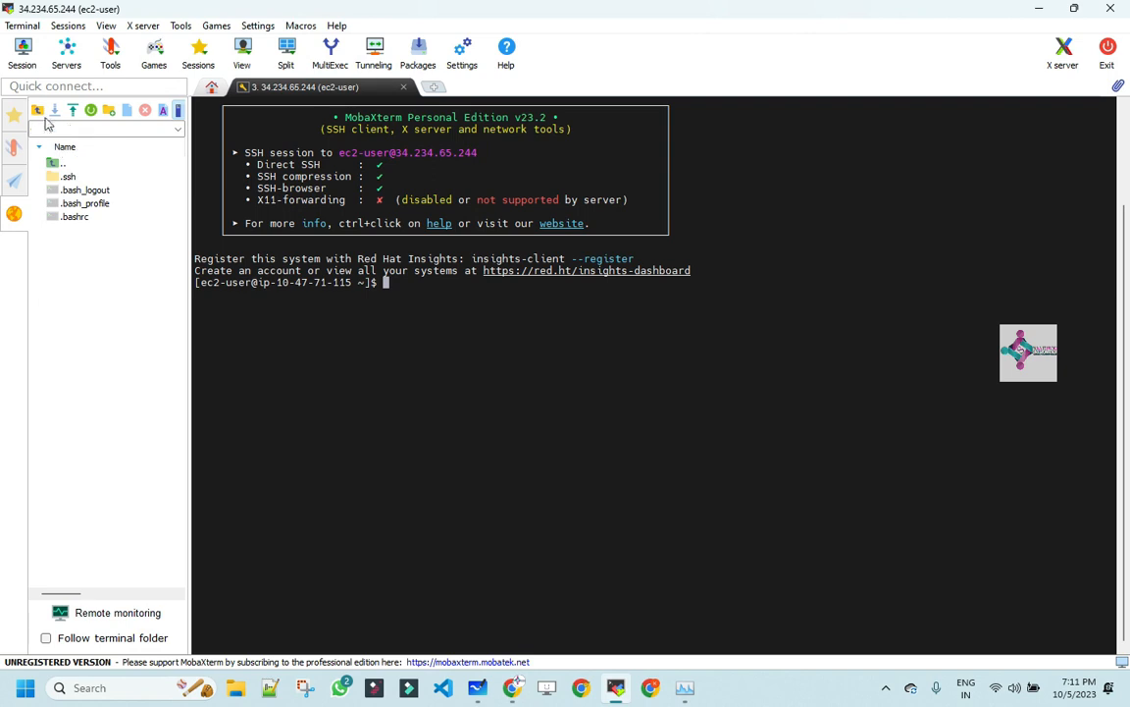
click(22, 49)
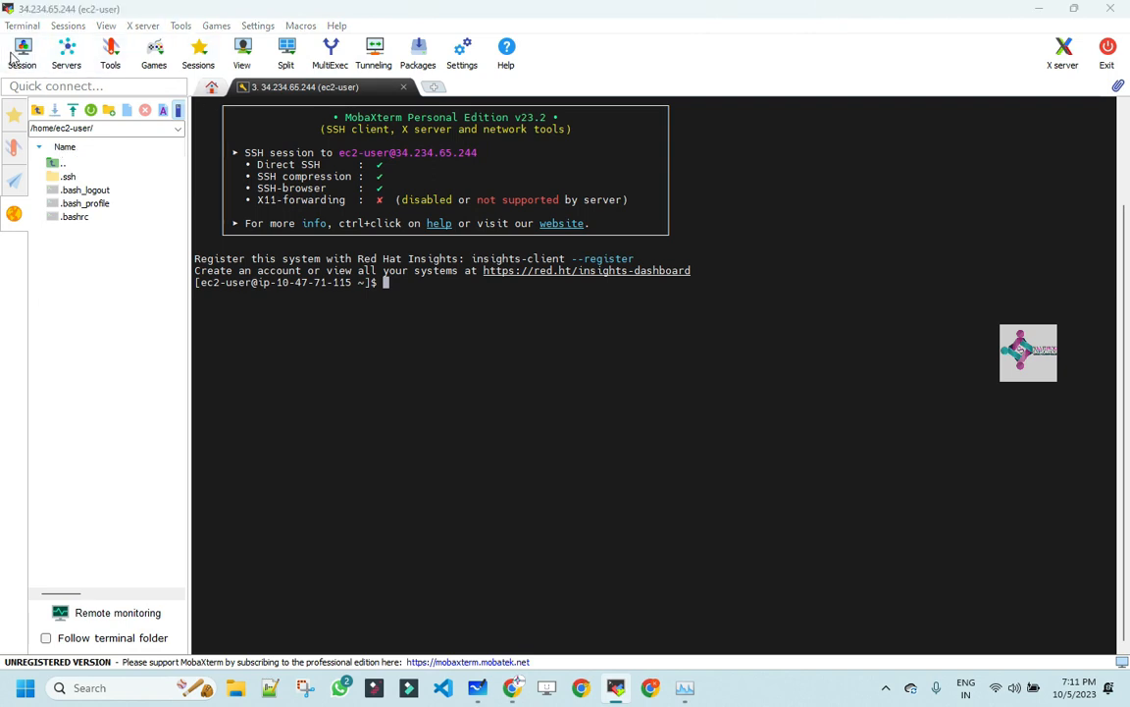
click(248, 179)
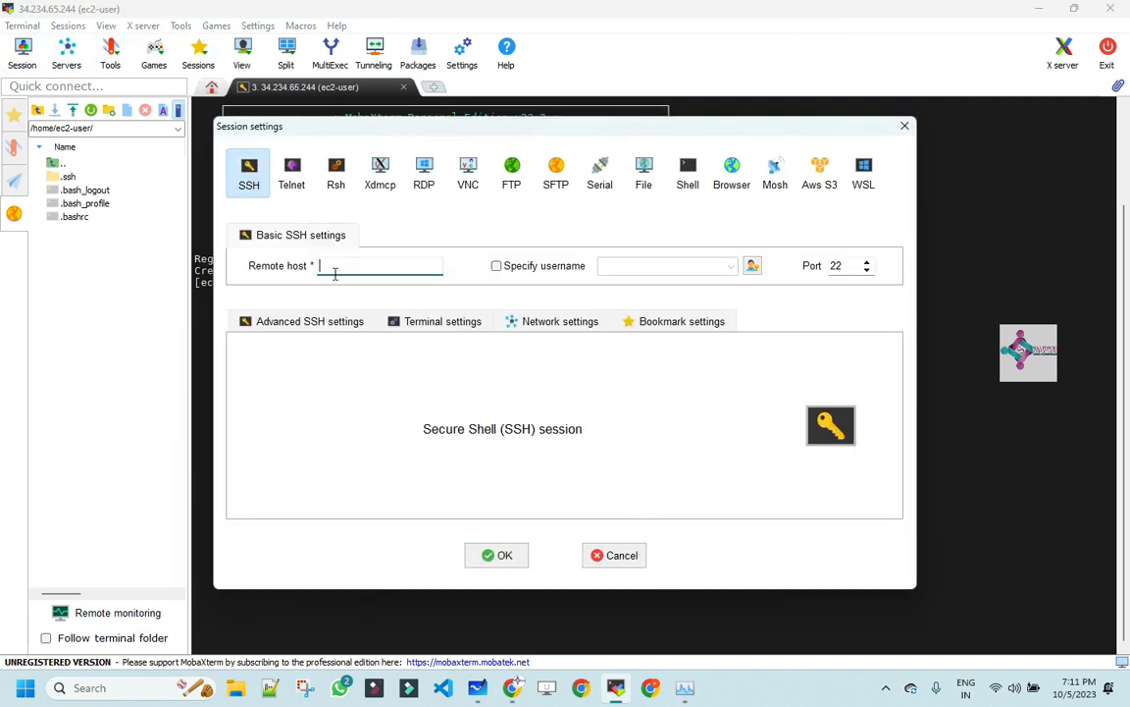
text(184.73.104.202)
click(496, 266)
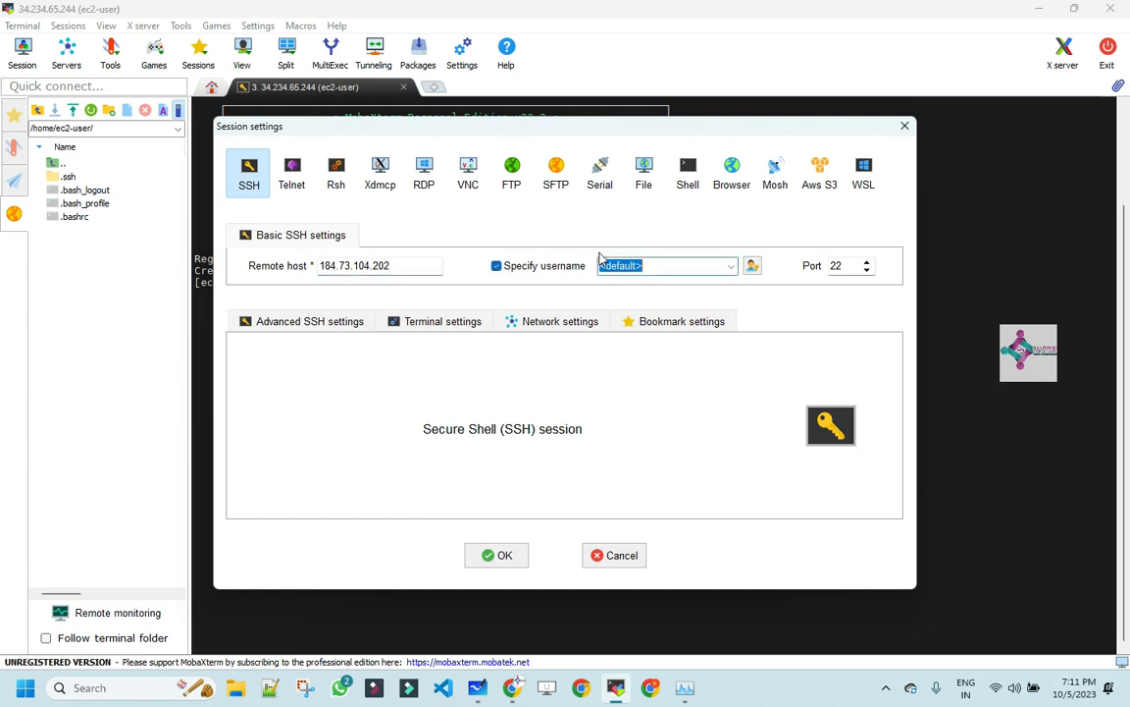
text(ec-user)
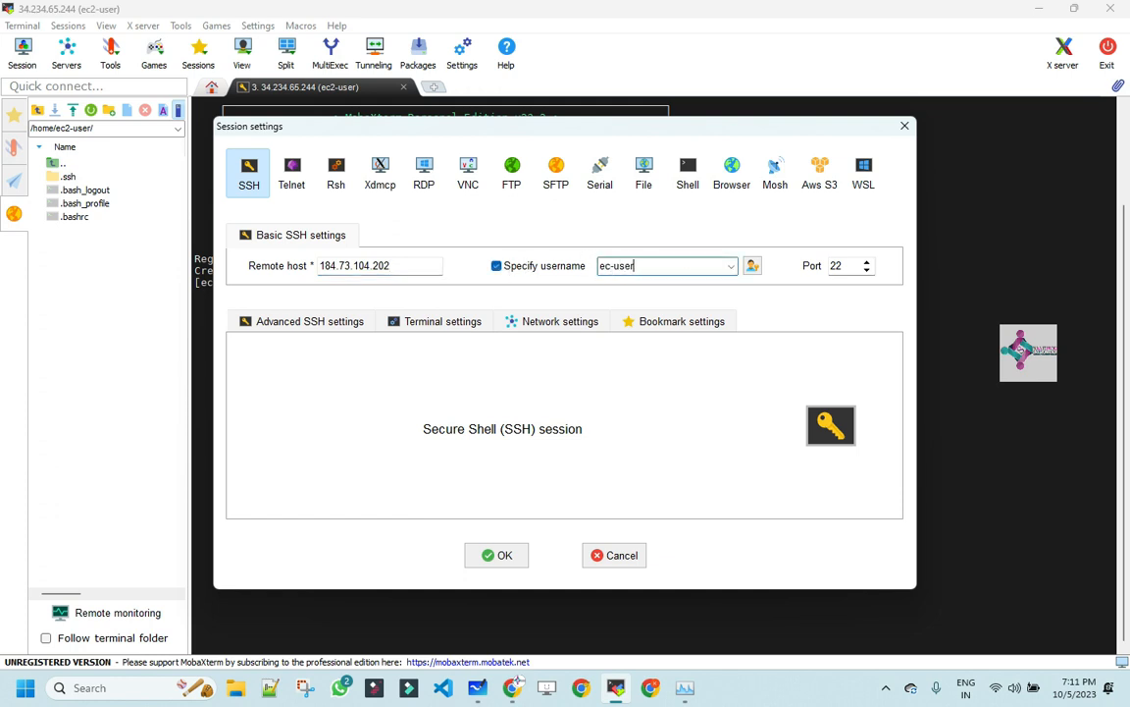
click(611, 270)
text(2)
Enable private key login with the mykeypair (1) file in the advanced SSH settings and start the session
click(284, 325)
click(291, 462)
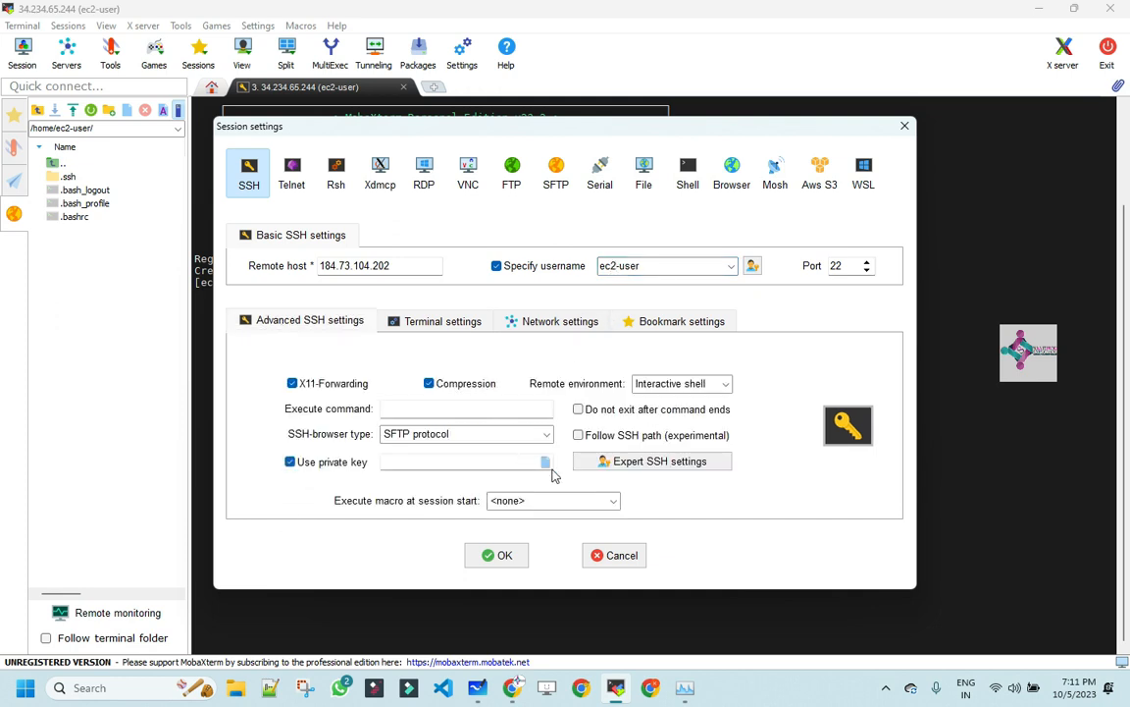
click(545, 462)
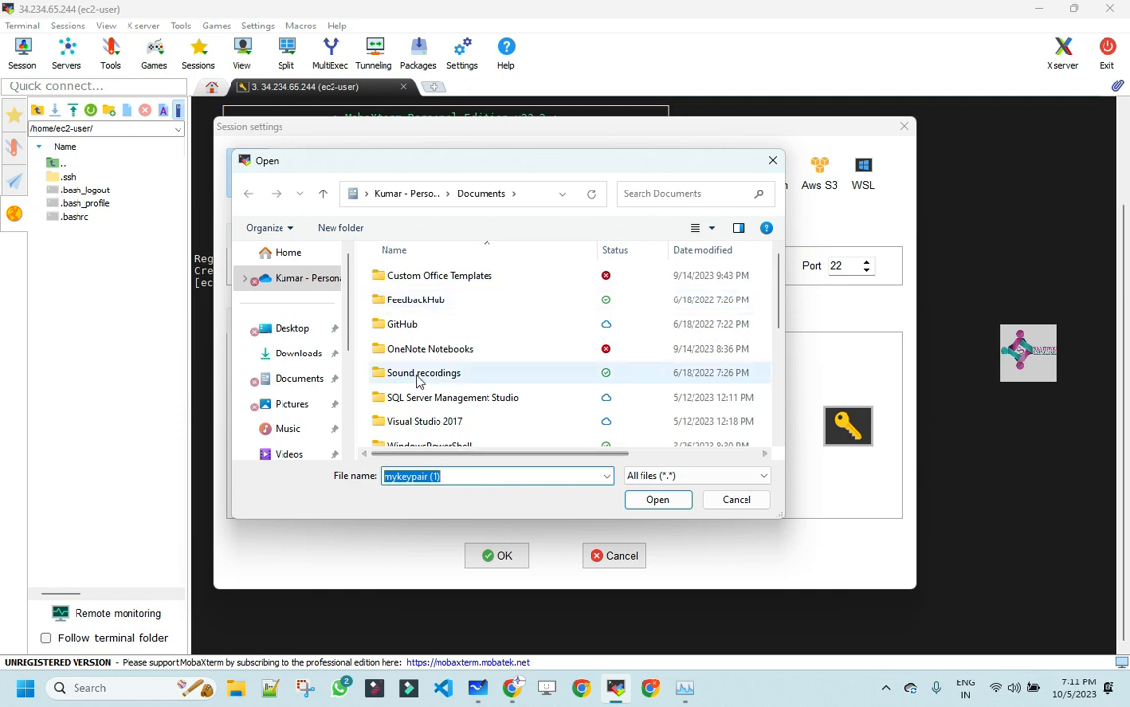
scroll(530, 403, down, 1)
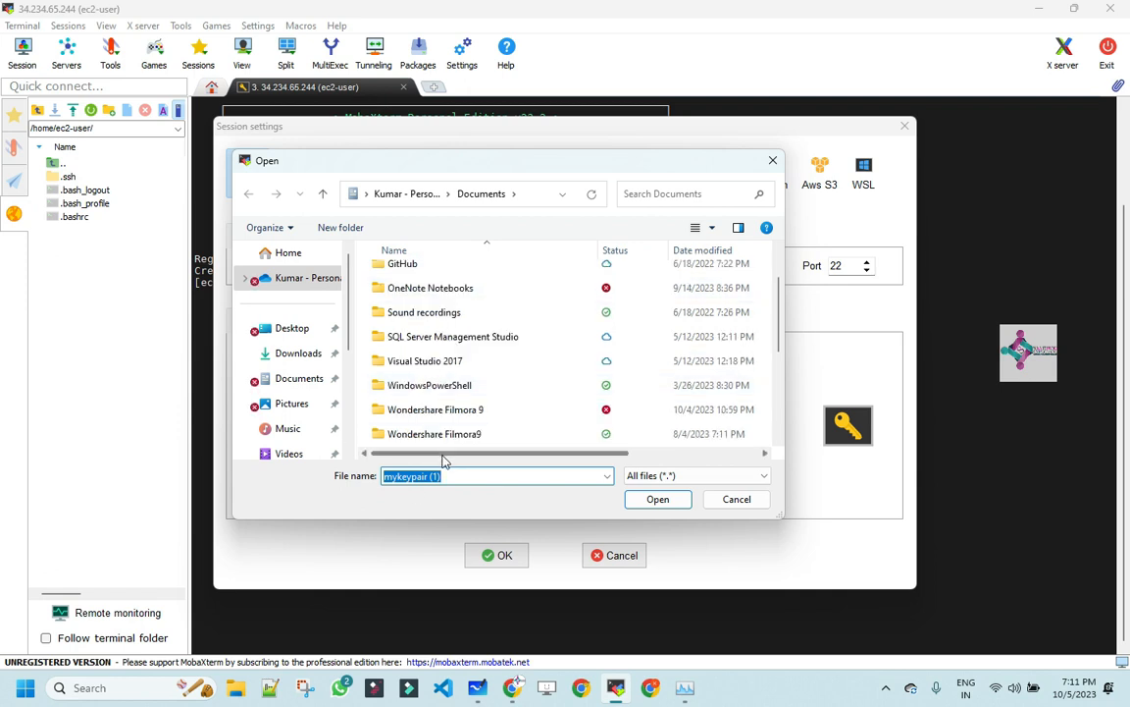
click(657, 498)
click(495, 555)
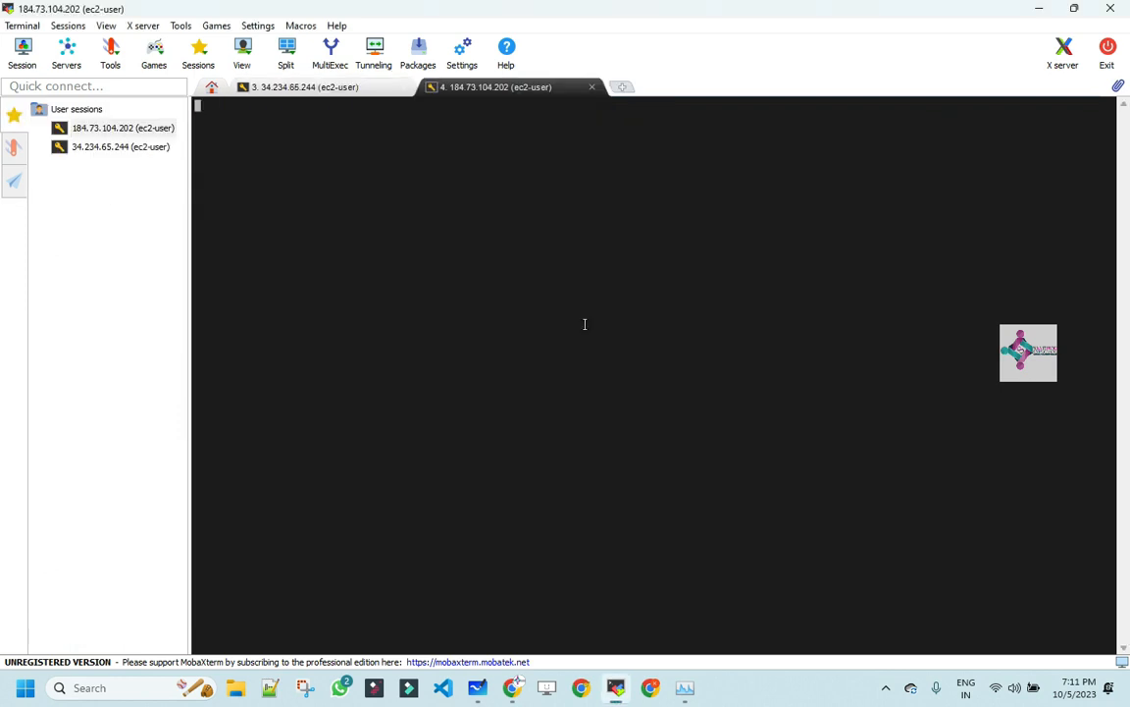
click(487, 388)
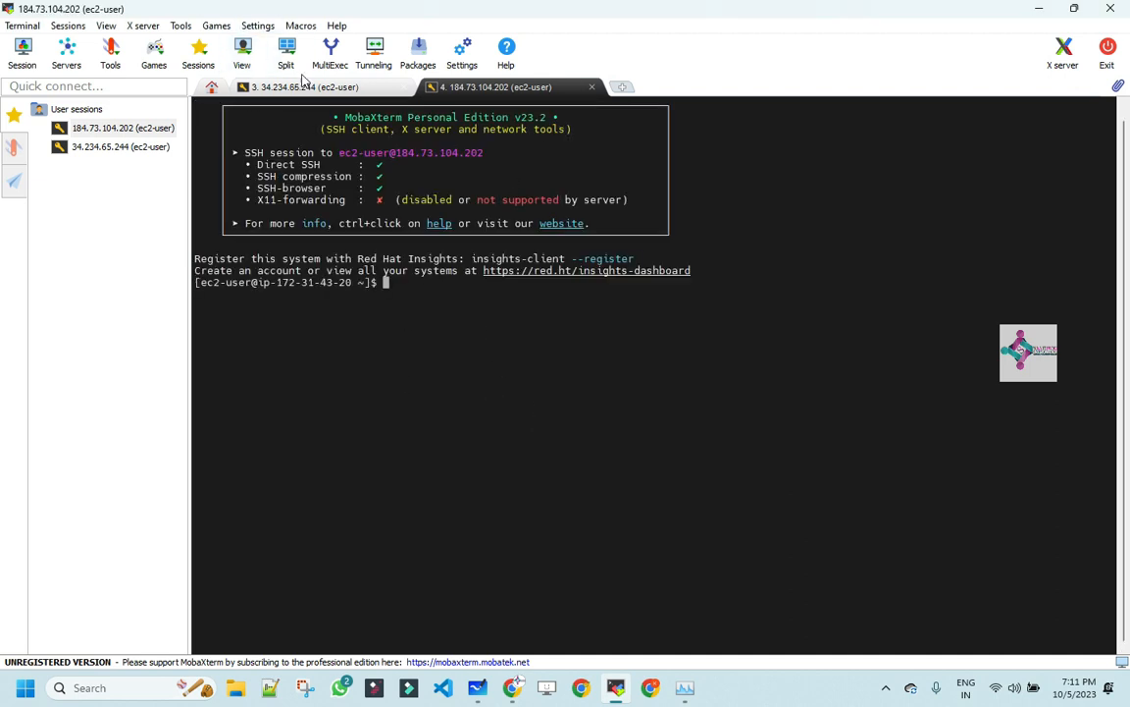
Compare the terminal sessions of the 34.234.65.244 and 184.73.104.202 instances
click(275, 86)
click(429, 90)
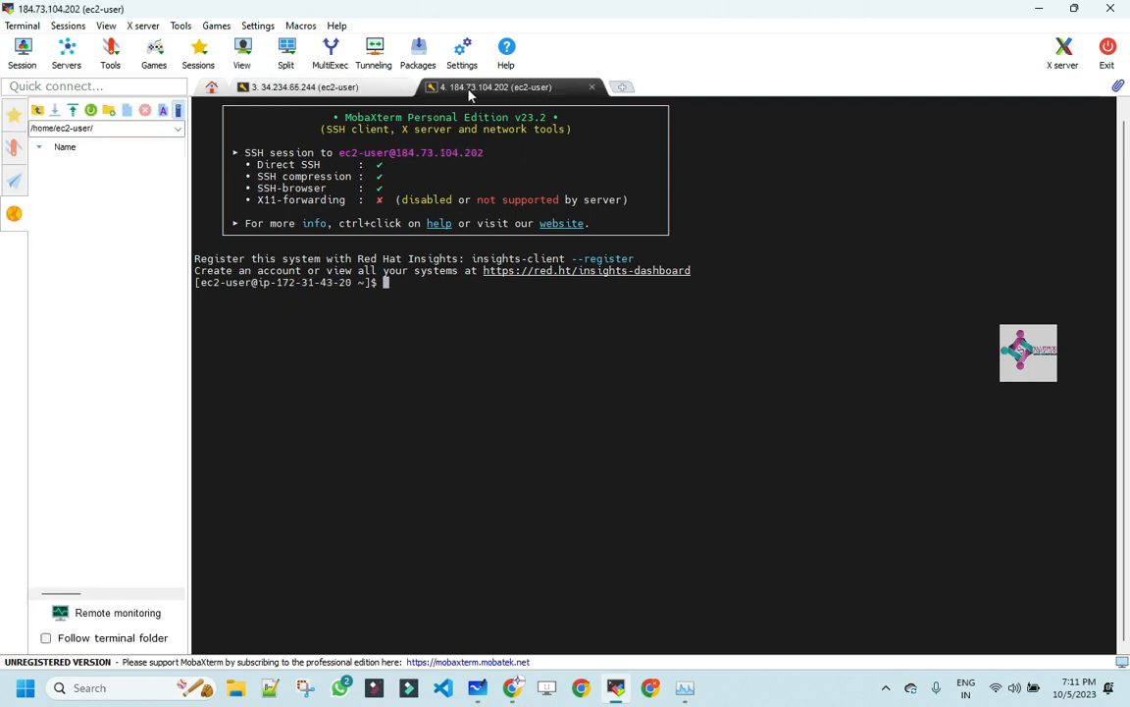
click(329, 88)
click(468, 87)
click(336, 90)
click(436, 87)
click(393, 88)
click(437, 86)
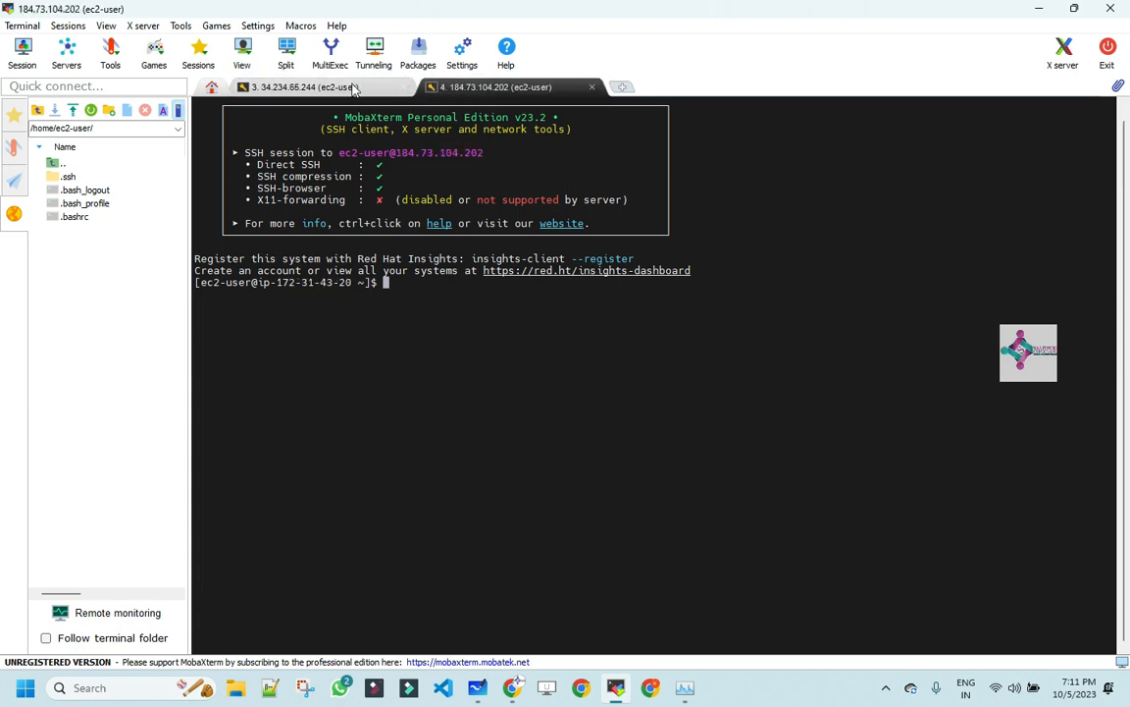
click(320, 87)
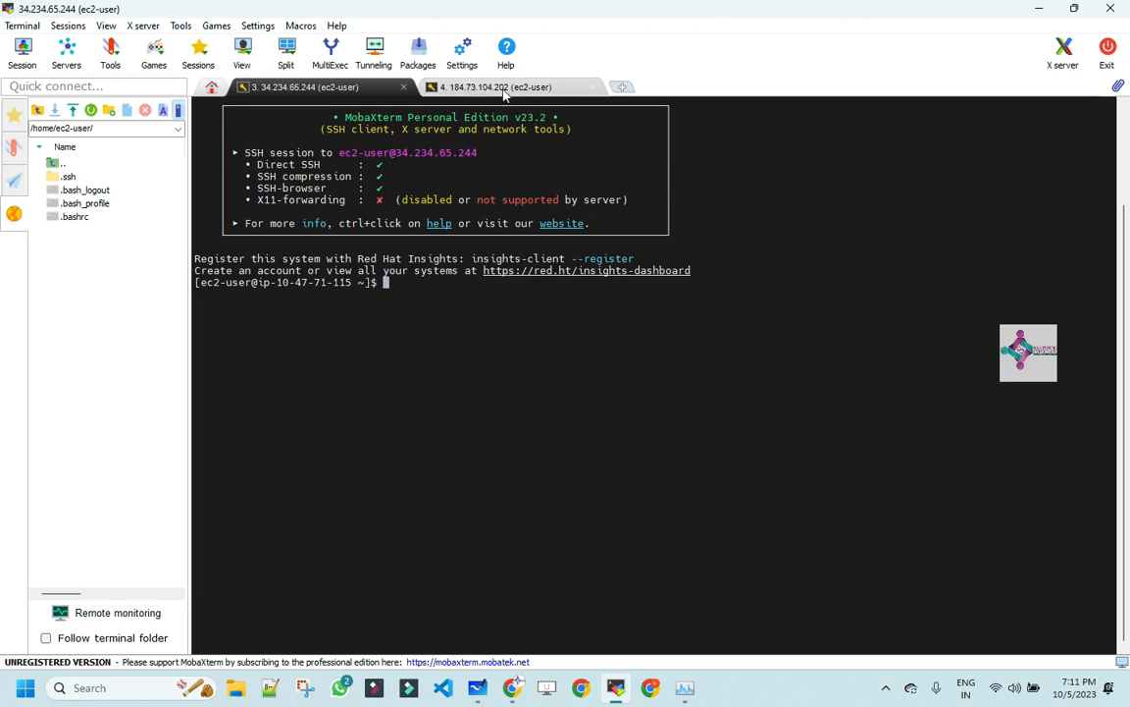
Copy Payrollec2's private IPv4 address from its instance summary in Chrome and return to the 34.234.65.244 session in MobaXterm
key(alt+Tab)
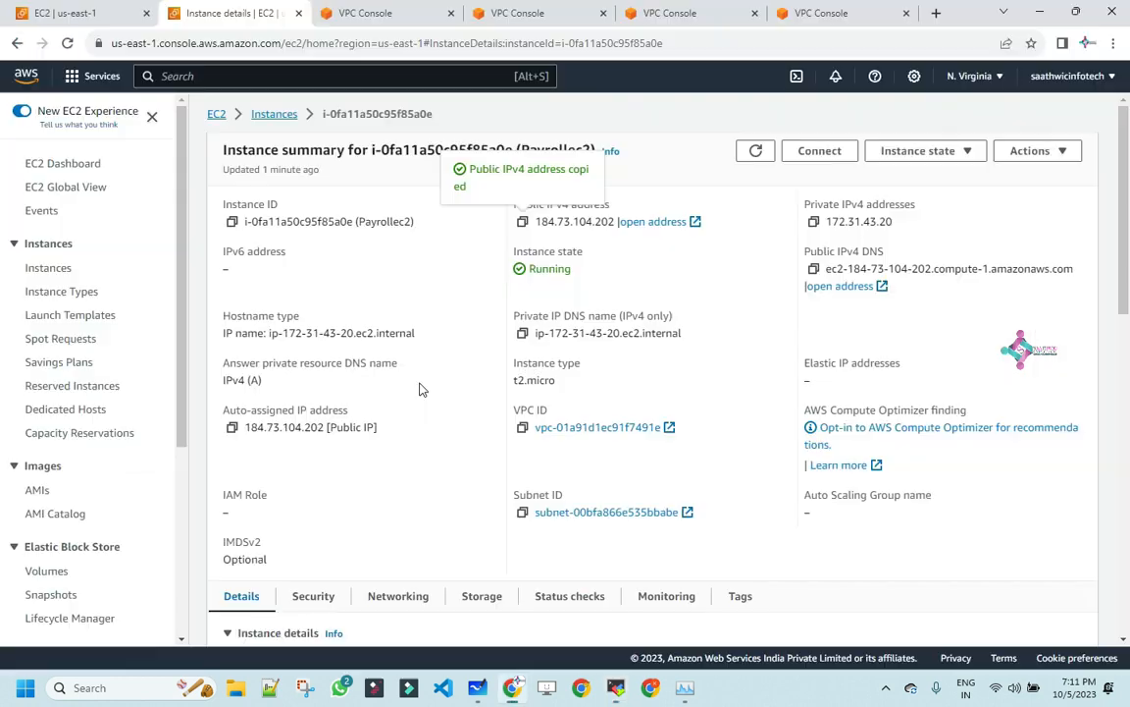
key(alt+Tab)
click(816, 224)
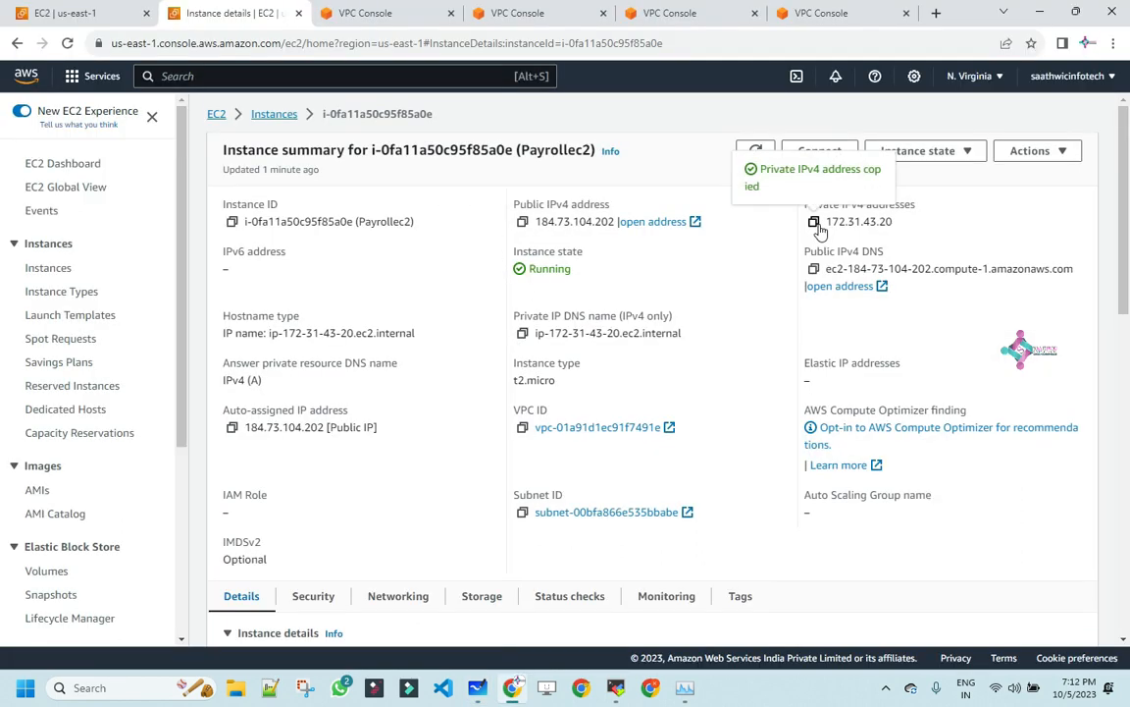
key(alt+Tab)
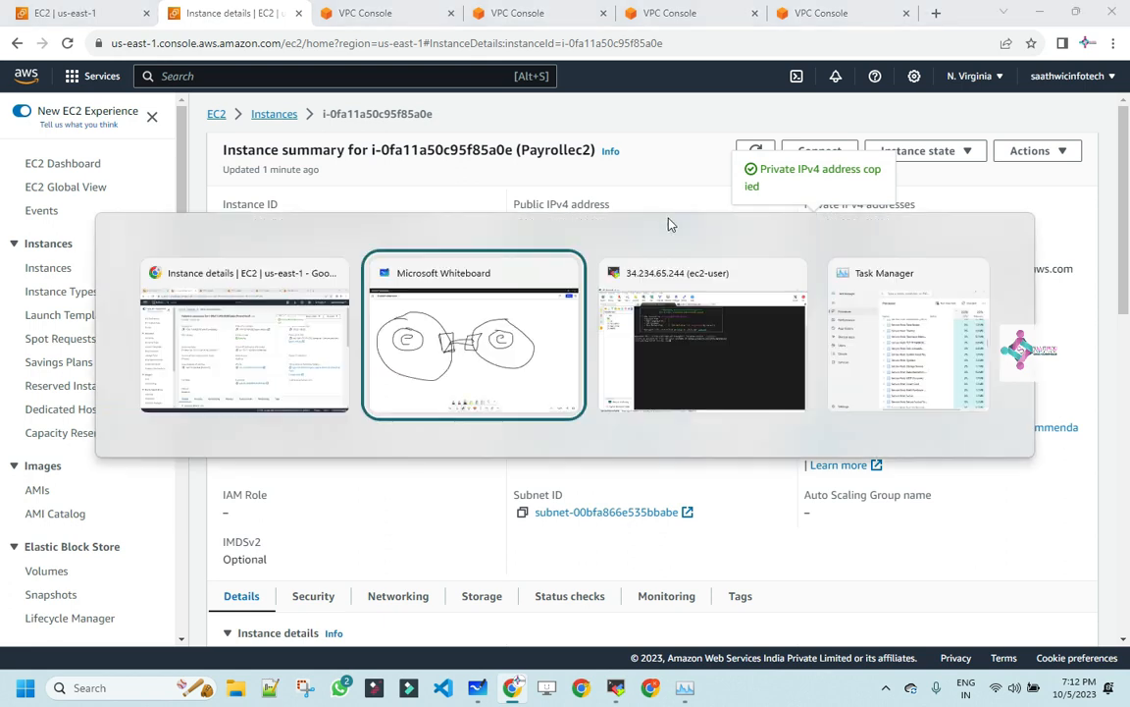
key(alt+Tab)
click(734, 293)
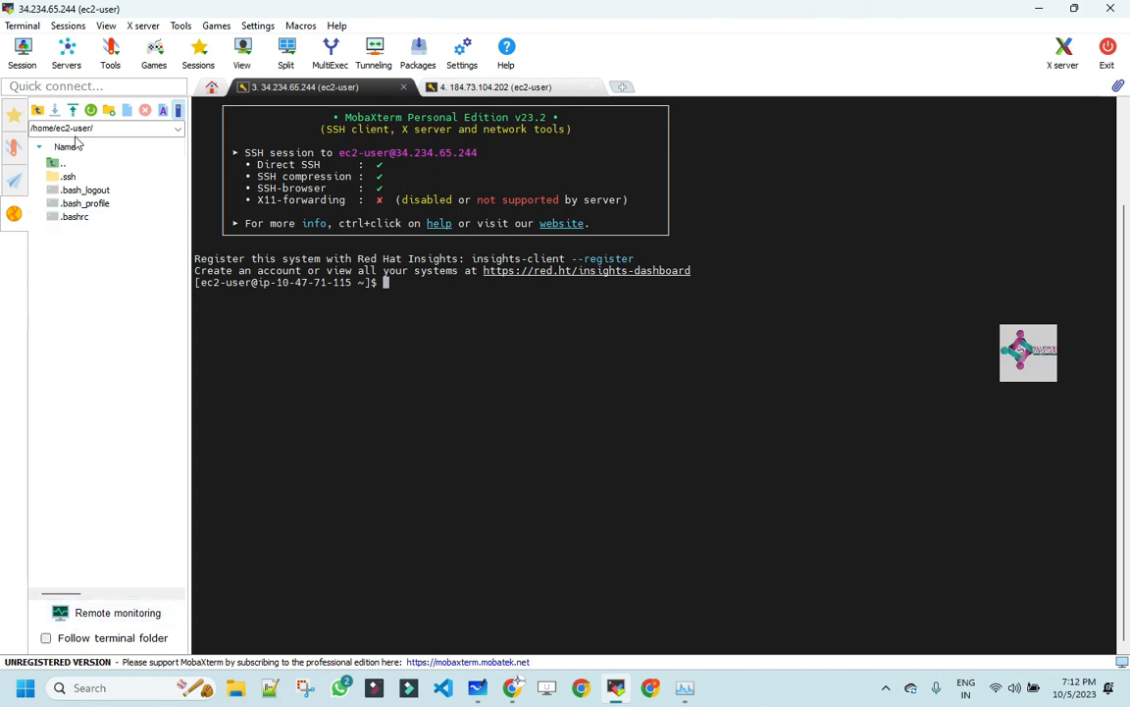
Upload mykeypair (1).pem from the Documents folder to /home/ec2-user/ on the 34.234.65.244 instance
click(72, 110)
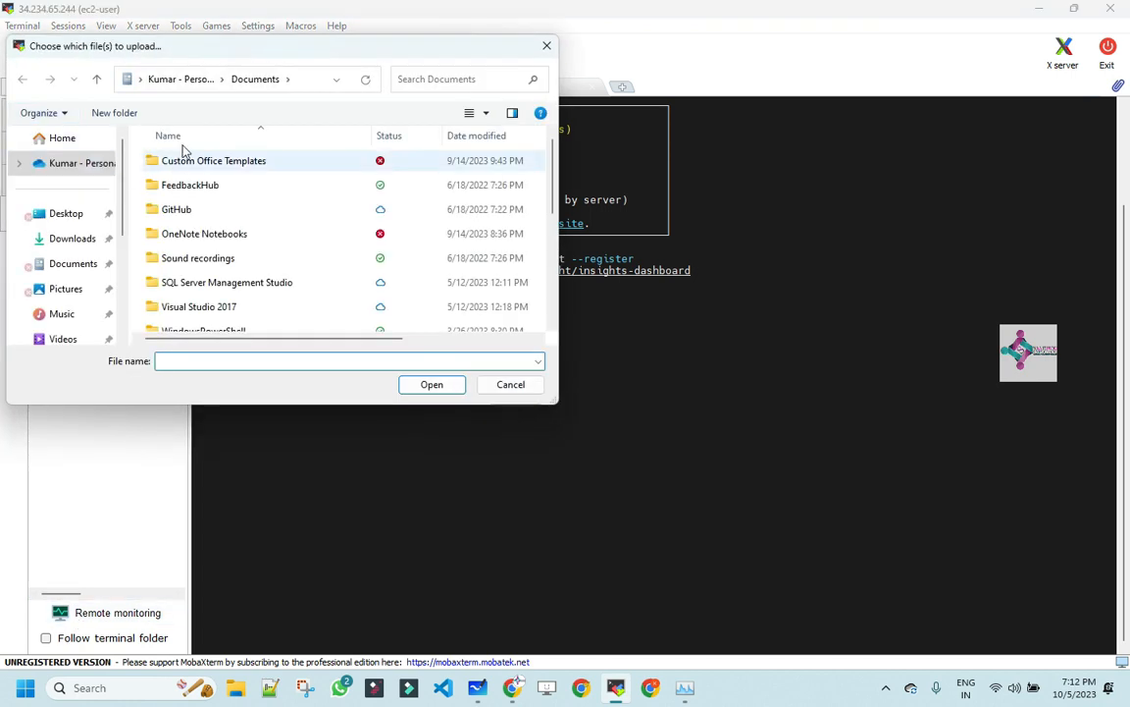
scroll(224, 226, down, 5)
click(202, 247)
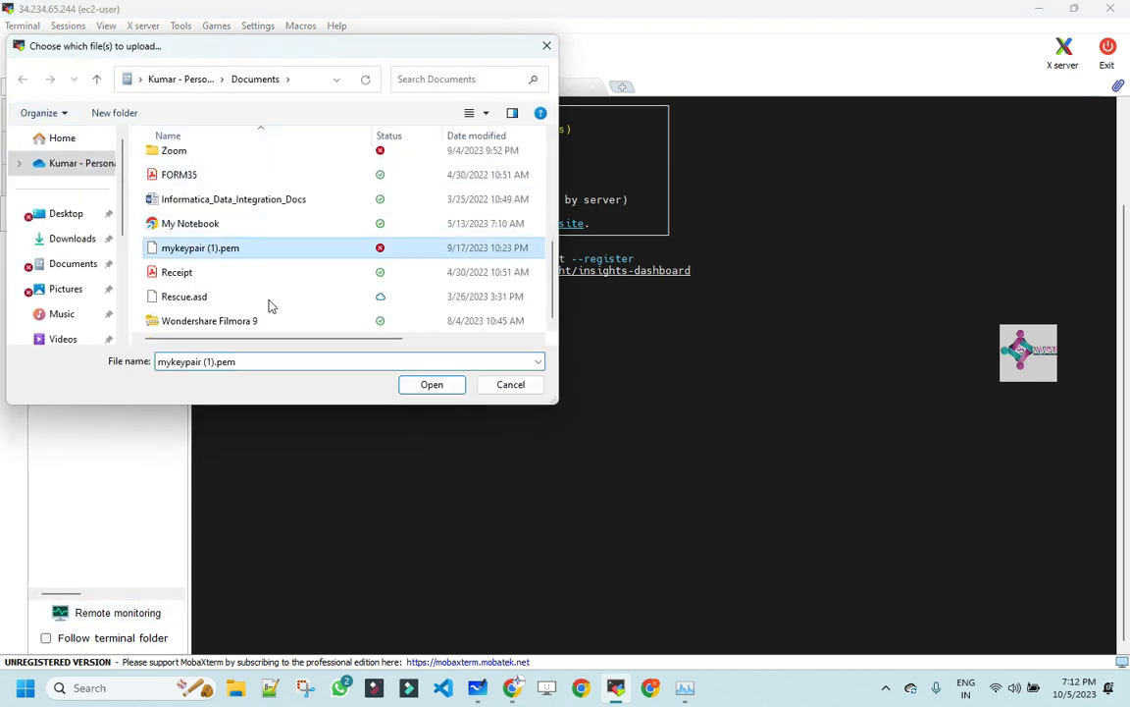
click(431, 385)
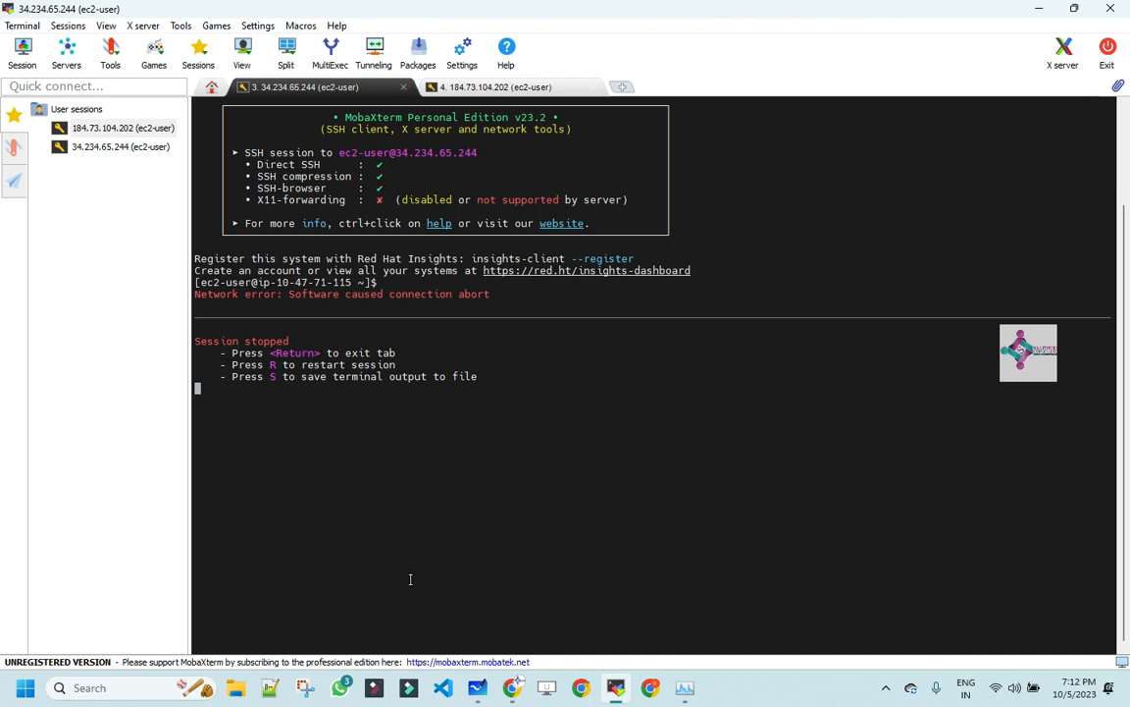
Restart the stopped 34.234.65.244 session and list the home directory with ls -tlr
key(r)
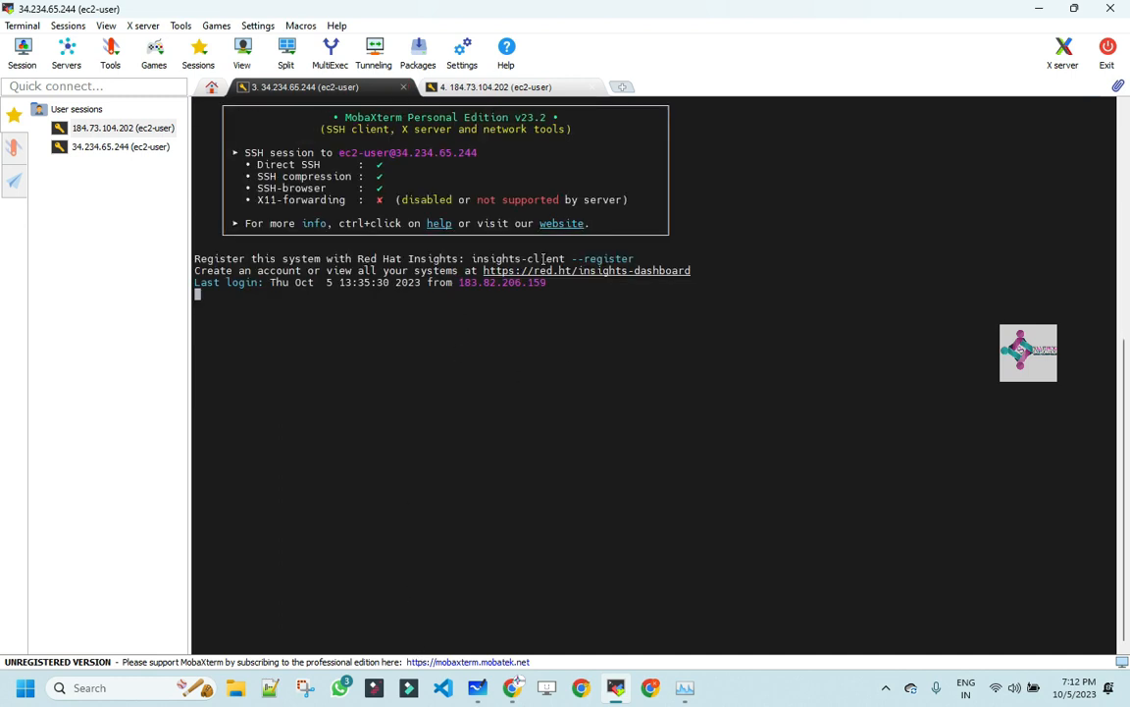
text(ls -tlr)
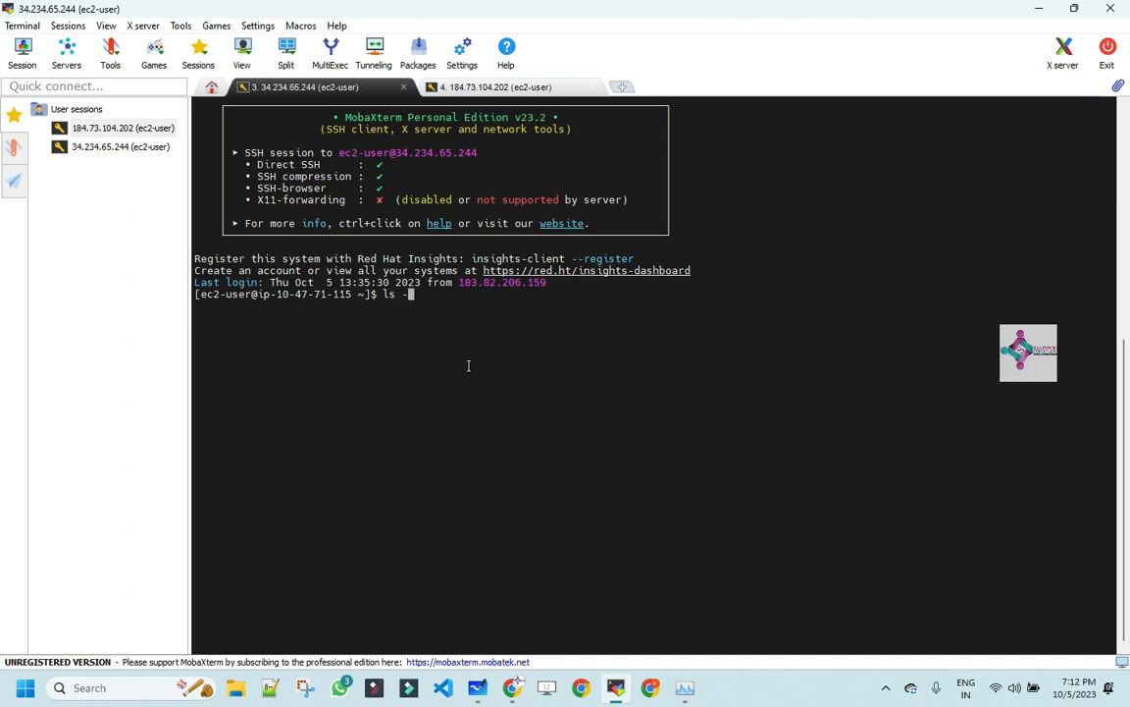
key(Return)
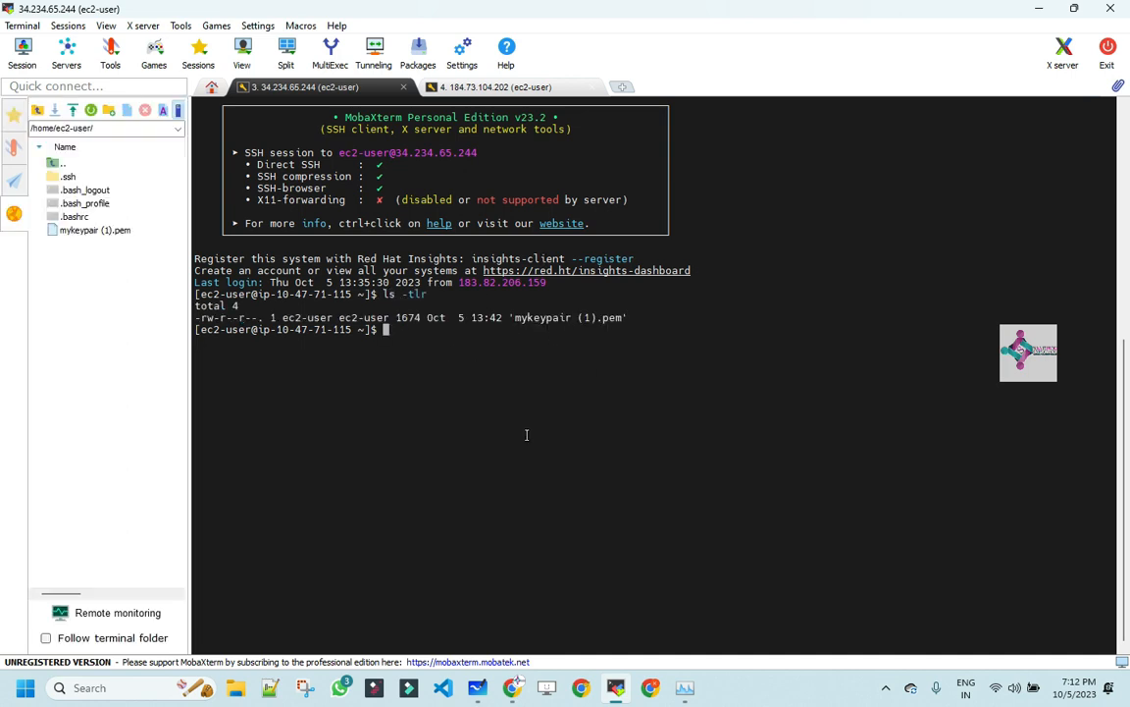
Rename 'mykeypair (1).pem' to authfile with mv and list the directory again
text(mv)
drag(511, 317, 627, 317)
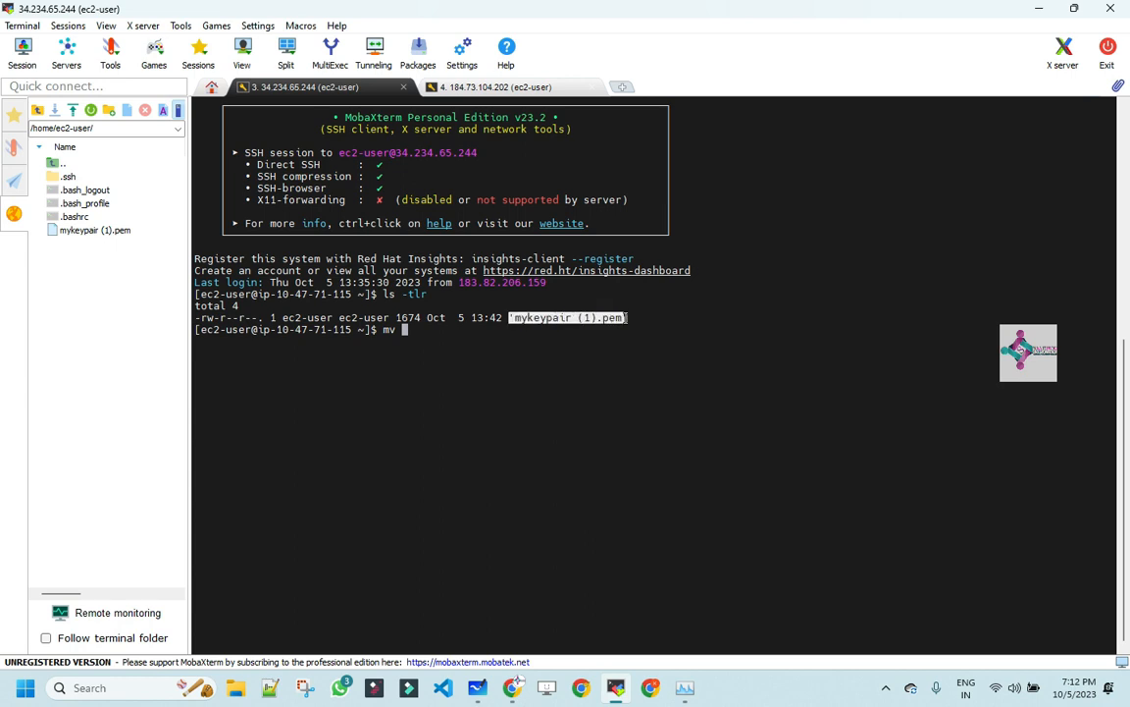
right_click(626, 352)
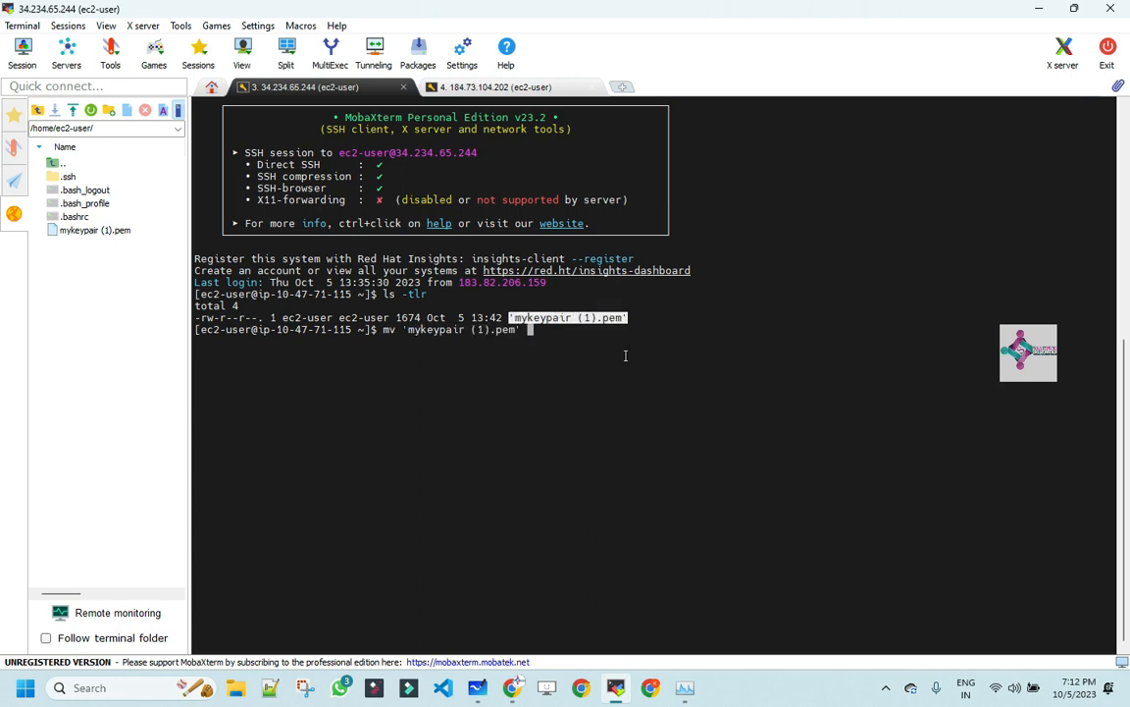
text(authfile)
key(Return)
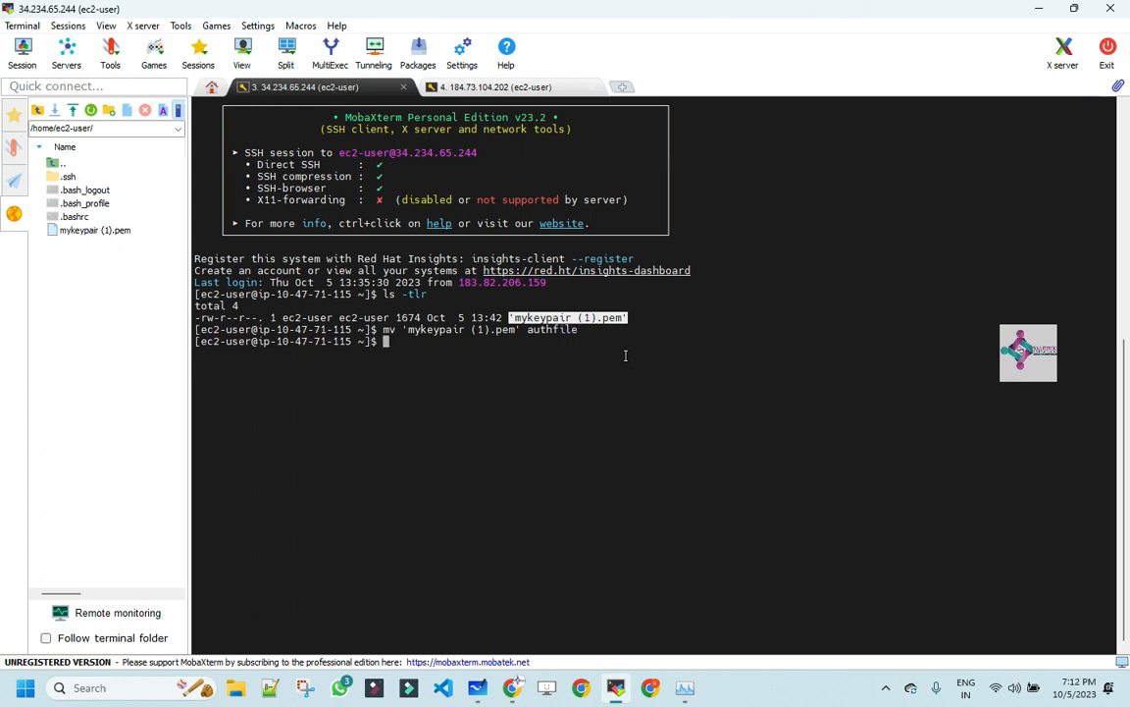
text(ls -tlr)
key(Return)
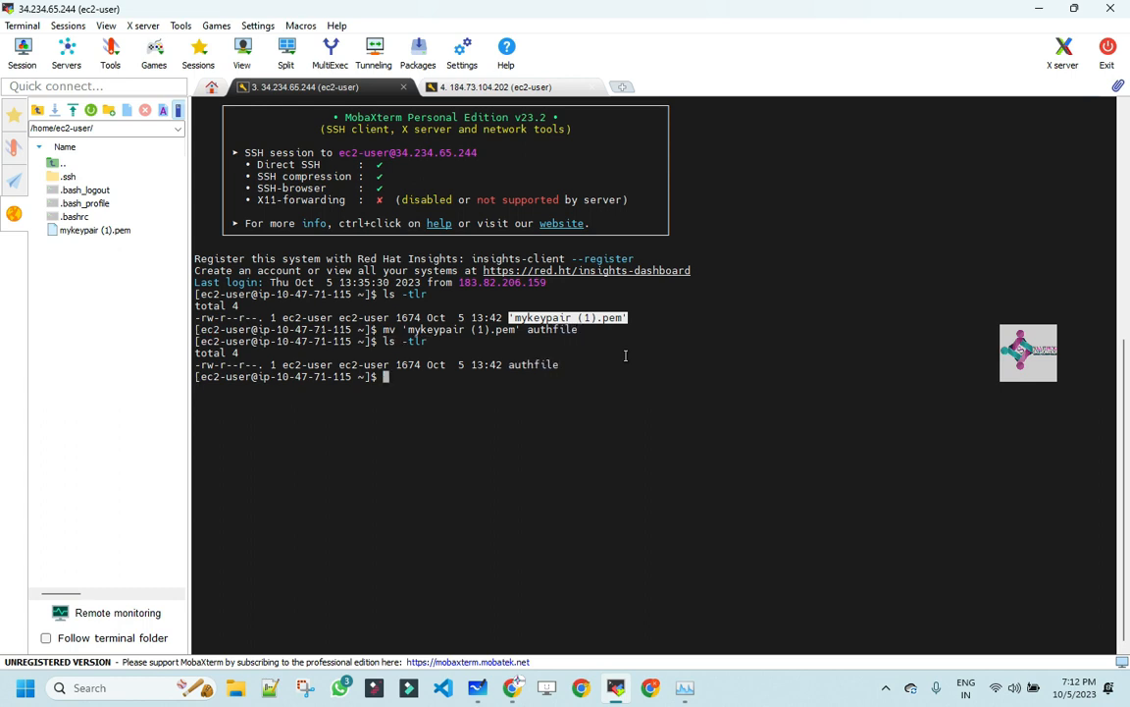
Set the permissions of authfile to 400 with chmod and check them with ls -tlr
double_click(533, 364)
text(chm)
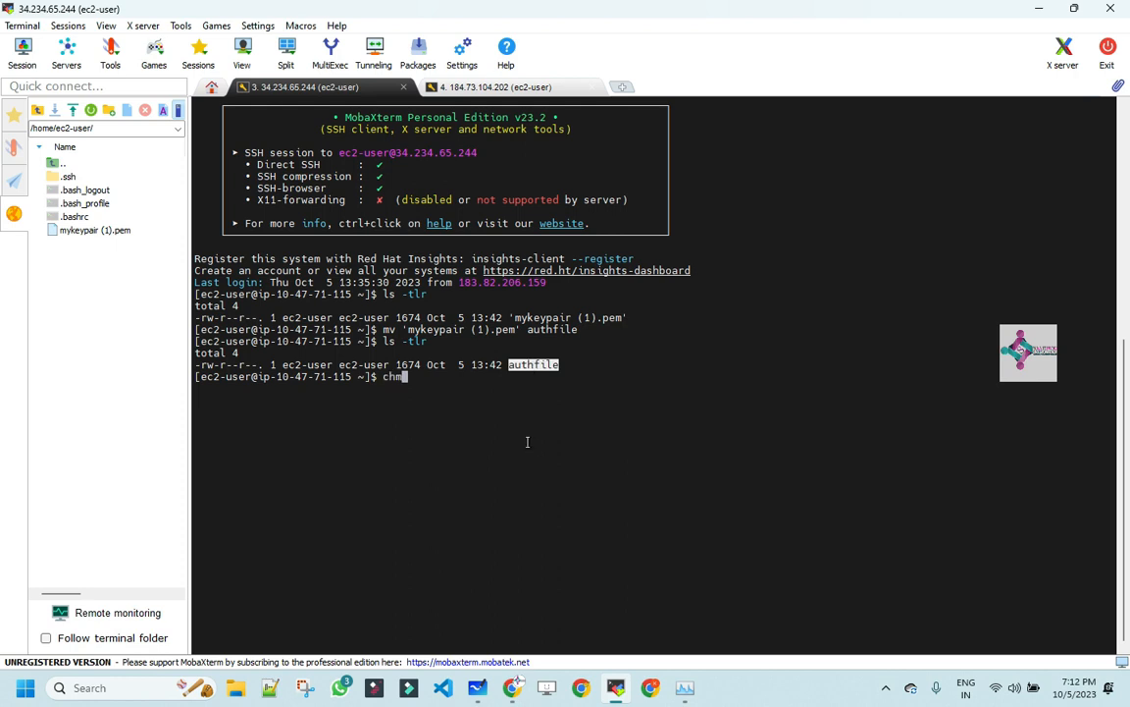
text(od 400)
right_click(527, 442)
key(Return)
text(ls -tlr)
key(Return)
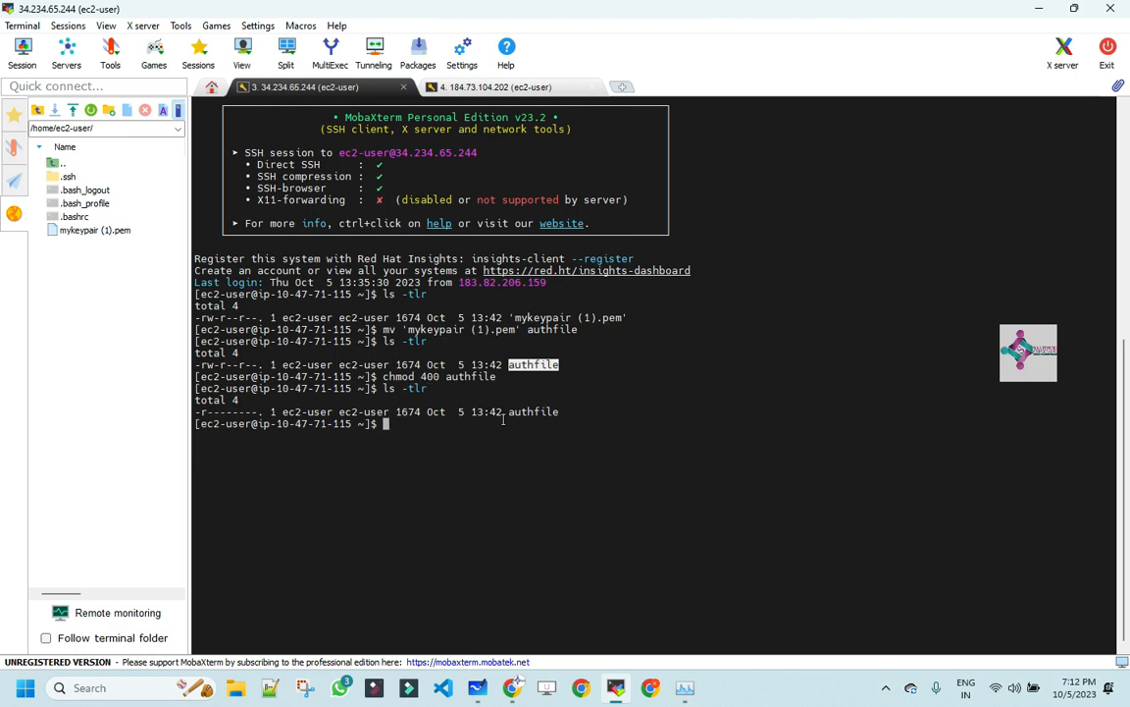
Review the 184.73.104.202 session, Payrollec2's private IPv4 address in Chrome and the VPC sketch in Whiteboard, ending in MobaXterm
click(481, 87)
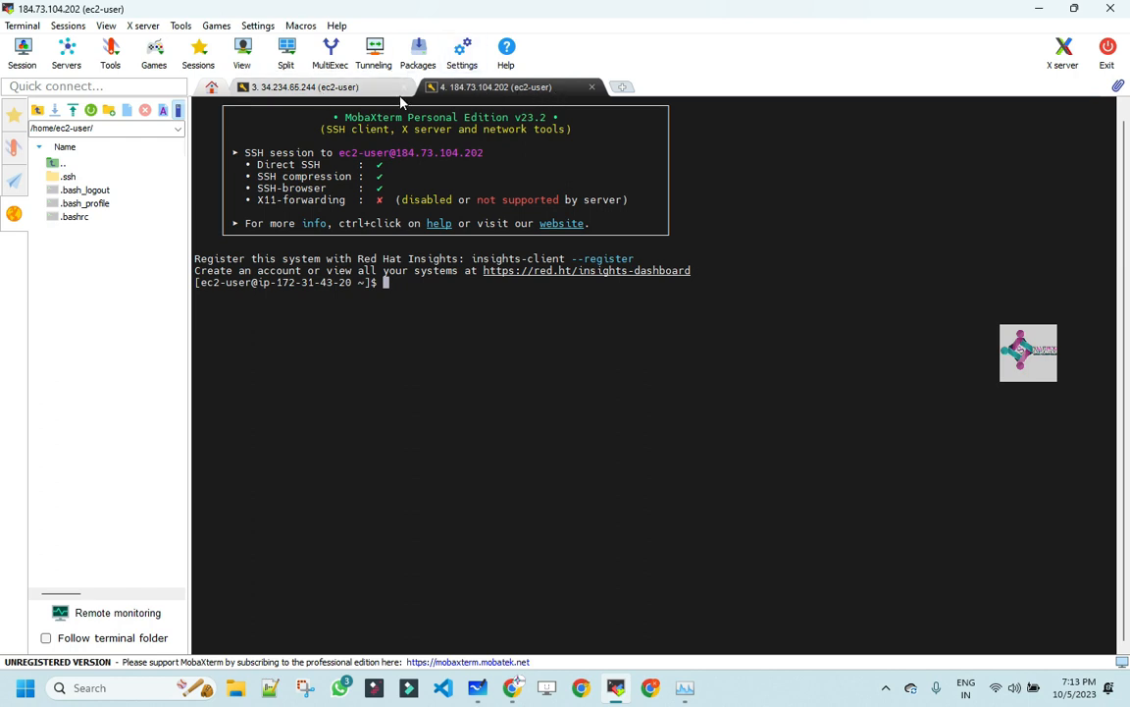
key(alt+Tab)
key(alt+Tab)
key(alt+Tab)
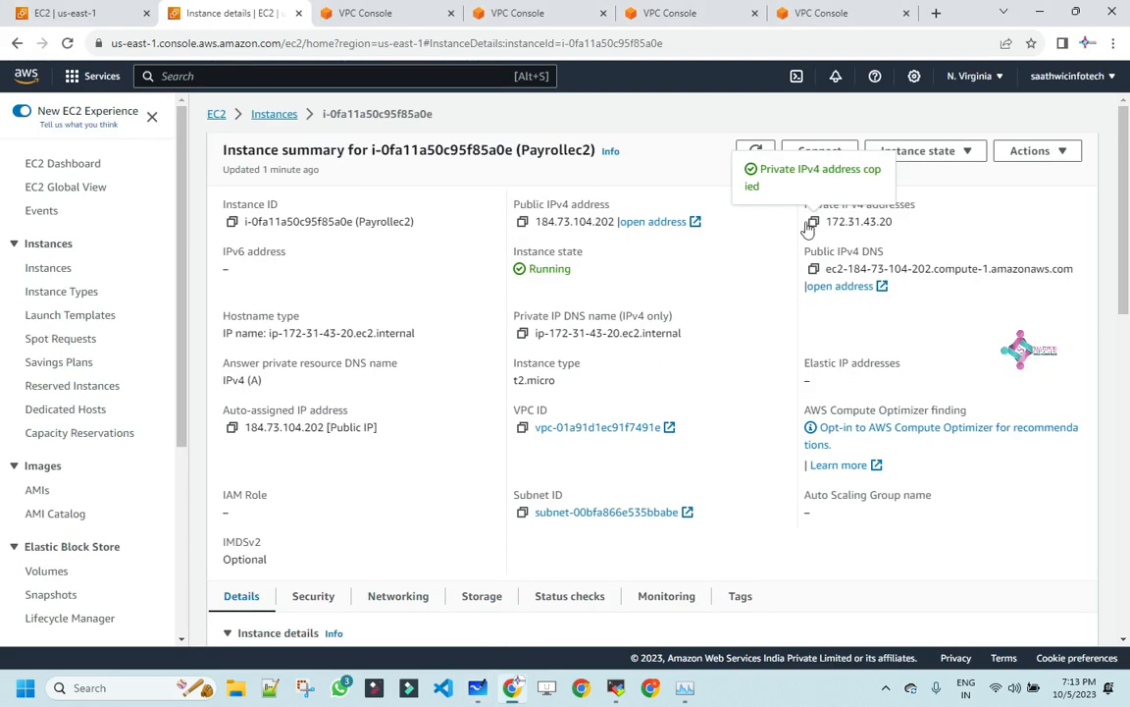
key(alt+Tab)
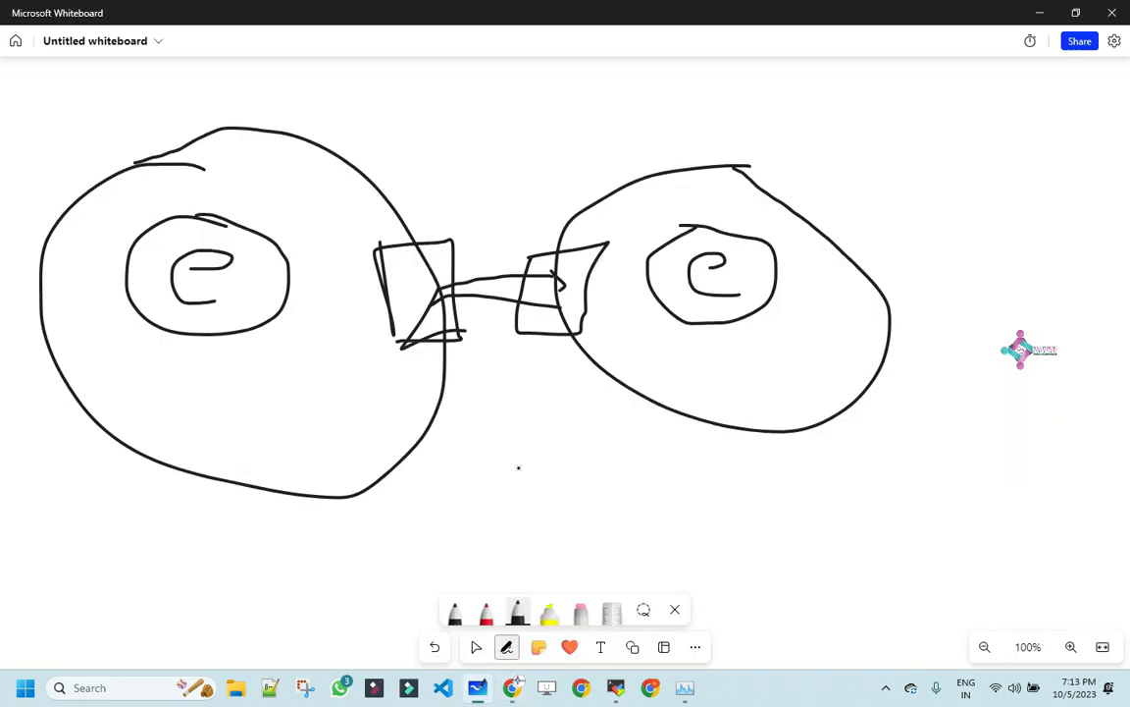
key(alt+Tab)
key(alt+Tab)
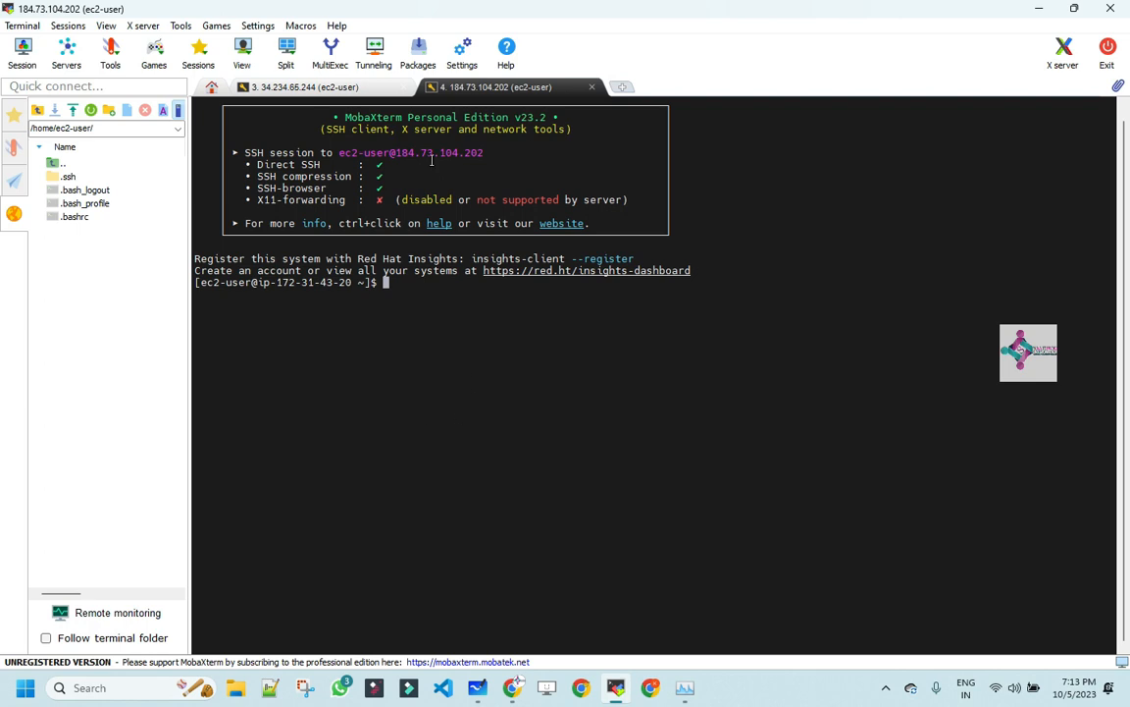
click(324, 88)
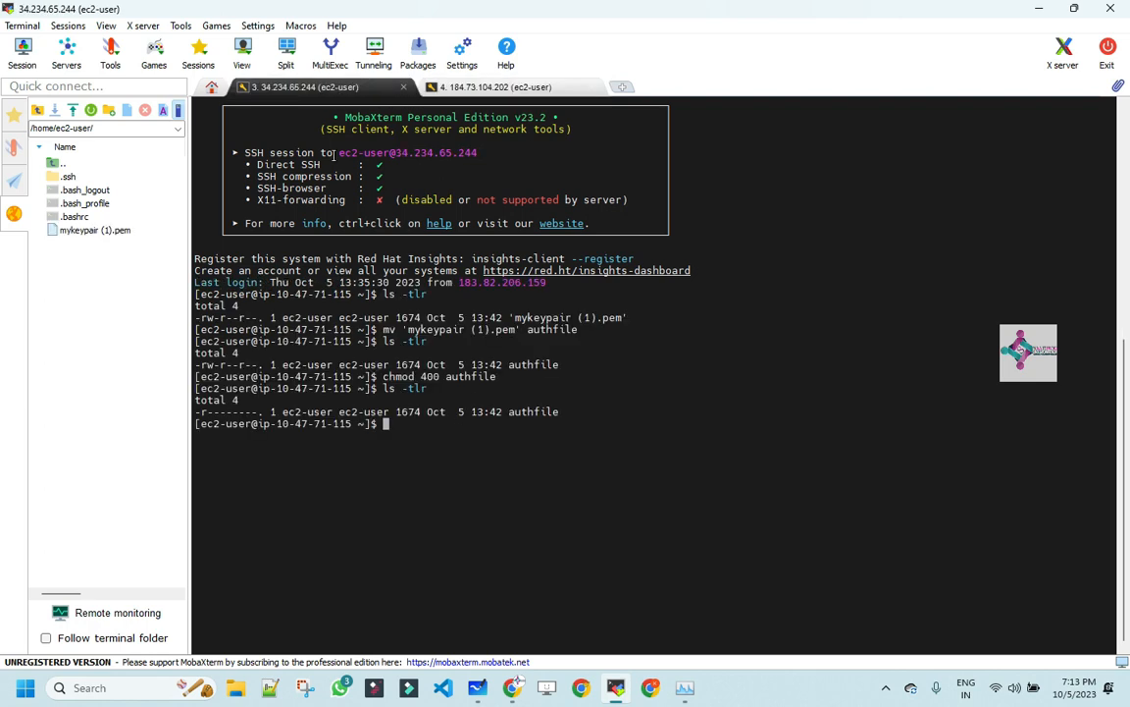
text(ssh -i authfile ec2-user)
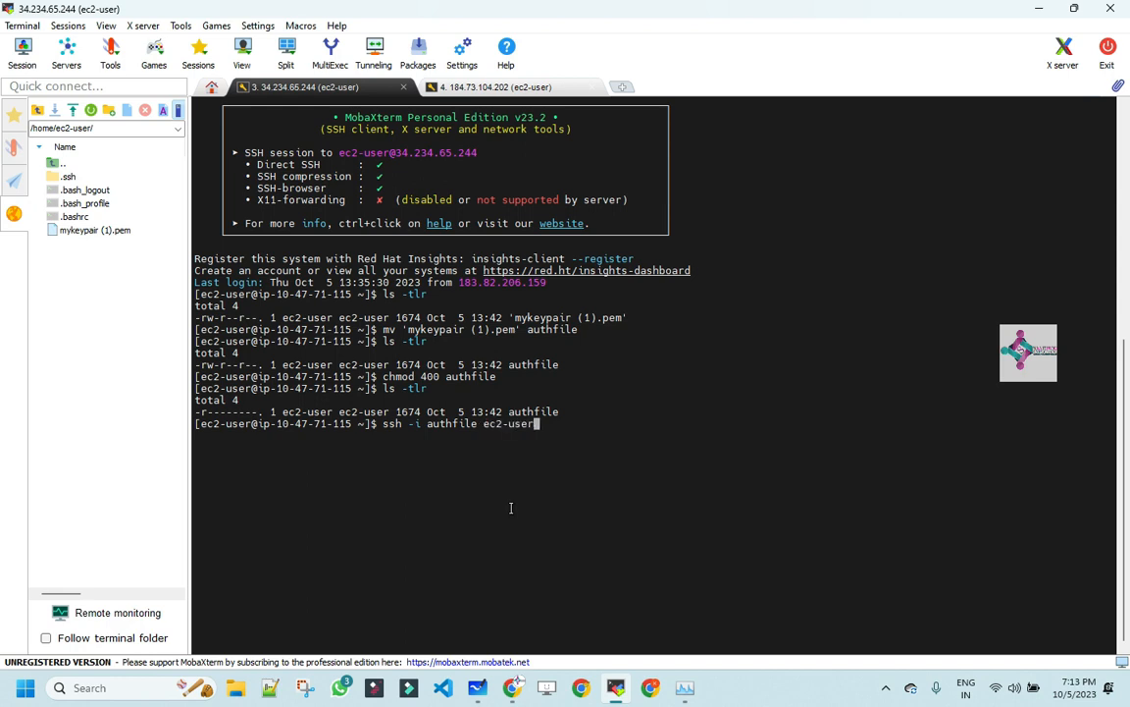
text(@)
right_click(510, 507)
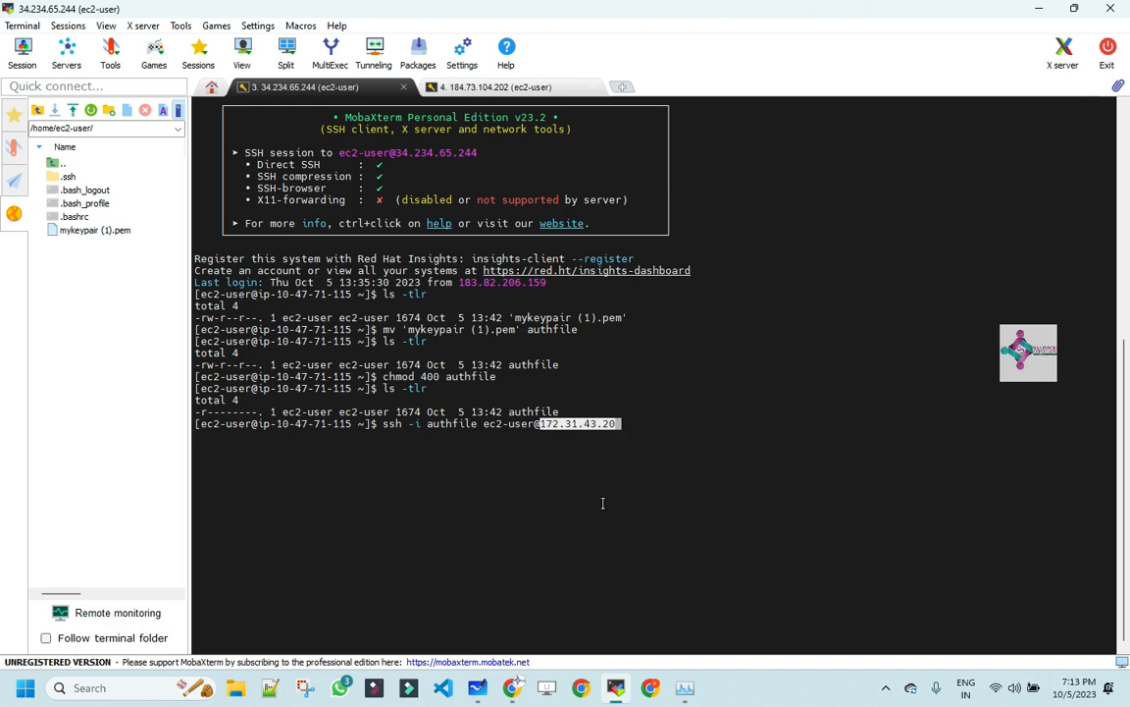
key(Return)
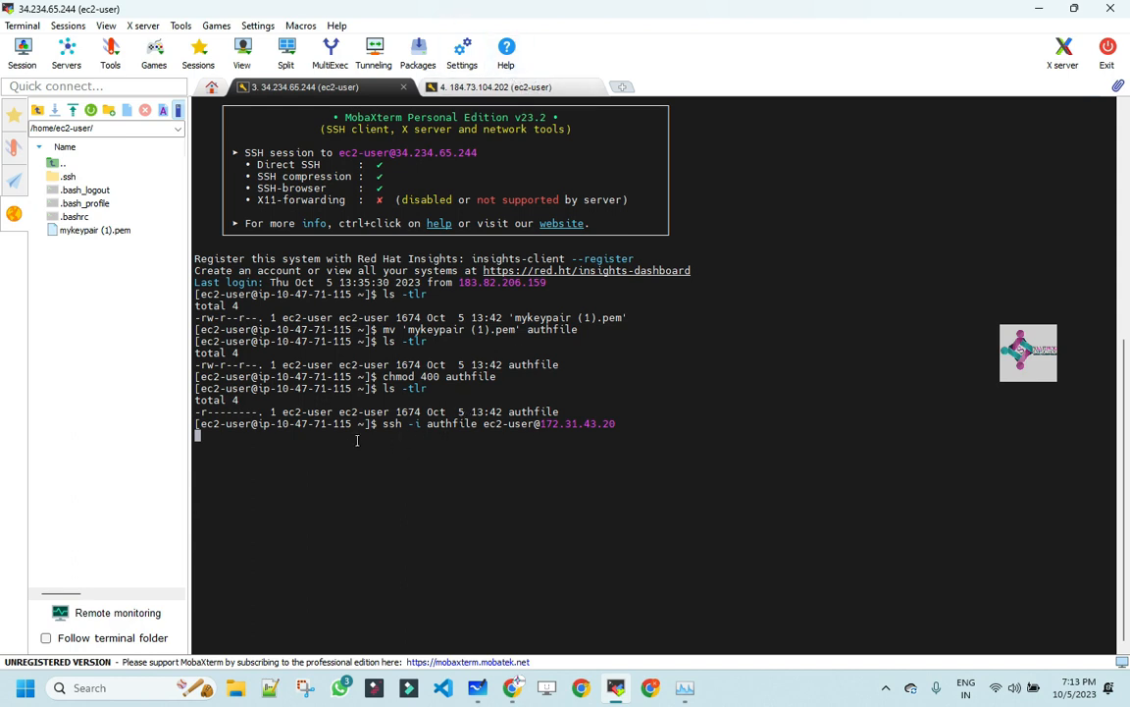
Compare the running SSH command in the 34.234.65.244 session with the target instance's own 184.73.104.202 session
drag(638, 421, 408, 423)
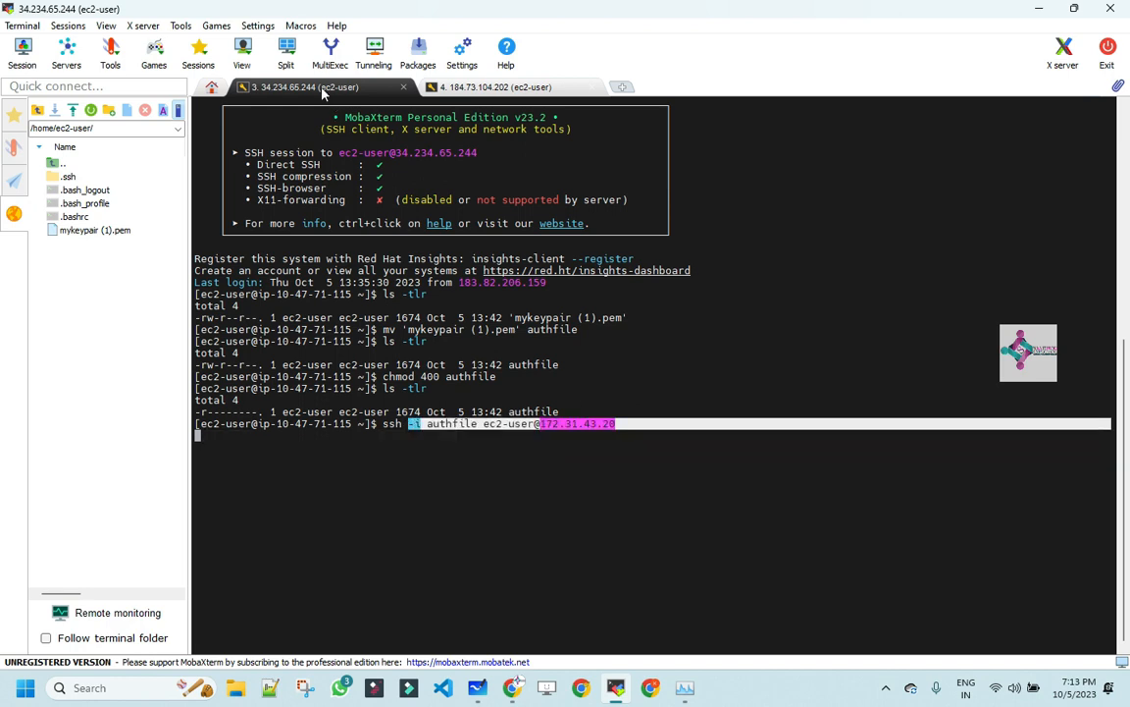
click(473, 87)
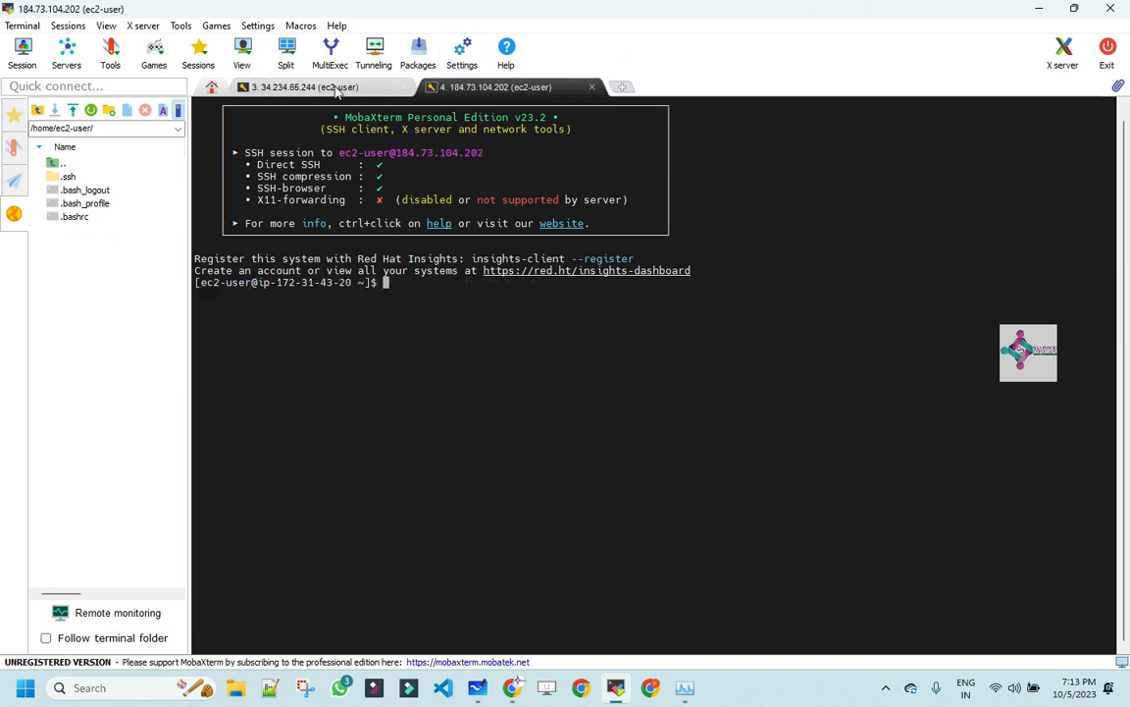
click(305, 87)
click(630, 425)
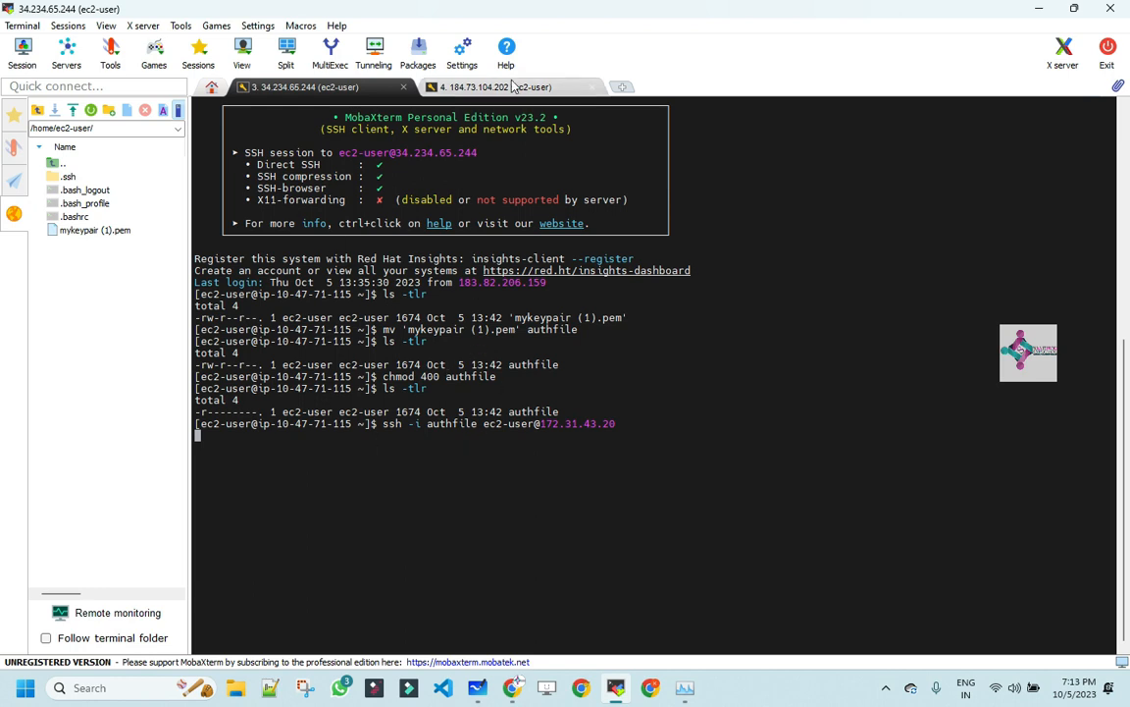
click(465, 86)
click(309, 92)
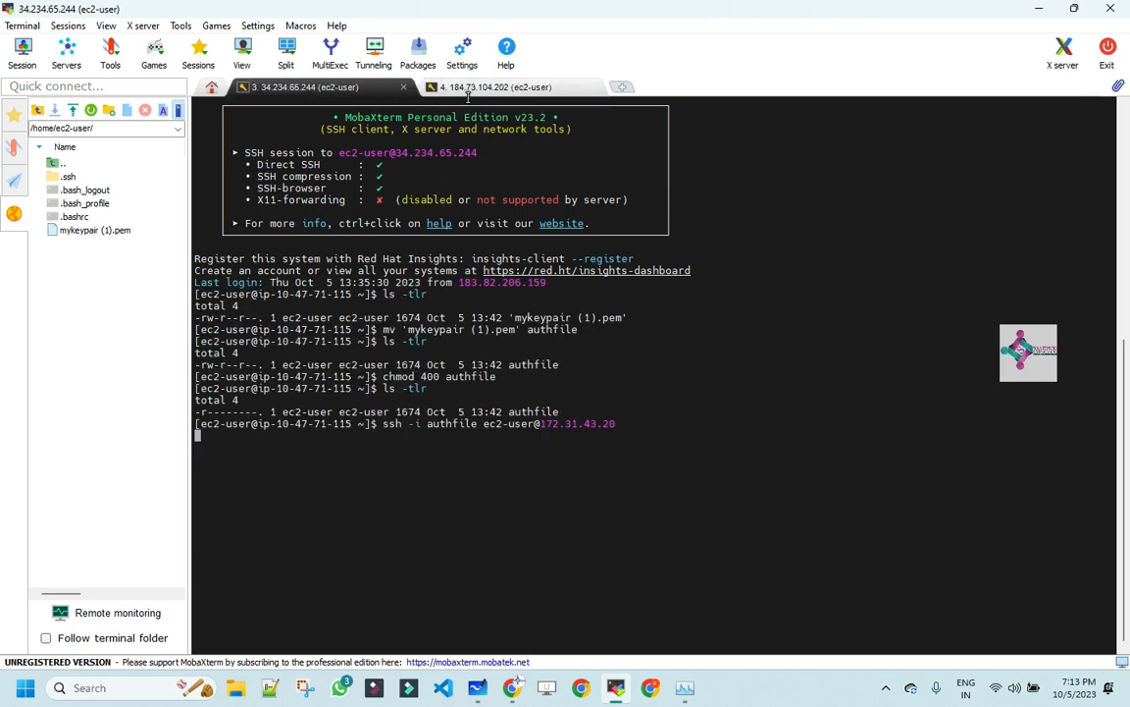
drag(636, 420, 385, 426)
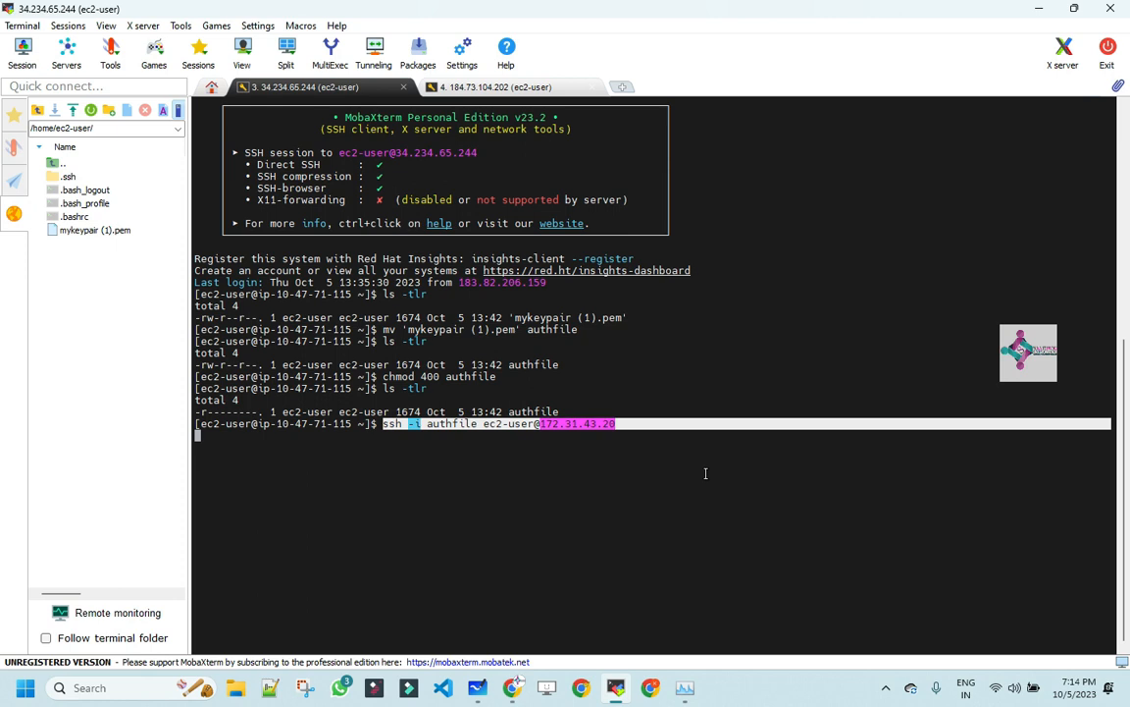
Switch to Chrome, show the HRVPC details page and close the three other VPC Console pages
key(alt+Tab)
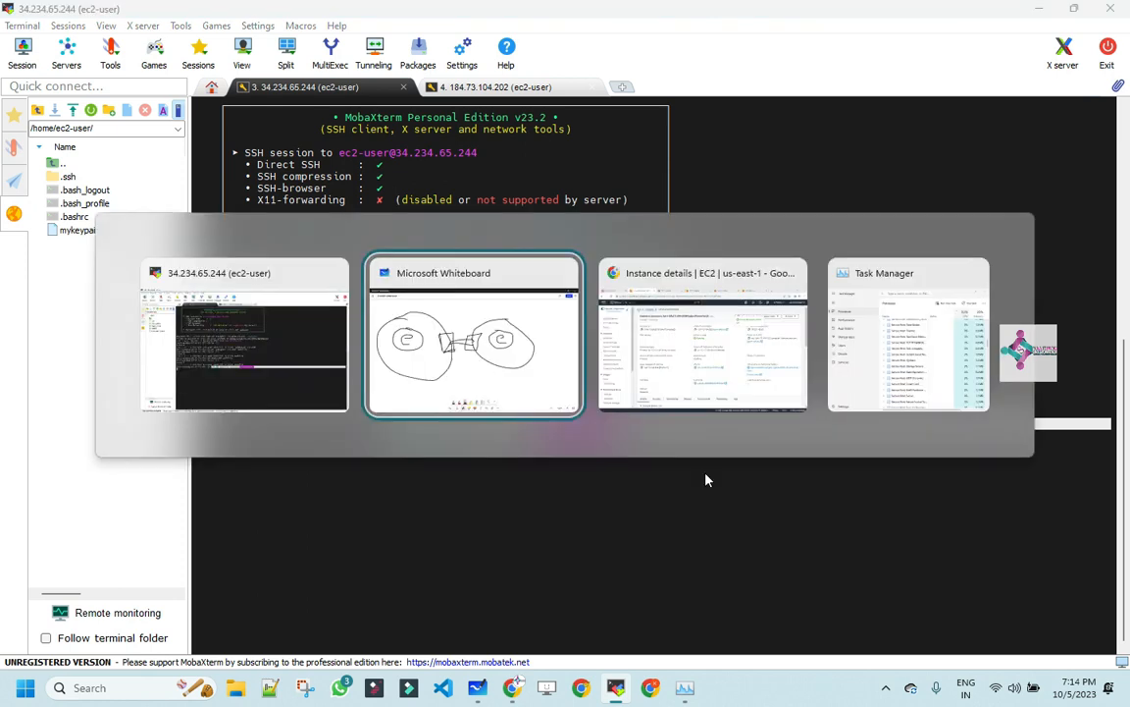
key(alt+Tab)
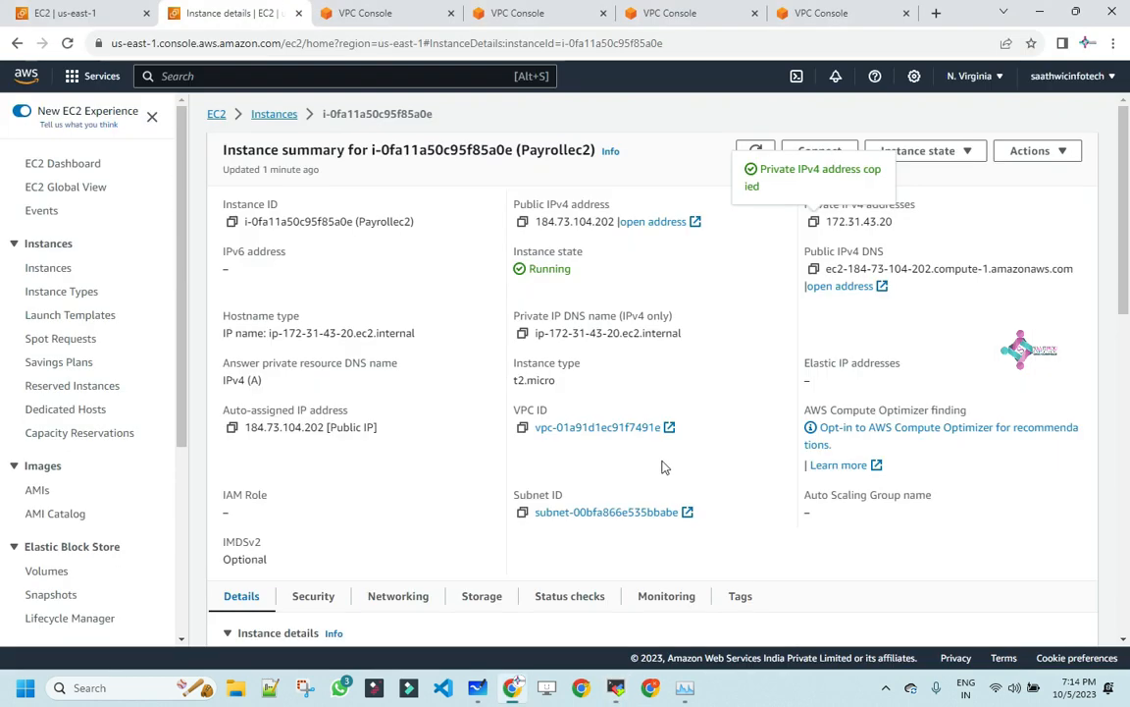
click(402, 20)
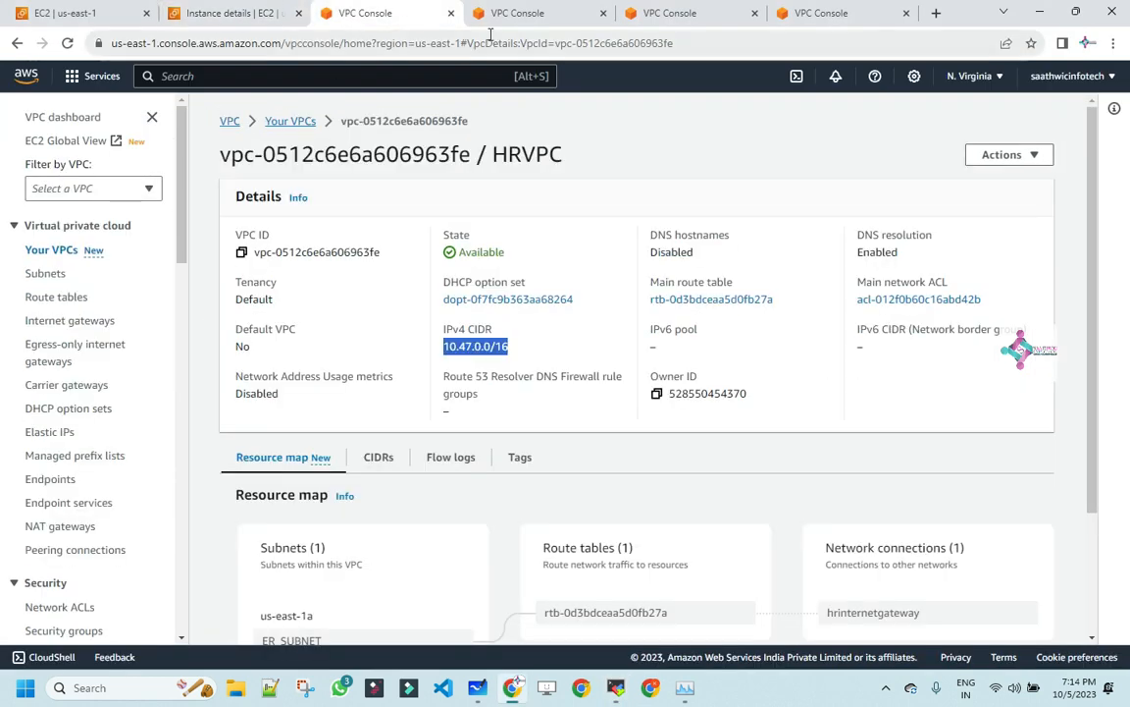
click(602, 13)
click(603, 12)
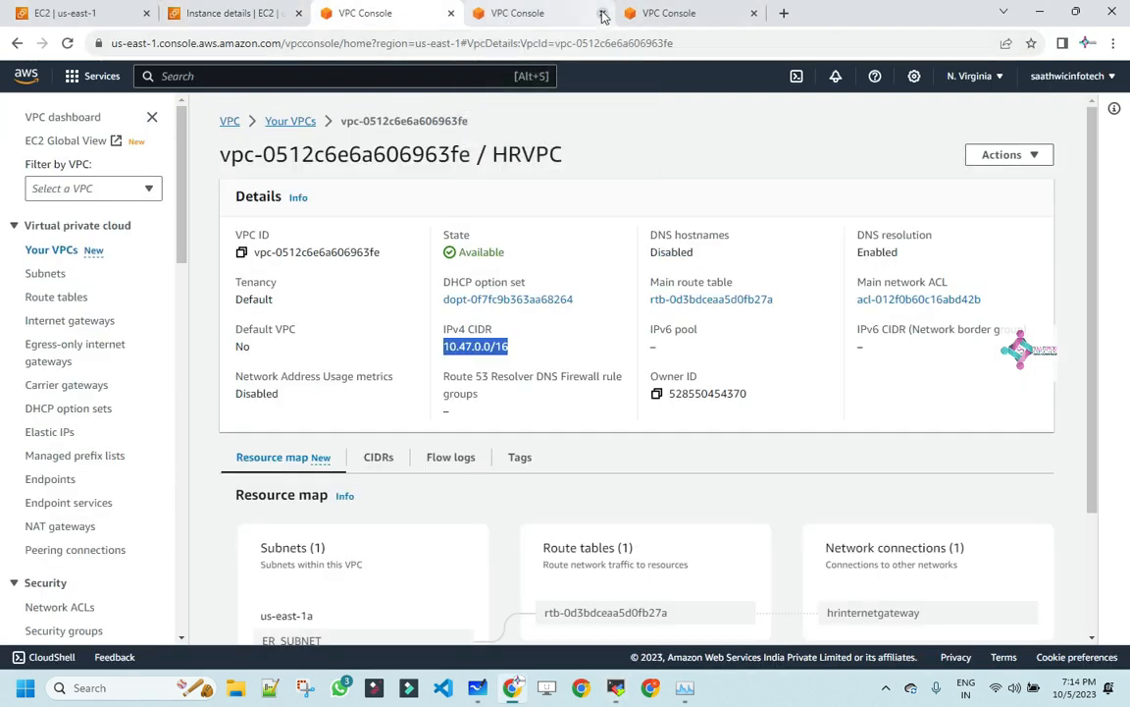
click(603, 13)
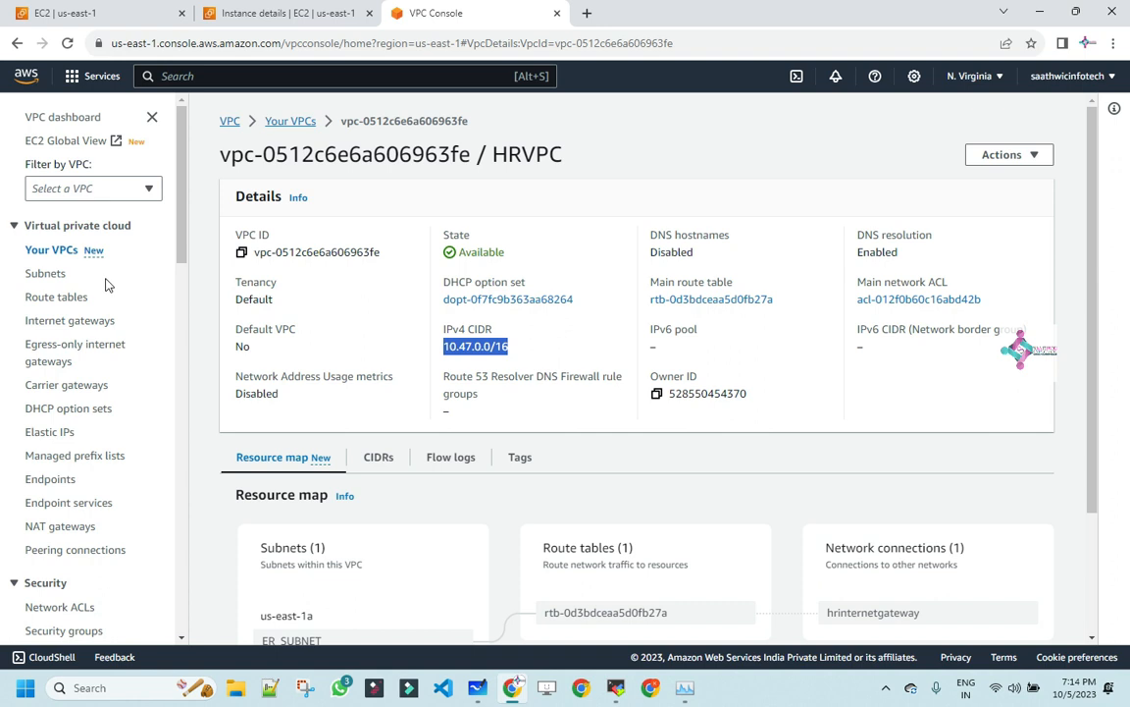
Look through the VPC console's feature list, from Virtual private cloud to VPC Lattice, for ways to connect VPCs
scroll(108, 285, down, 2)
scroll(108, 284, down, 2)
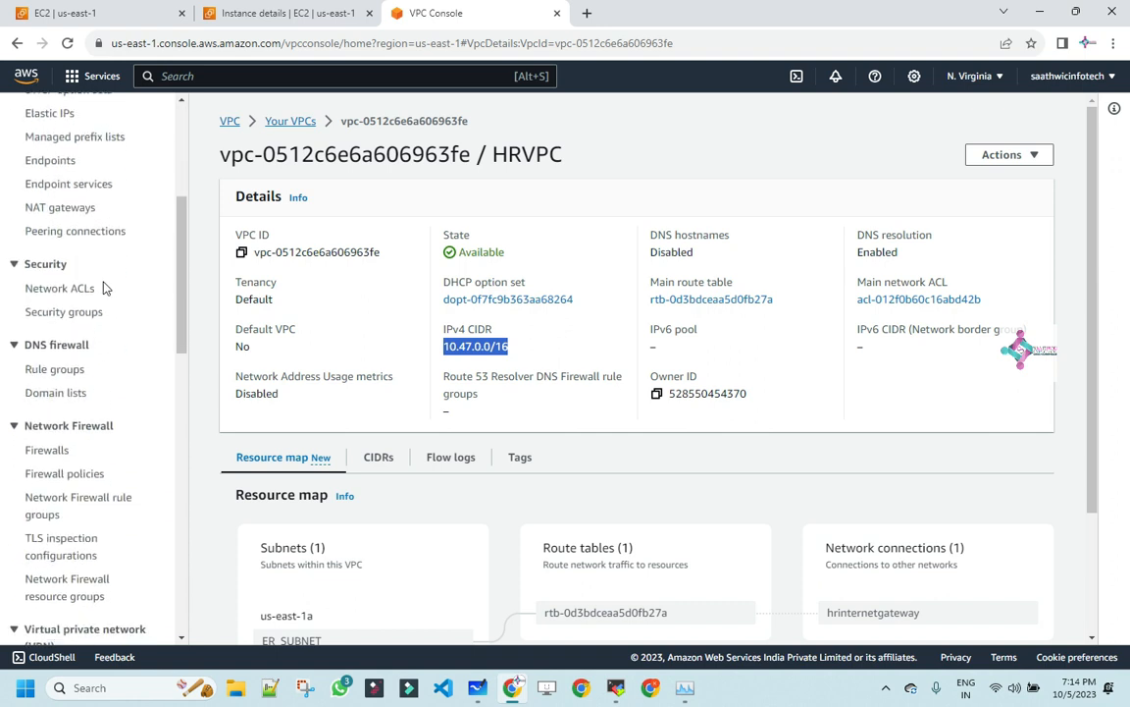
scroll(98, 290, down, 2)
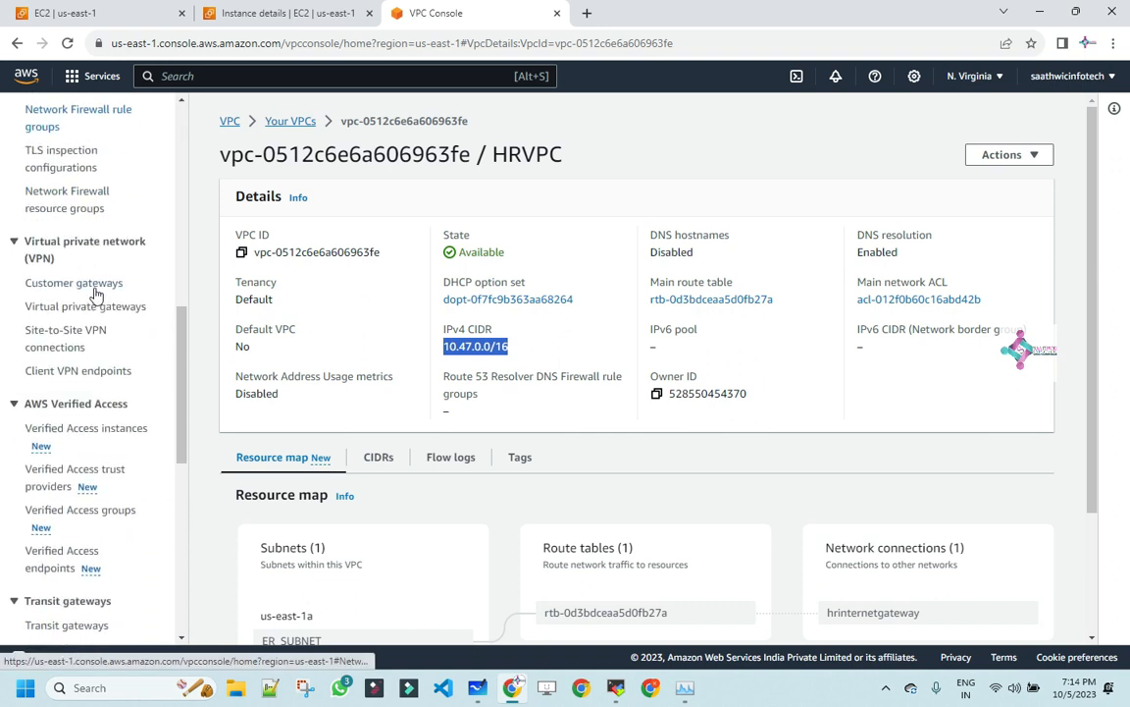
scroll(95, 294, down, 2)
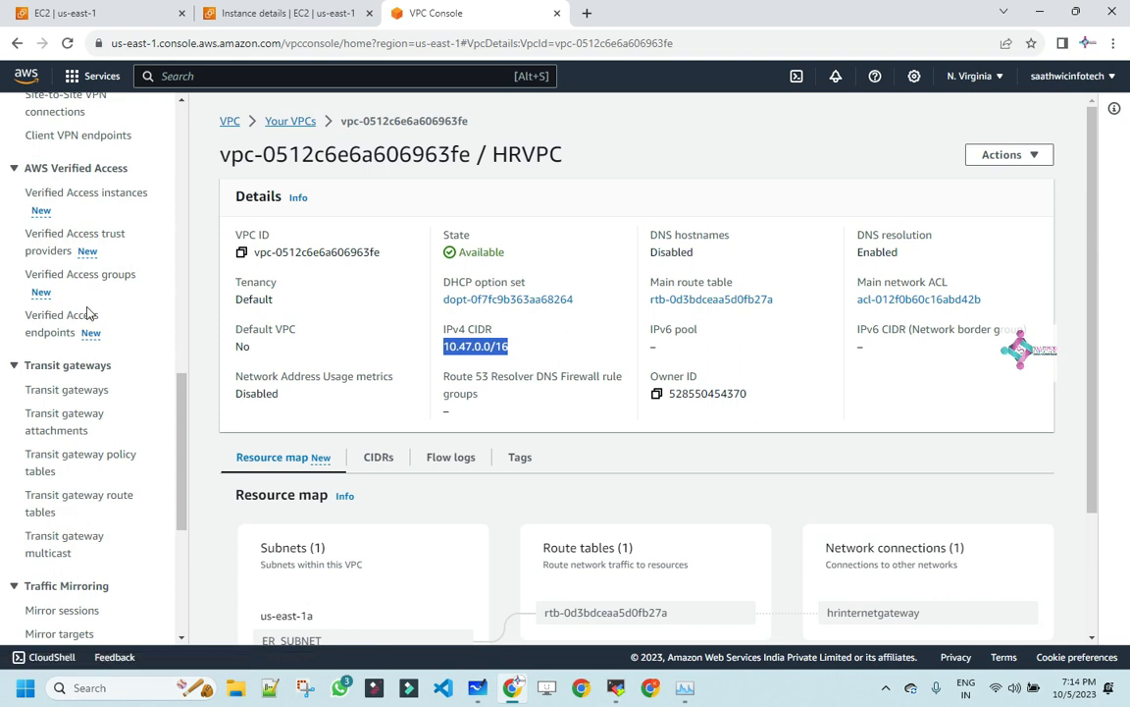
scroll(89, 312, down, 2)
scroll(89, 315, down, 1)
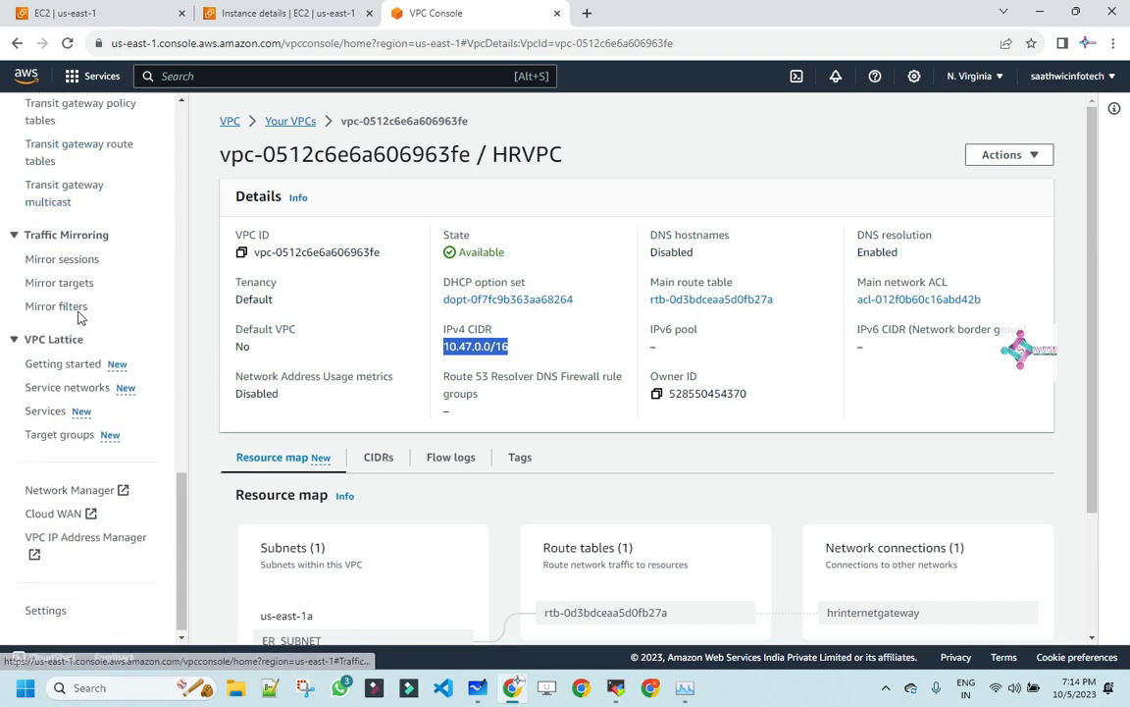
scroll(79, 316, up, 4)
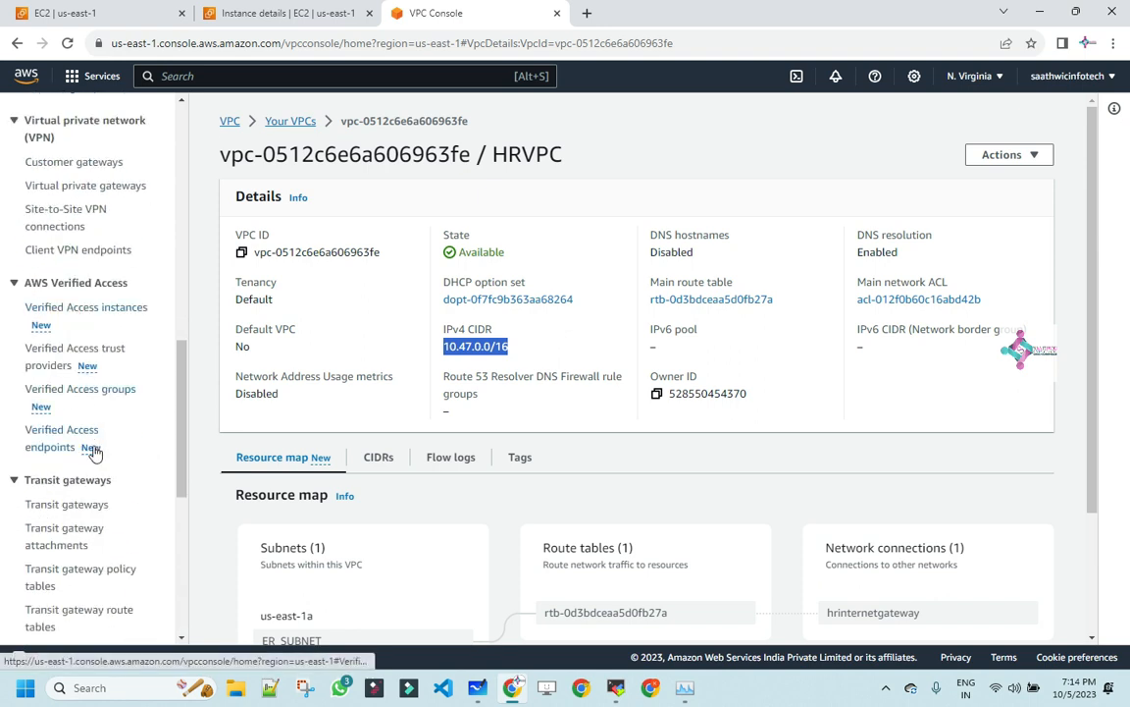
scroll(106, 545, down, 4)
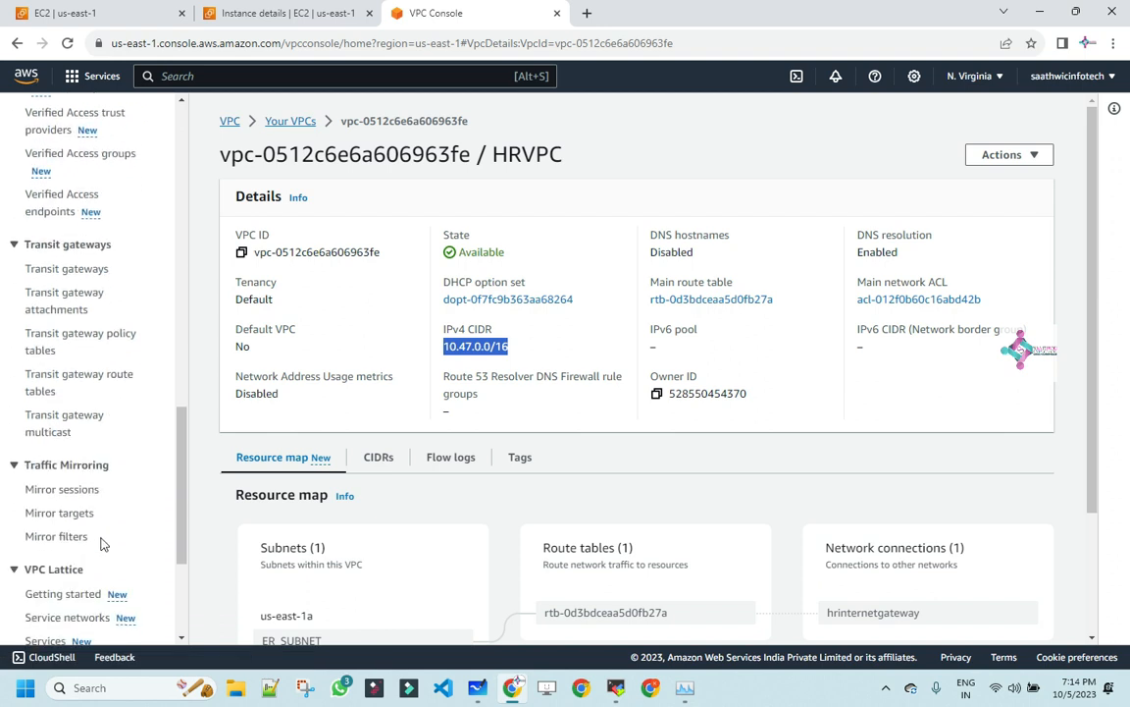
scroll(106, 544, up, 5)
scroll(106, 541, up, 2)
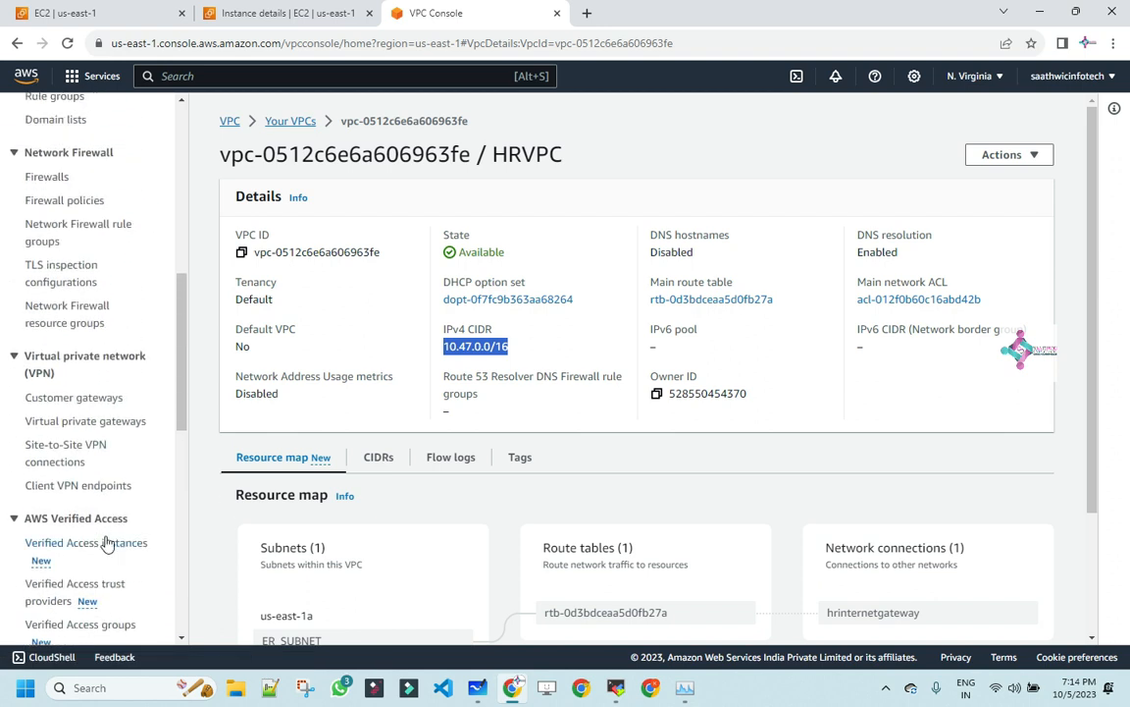
scroll(119, 425, up, 3)
scroll(118, 425, up, 4)
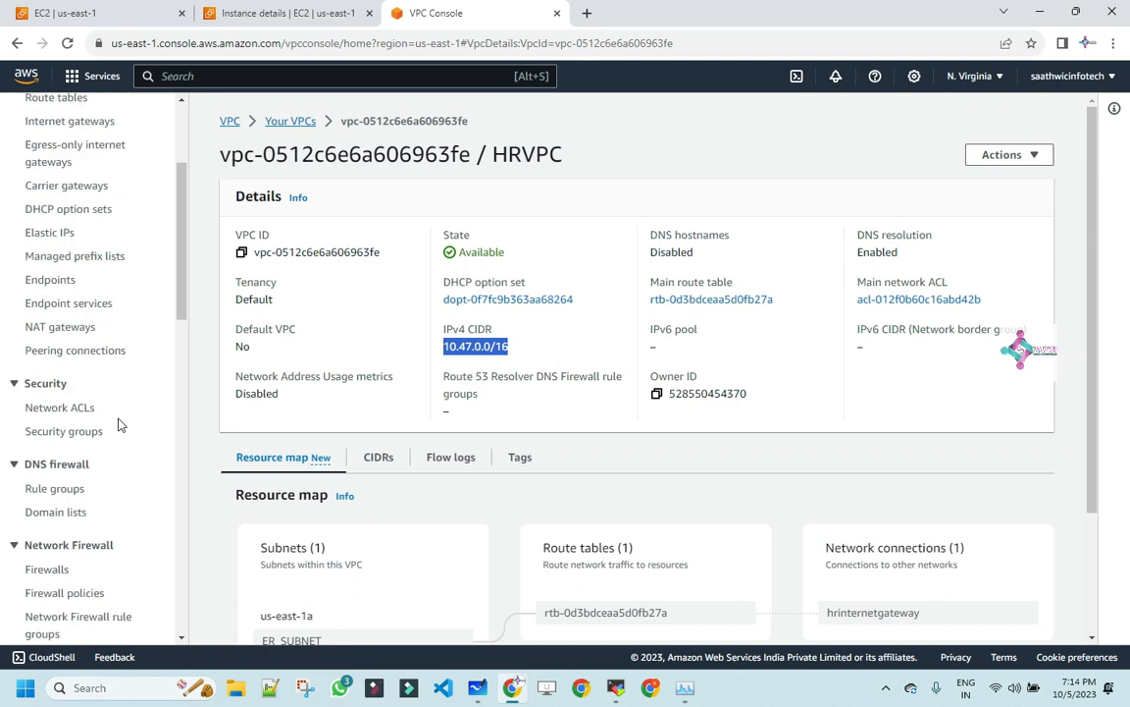
scroll(117, 431, up, 4)
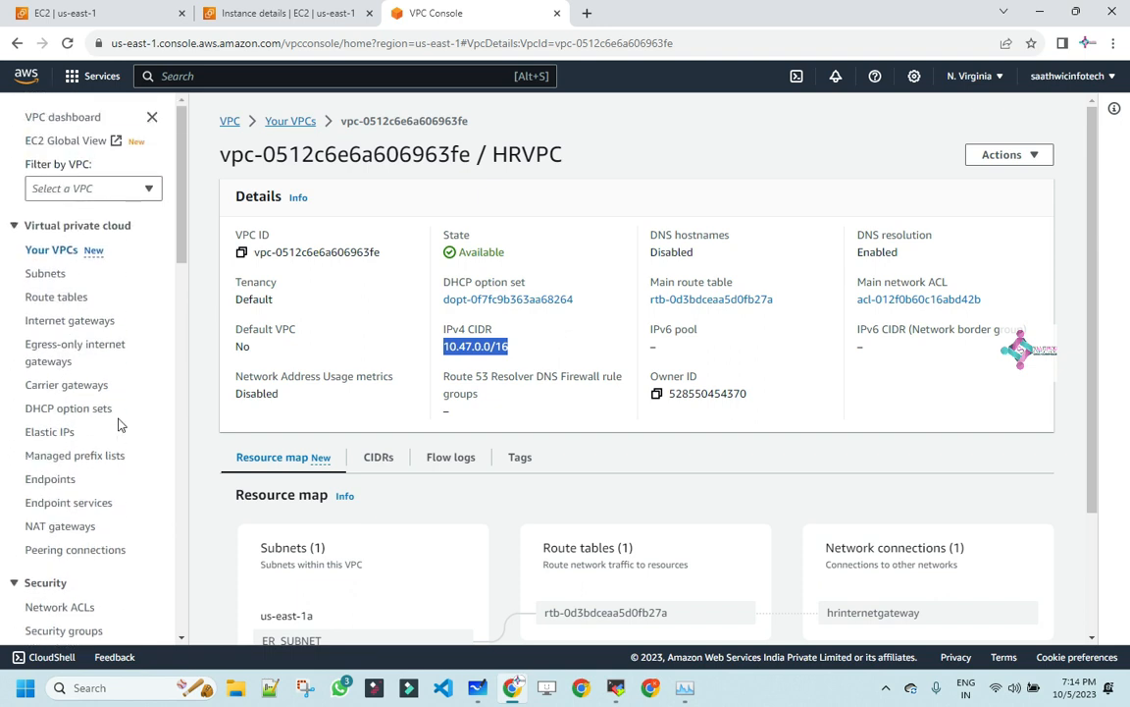
Start creating a VPC peering connection named hr-payroll and point out the local VPC selection heading
click(89, 550)
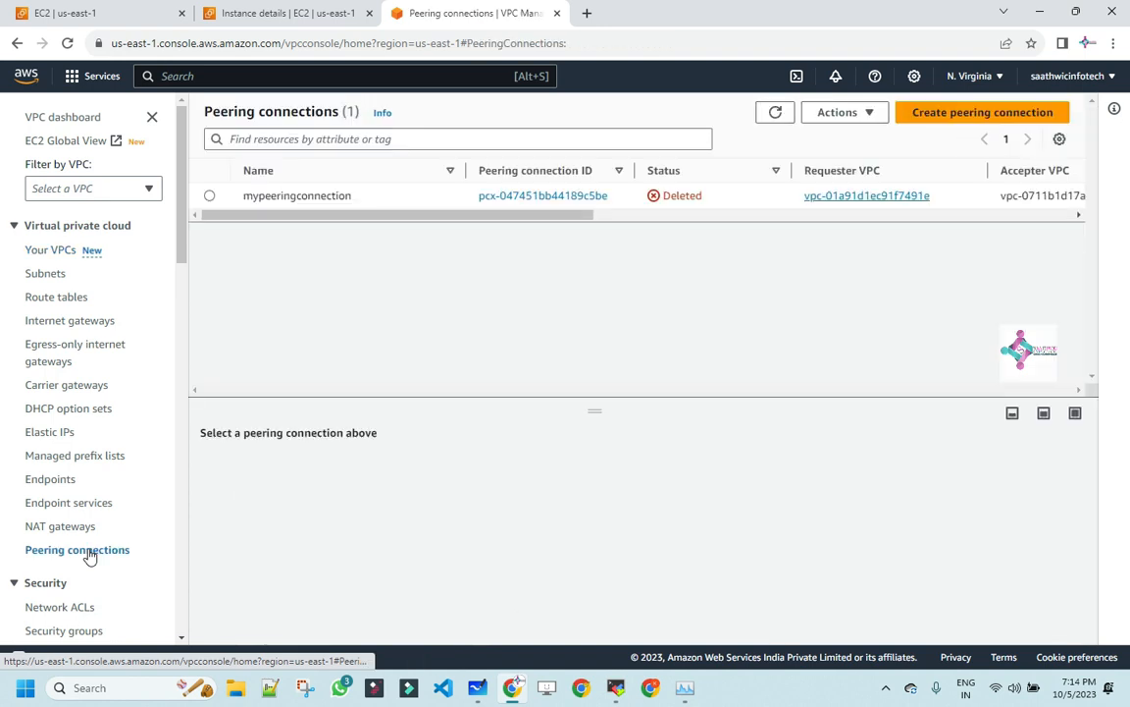
click(971, 113)
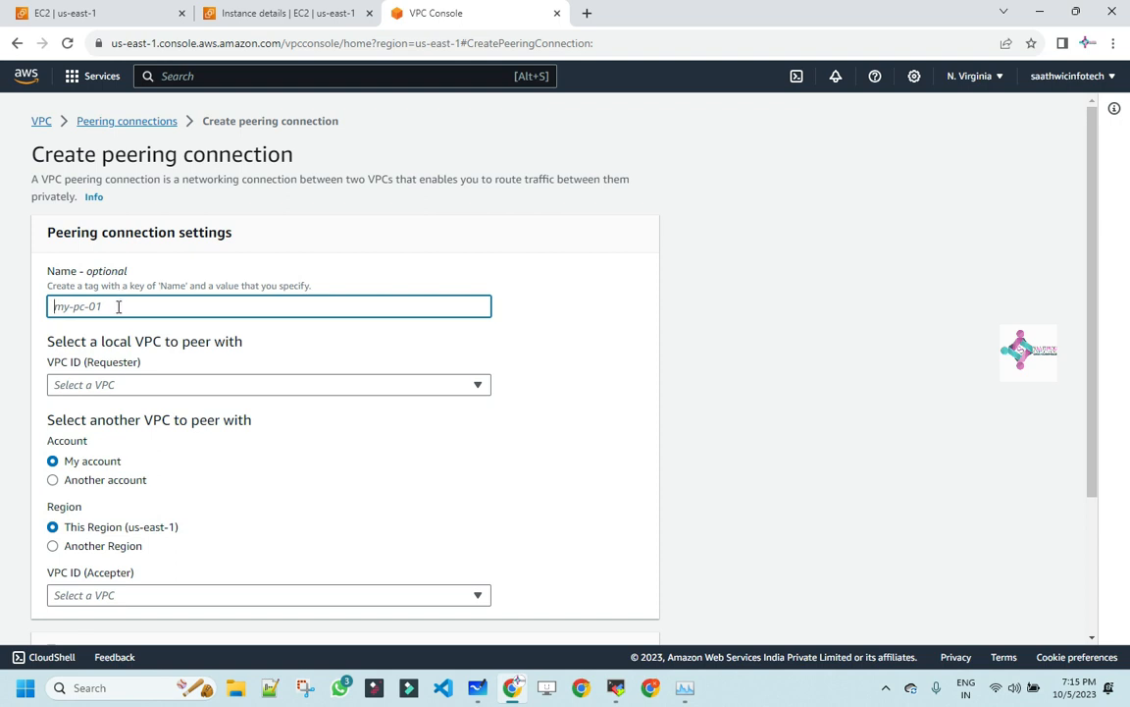
text(hr-payroll)
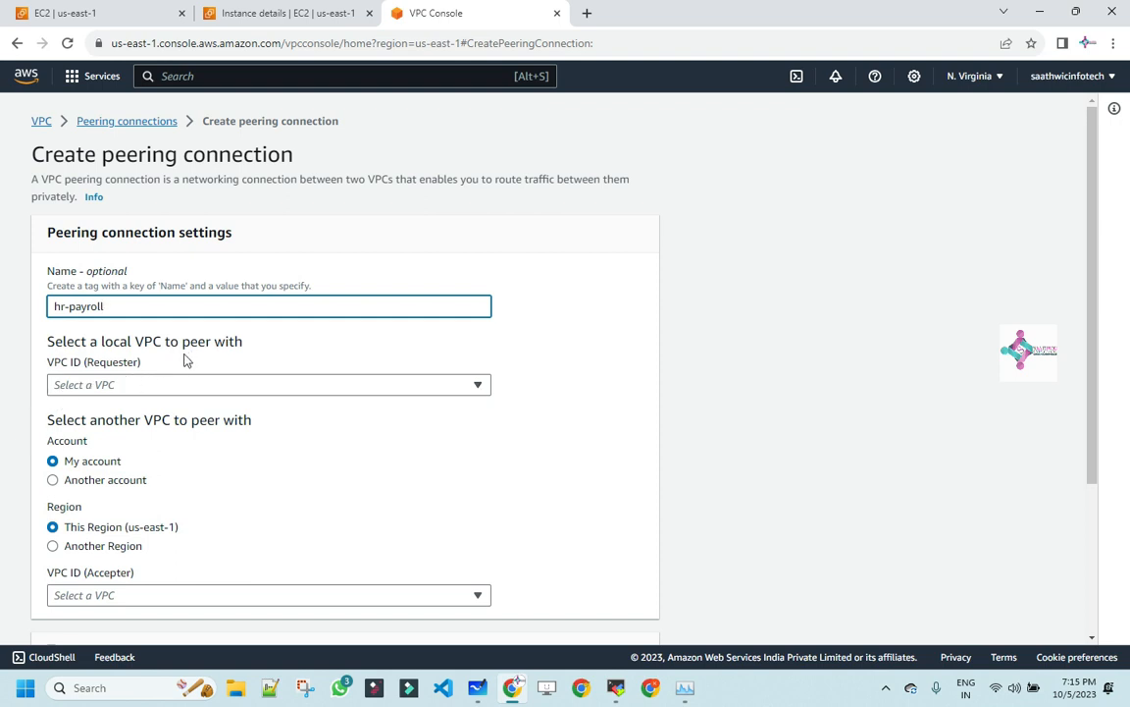
drag(47, 342, 252, 351)
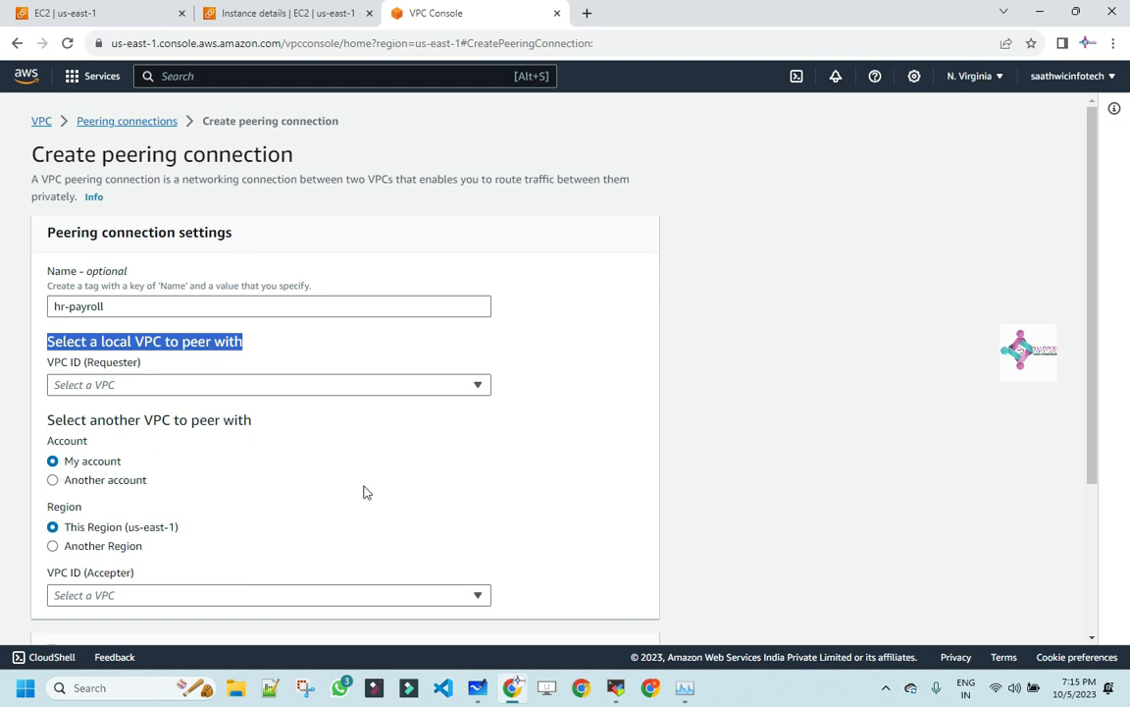
Switch to Microsoft Whiteboard and erase the whole existing VPC sketch
click(476, 687)
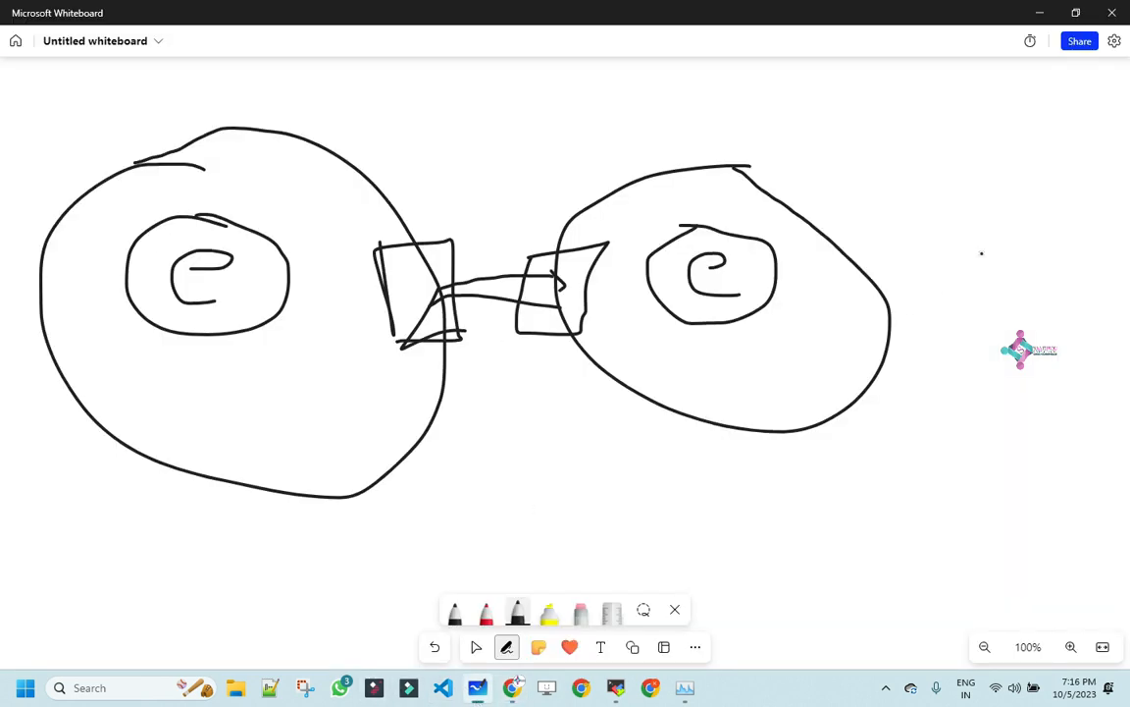
click(581, 610)
mouse_move(973, 179)
mouse_down()
mouse_move(103, 317)
mouse_move(776, 278)
mouse_up()
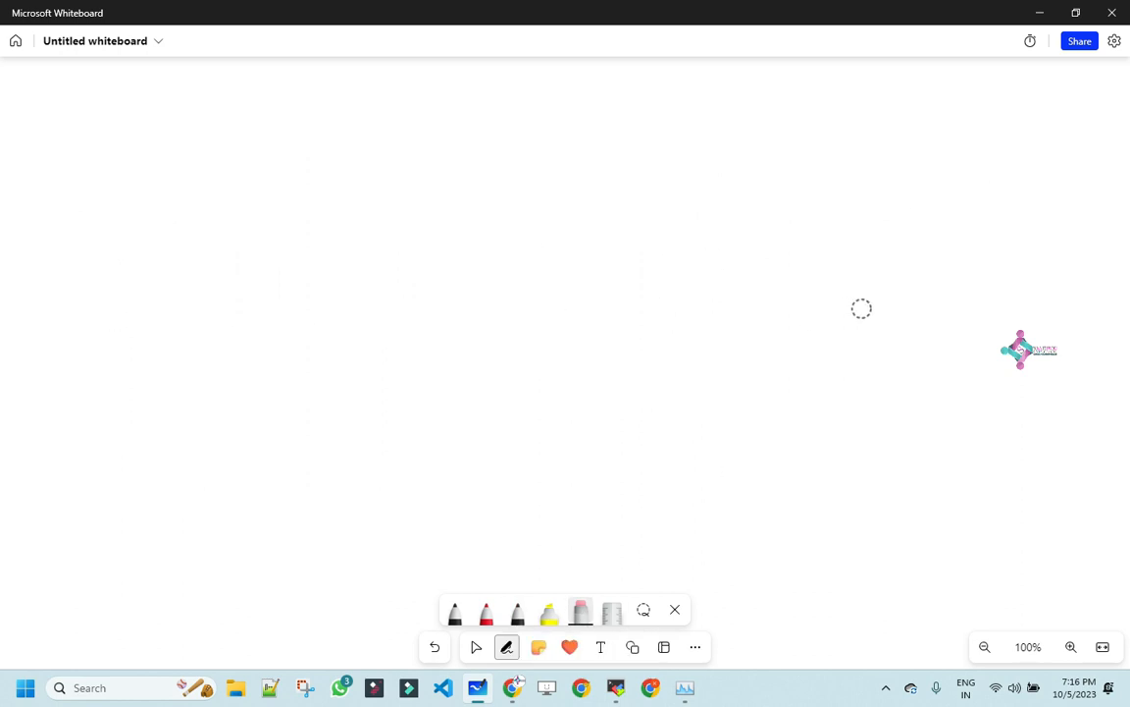
Draw two large separate circles side by side with the black pen, labelling the first P and the second D
click(525, 617)
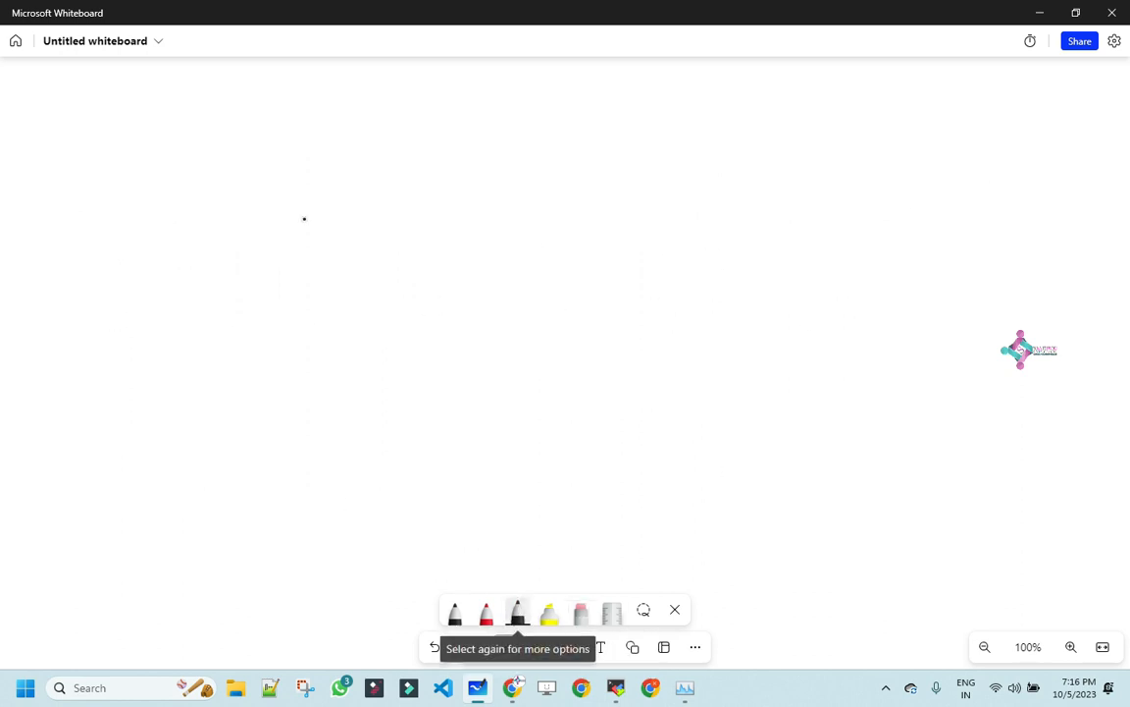
mouse_move(268, 162)
mouse_down()
mouse_move(290, 403)
mouse_move(267, 165)
mouse_up()
mouse_move(947, 150)
mouse_down()
mouse_move(721, 303)
mouse_move(1070, 174)
mouse_move(911, 159)
mouse_up()
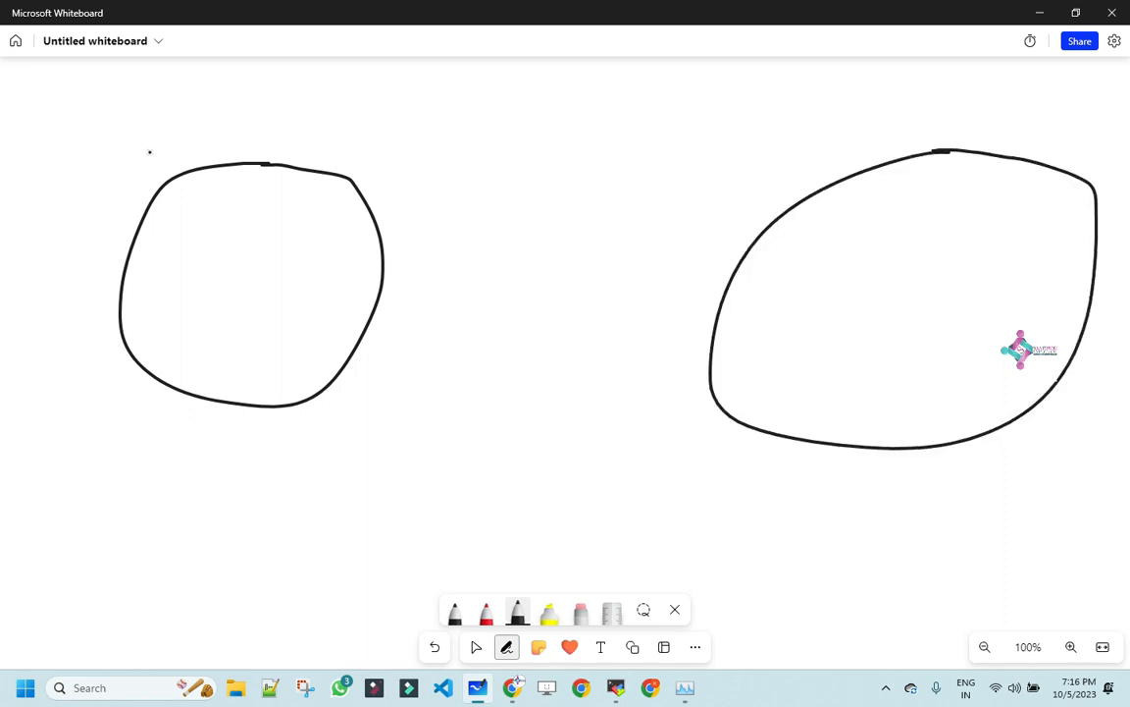
mouse_move(35, 102)
mouse_down()
mouse_move(21, 80)
mouse_move(30, 146)
mouse_up()
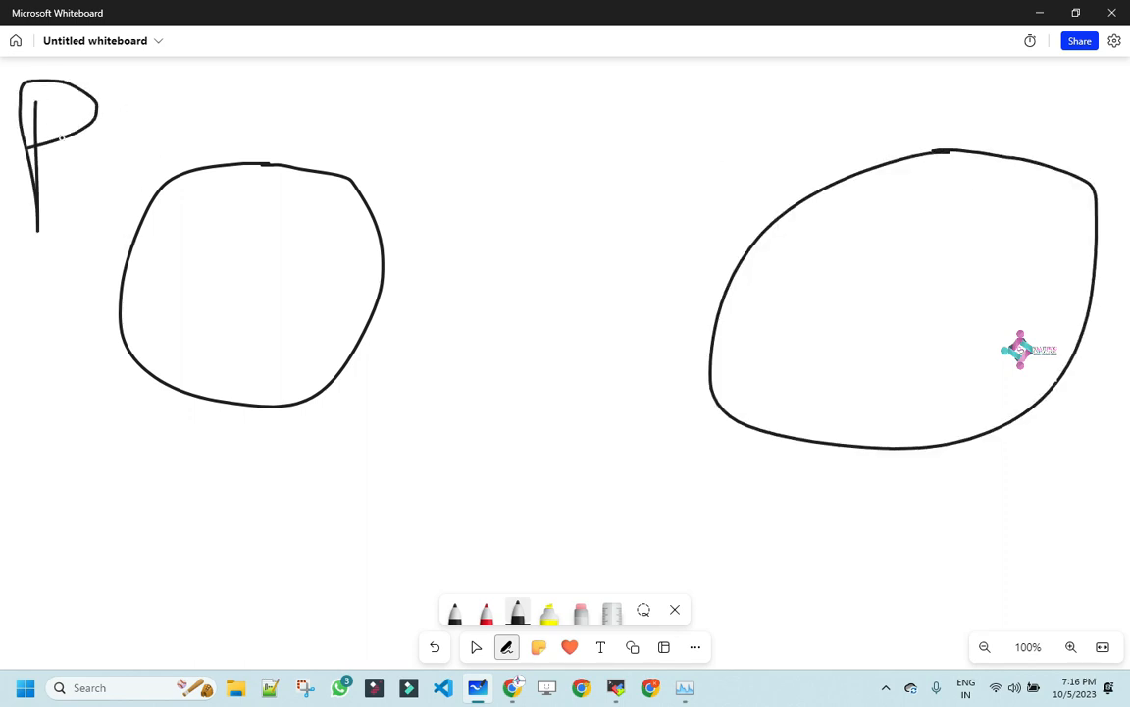
drag(948, 66, 945, 116)
mouse_move(949, 69)
mouse_down()
mouse_move(966, 66)
mouse_move(942, 124)
mouse_up()
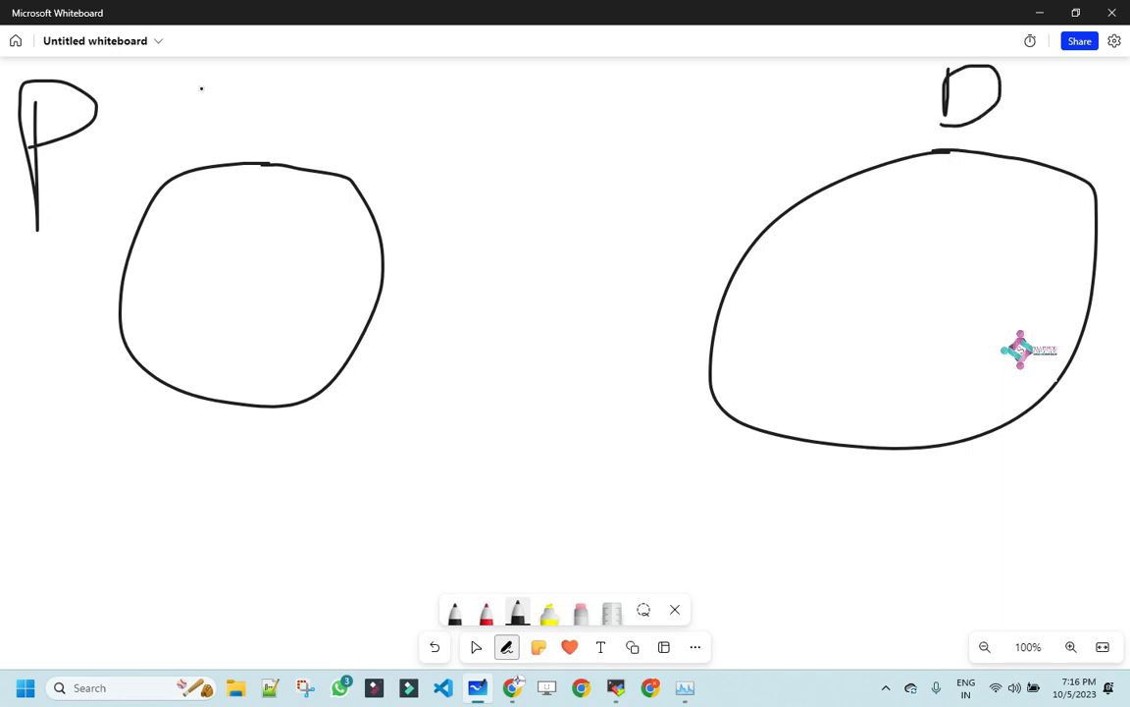
Handwrite the region label 'Us east' above the P circle and 'As-M' above the D circle
mouse_move(207, 88)
mouse_down()
mouse_move(218, 130)
mouse_move(235, 86)
mouse_move(388, 116)
mouse_up()
mouse_move(419, 69)
mouse_down()
mouse_move(420, 140)
mouse_move(439, 106)
mouse_up()
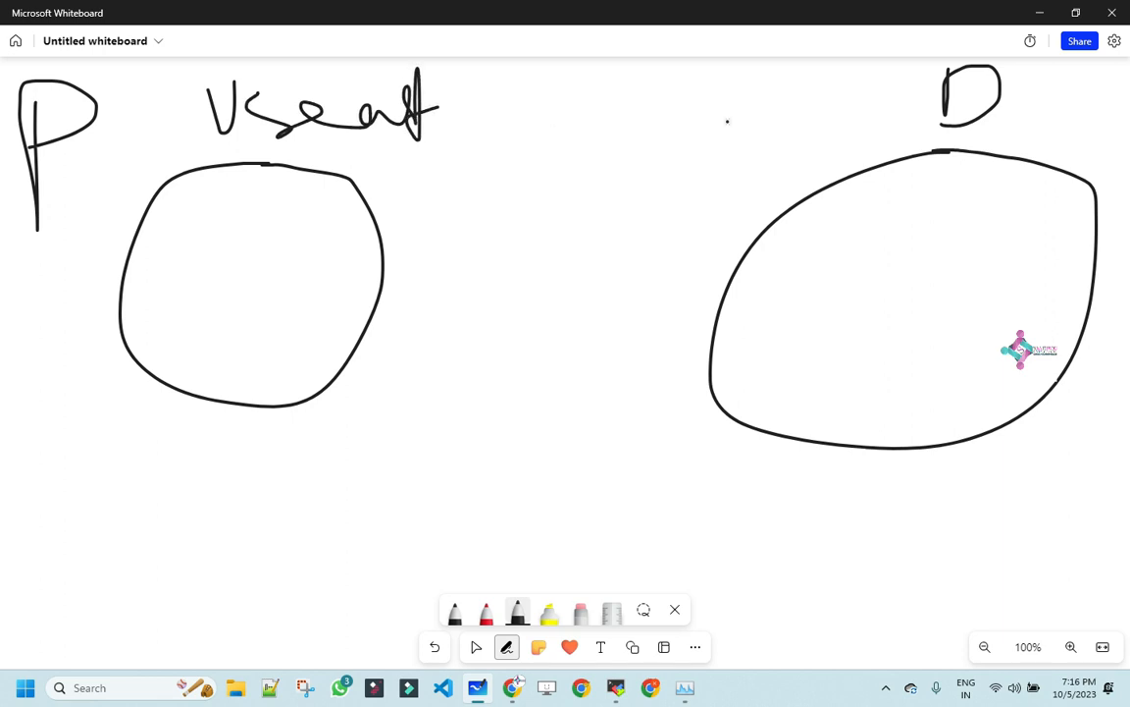
mouse_move(735, 116)
mouse_down()
mouse_move(747, 176)
mouse_move(780, 140)
mouse_move(811, 69)
mouse_move(844, 60)
mouse_move(864, 142)
mouse_up()
click(798, 111)
click(803, 115)
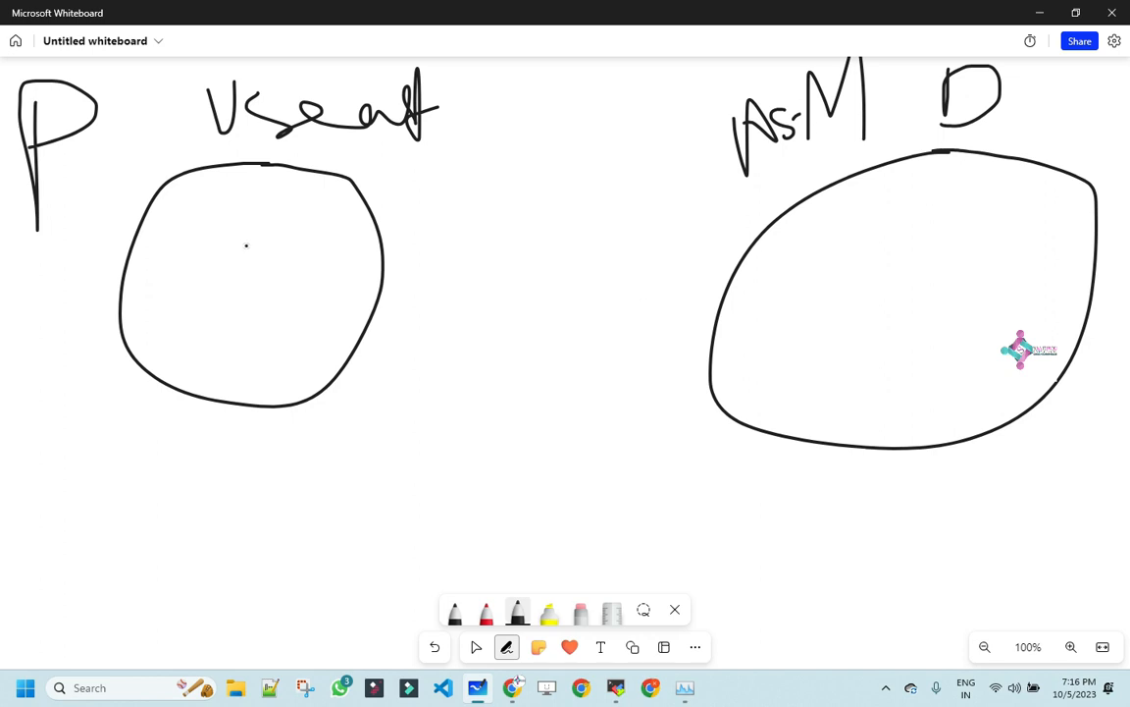
Draw a small circle marked 'e' inside each of the two large circles and link them with a curved arrow
mouse_move(226, 223)
mouse_down()
mouse_move(197, 305)
mouse_move(214, 247)
mouse_move(209, 277)
mouse_move(238, 301)
mouse_move(304, 310)
mouse_up()
mouse_move(939, 248)
mouse_down()
mouse_move(849, 300)
mouse_move(914, 257)
mouse_move(919, 306)
mouse_up()
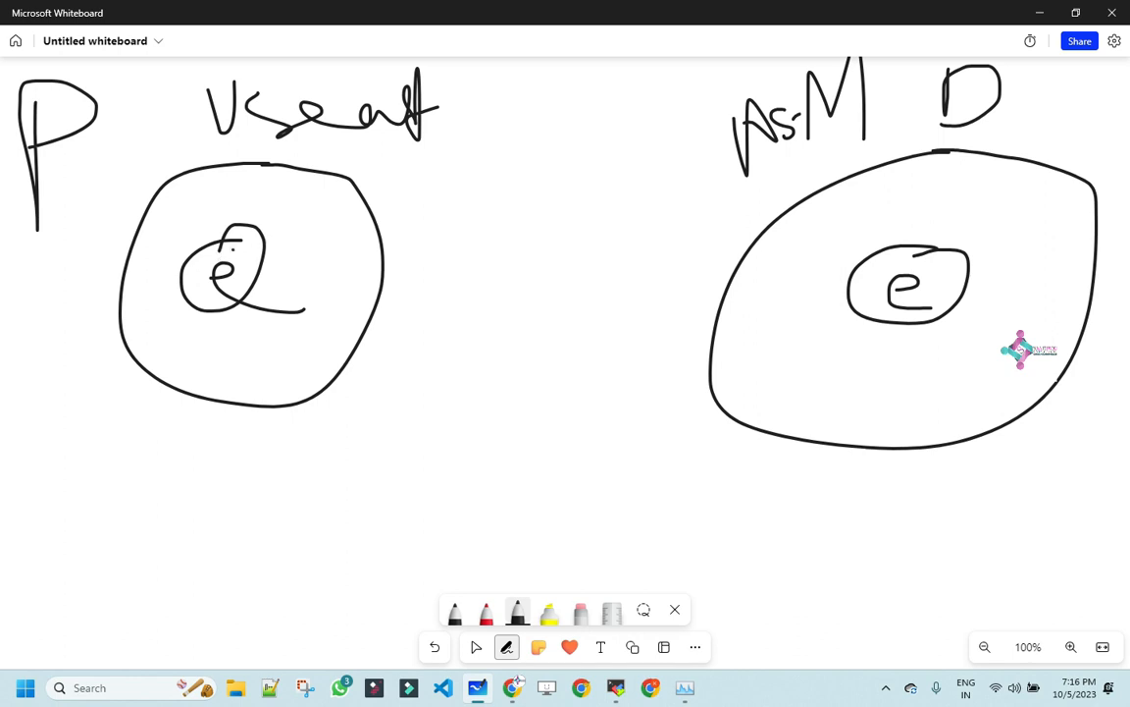
mouse_move(246, 266)
mouse_down()
mouse_move(834, 215)
mouse_move(1030, 316)
mouse_up()
drag(1035, 259, 1034, 320)
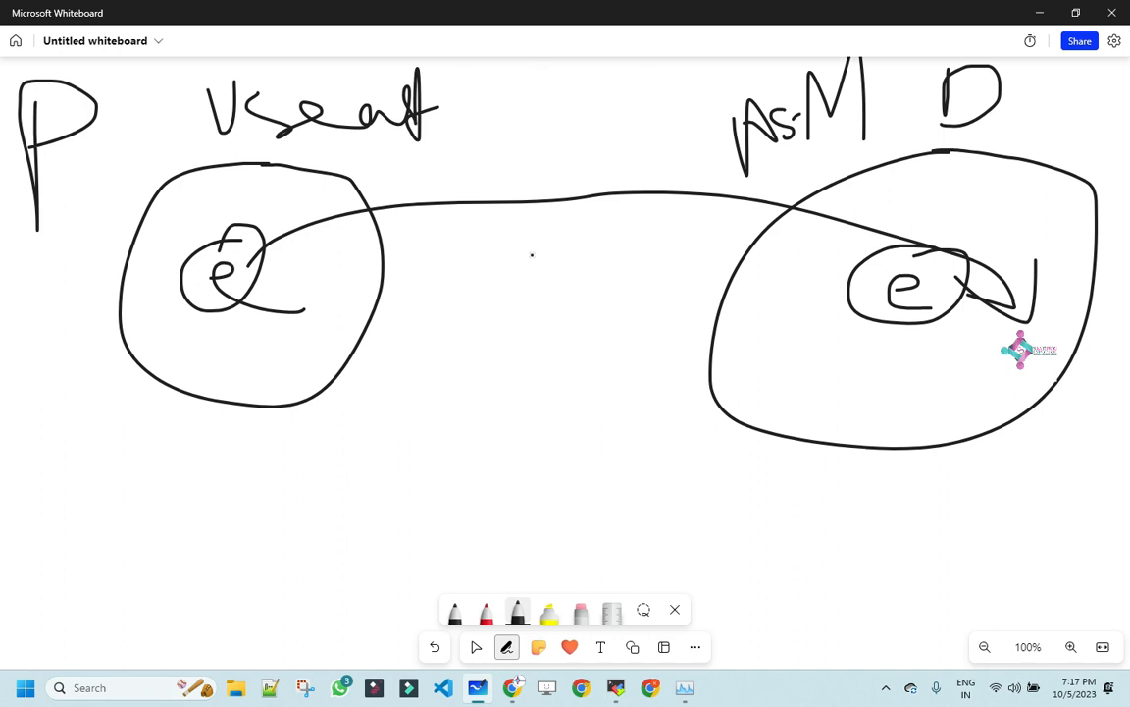
Outline the 'Us east' label and the 'As-M' and 'D' labels, and draw a small empty circle below the P circle
mouse_move(164, 74)
mouse_down()
mouse_move(355, 133)
mouse_move(331, 59)
mouse_move(144, 86)
mouse_up()
mouse_move(1009, 67)
mouse_down()
mouse_move(722, 163)
mouse_move(1102, 137)
mouse_move(928, 59)
mouse_up()
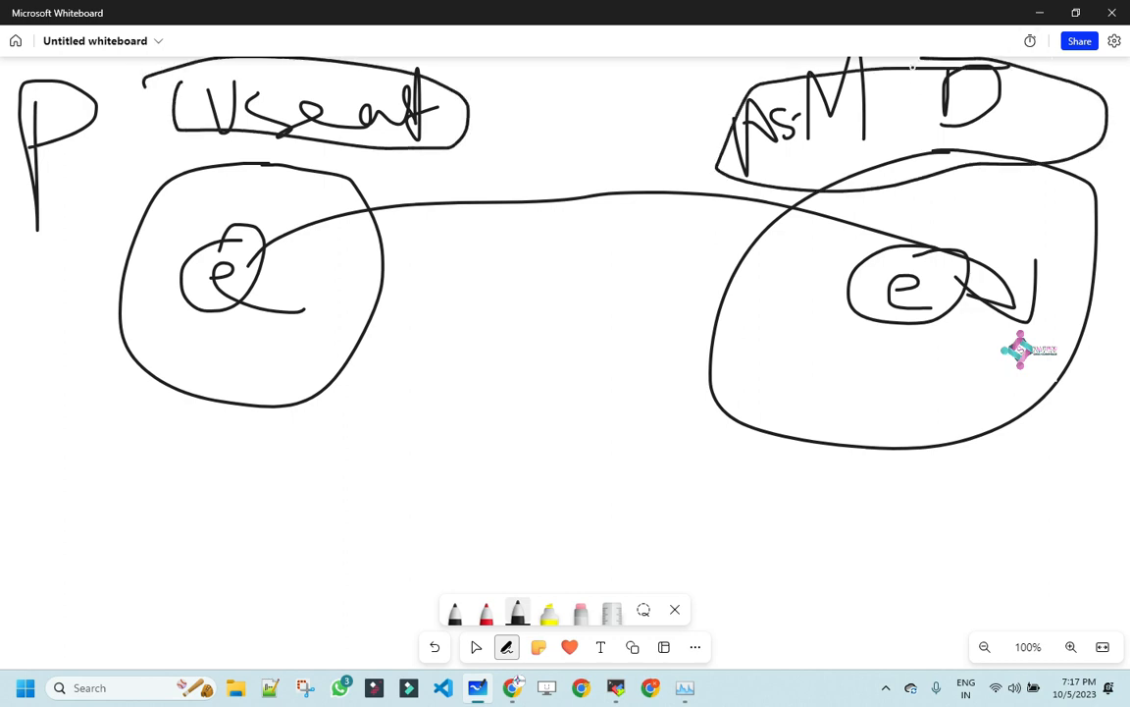
mouse_move(294, 454)
mouse_down()
mouse_move(352, 457)
mouse_move(288, 454)
mouse_up()
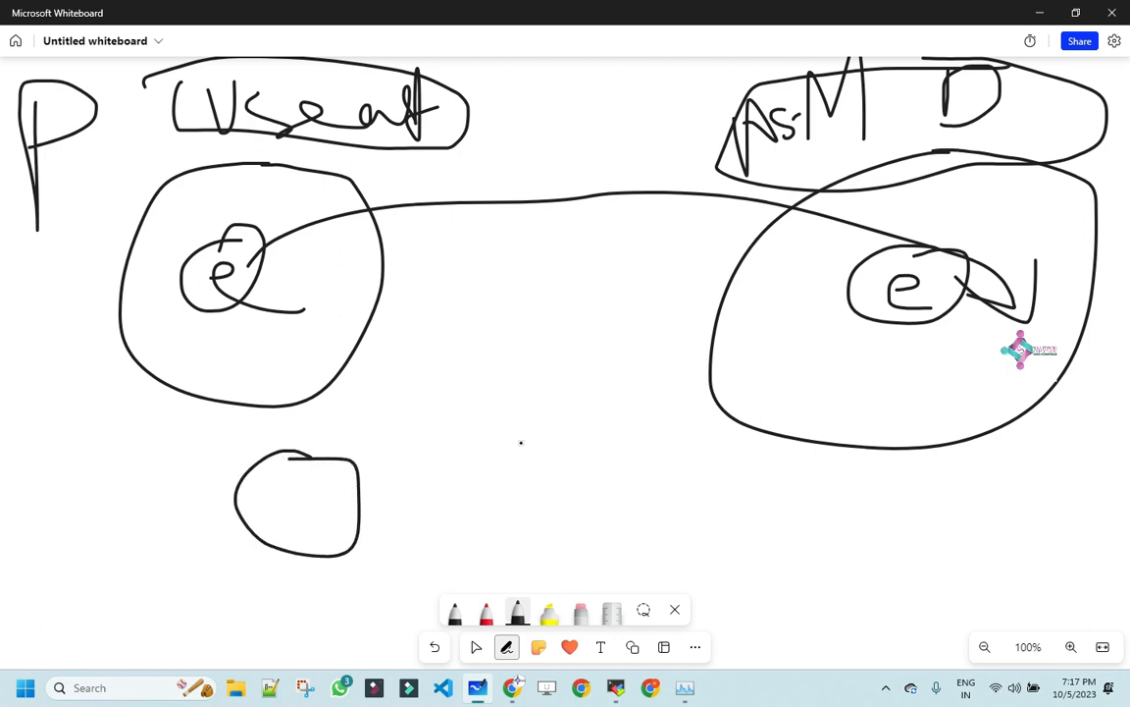
Switch back to the AWS console in Chrome and choose the default VPC as the requester for the hr-payroll peering
key(alt+Tab)
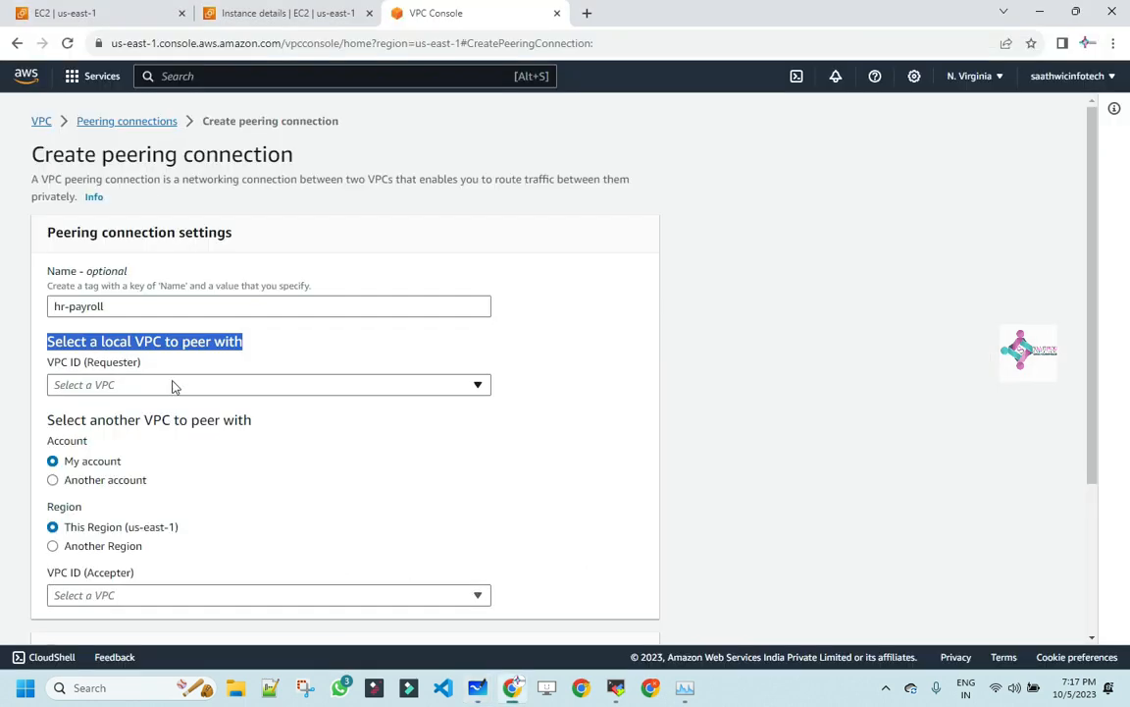
click(267, 354)
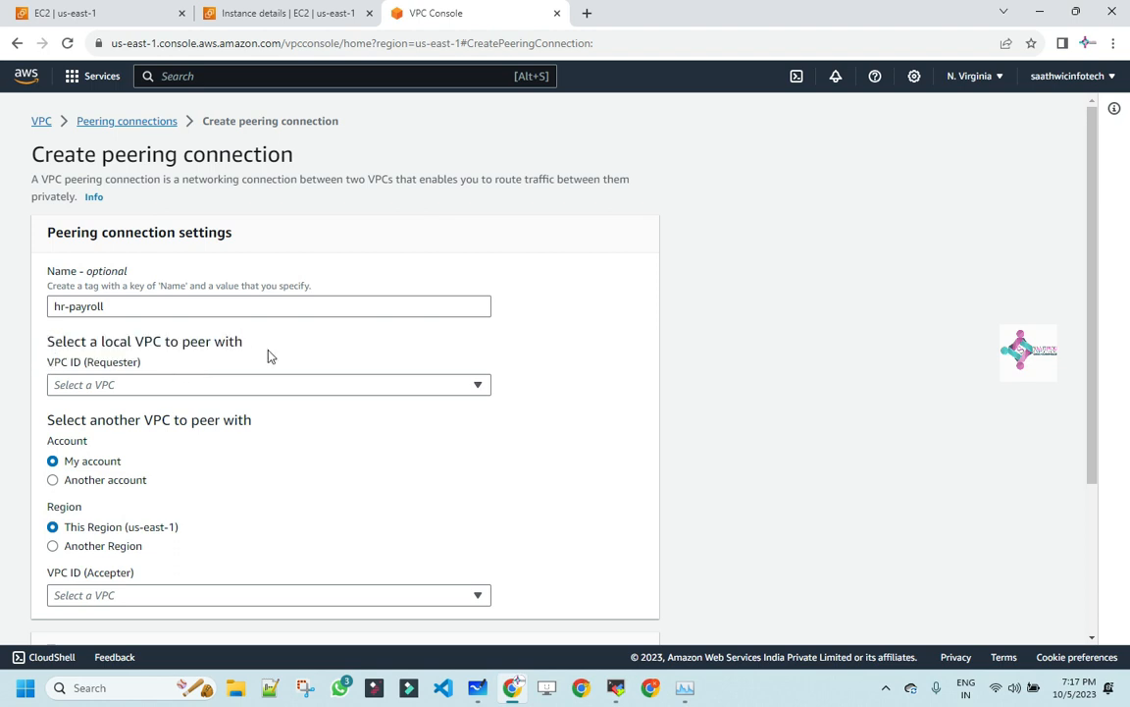
click(283, 385)
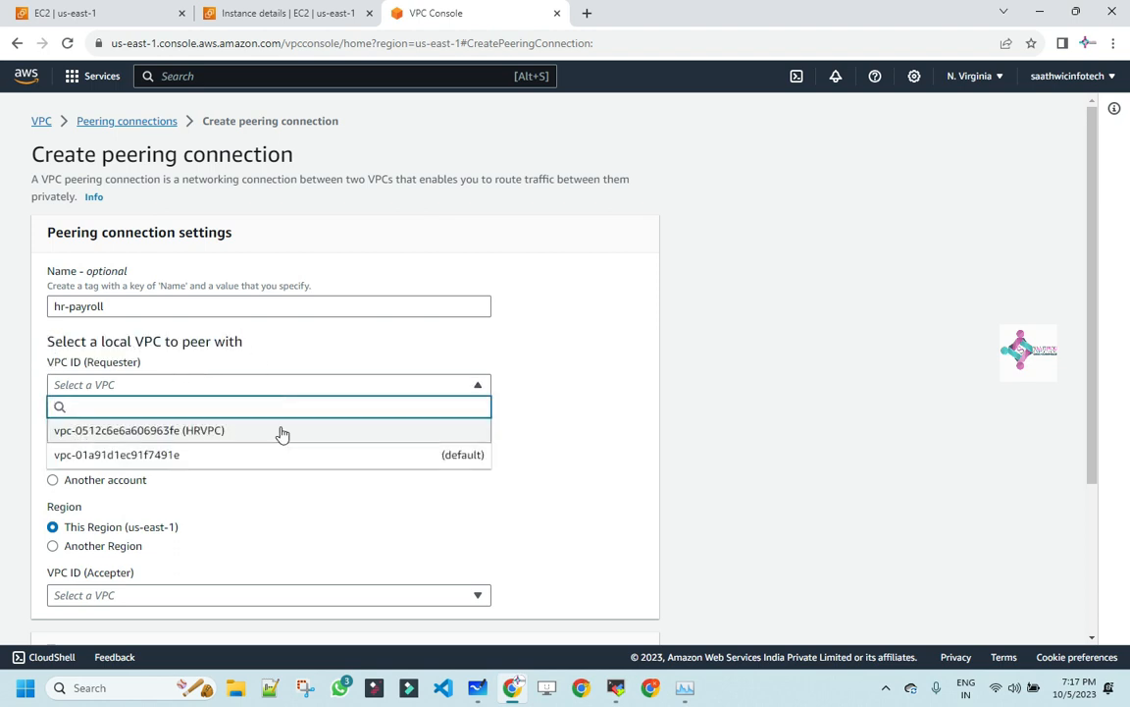
click(282, 457)
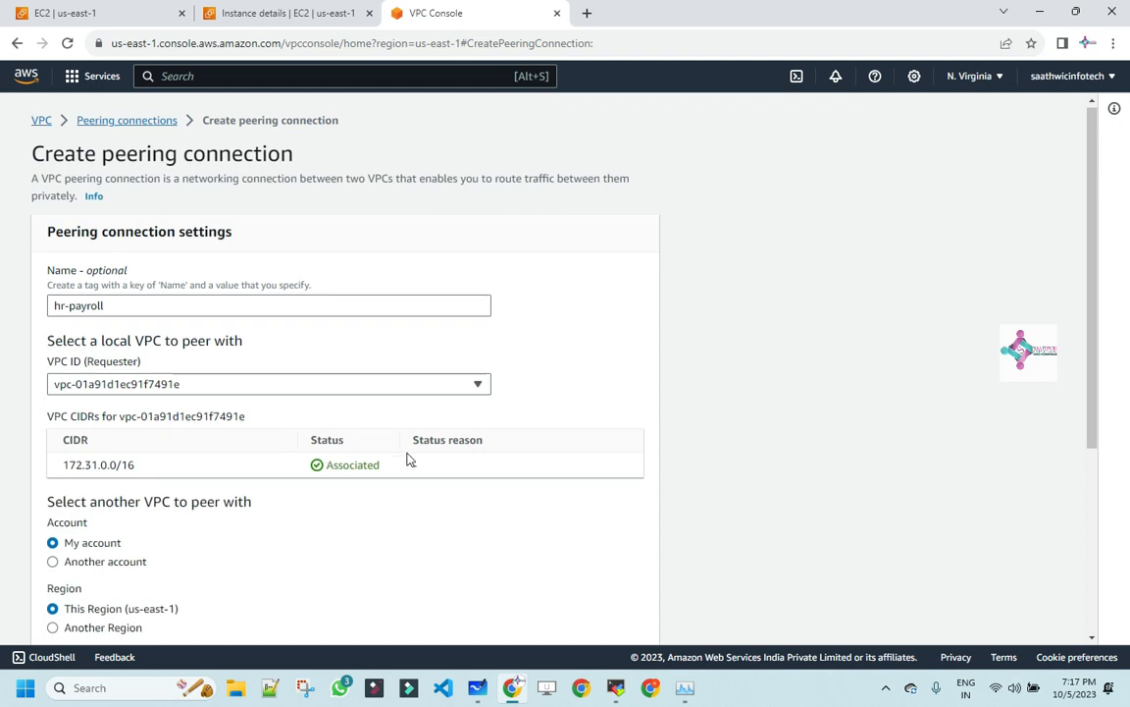
Examine the account and region options offered for choosing the other VPC to peer with
scroll(402, 459, down, 2)
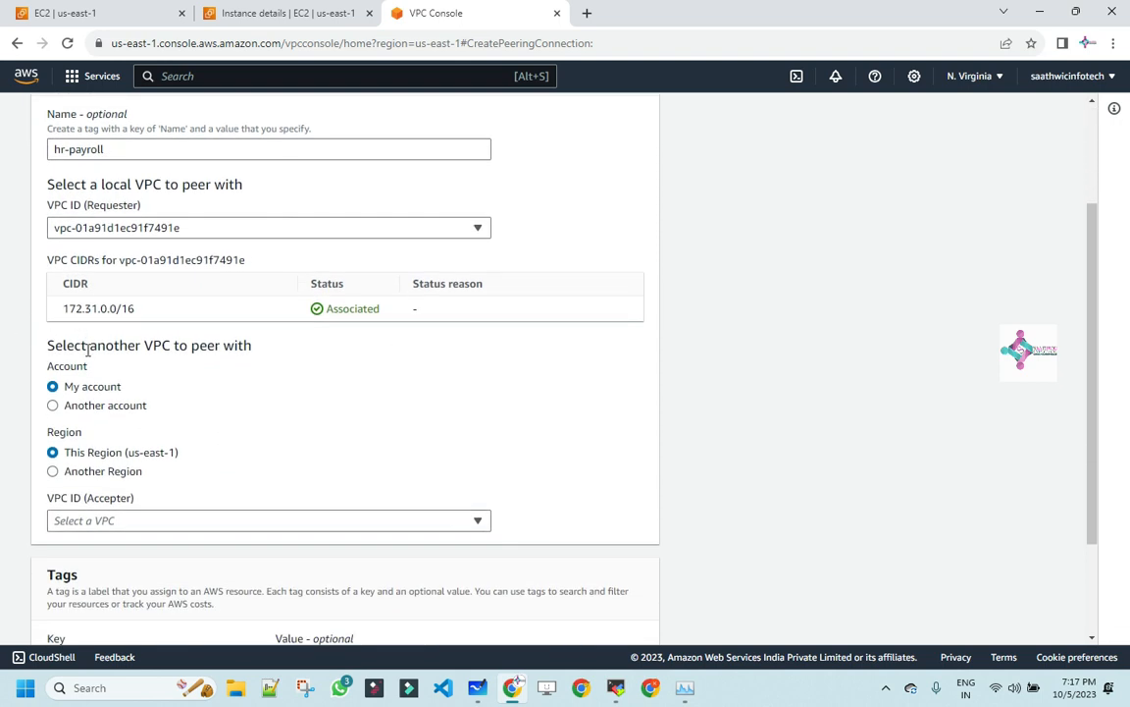
drag(89, 344, 253, 345)
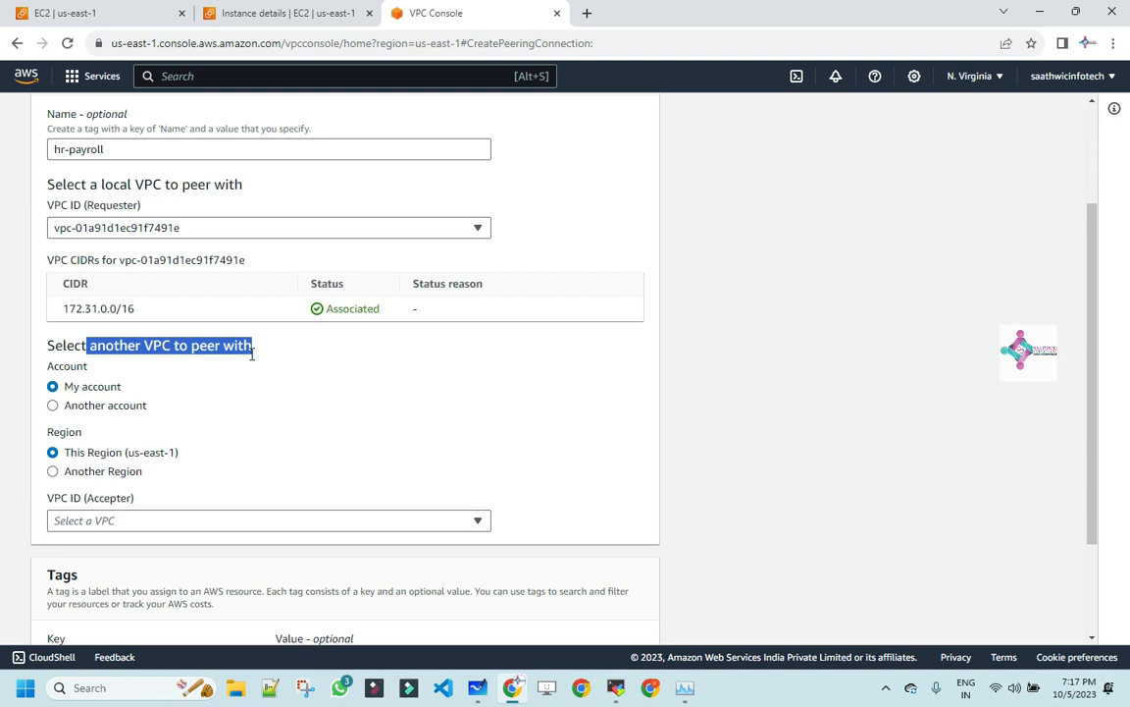
click(266, 355)
drag(275, 356, 49, 363)
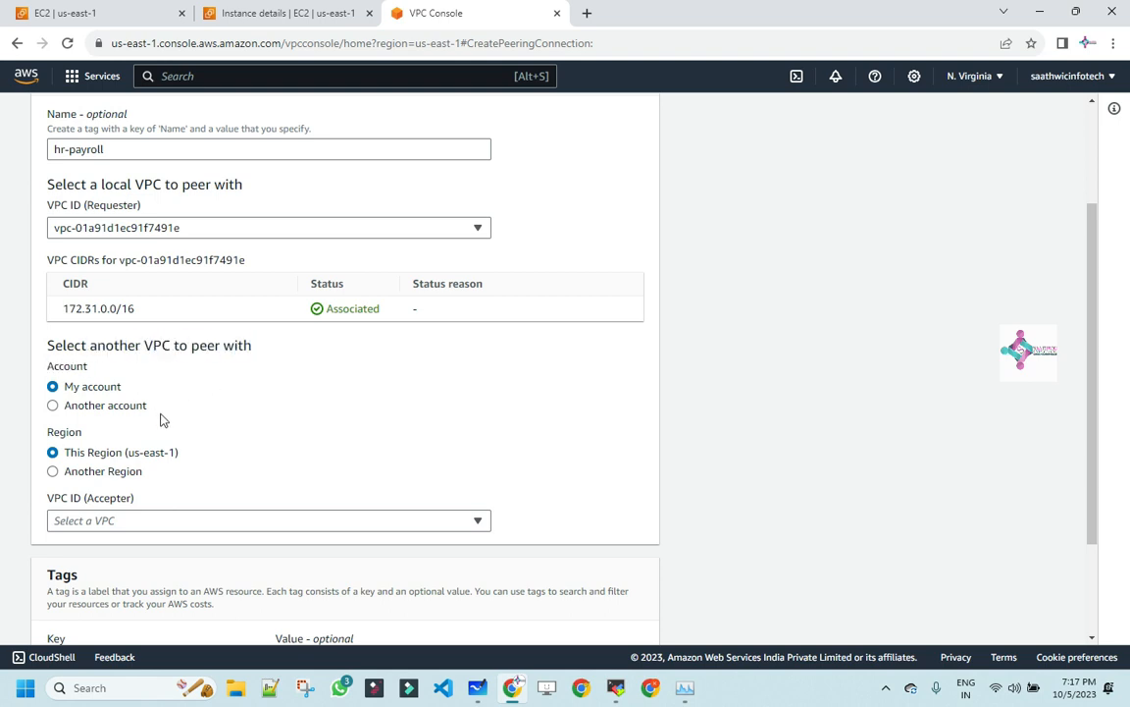
drag(167, 406, 51, 410)
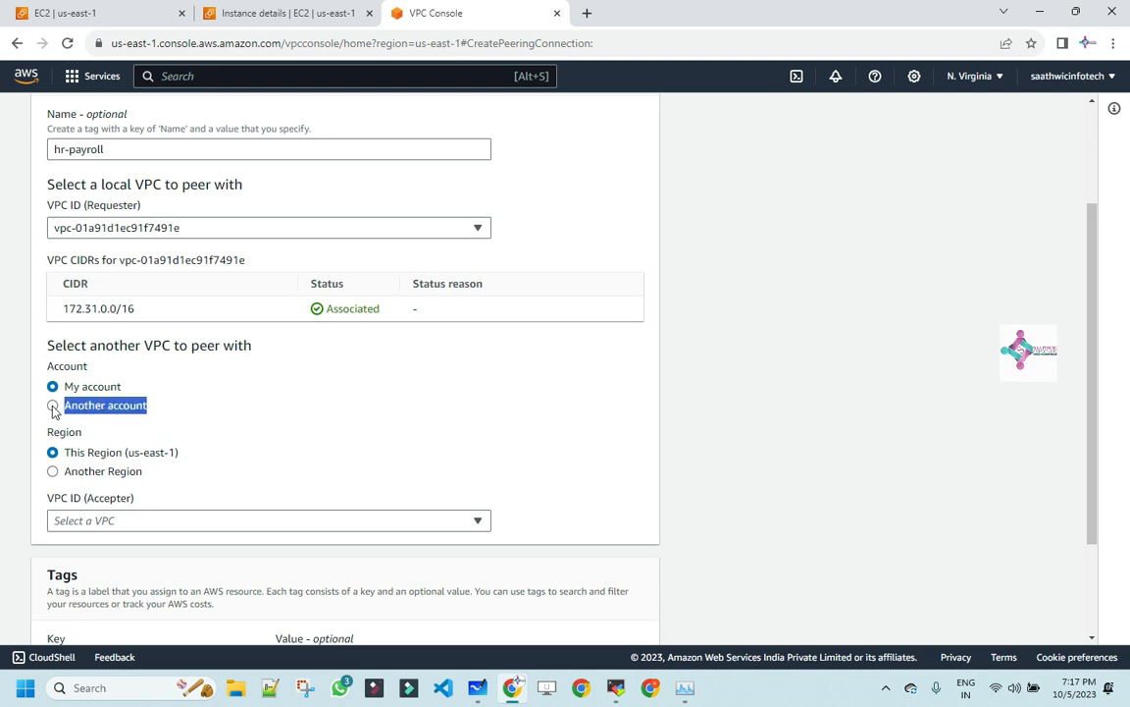
click(146, 387)
drag(147, 387, 64, 392)
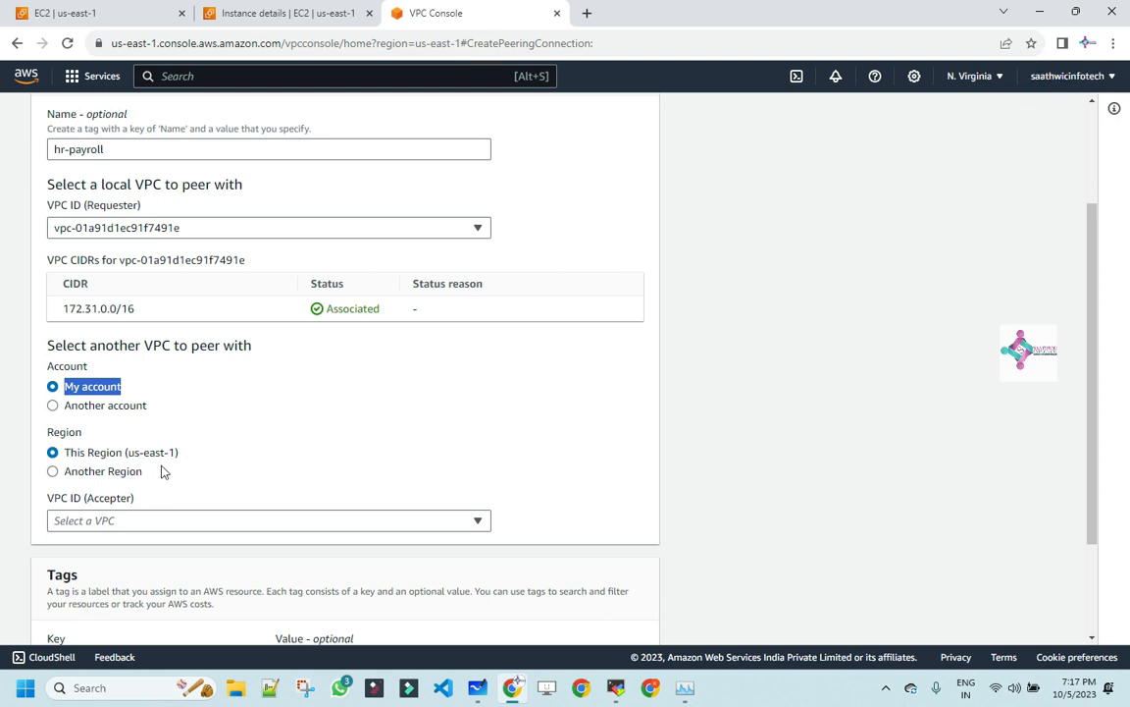
drag(196, 455, 80, 454)
drag(145, 472, 73, 473)
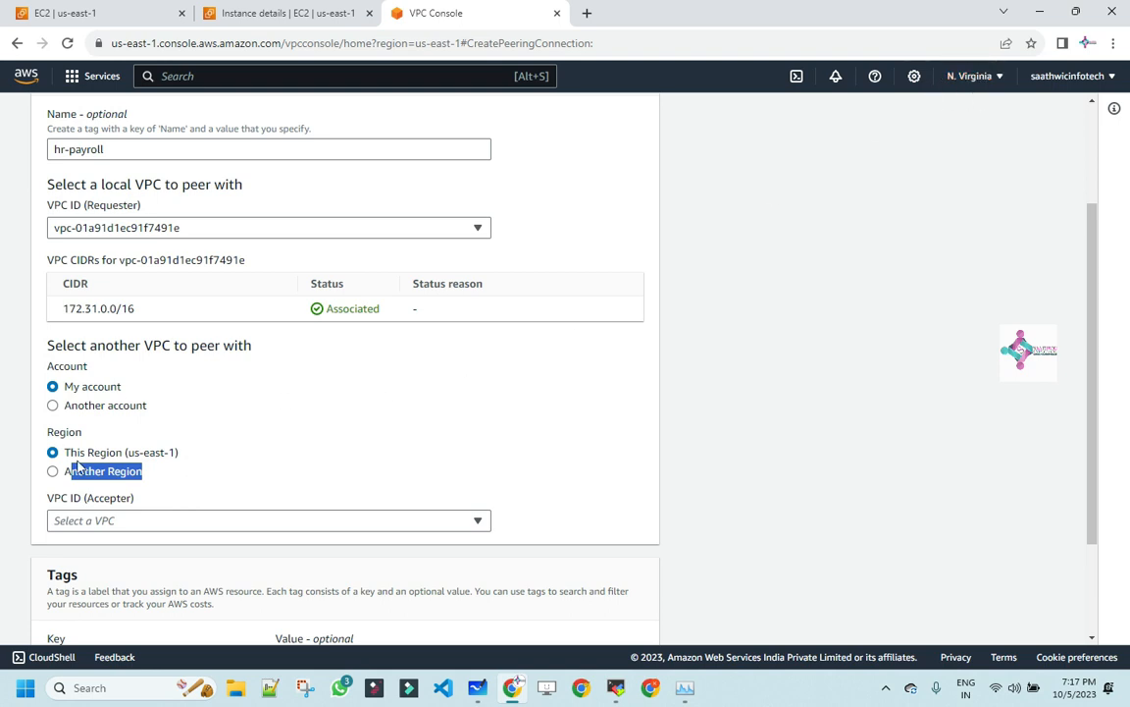
Choose HRVPC as the accepter VPC in the same account and region, and create the peering connection
scroll(269, 385, down, 2)
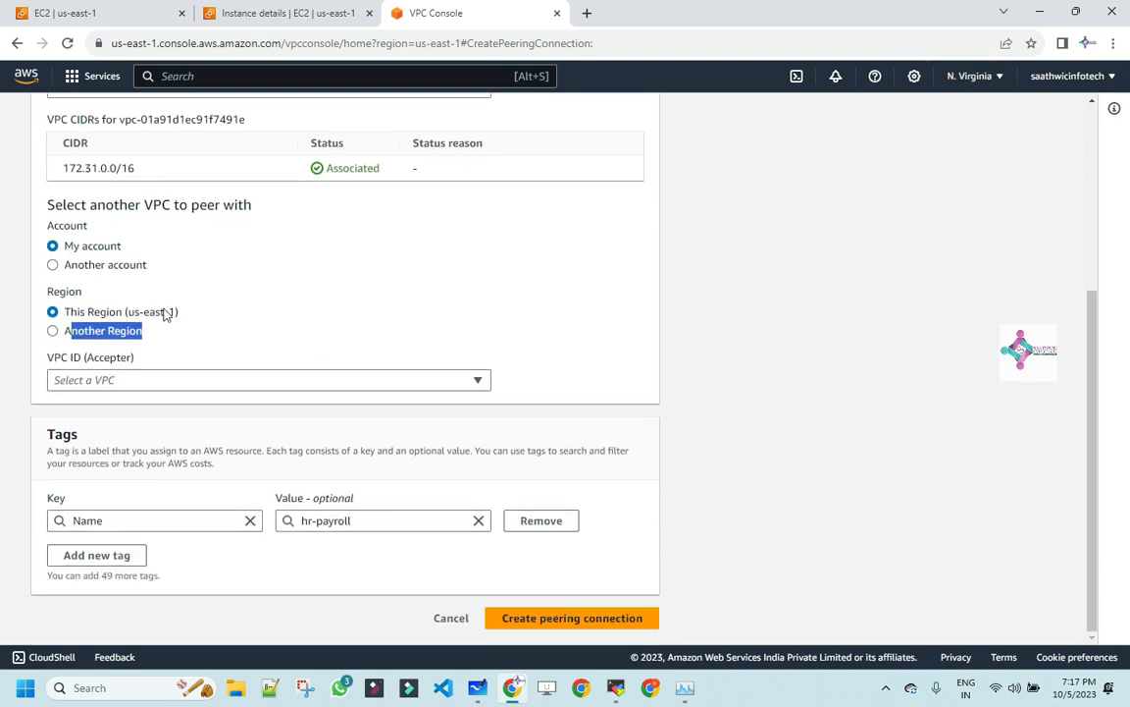
scroll(310, 291, up, 1)
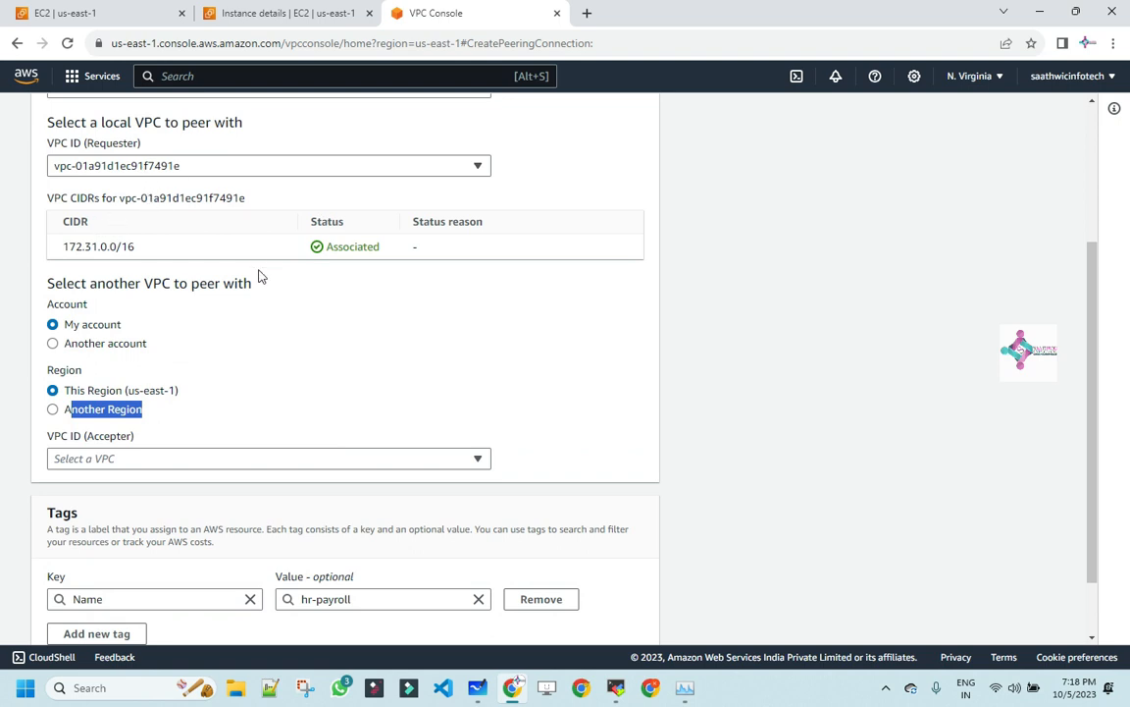
click(395, 466)
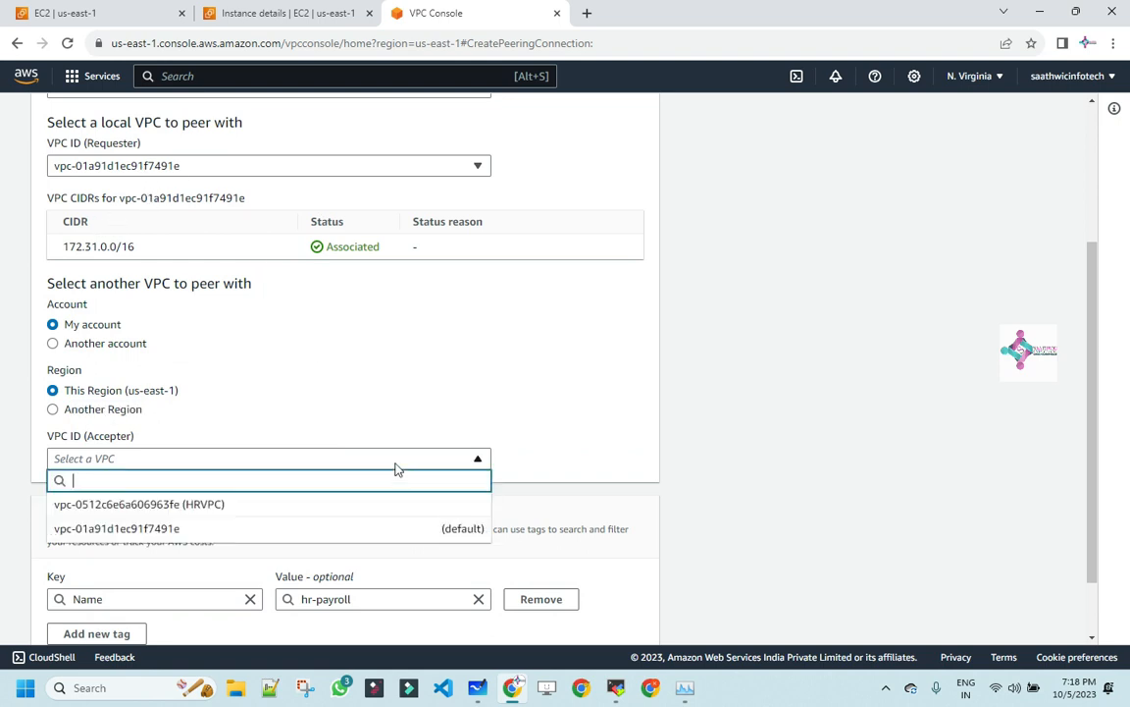
click(297, 502)
scroll(285, 334, down, 3)
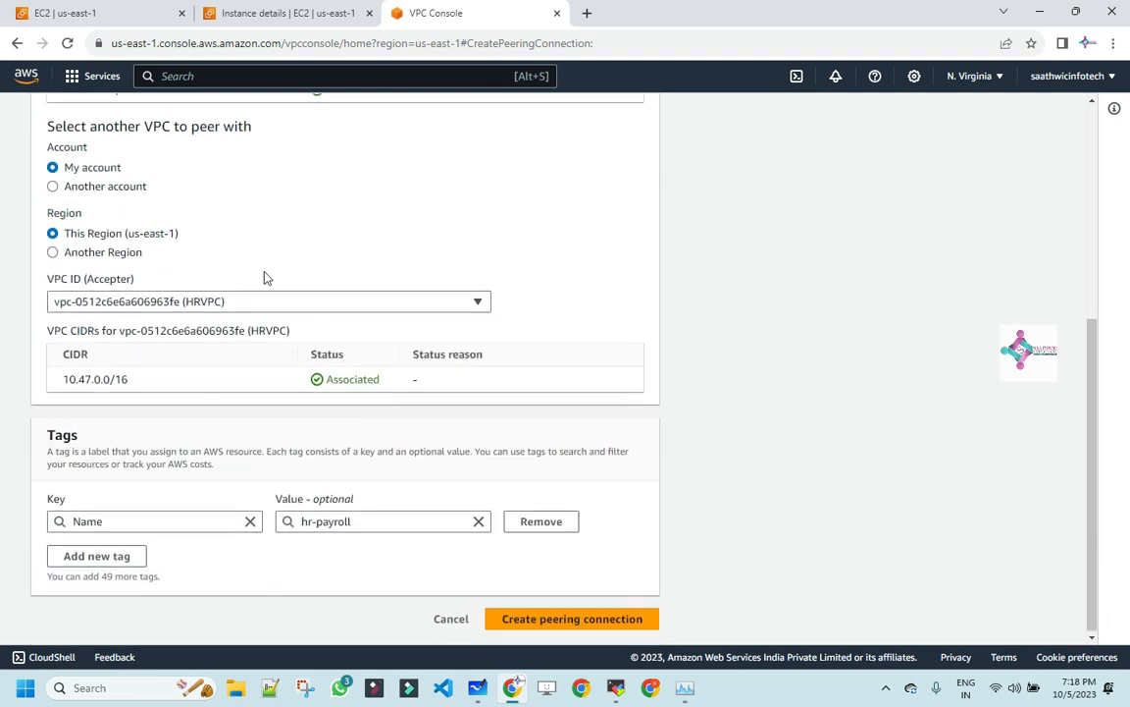
scroll(275, 285, up, 3)
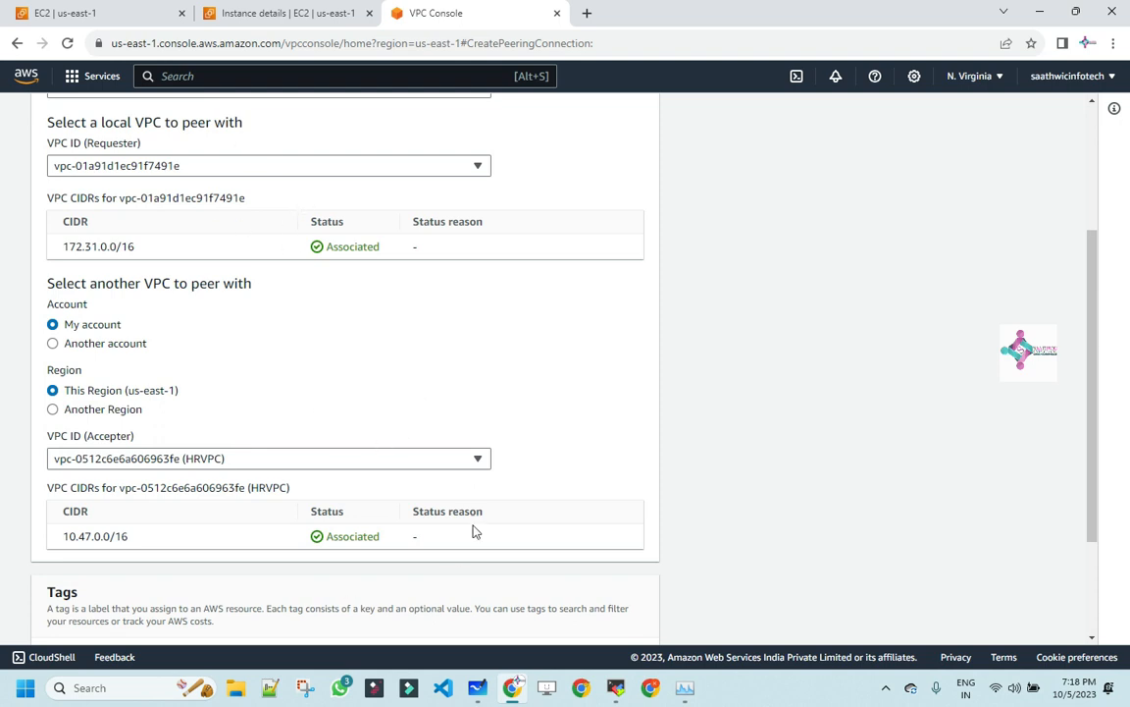
scroll(556, 549, down, 3)
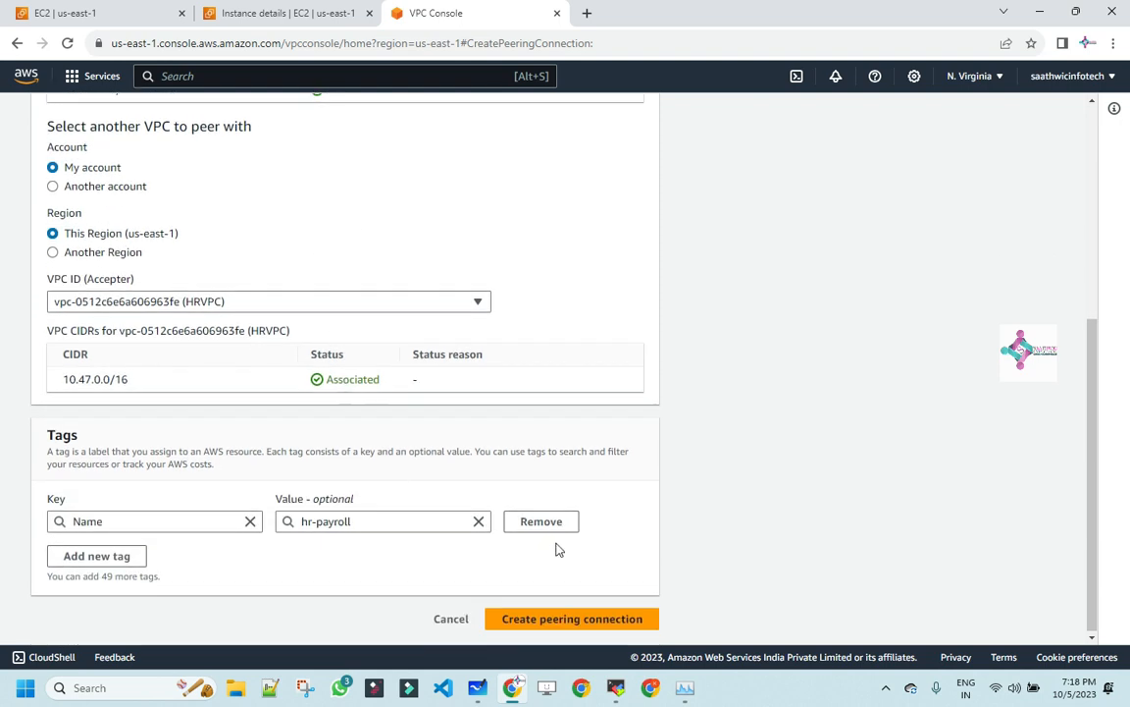
click(546, 629)
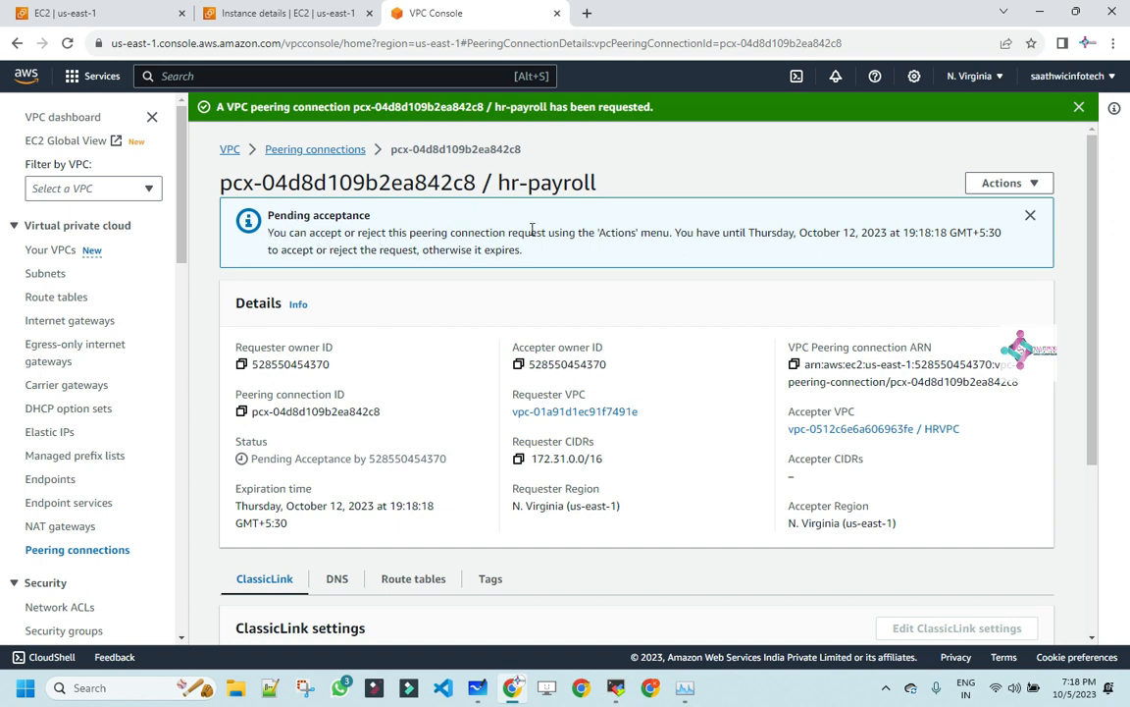
Dismiss the request notification, accept the hr-payroll peering request, and look over the connection details
drag(315, 232, 422, 233)
click(1078, 106)
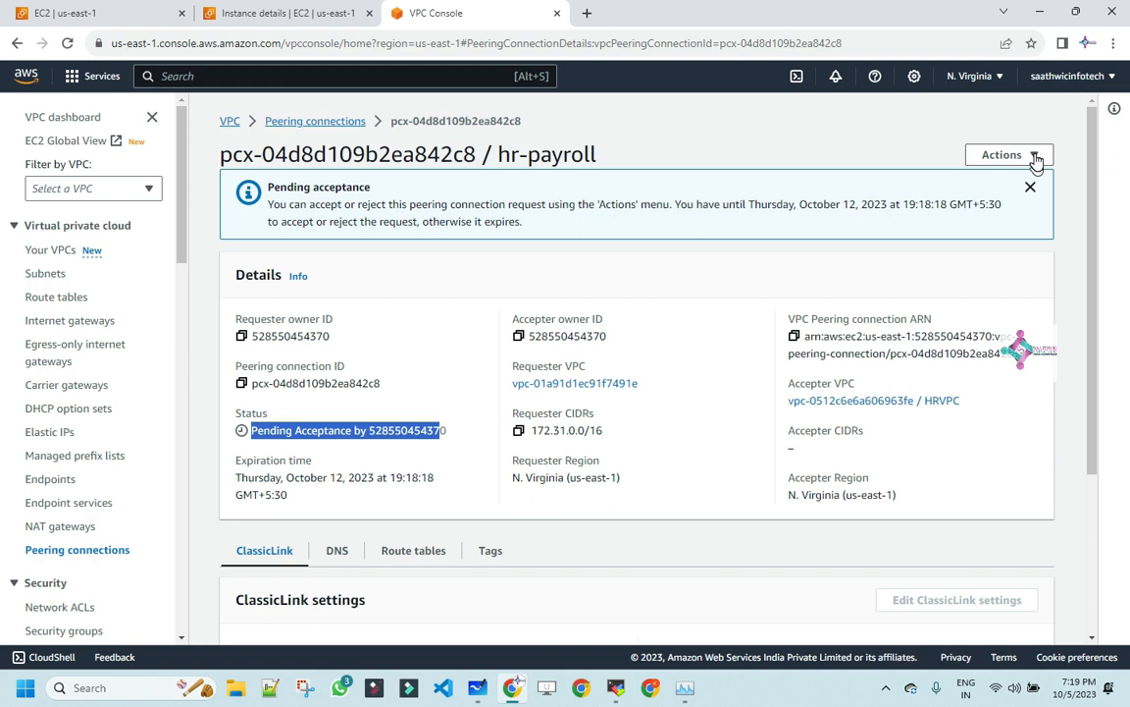
click(1034, 156)
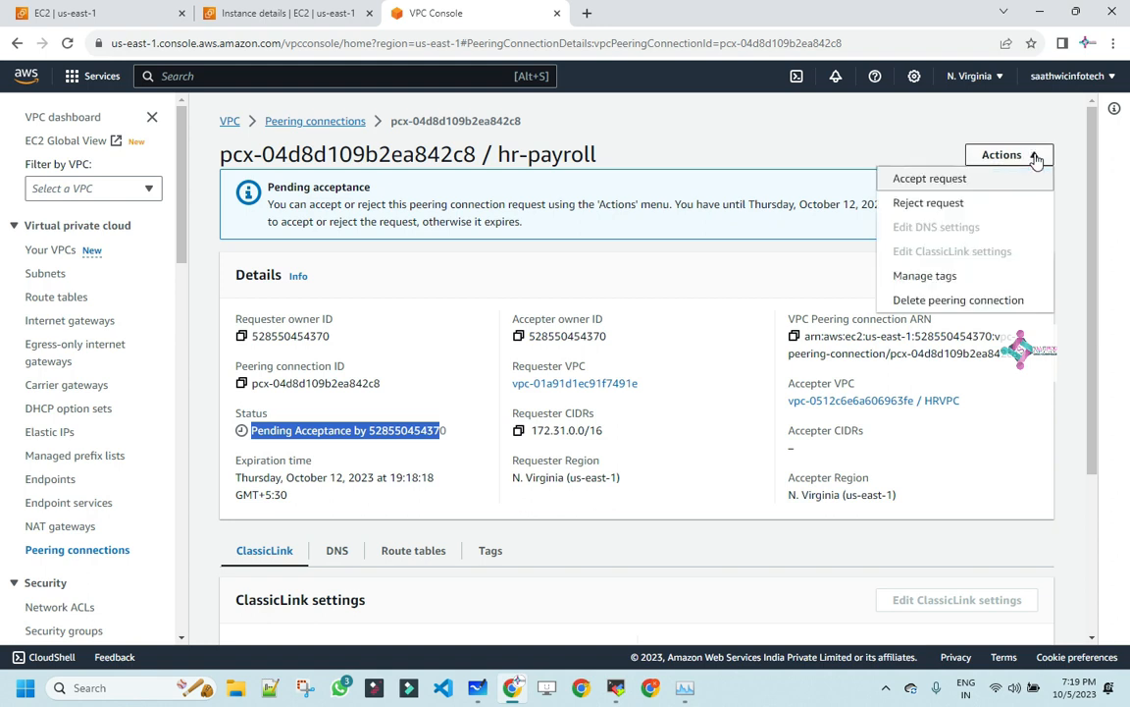
click(922, 180)
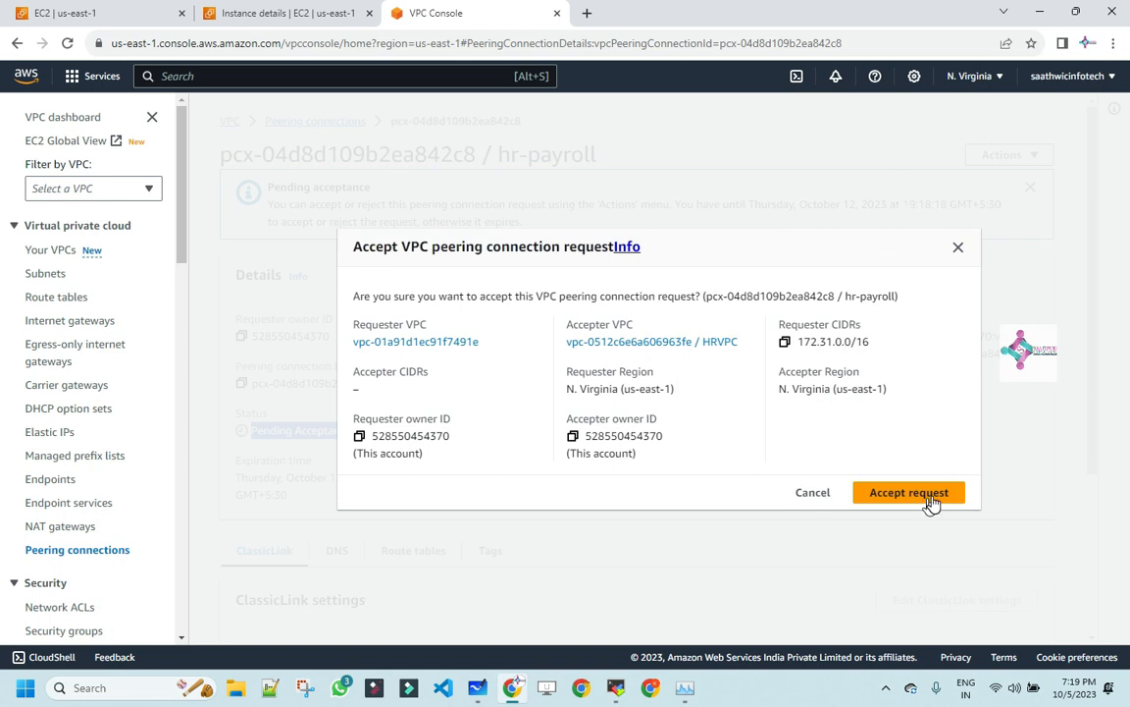
click(930, 499)
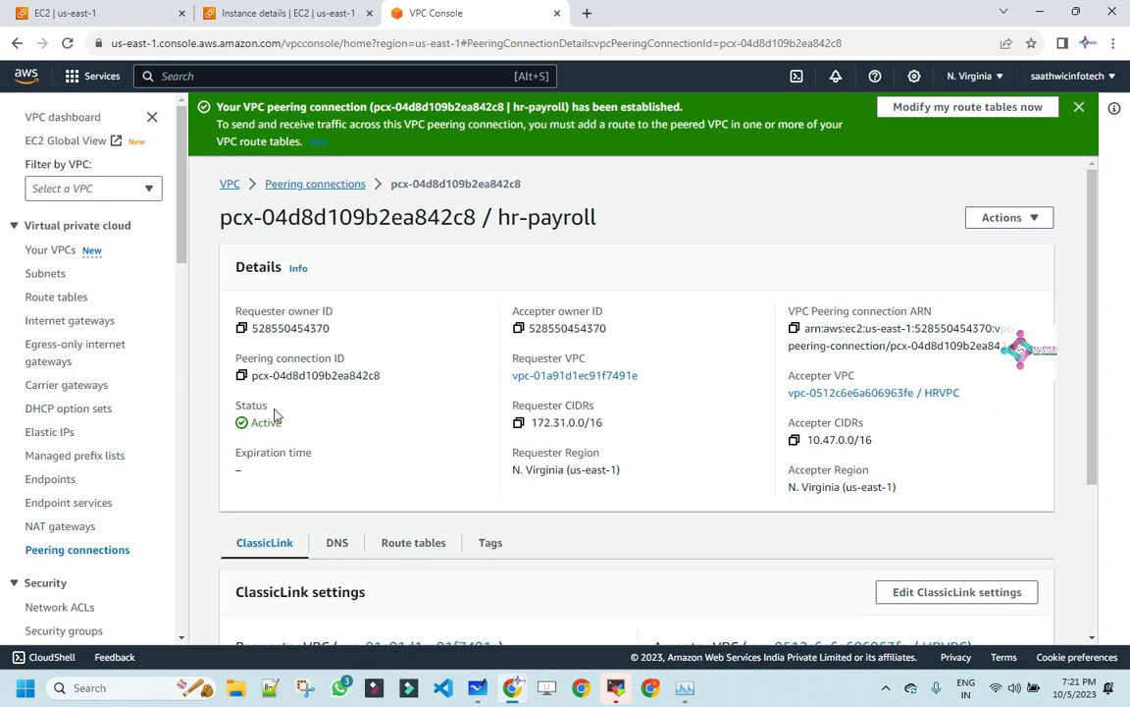
scroll(290, 422, down, 3)
scroll(291, 423, up, 5)
Switch to MobaXterm, duplicate the 34.234.65.244 session and close its original tab
click(615, 687)
click(454, 517)
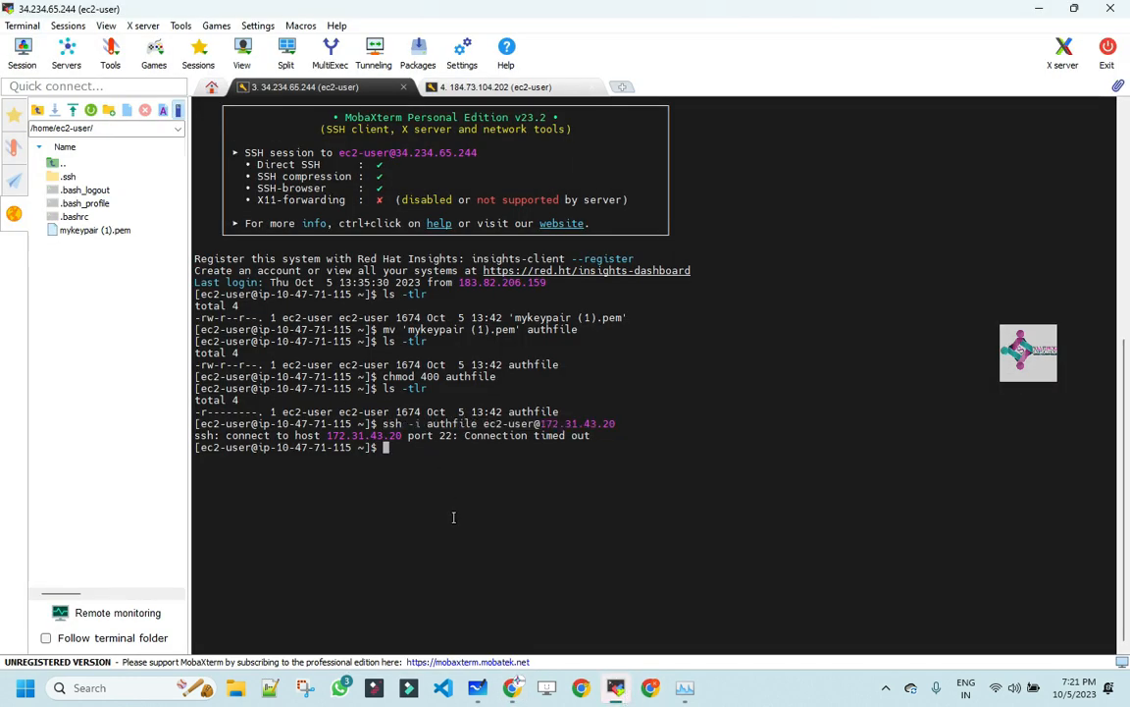
drag(255, 424, 579, 436)
click(630, 501)
right_click(334, 91)
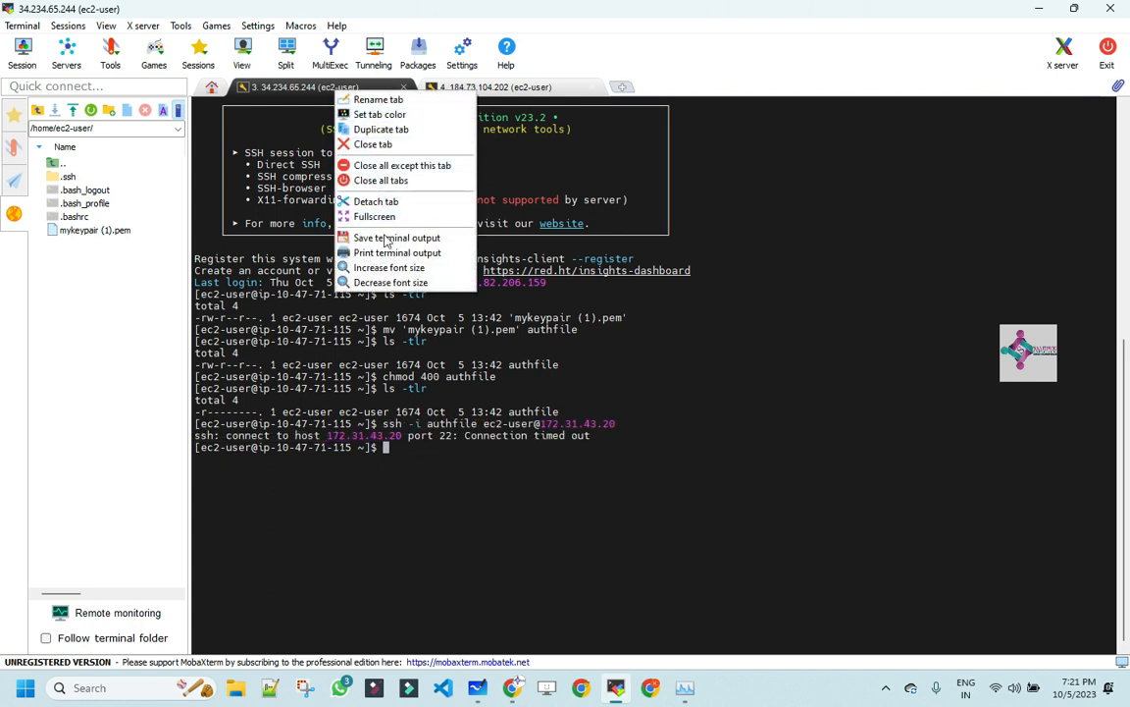
click(381, 130)
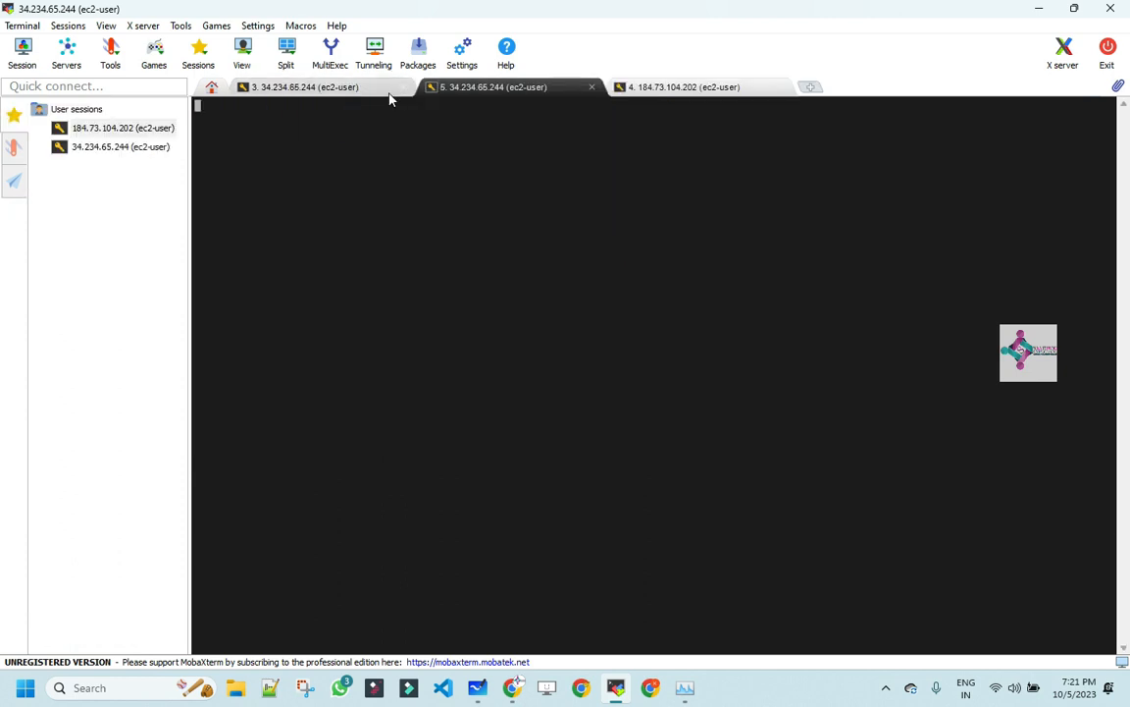
click(403, 87)
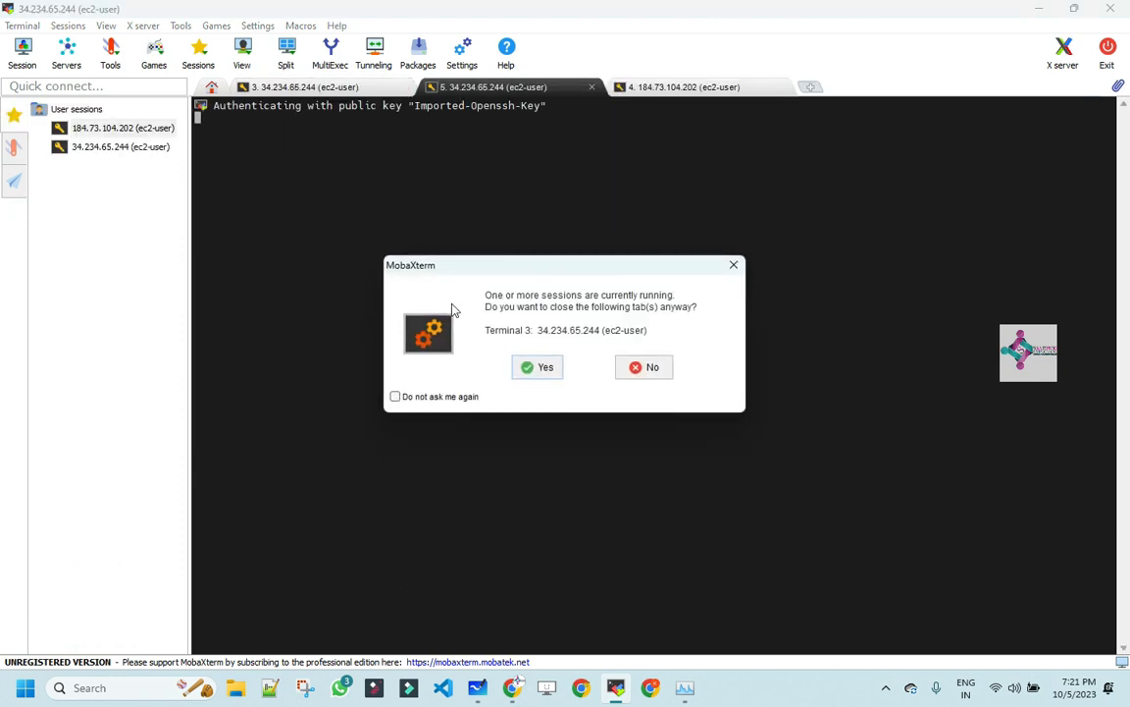
click(541, 372)
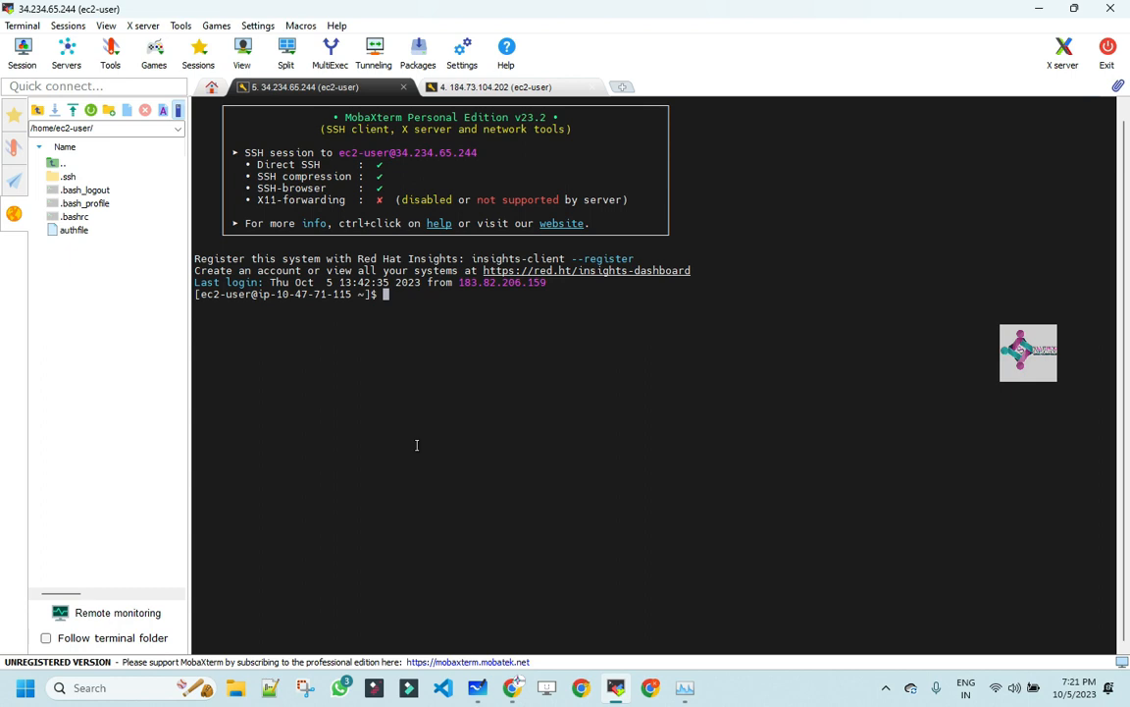
List the home directory with ls -tlr and begin the command 'ssh -i authfile ec2-user@'
text(ls -tlr)
key(Return)
text(ssh -i auth)
key(Tab)
text(ec2-user)
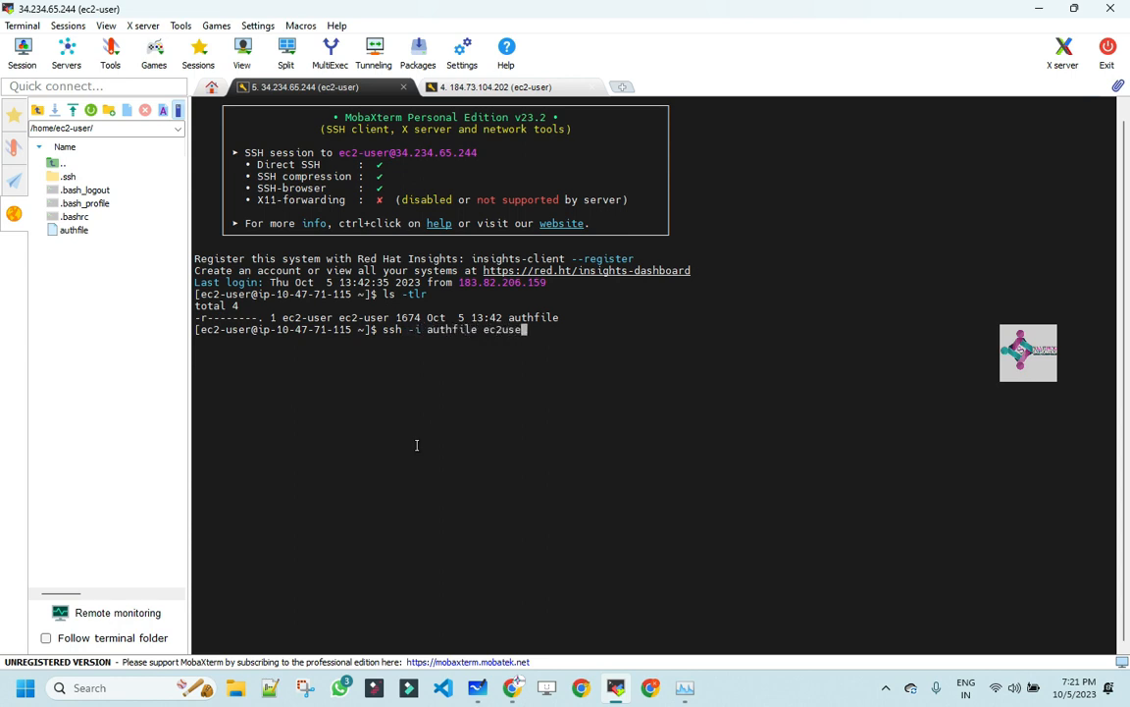
key(BackSpace)
key(BackSpace)
key(BackSpace)
key(BackSpace)
text(-user@)
Copy Payrollec2's private IPv4 address from the AWS console and run the pending SSH command in MobaXterm against 172.31.43.20
mouse_move(512, 687)
click(462, 588)
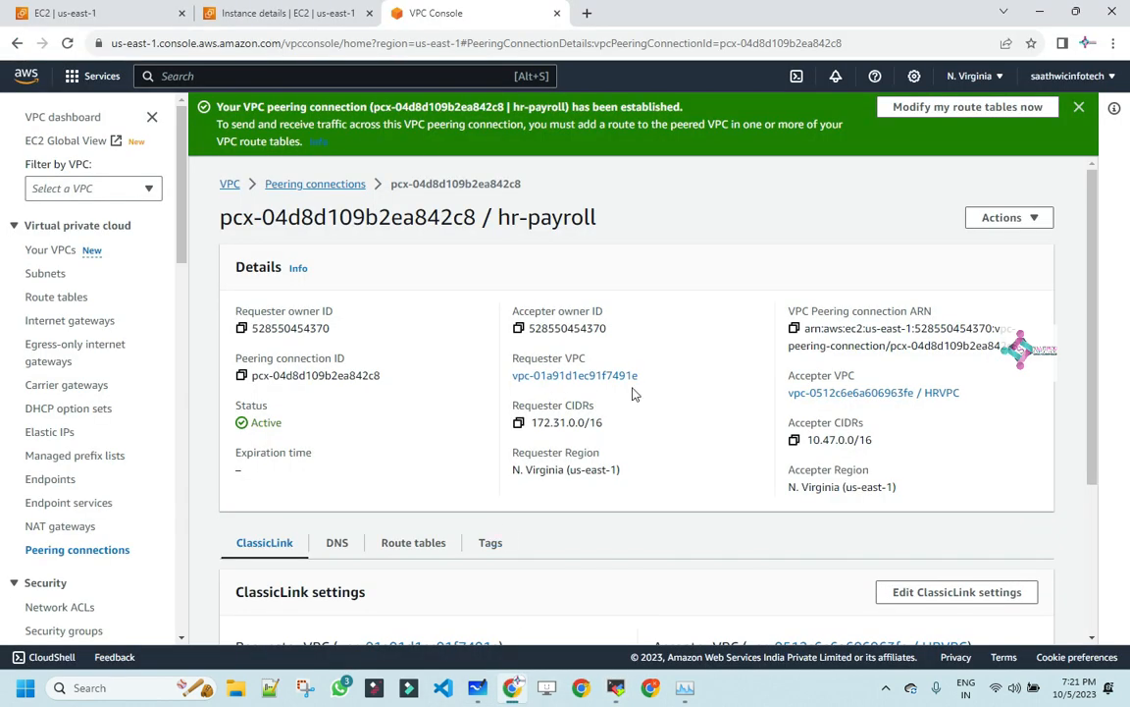
click(277, 14)
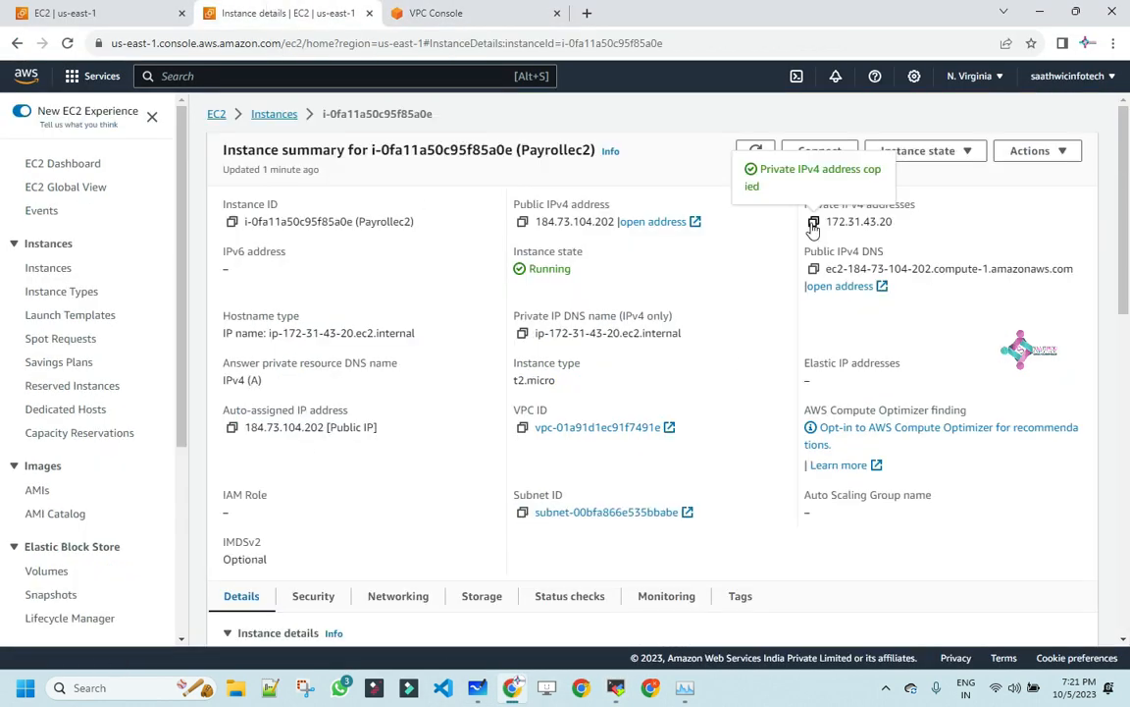
key(alt+Tab)
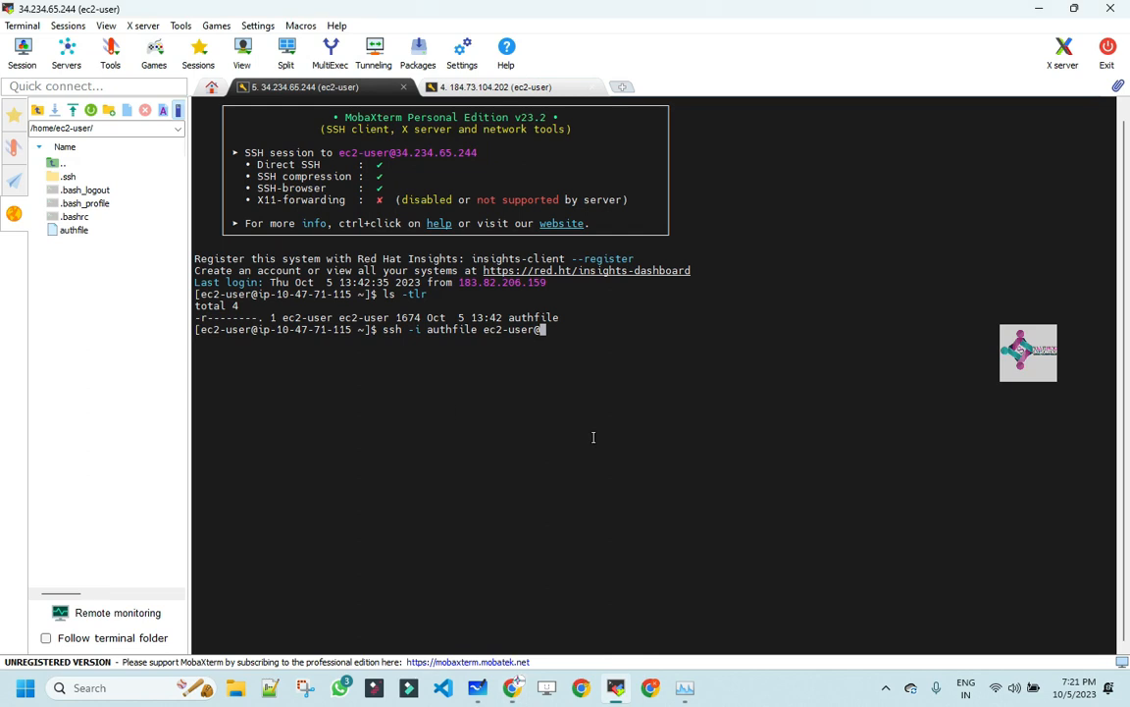
right_click(593, 437)
key(Return)
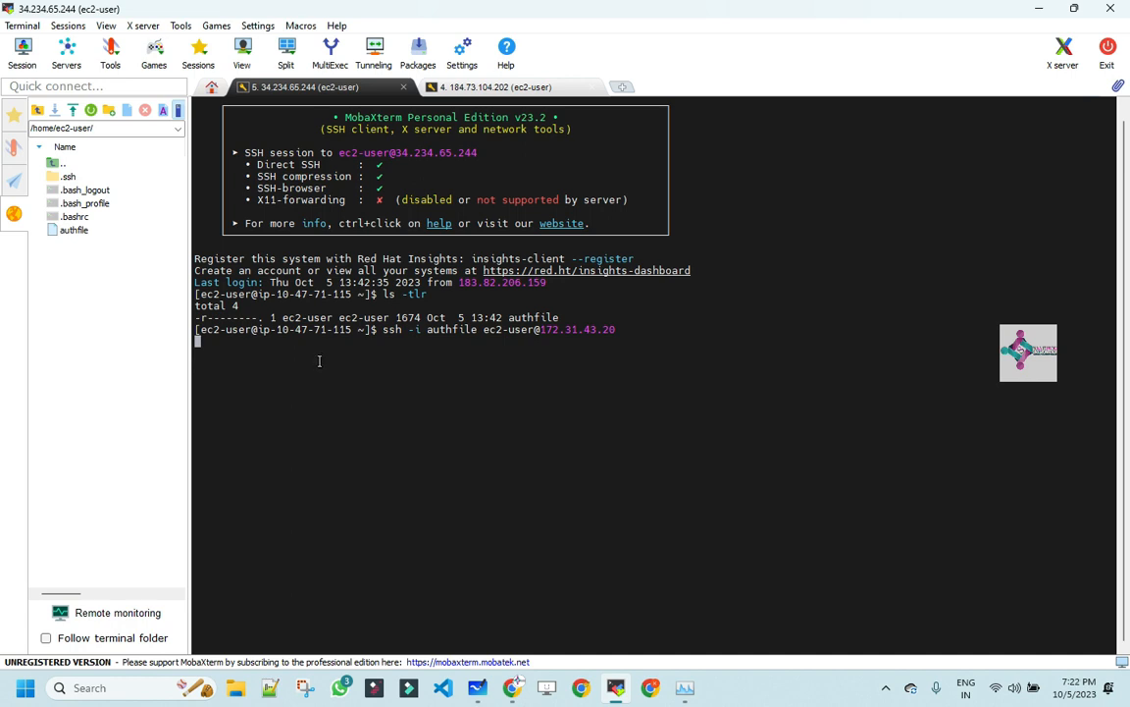
Switch to Microsoft Whiteboard and erase the line connecting the two circles marked e
click(520, 692)
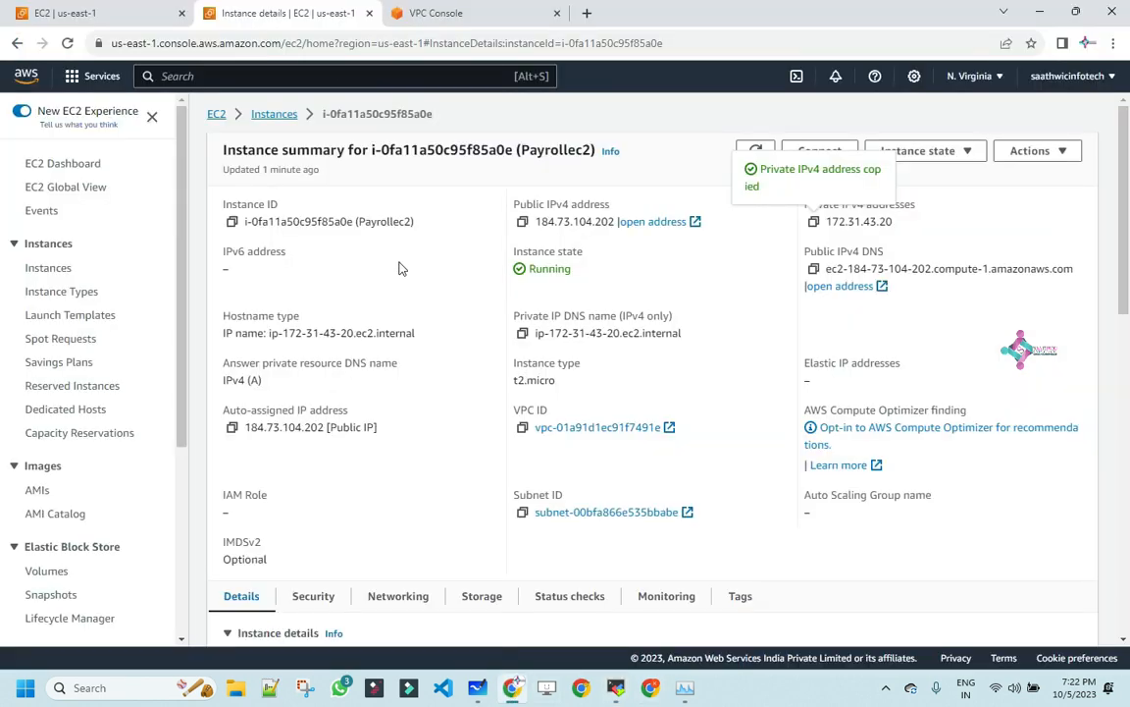
click(437, 13)
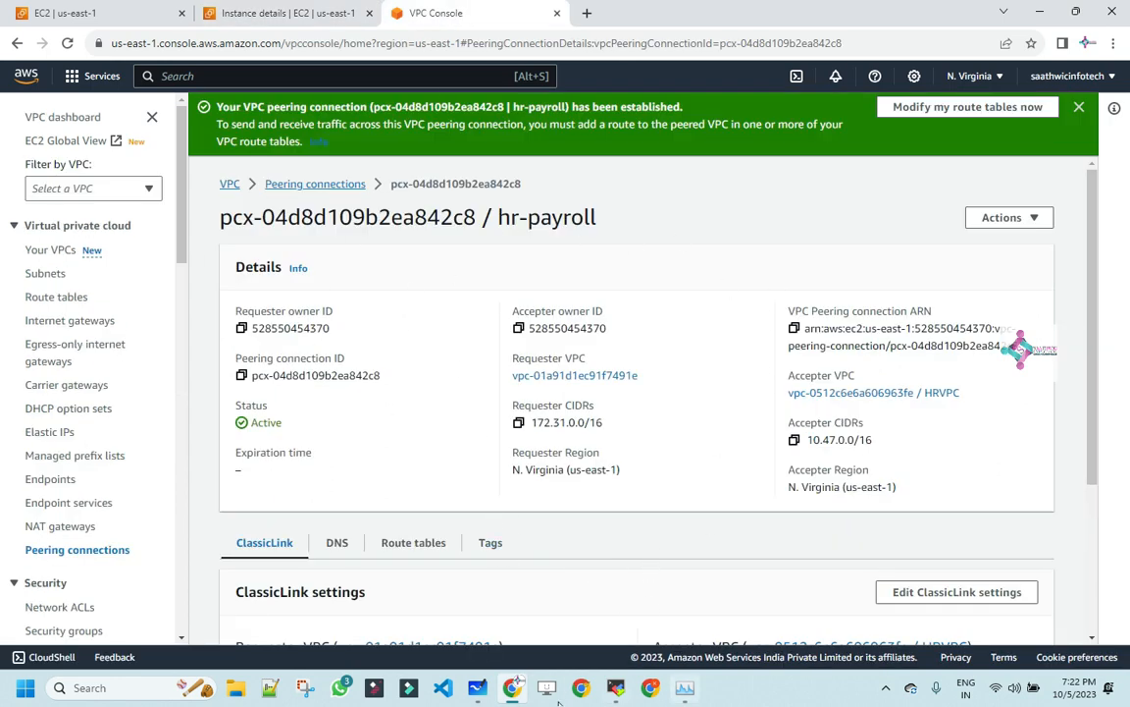
click(486, 692)
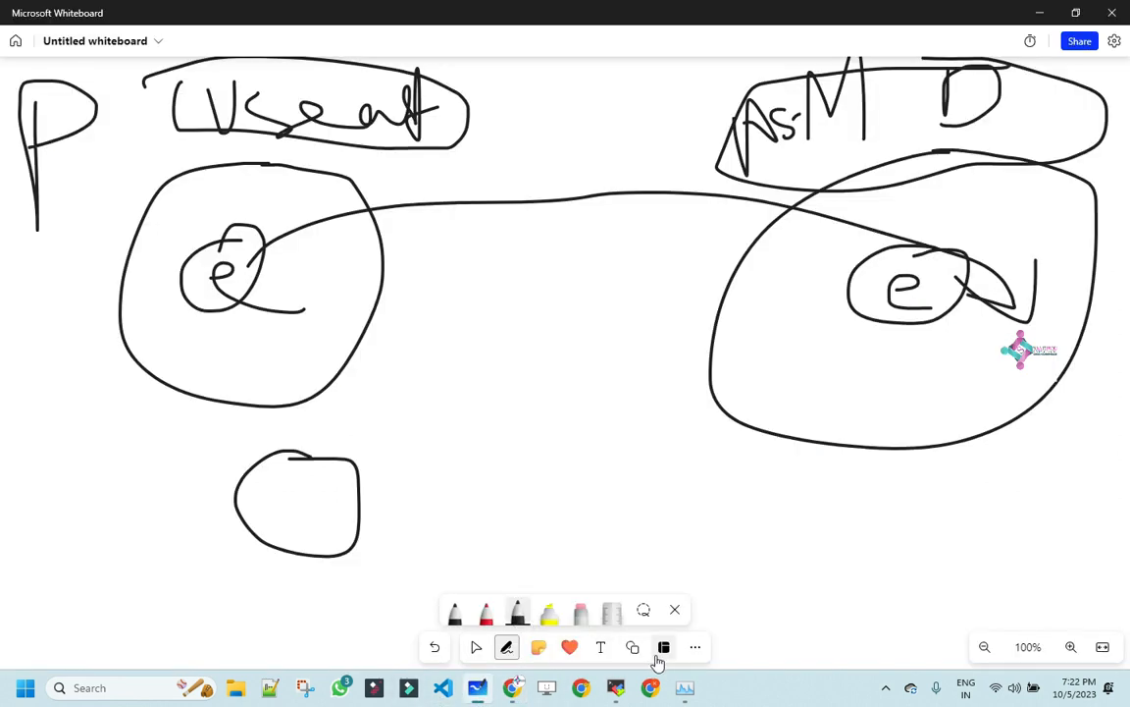
click(585, 614)
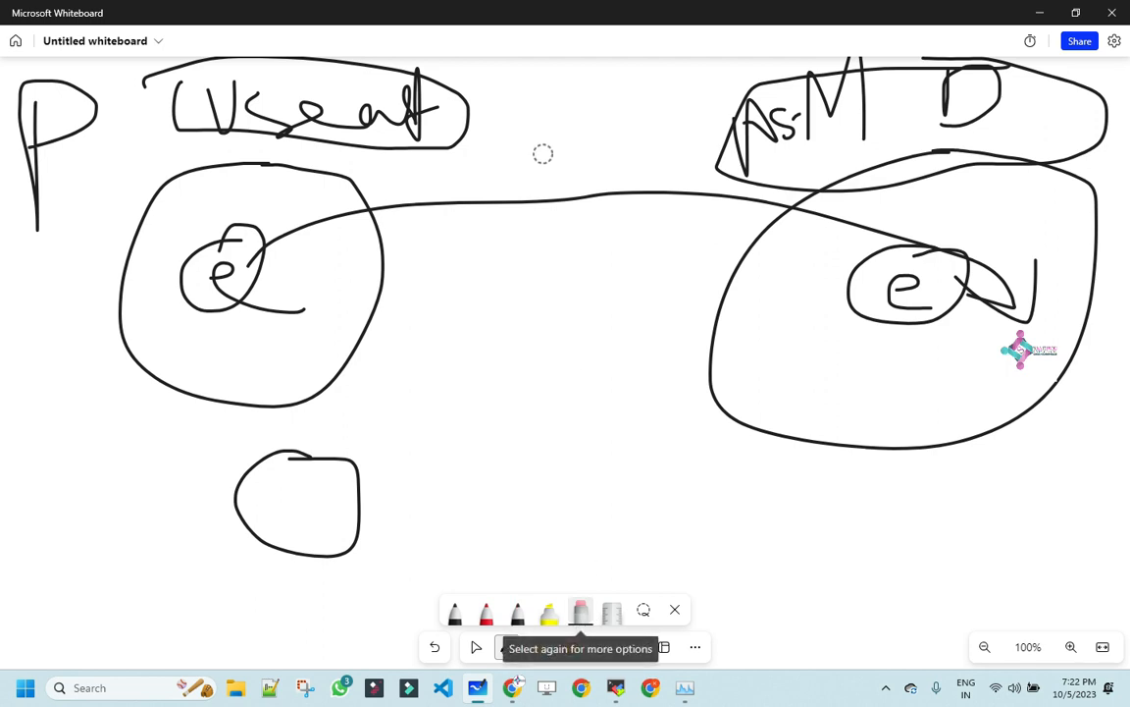
drag(543, 154, 540, 262)
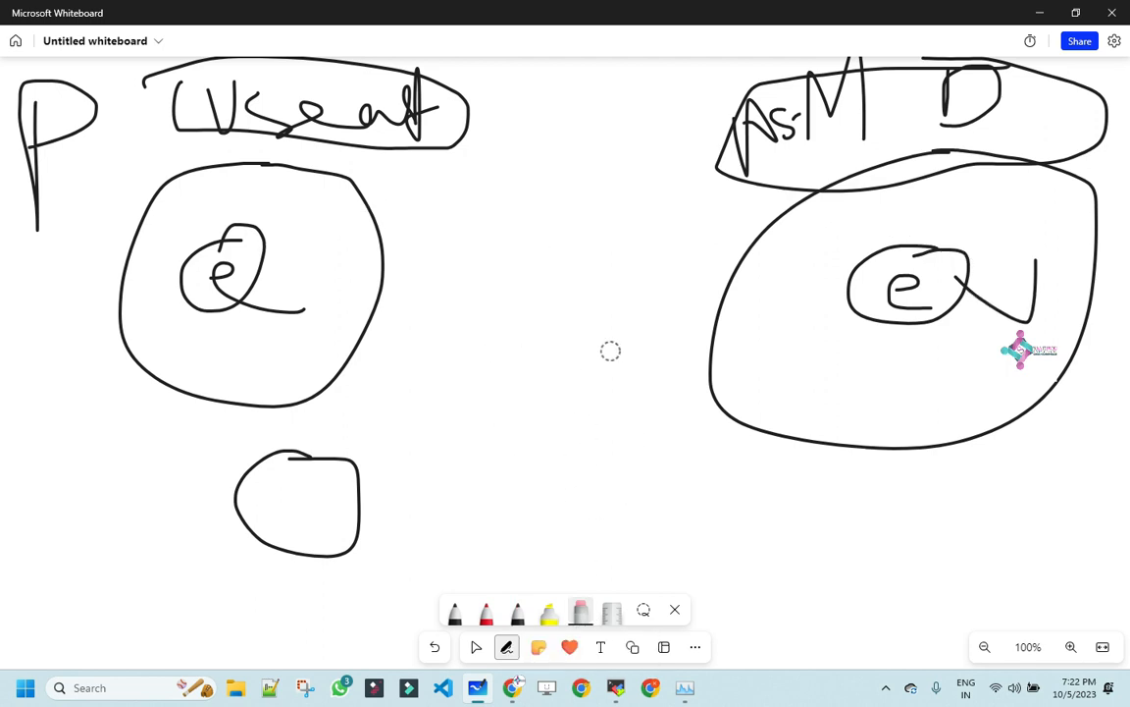
Draw a tall oval between the two large circles, small boxes on their facing edges, and a small oval above the tall one
click(518, 611)
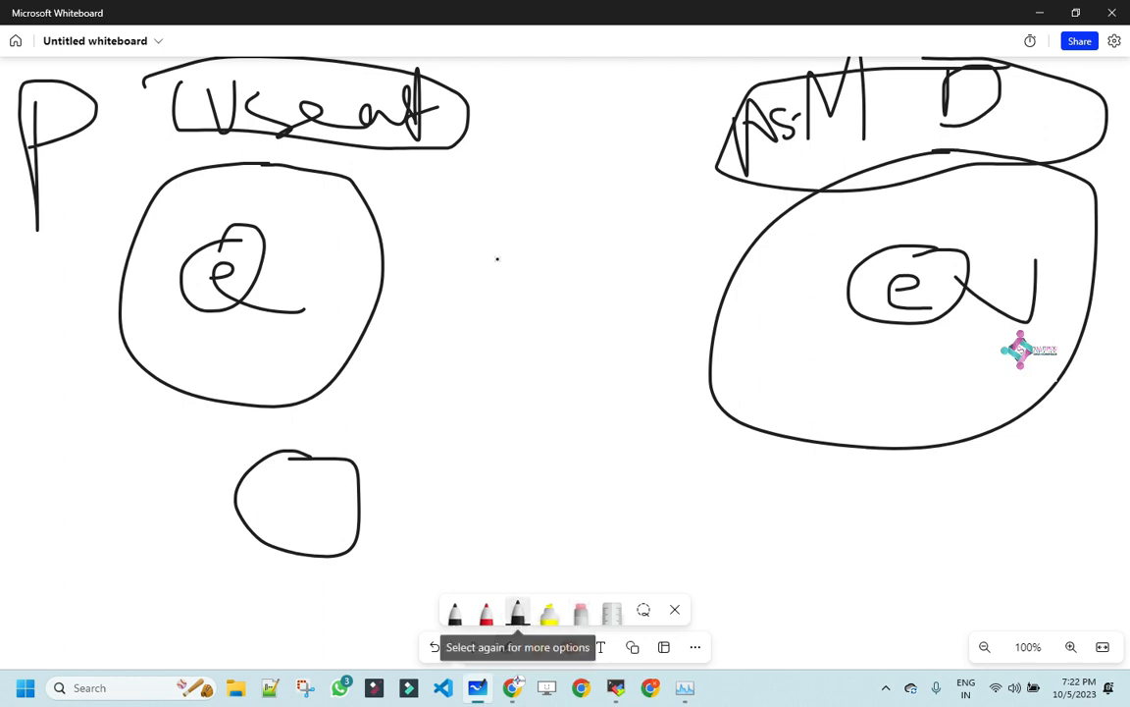
mouse_move(556, 228)
mouse_down()
mouse_move(485, 248)
mouse_move(608, 291)
mouse_move(537, 228)
mouse_up()
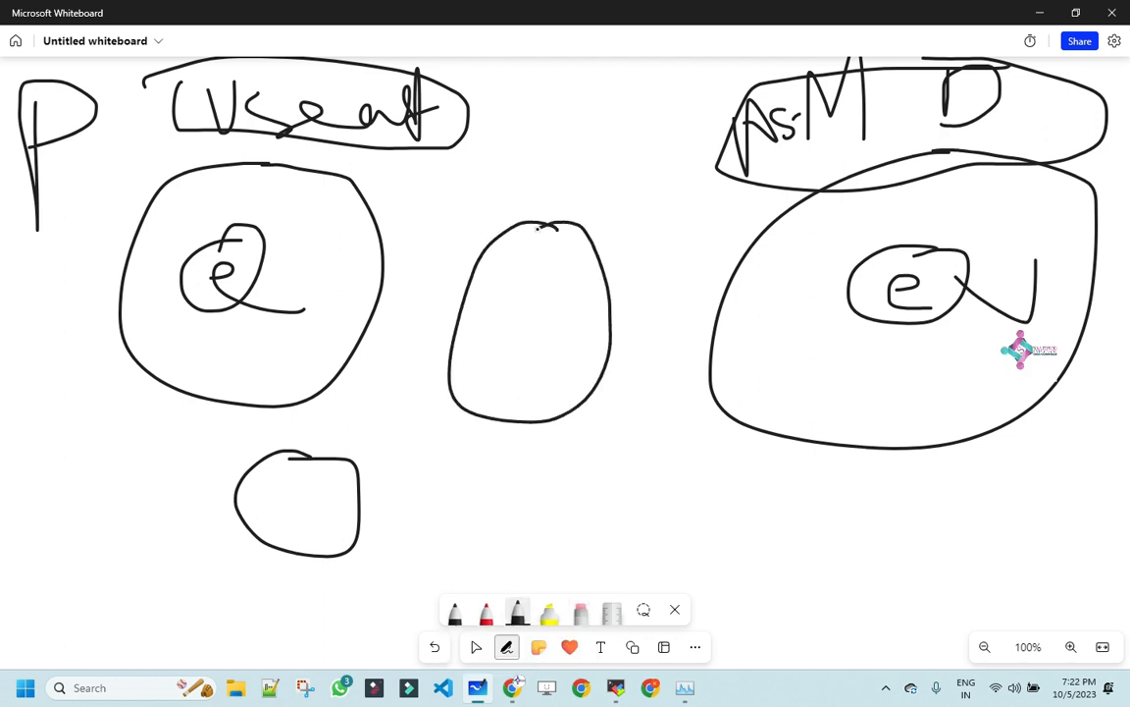
mouse_move(714, 285)
mouse_down()
mouse_move(706, 339)
mouse_move(742, 323)
mouse_move(696, 333)
mouse_up()
mouse_move(360, 266)
mouse_down()
mouse_move(409, 272)
mouse_move(375, 328)
mouse_move(359, 267)
mouse_up()
mouse_move(451, 179)
mouse_down()
mouse_move(481, 175)
mouse_move(439, 183)
mouse_up()
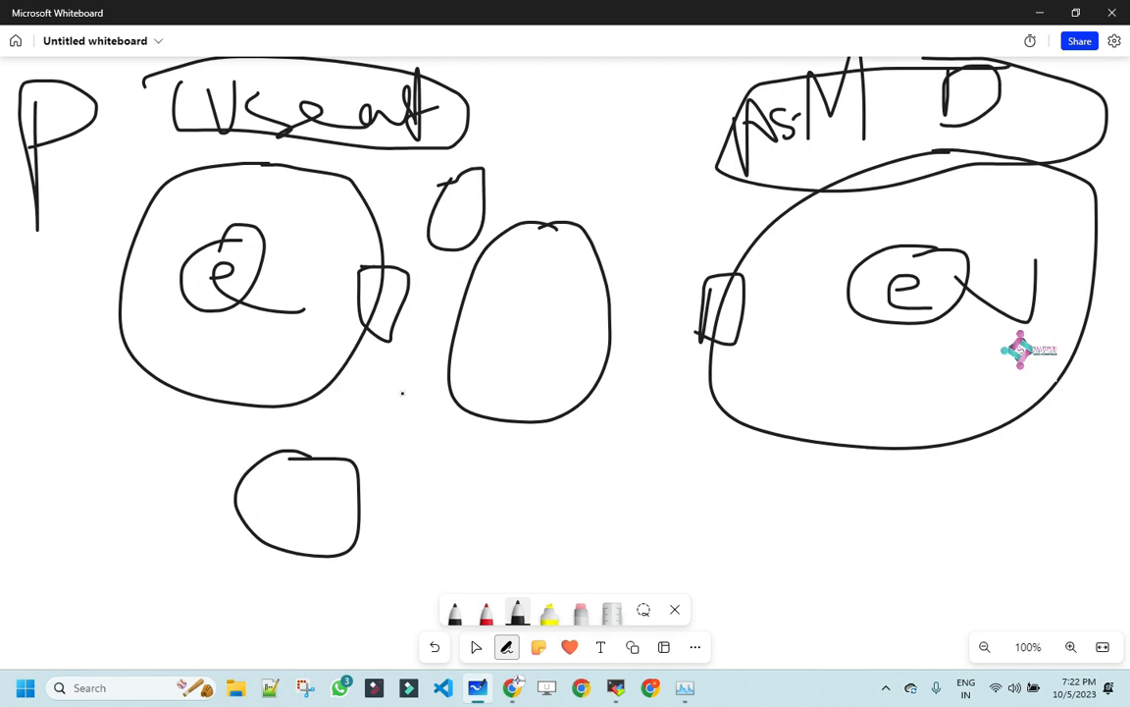
Sketch the traffic path from the first network's edge box through the middle oval to the second network, with small circles marking the stops
mouse_move(617, 80)
mouse_down()
mouse_move(609, 137)
mouse_move(599, 95)
mouse_move(481, 116)
mouse_move(424, 182)
mouse_move(377, 282)
mouse_up()
mouse_move(339, 236)
mouse_down()
mouse_move(343, 251)
mouse_move(333, 234)
mouse_move(310, 253)
mouse_up()
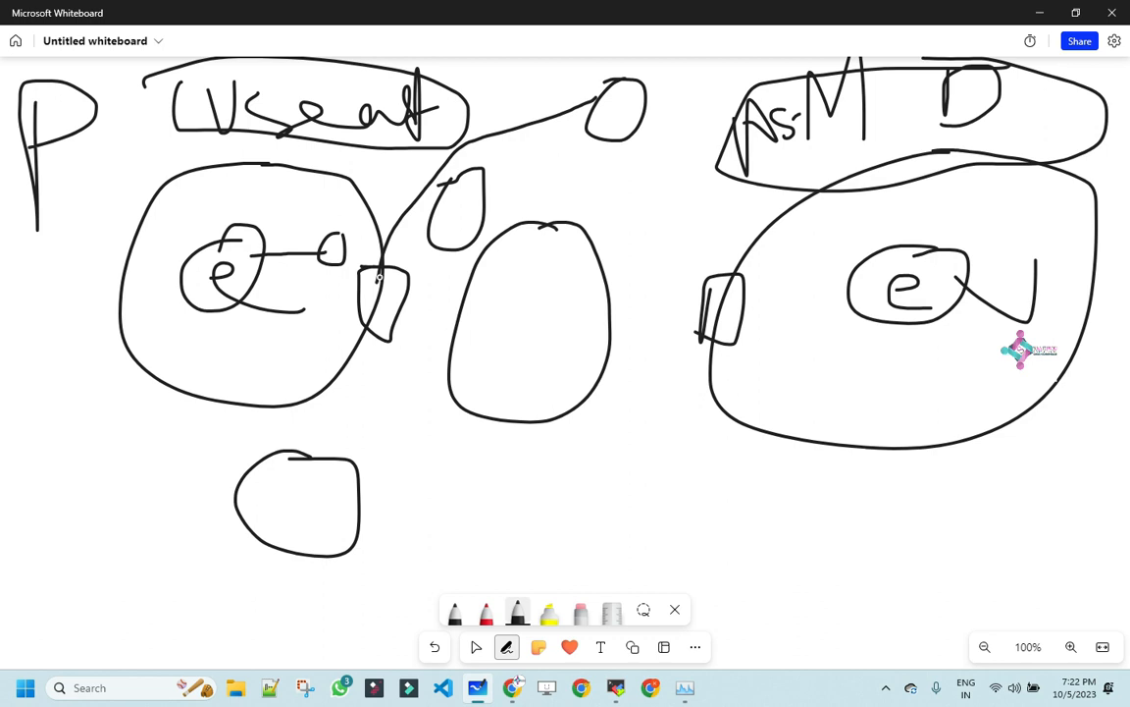
drag(379, 278, 490, 256)
drag(362, 173, 738, 263)
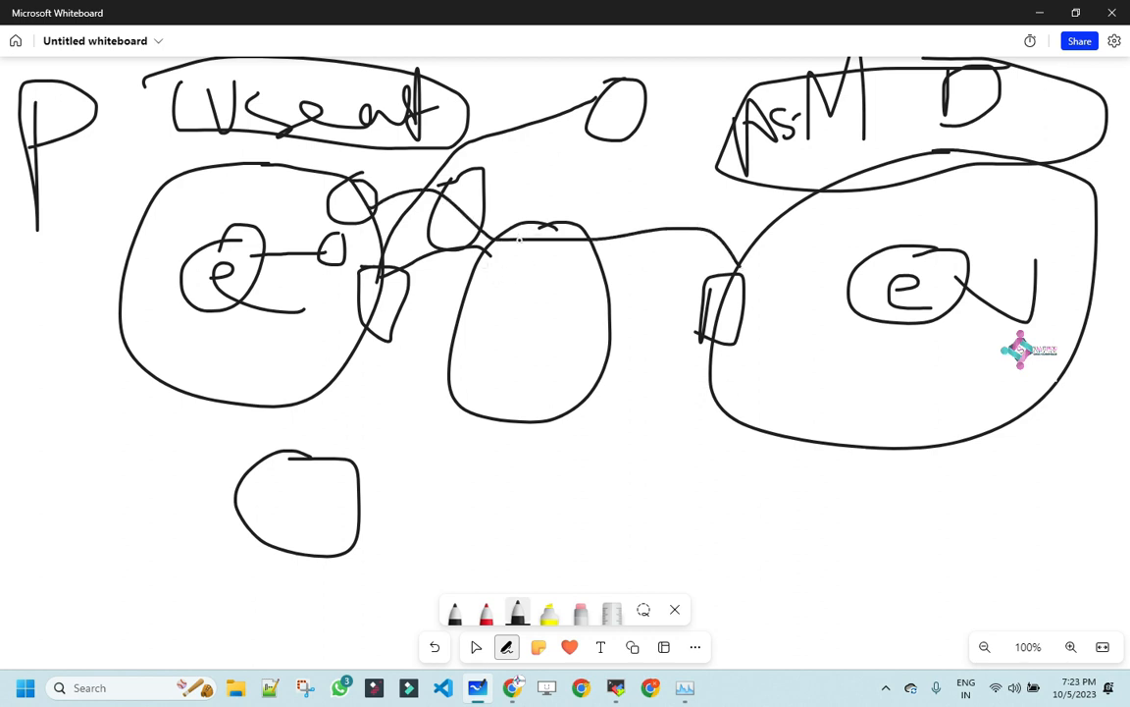
drag(789, 254, 802, 252)
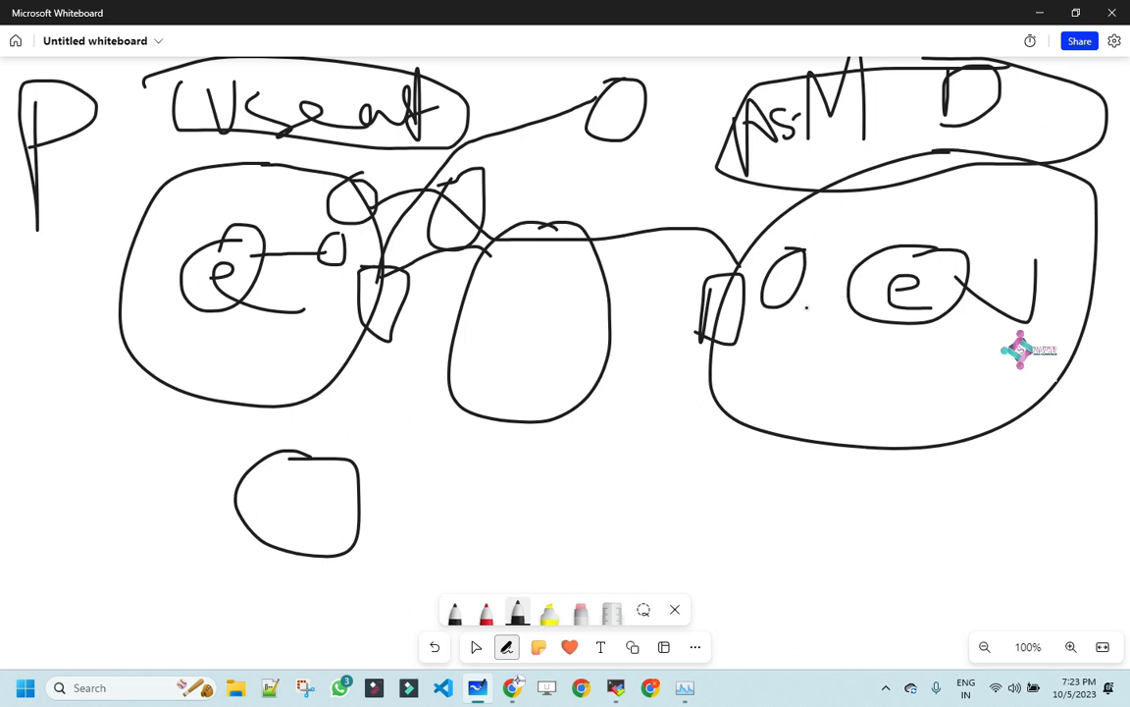
Return to the AWS VPC console, open HRVPC's route table rtb-0d3bdceaa5d0fb27a for editing routes, and add an empty route
key(alt+Tab)
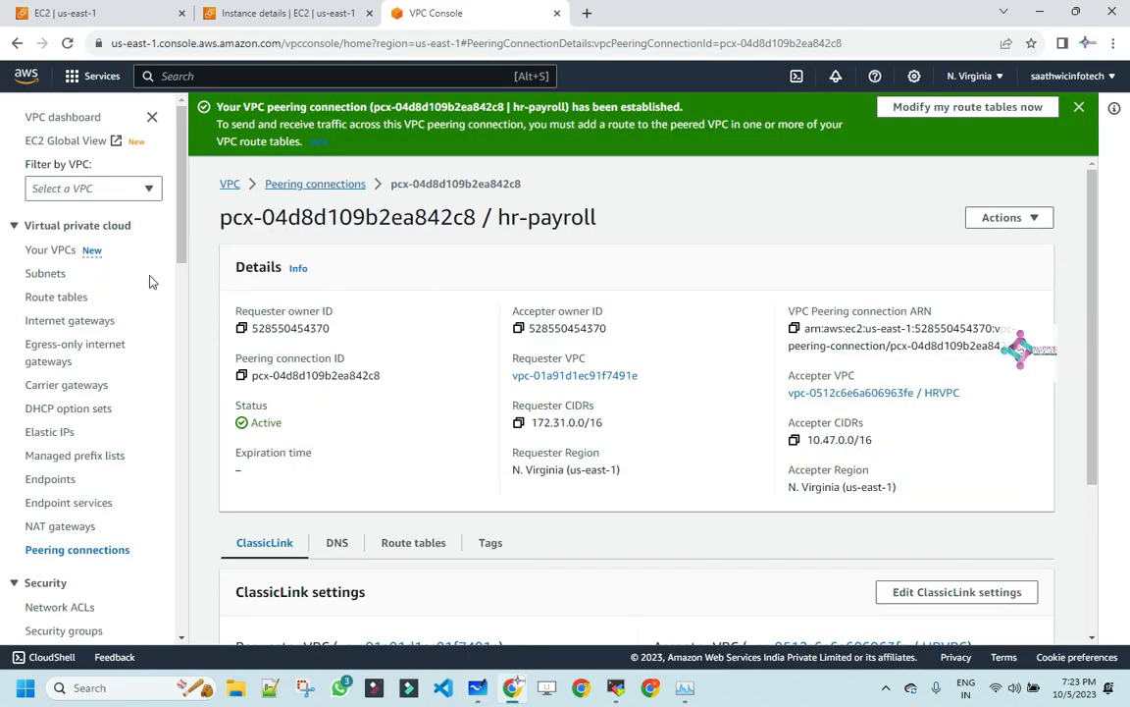
click(74, 302)
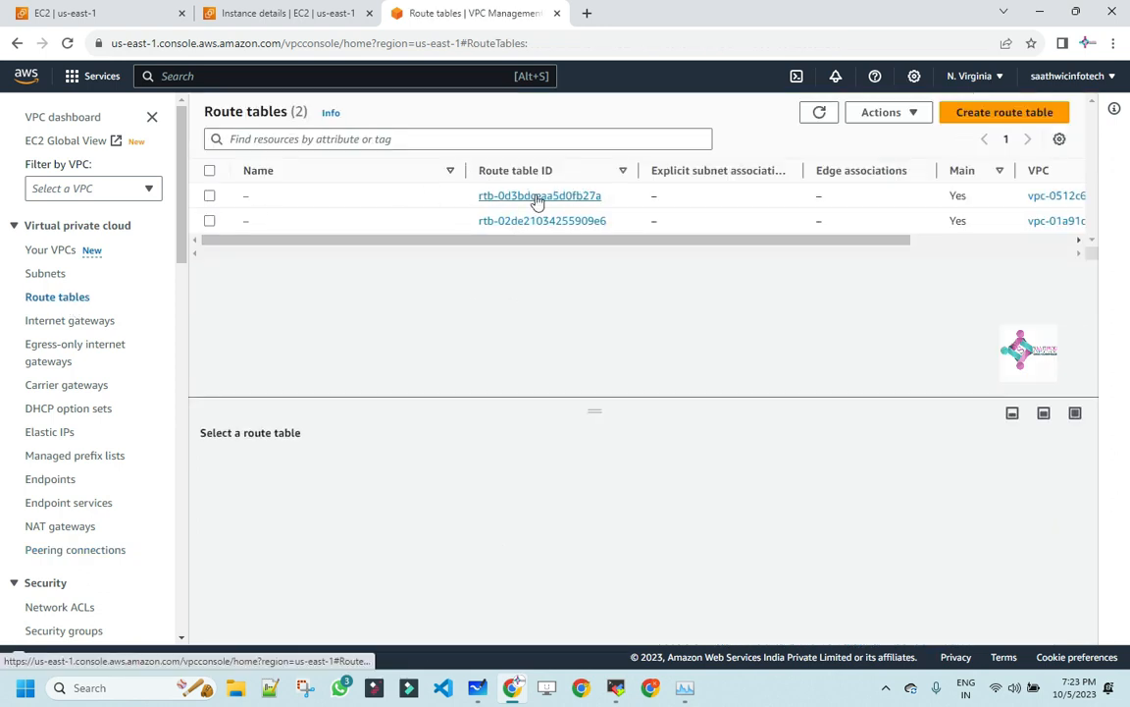
click(537, 197)
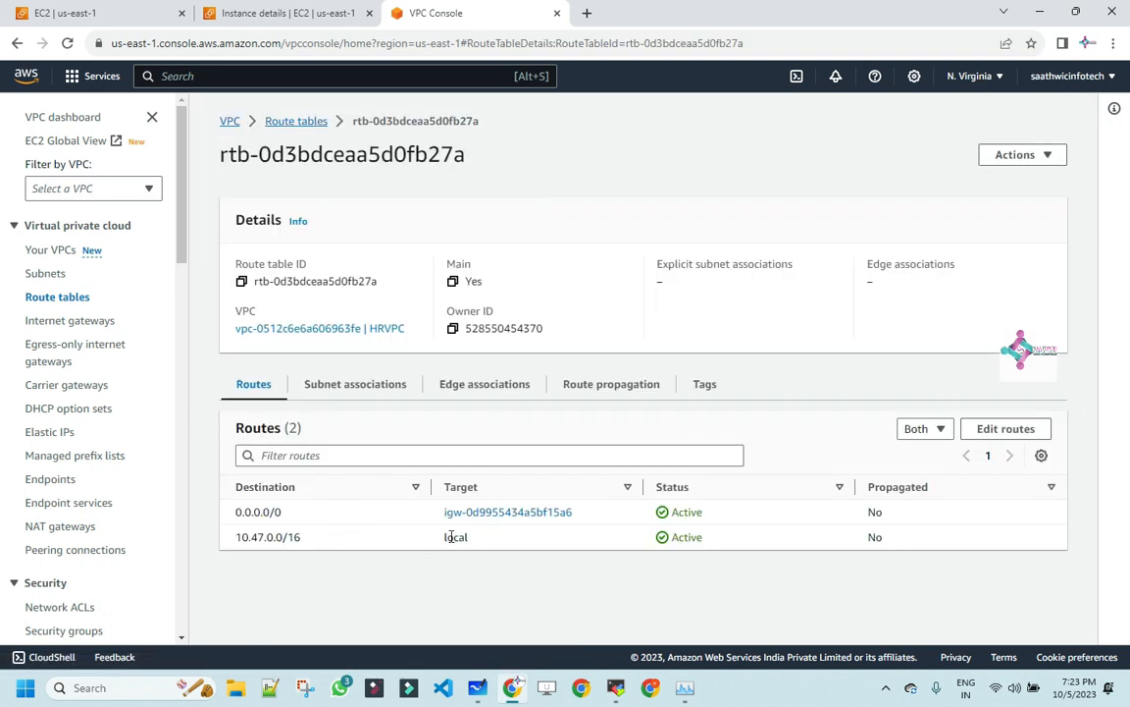
click(1011, 428)
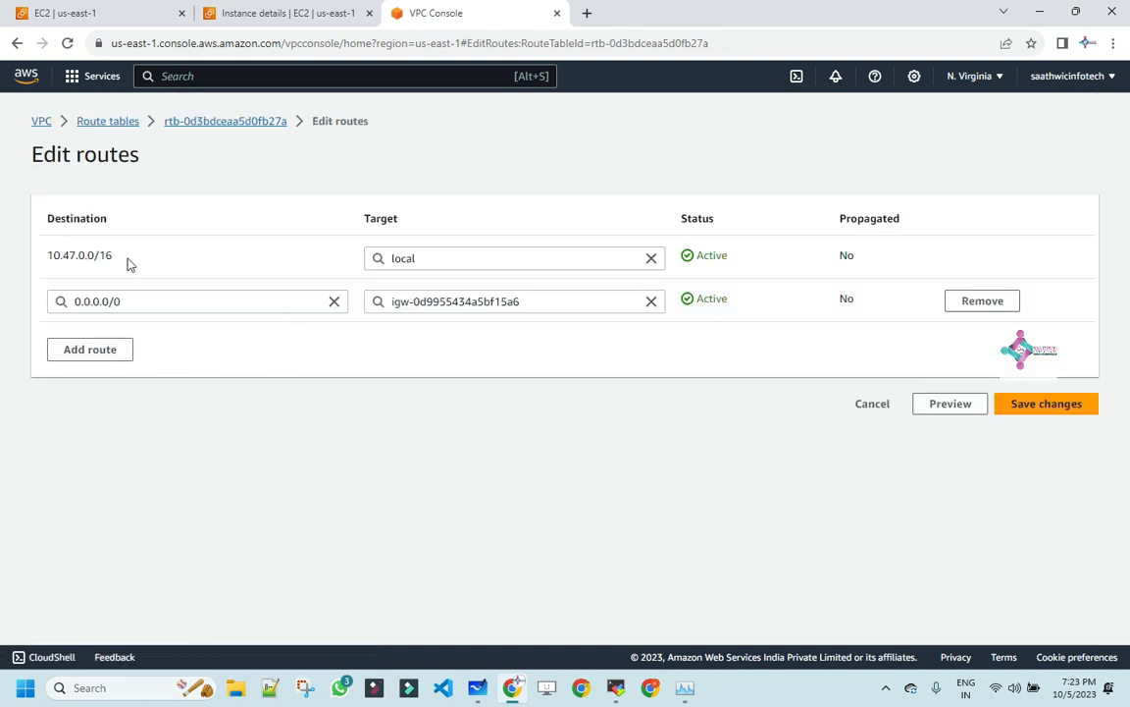
drag(128, 260, 31, 261)
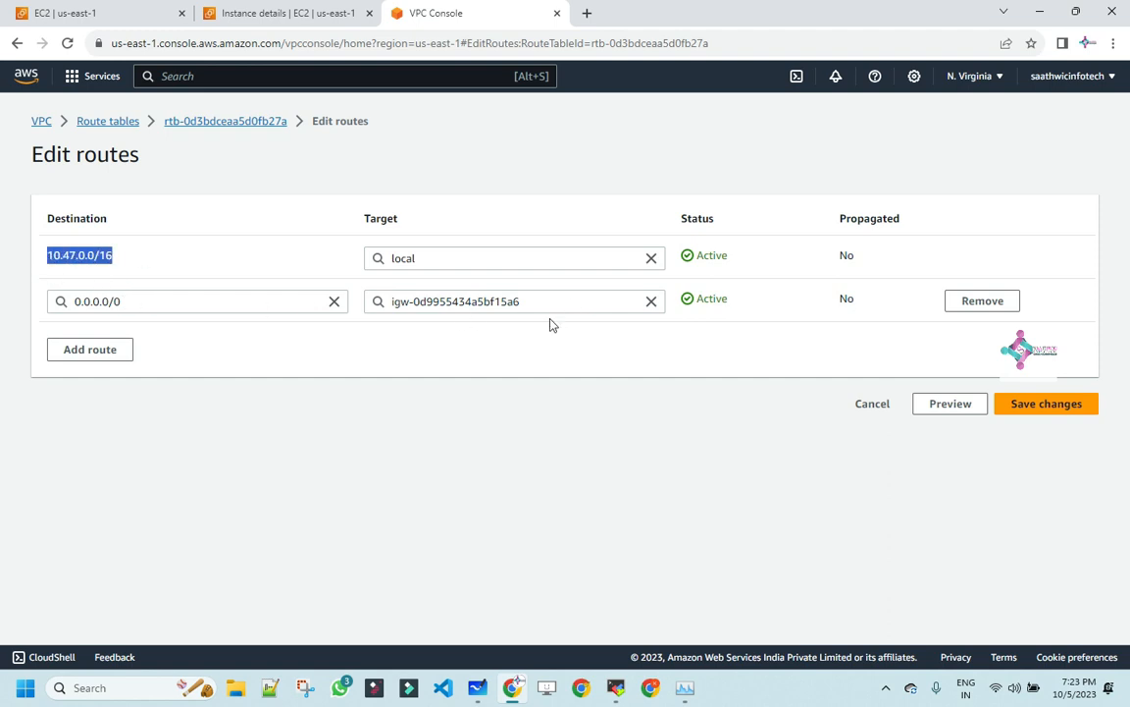
click(90, 353)
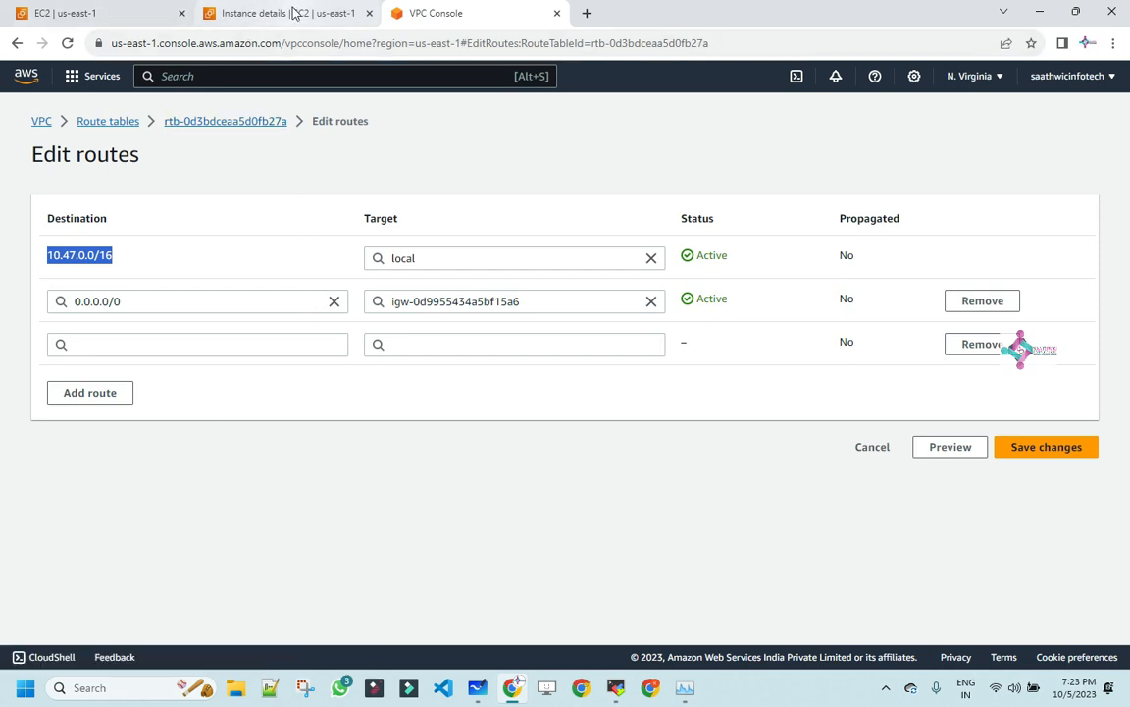
Open the VPC service in the launch-instance browser tab and display the VPC list with its IPv4 CIDR column
click(73, 13)
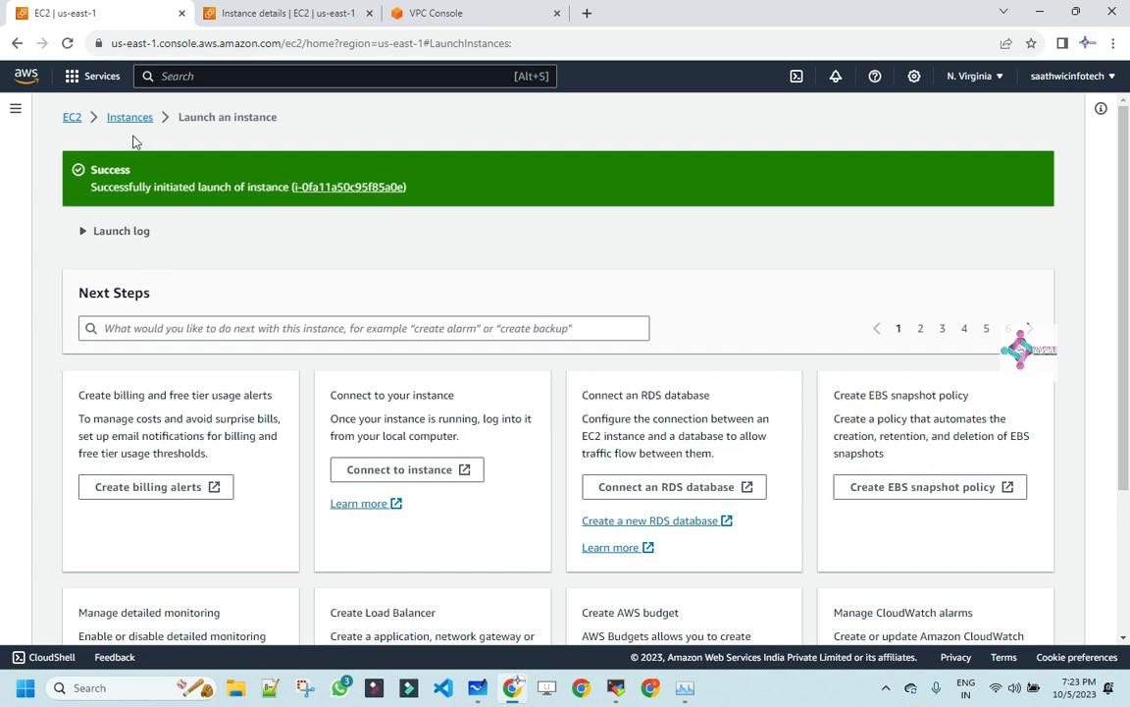
text(vpc)
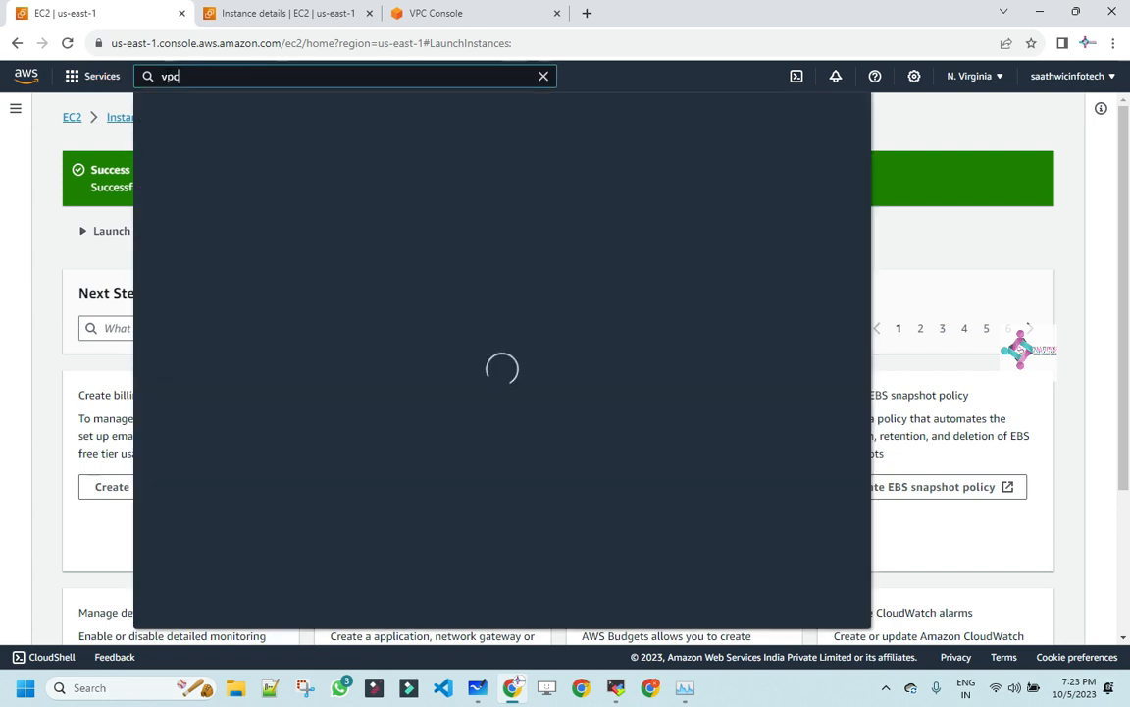
key(Return)
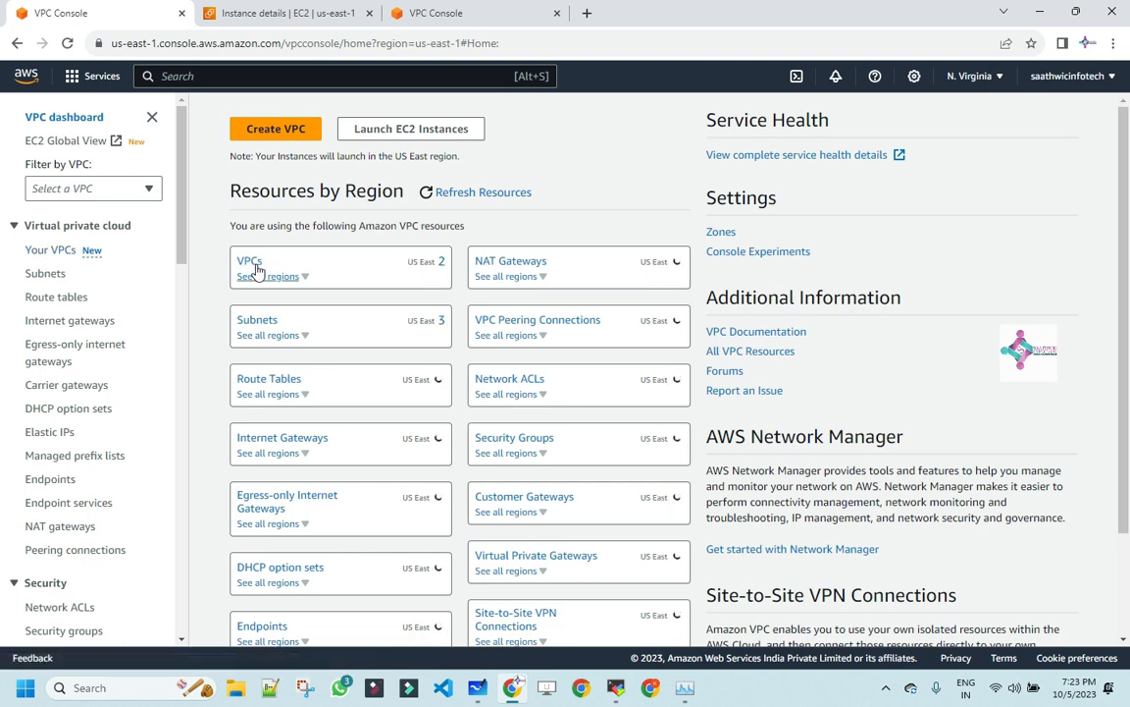
click(253, 264)
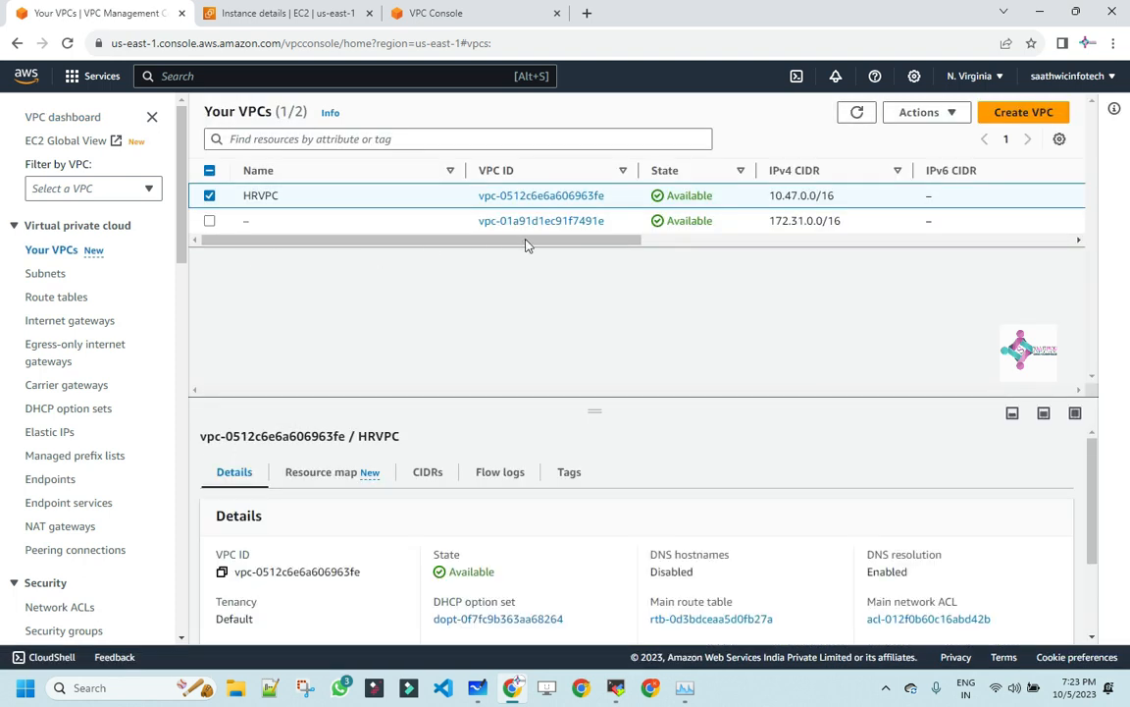
drag(525, 244, 626, 245)
Compare HRVPC's CIDR with the route being edited and copy the default VPC's IPv4 CIDR 172.31.0.0/16
click(437, 14)
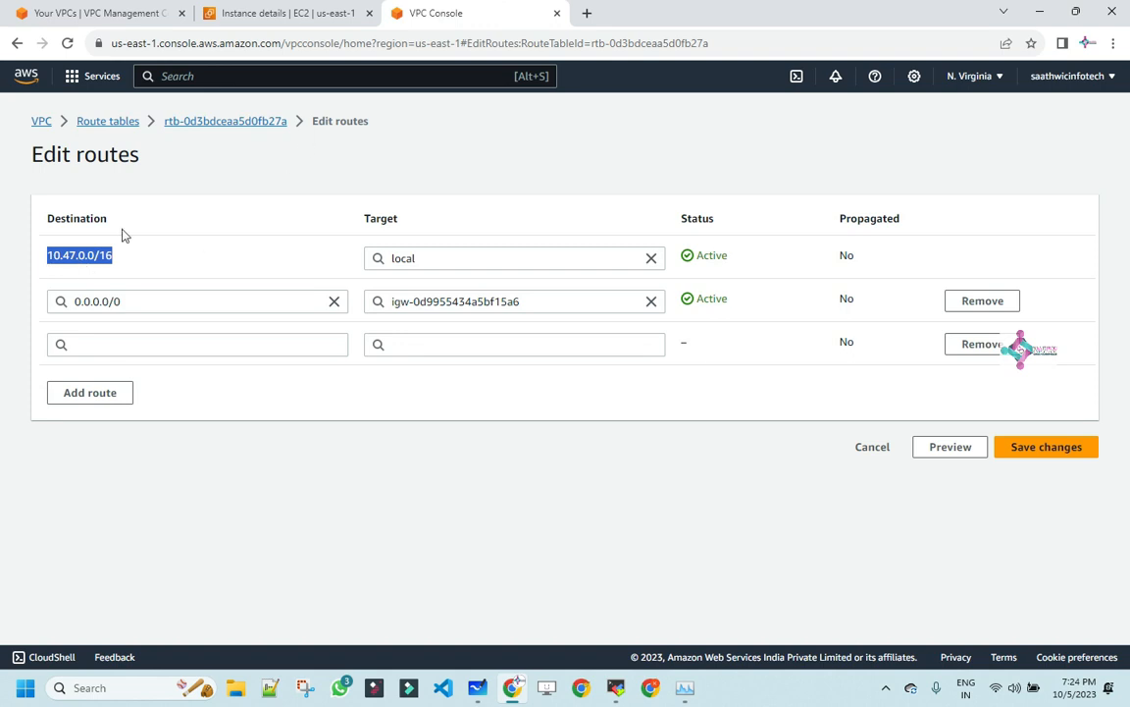
click(102, 19)
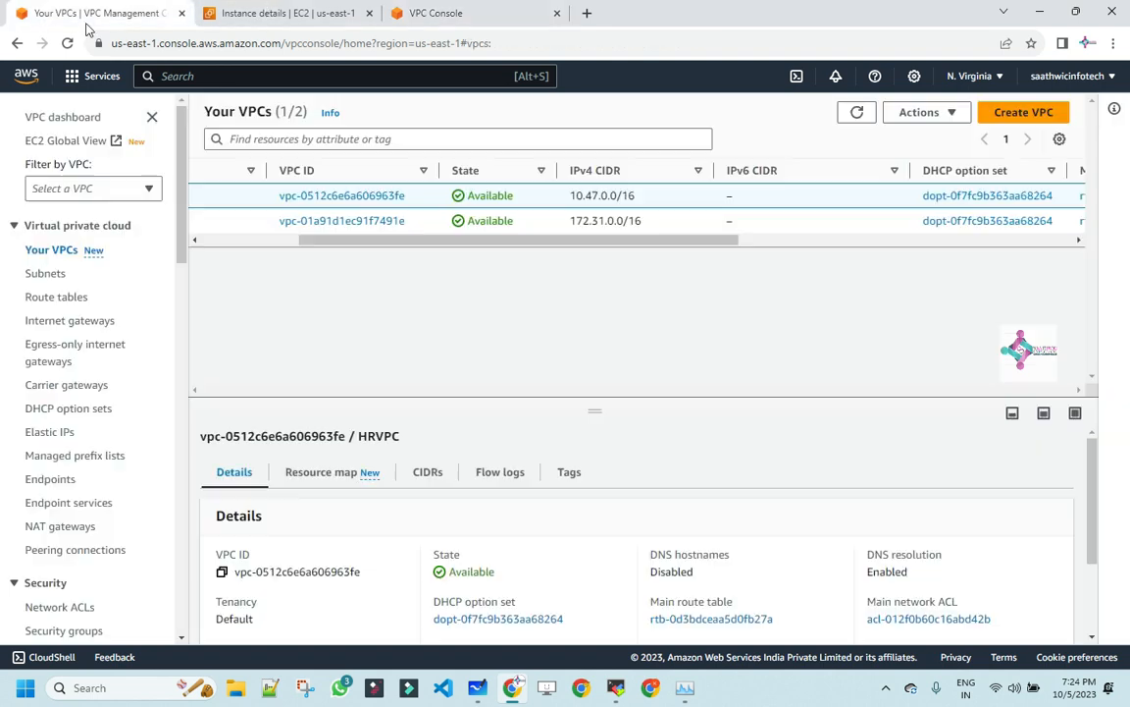
drag(646, 202, 569, 202)
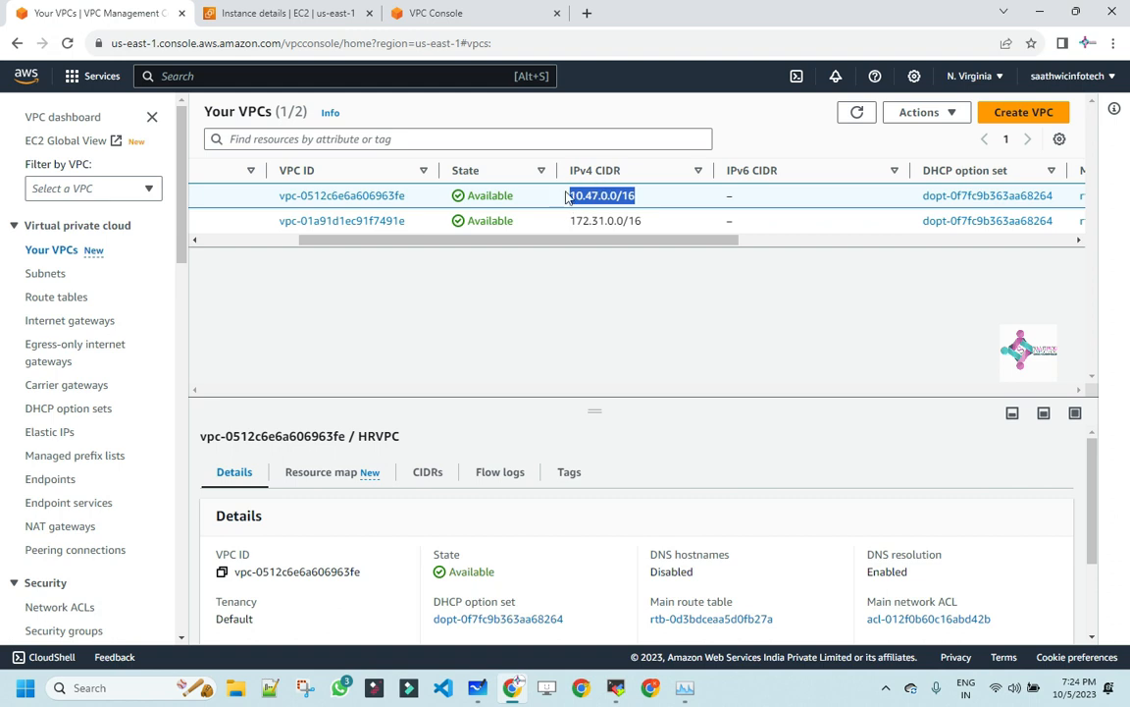
click(647, 229)
drag(648, 229, 570, 222)
key(ctrl+c)
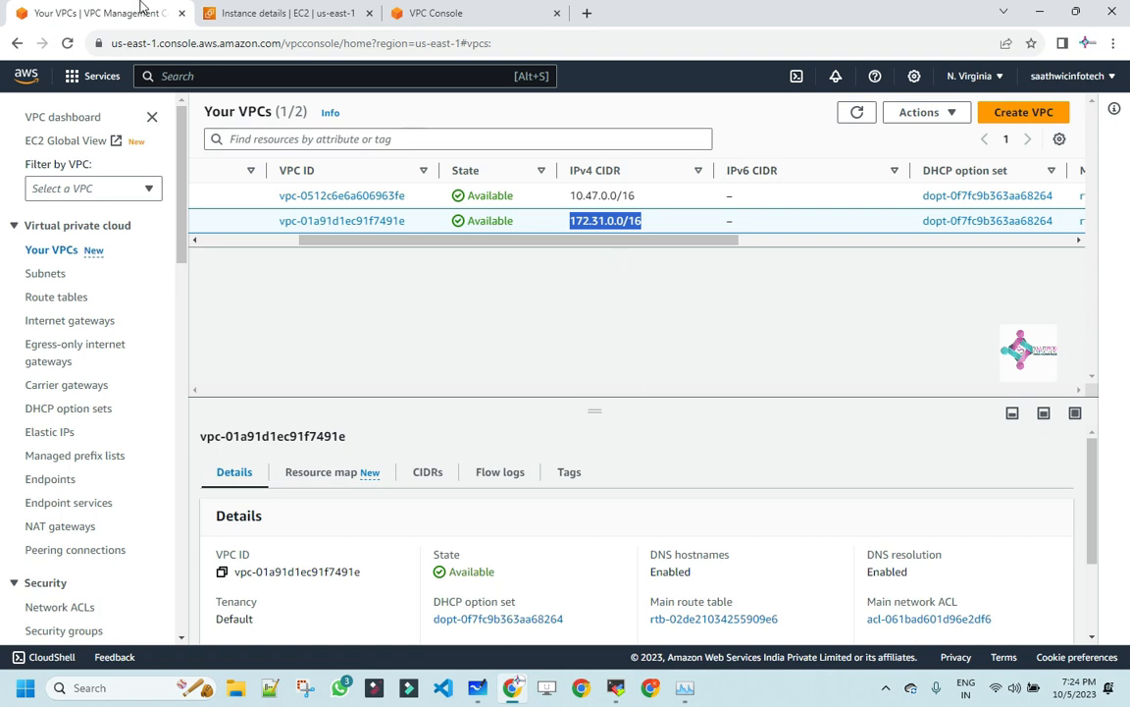
Set the new route's destination in HRVPC's route table to 172.31.0.0/16
click(457, 11)
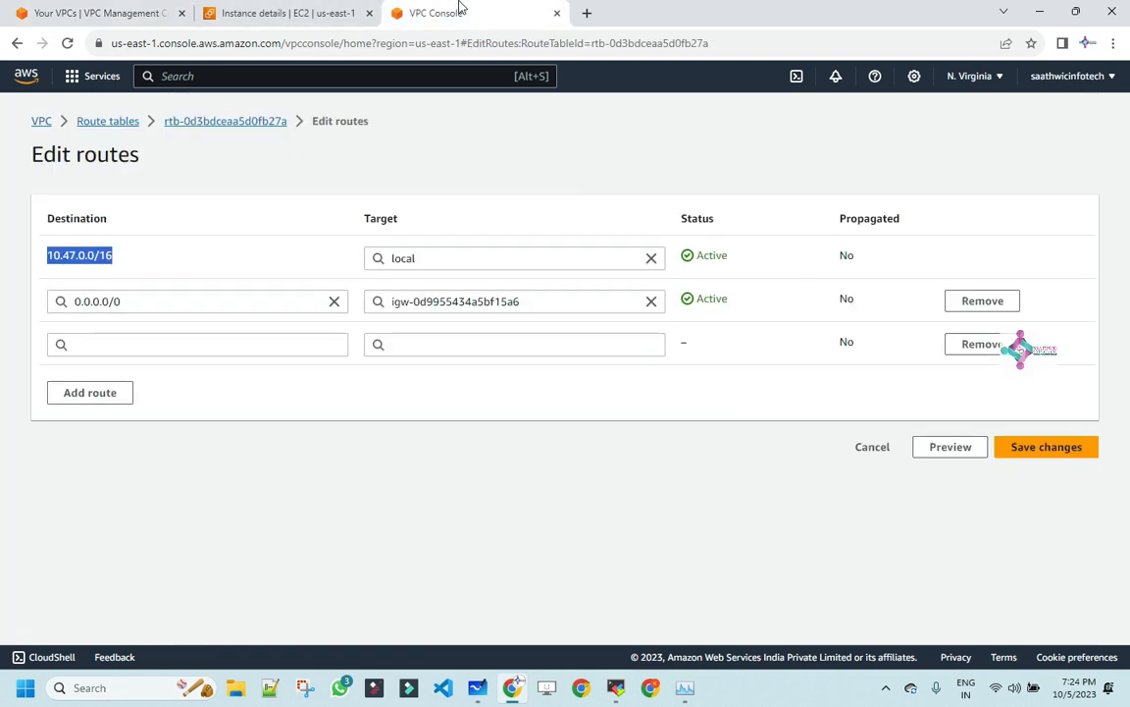
click(242, 343)
key(ctrl+v)
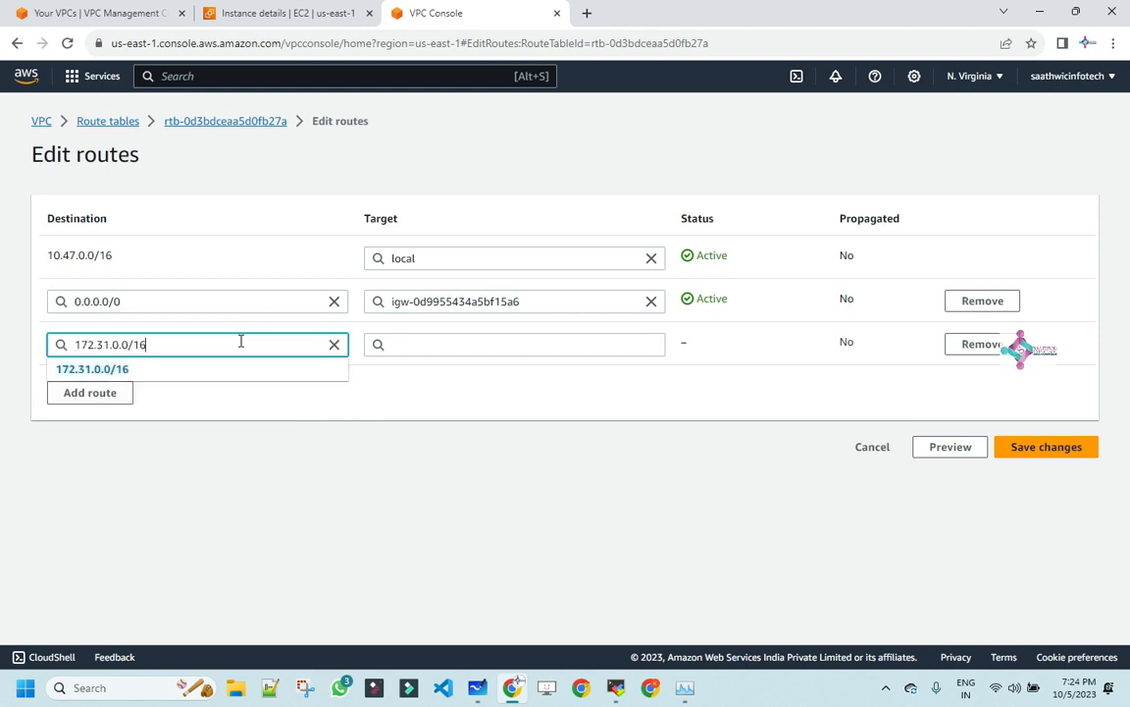
click(163, 371)
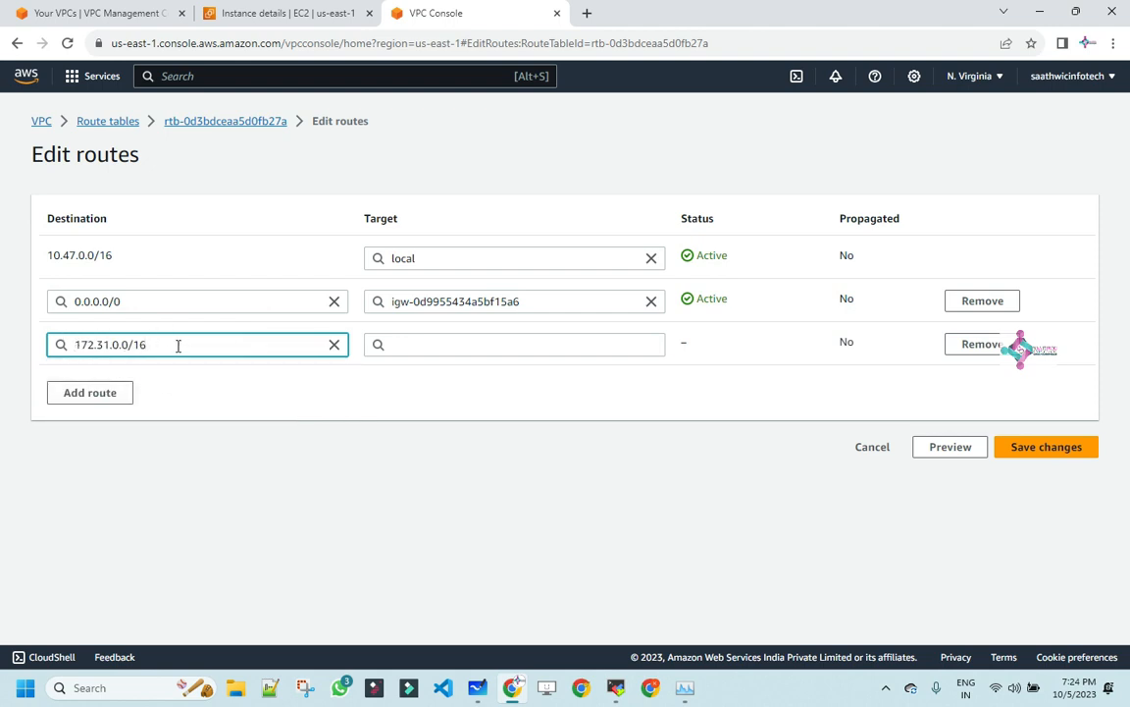
drag(158, 344, 74, 338)
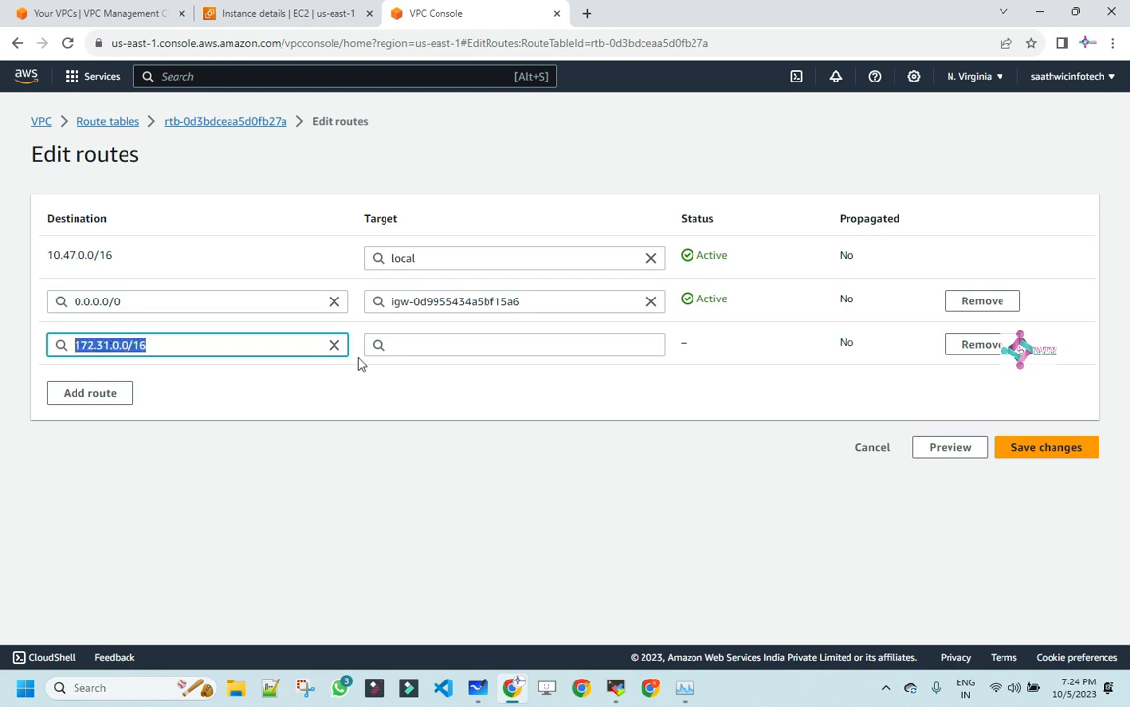
Target the new route at the hr-payroll peering connection, save the changes, and return to the route tables list
click(482, 343)
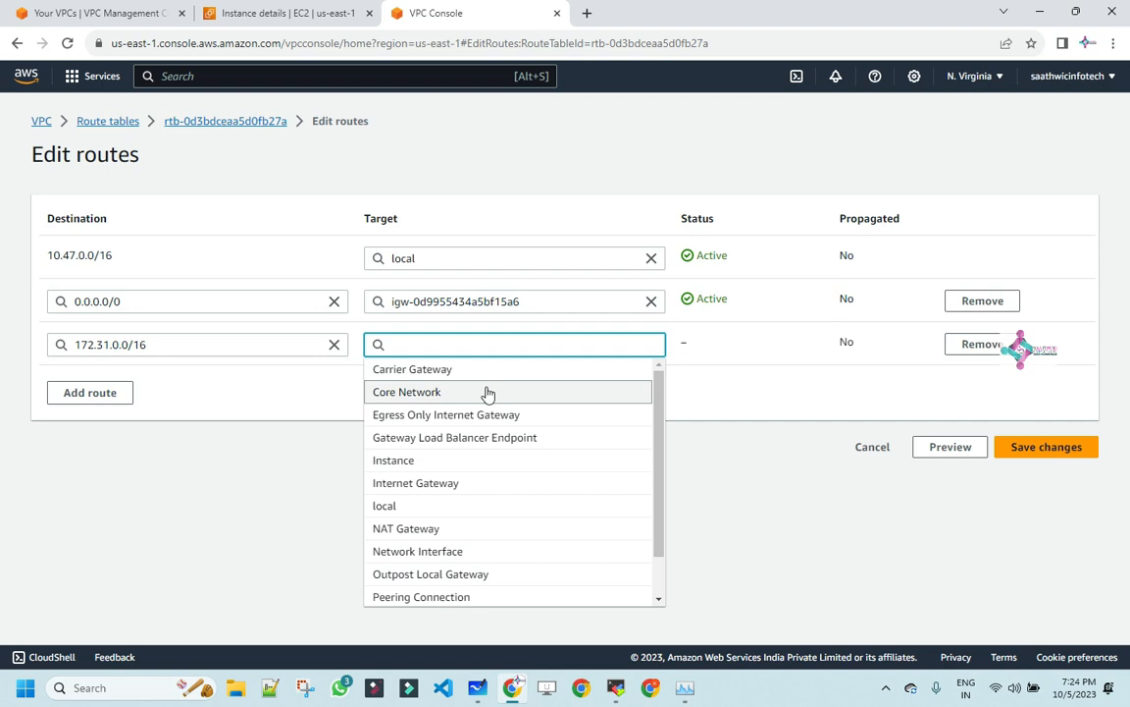
scroll(494, 422, down, 1)
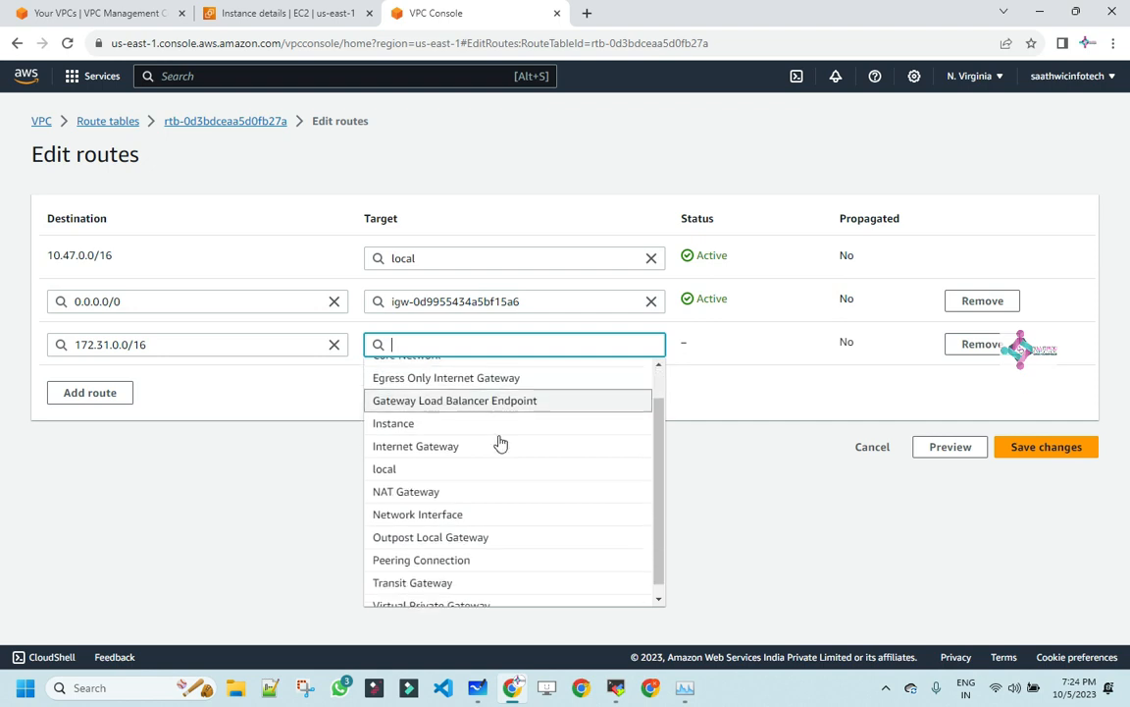
click(479, 550)
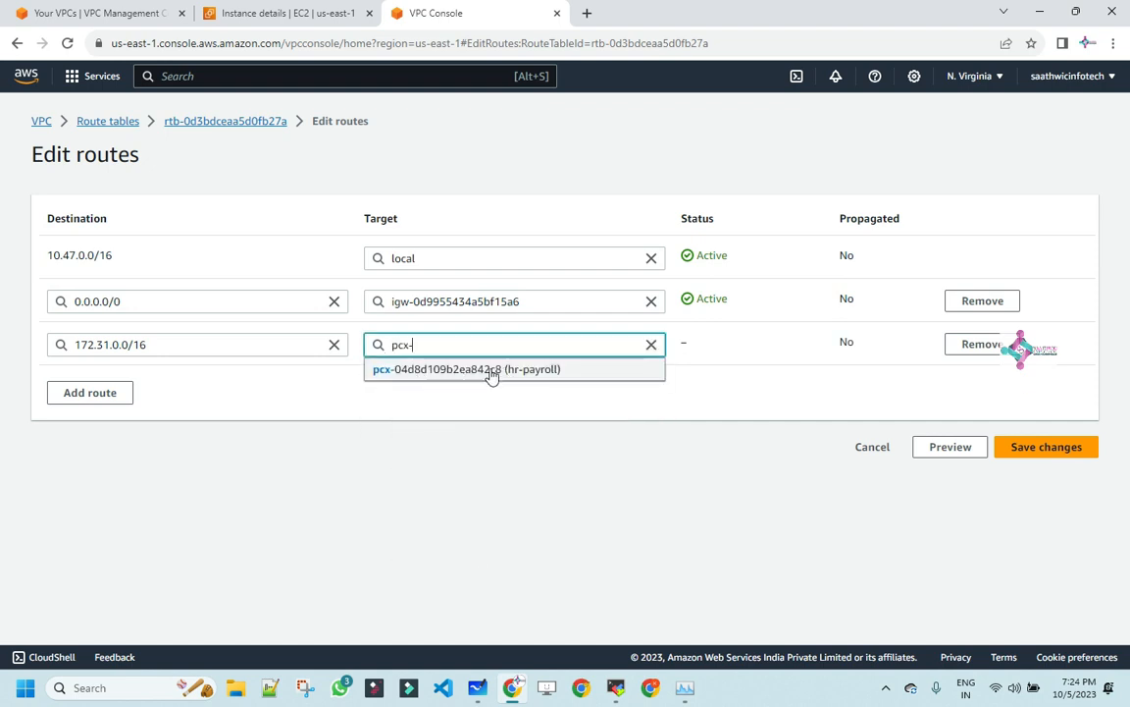
click(499, 379)
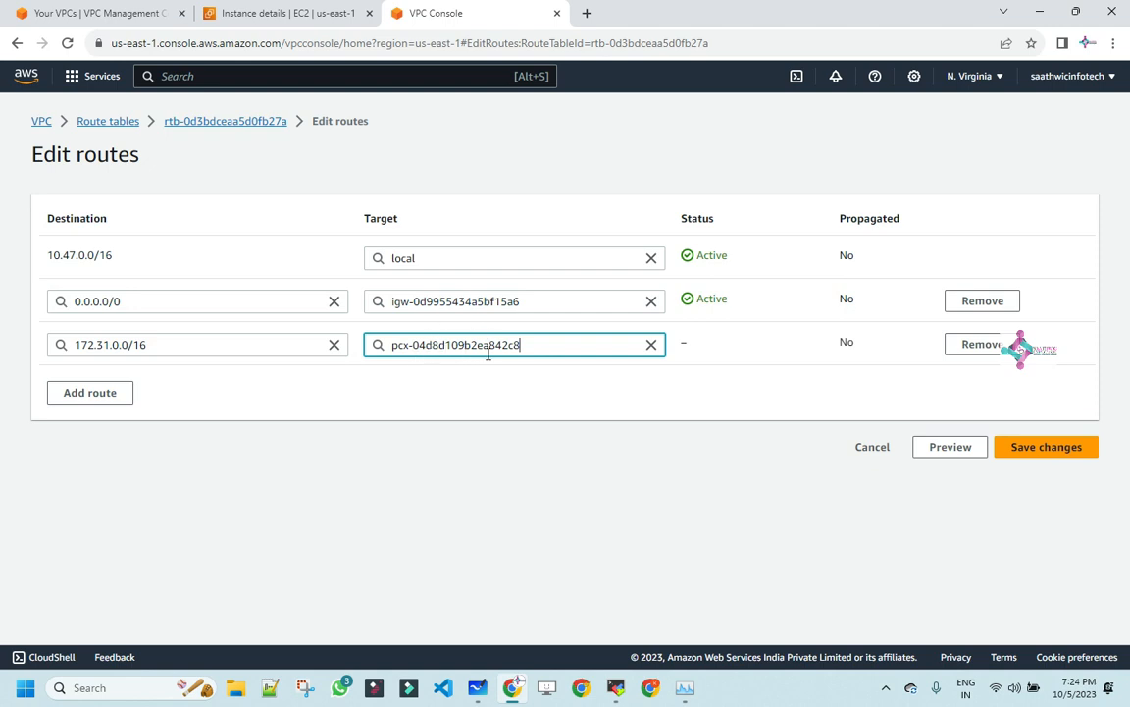
click(1073, 453)
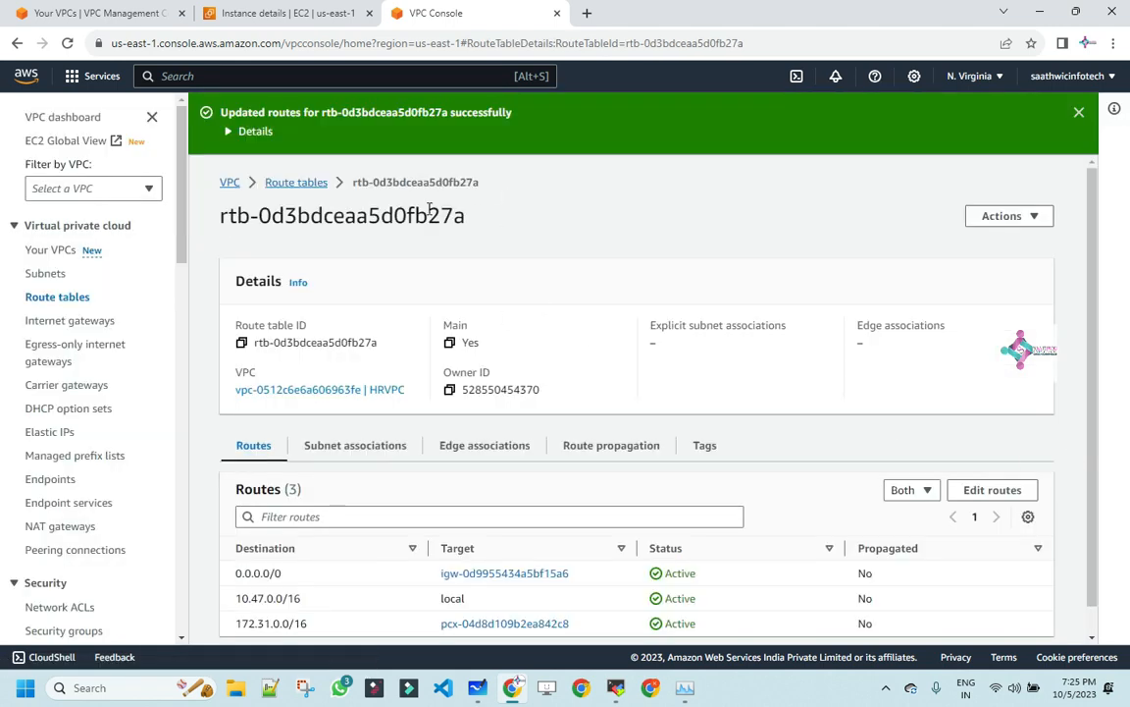
click(299, 184)
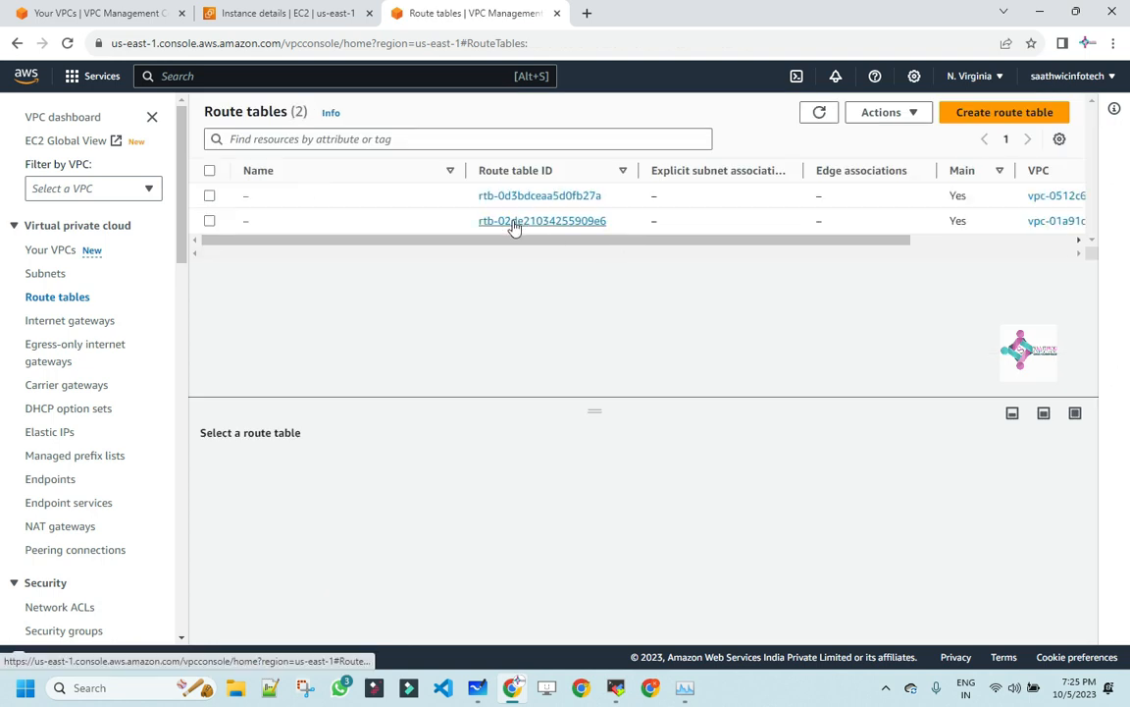
Open the default VPC's route table for route editing and add an empty route row
click(512, 225)
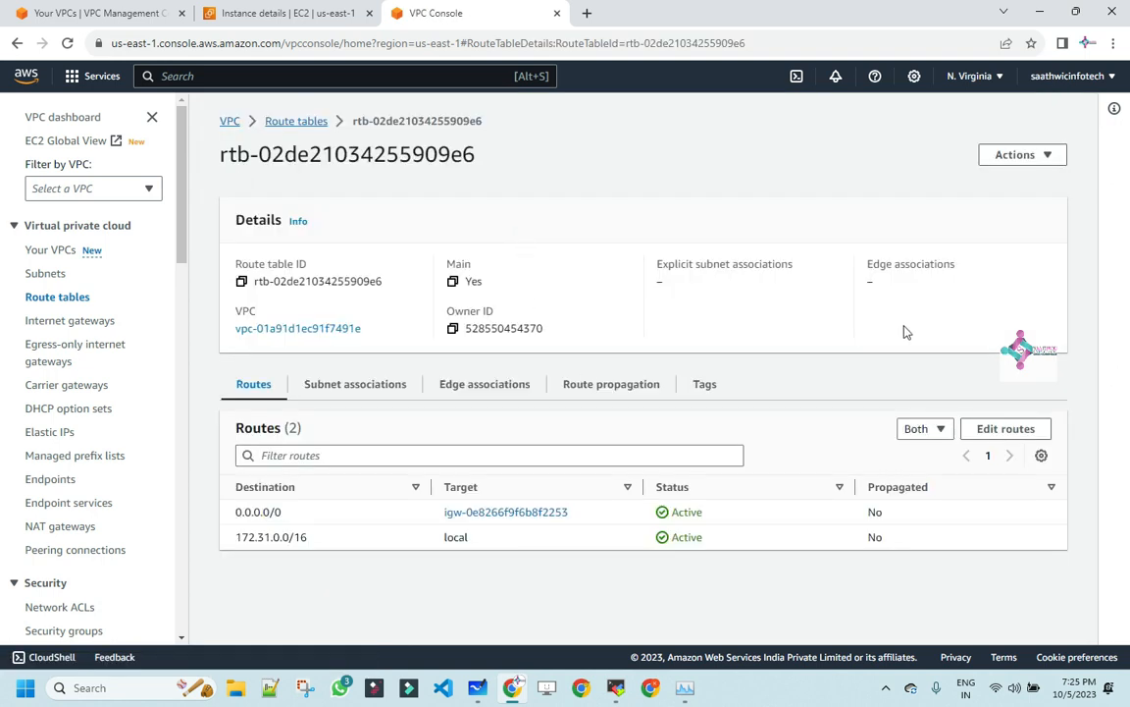
click(1028, 435)
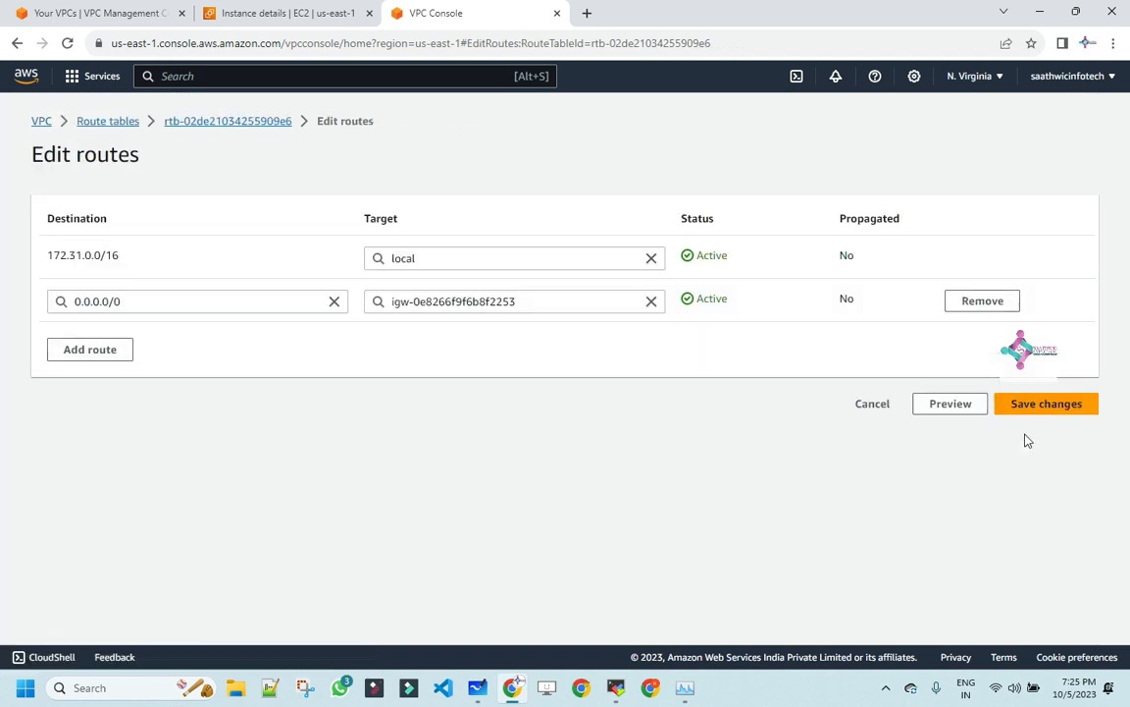
click(92, 349)
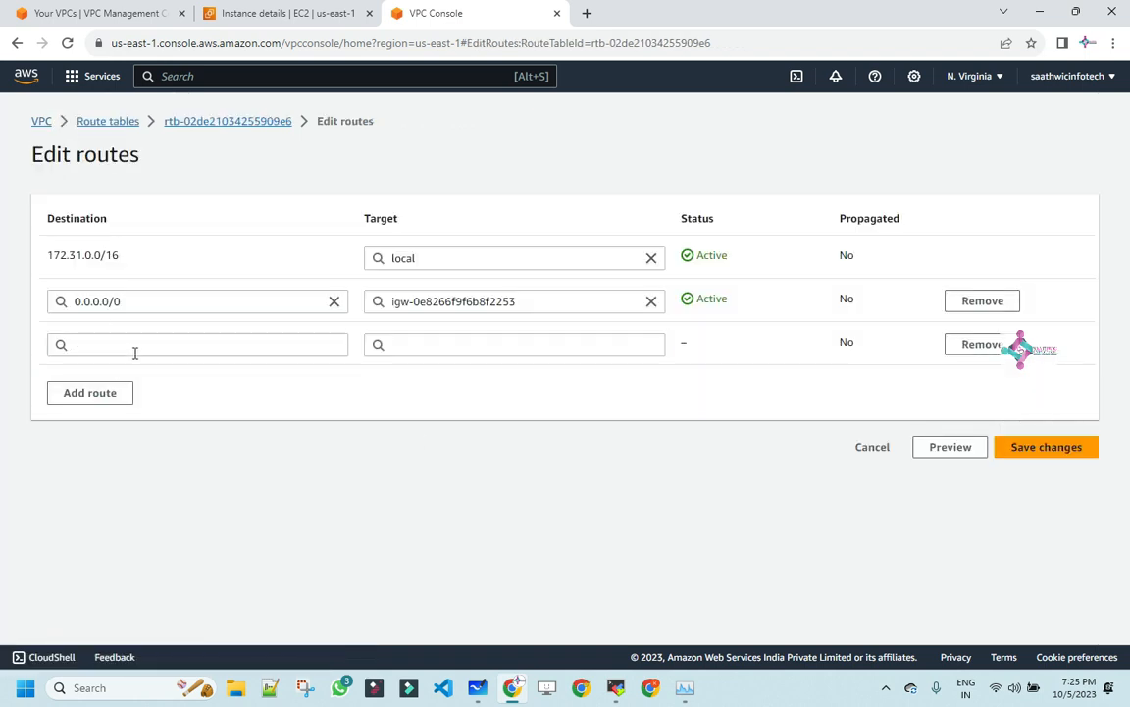
Copy HRVPC's IPv4 CIDR 10.47.0.0/16 from the VPC list in the other browser tab
click(92, 13)
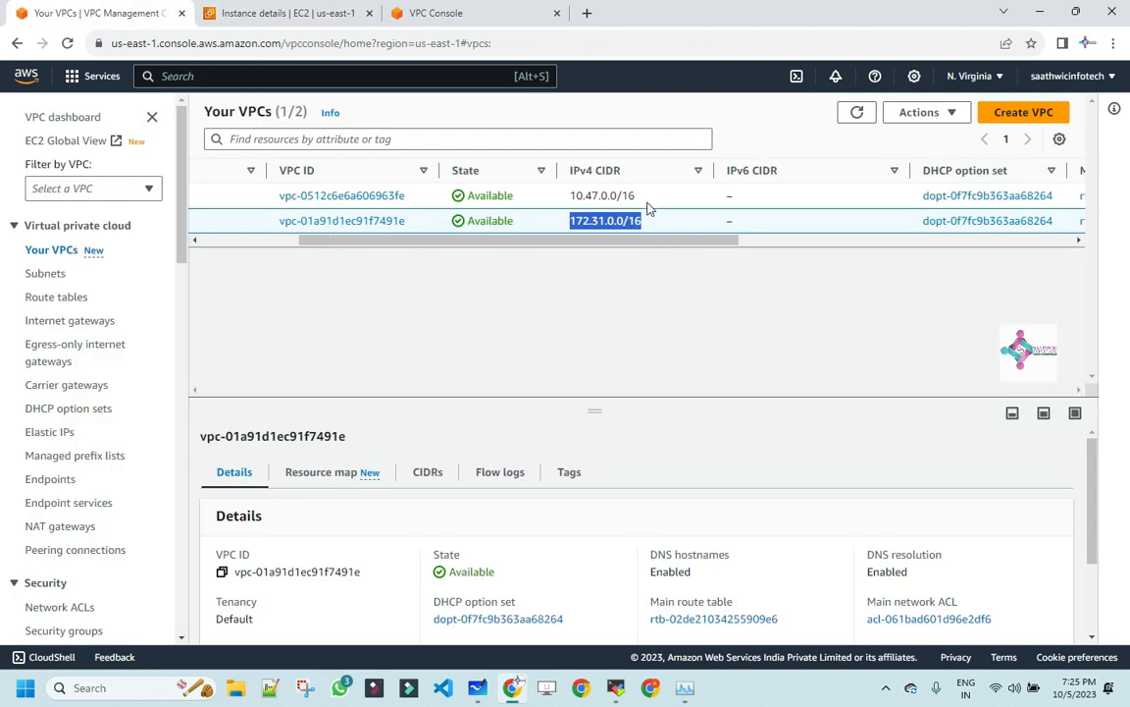
drag(643, 195, 566, 199)
key(ctrl+c)
click(565, 197)
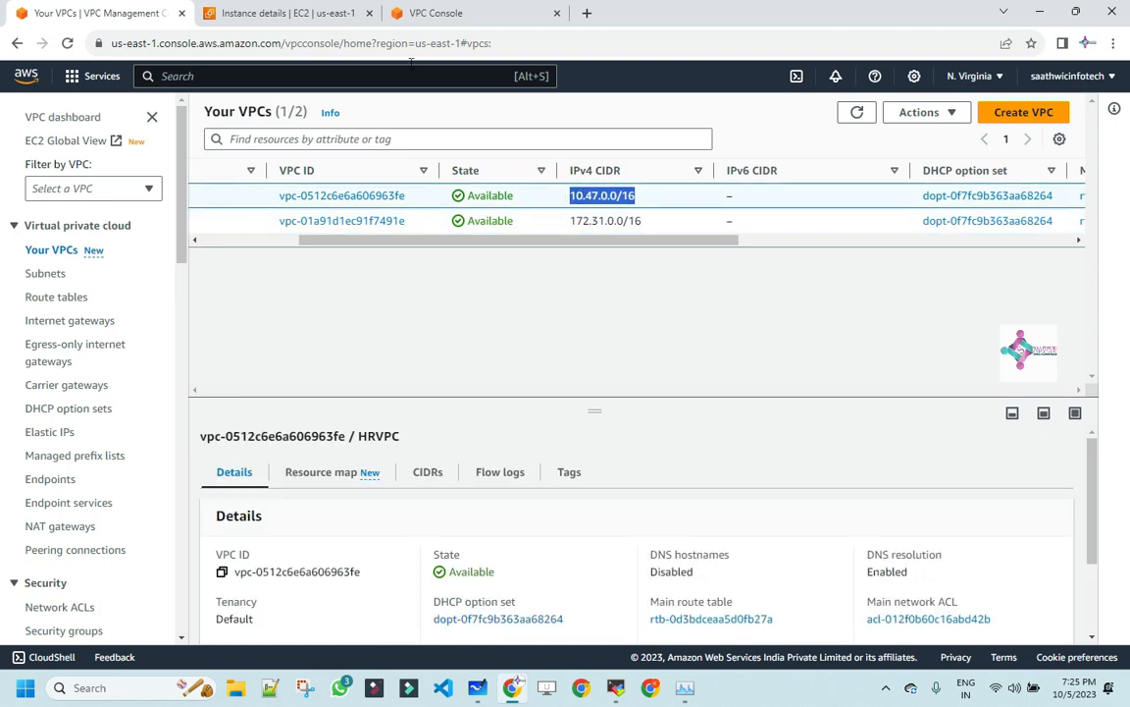
Set the new route's destination in the default VPC's route table to 10.47.0.0/16
click(432, 16)
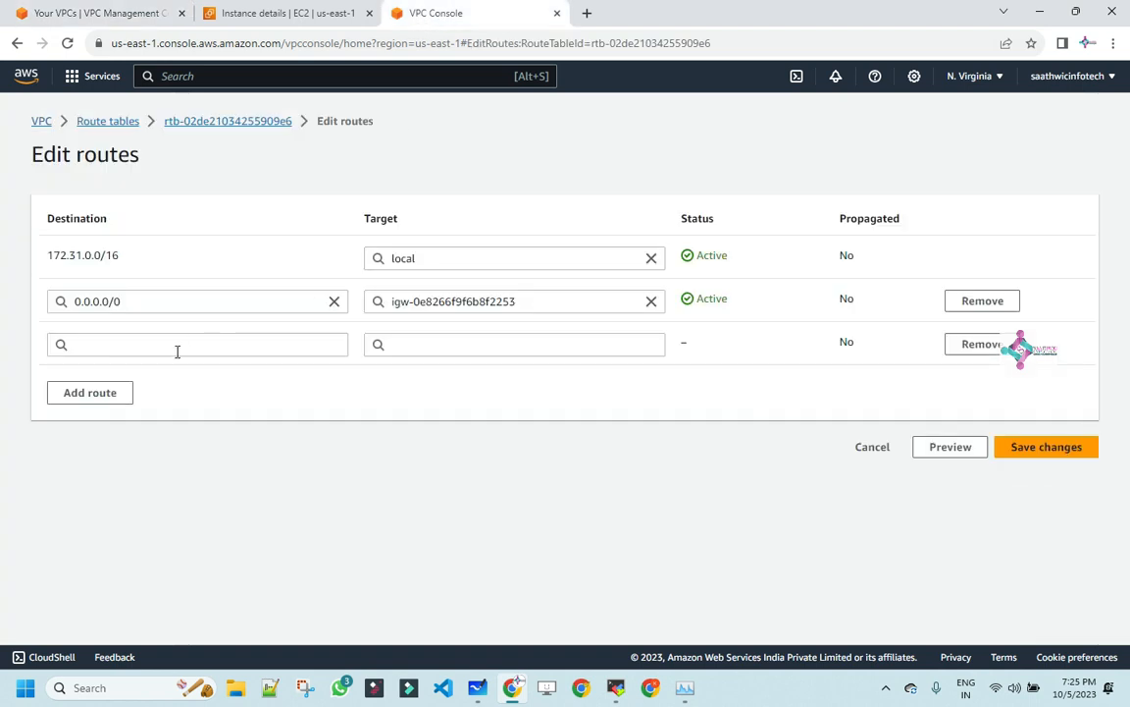
click(177, 348)
key(ctrl+v)
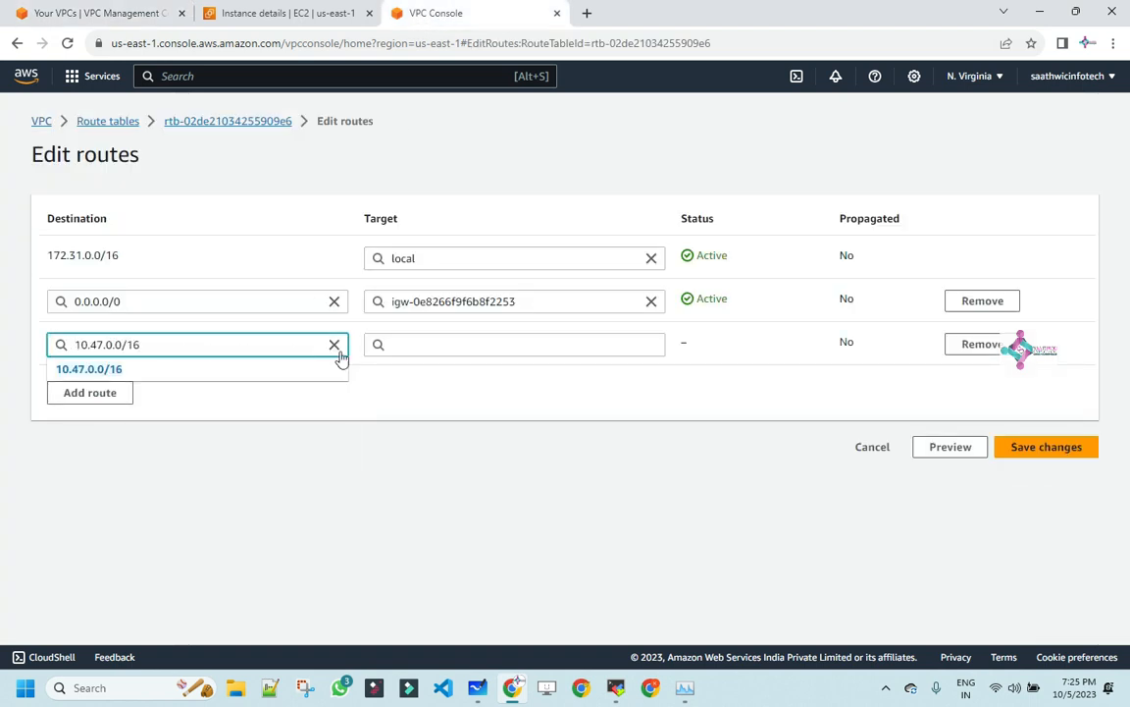
click(115, 371)
Target the 10.47.0.0/16 route at the hr-payroll peering connection and save the route changes
click(482, 345)
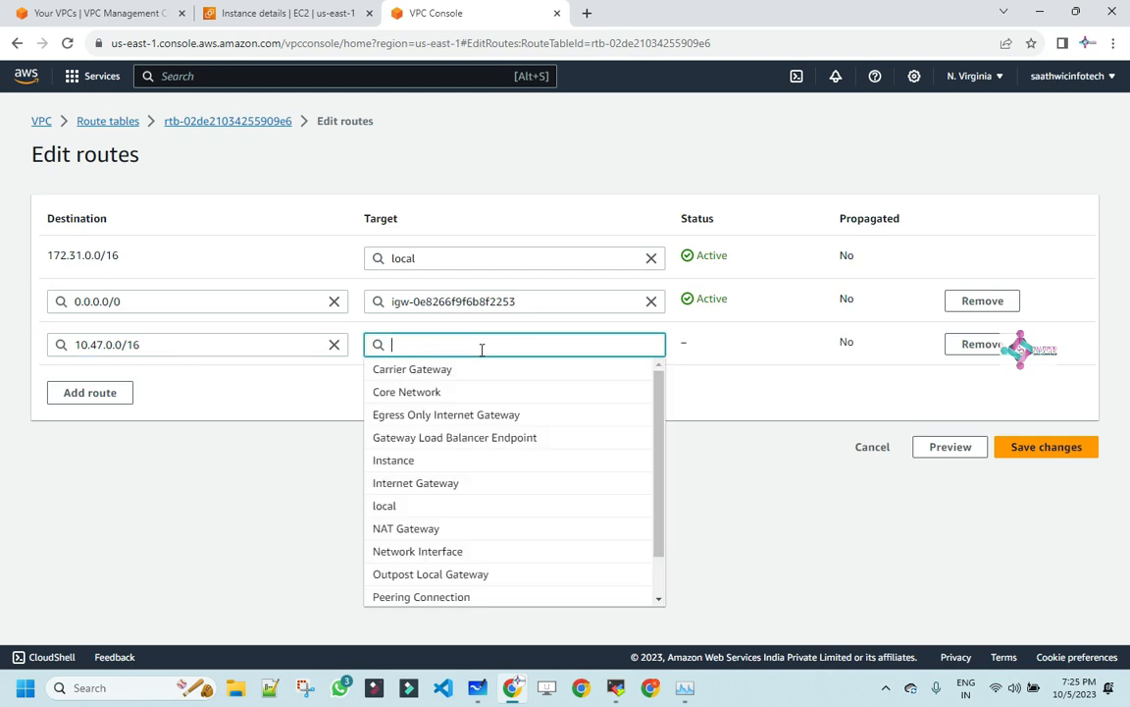
scroll(475, 471, down, 2)
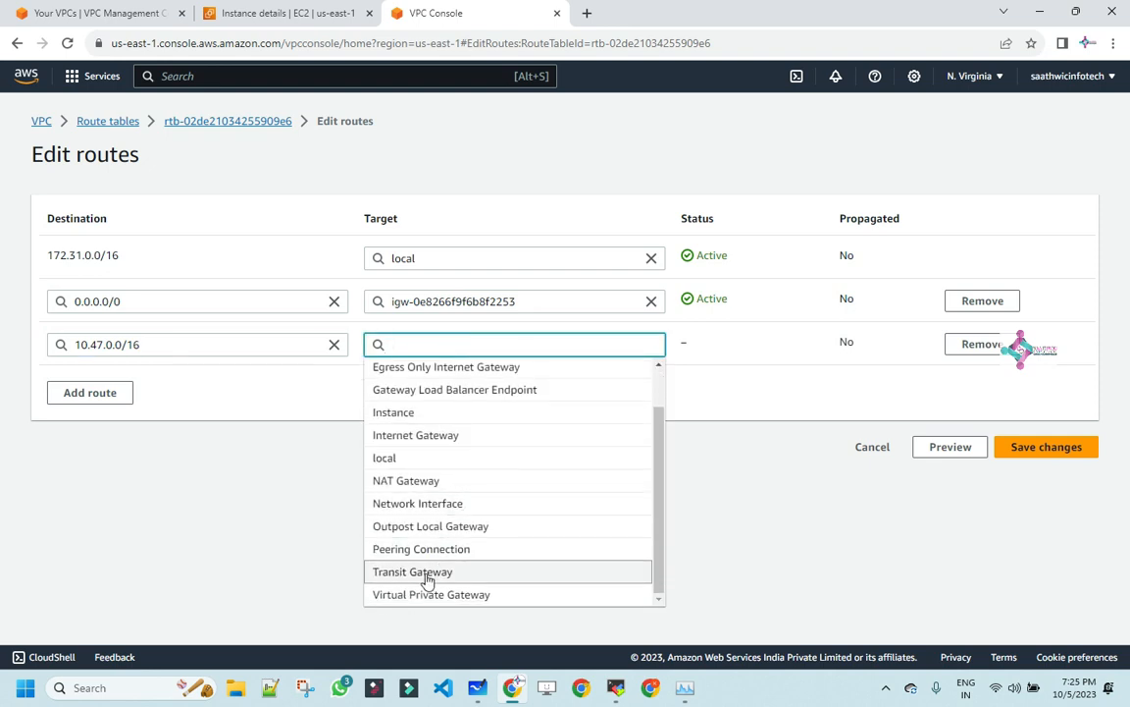
click(442, 548)
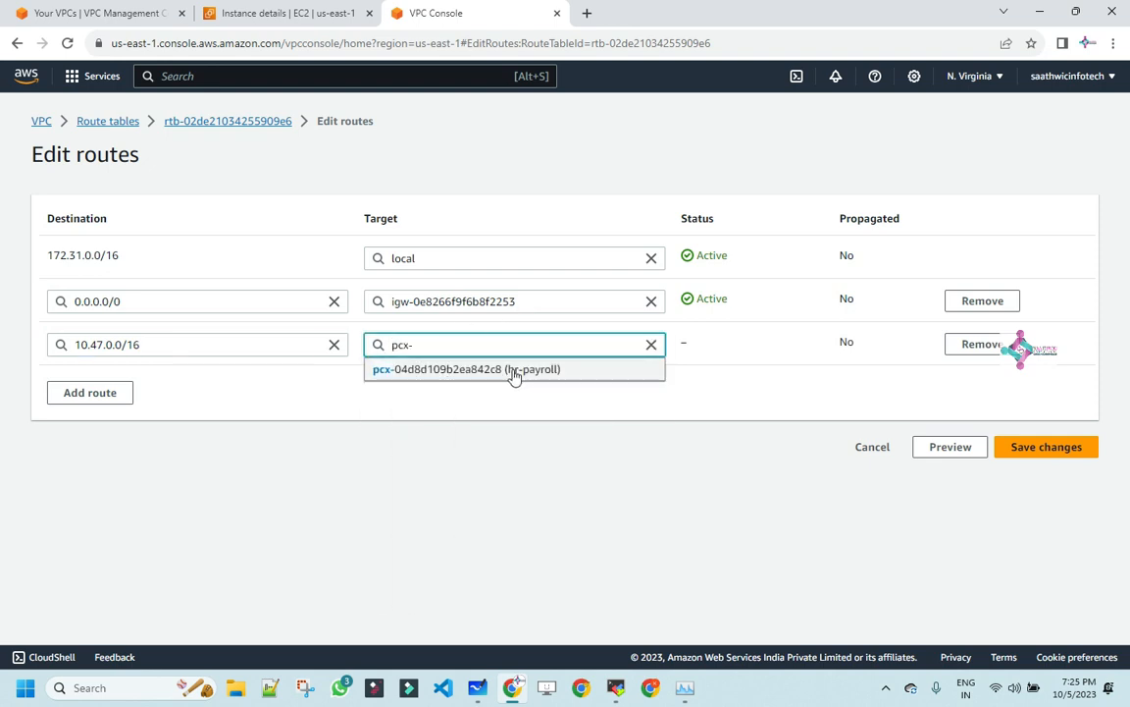
click(514, 375)
click(1046, 447)
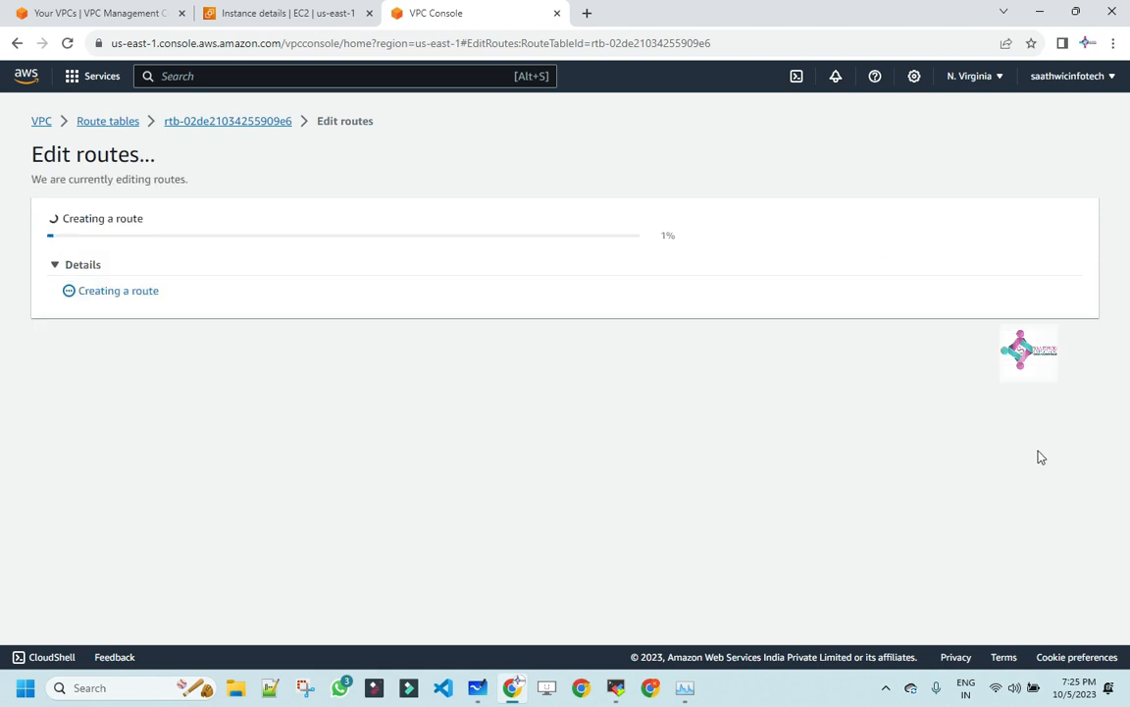
Switch to Microsoft Whiteboard and erase the existing drawing from the canvas
click(477, 687)
click(581, 610)
mouse_move(1062, 440)
mouse_down()
mouse_move(10, 233)
mouse_move(75, 174)
mouse_move(221, 187)
mouse_move(376, 268)
mouse_move(308, 245)
mouse_move(969, 265)
mouse_move(1122, 96)
mouse_move(723, 128)
mouse_up()
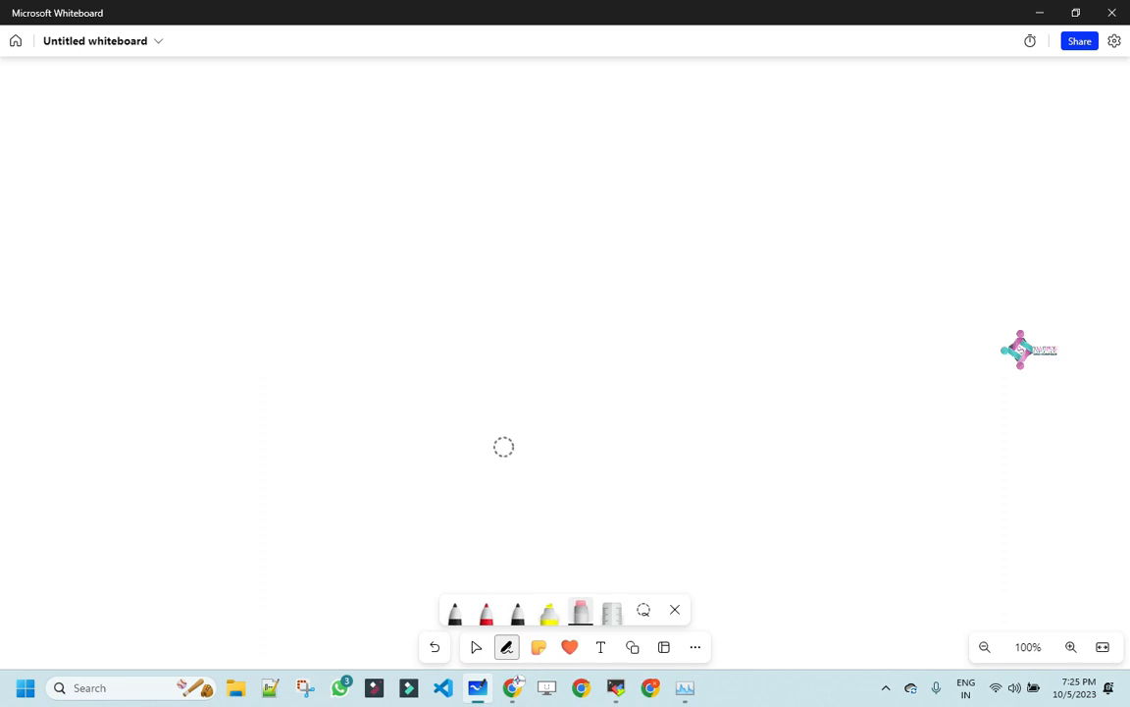
Draw two large separate black circles on the whiteboard and letter them A and B
click(517, 609)
mouse_move(232, 195)
mouse_down()
mouse_move(191, 194)
mouse_move(283, 202)
mouse_move(172, 204)
mouse_up()
drag(850, 223, 864, 502)
drag(970, 526, 710, 267)
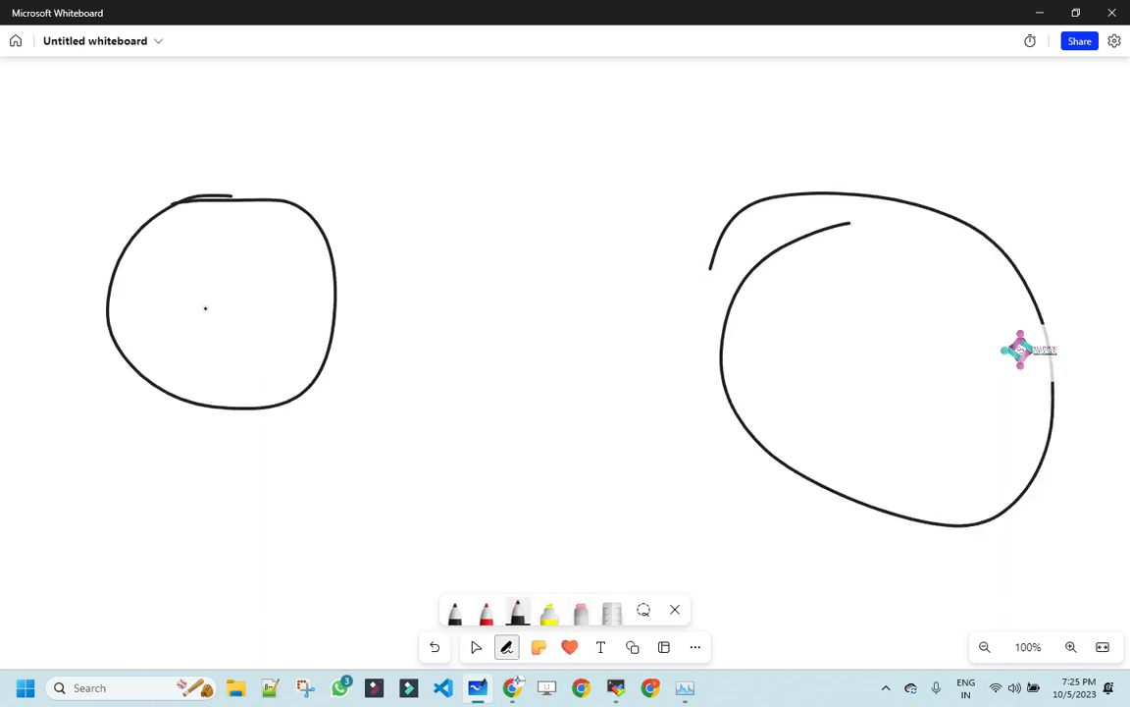
mouse_move(177, 269)
mouse_down()
mouse_move(191, 305)
mouse_move(165, 284)
mouse_up()
drag(891, 236, 897, 330)
drag(921, 283, 861, 383)
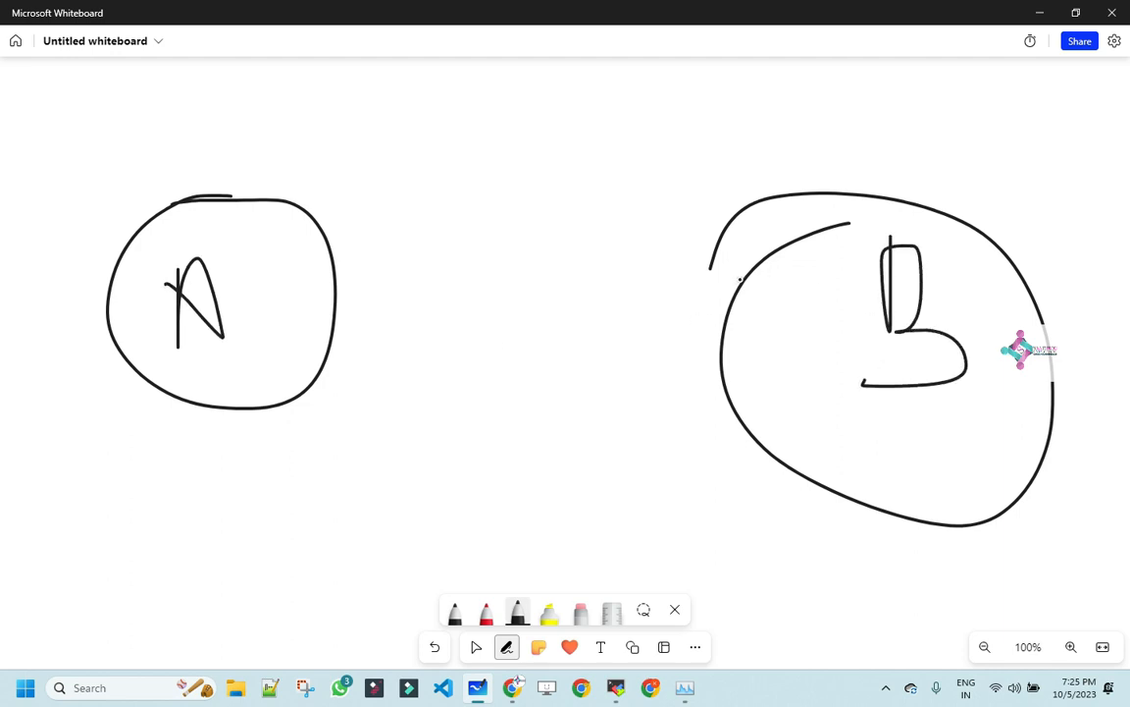
Sketch an arrowed path from circle B through two intermediate circles to circle A, marking the smaller intermediate circle P
mouse_move(738, 290)
mouse_down()
mouse_move(591, 173)
mouse_move(558, 186)
mouse_move(610, 236)
mouse_up()
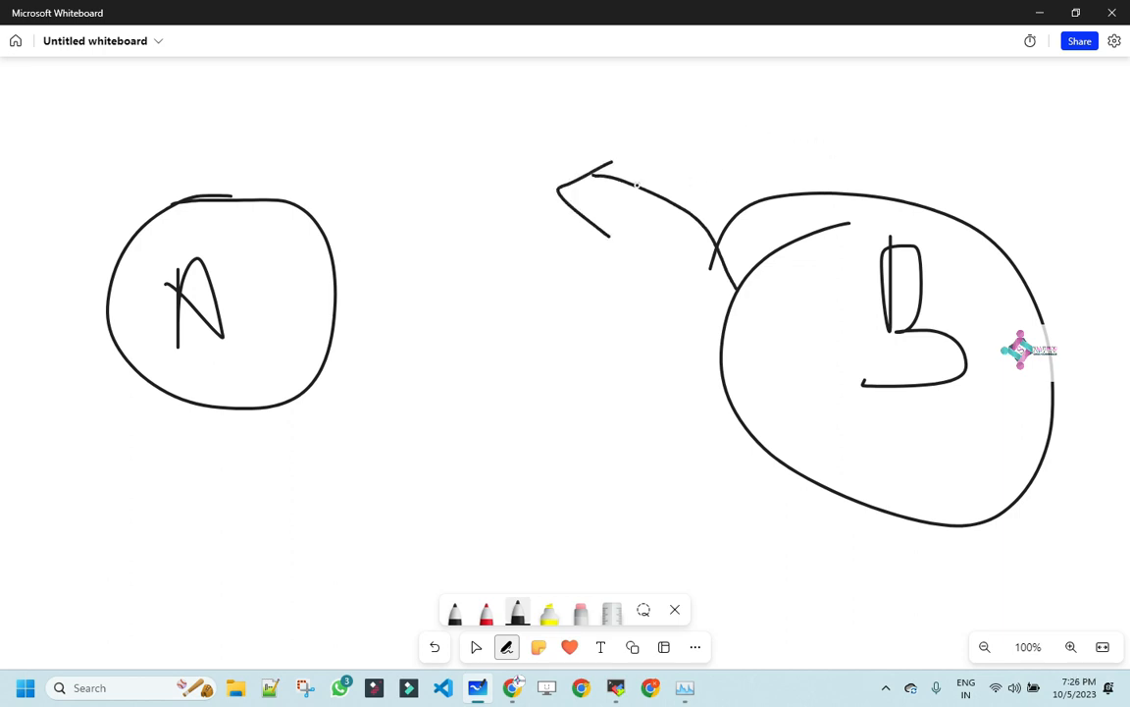
mouse_move(447, 119)
mouse_down()
mouse_move(492, 106)
mouse_move(433, 123)
mouse_up()
drag(570, 172, 536, 175)
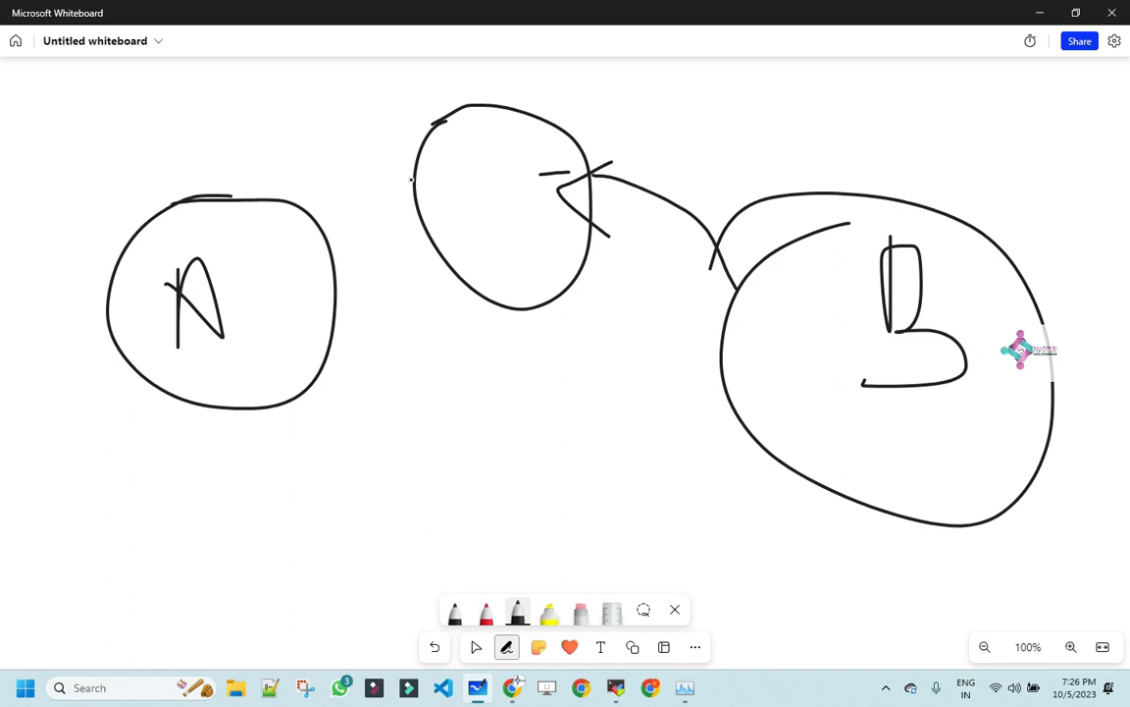
mouse_move(341, 90)
mouse_down()
mouse_move(354, 75)
mouse_move(327, 85)
mouse_up()
mouse_move(426, 150)
mouse_down()
mouse_move(380, 125)
mouse_move(395, 148)
mouse_up()
mouse_move(390, 73)
mouse_down()
mouse_move(389, 113)
mouse_move(393, 84)
mouse_up()
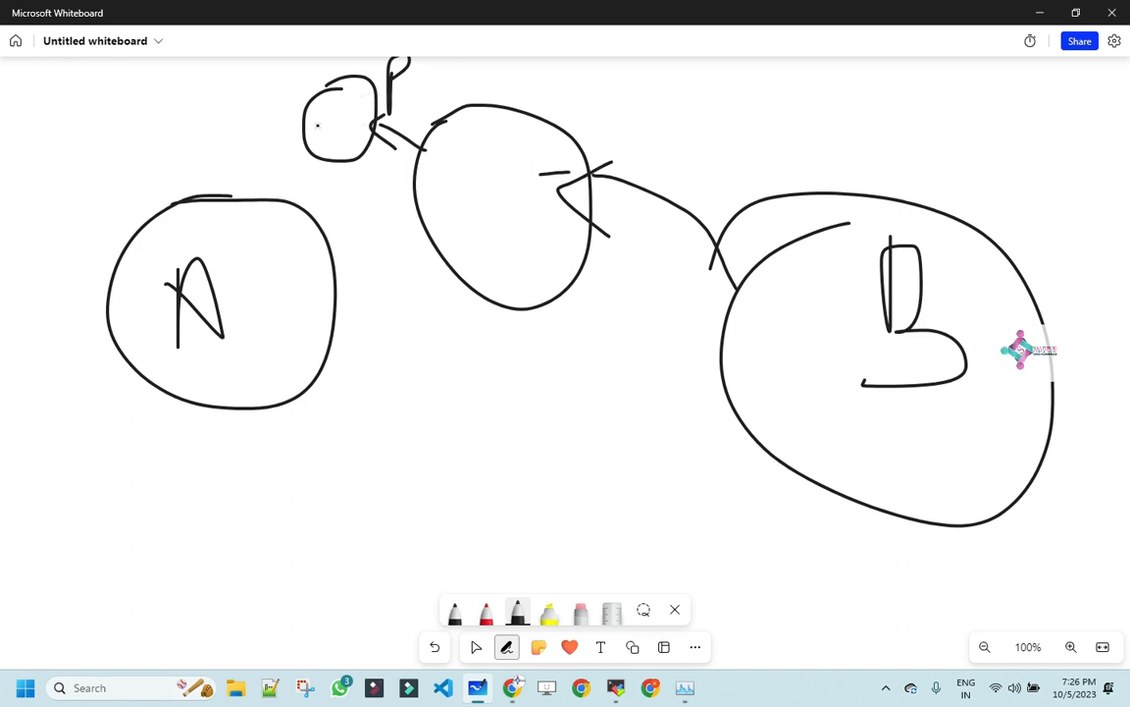
mouse_move(276, 128)
mouse_down()
mouse_move(201, 155)
mouse_move(202, 207)
mouse_move(240, 191)
mouse_up()
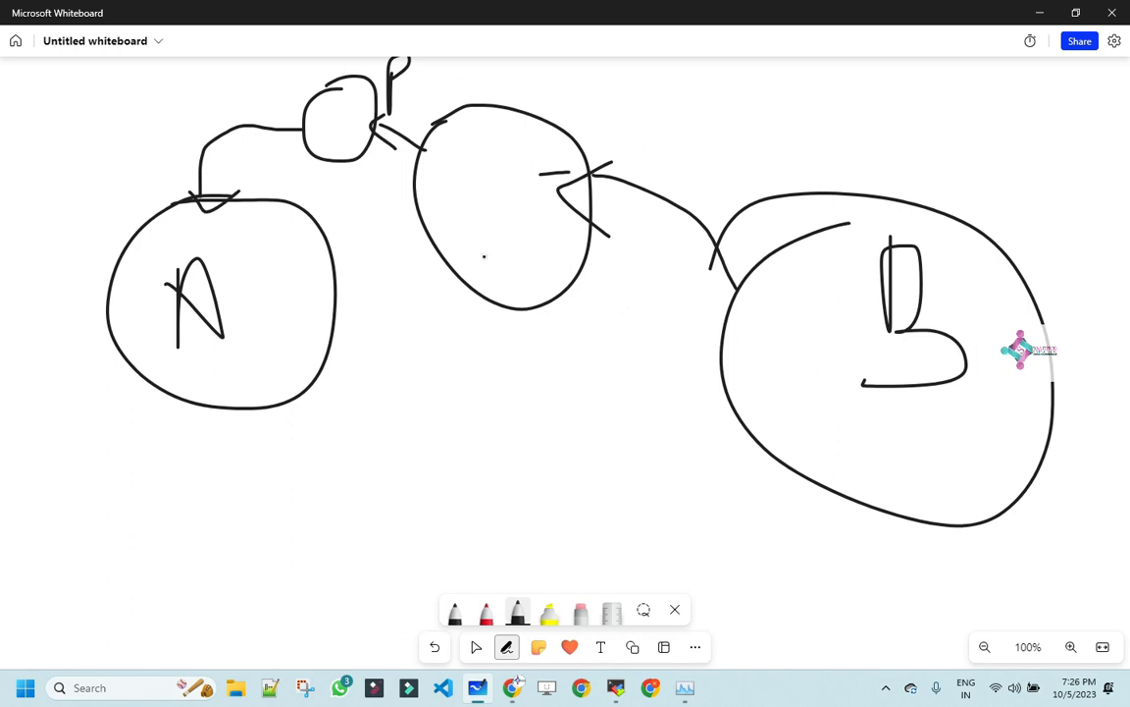
key(alt+Tab)
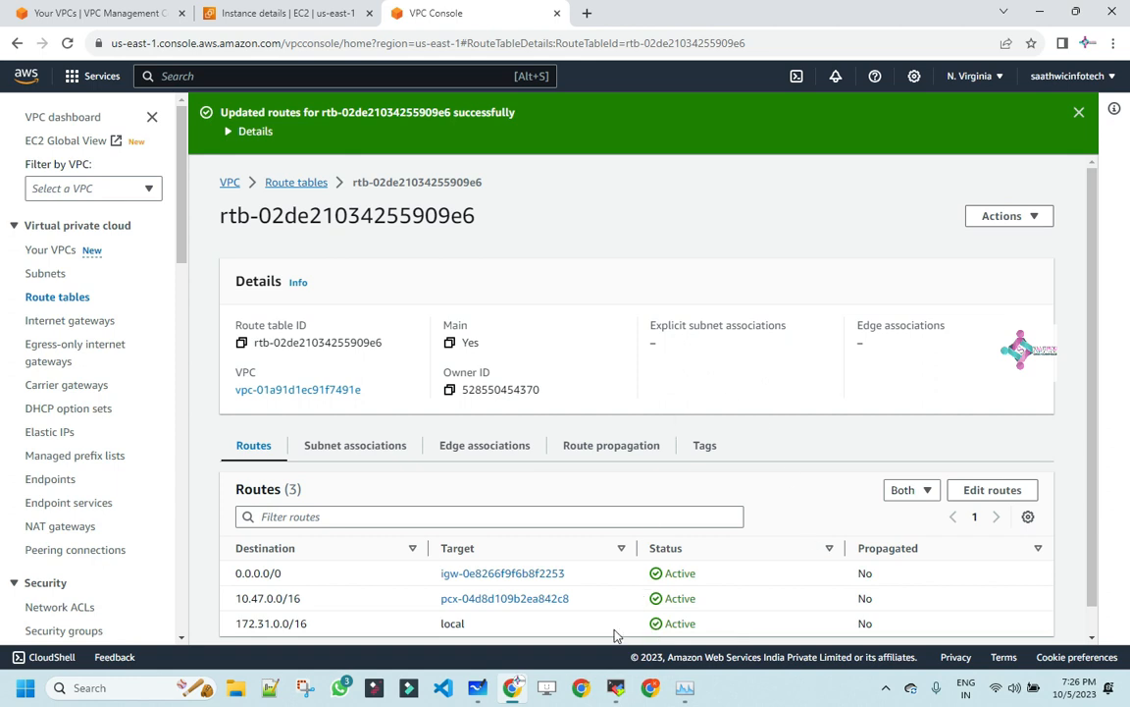
key(alt+Tab)
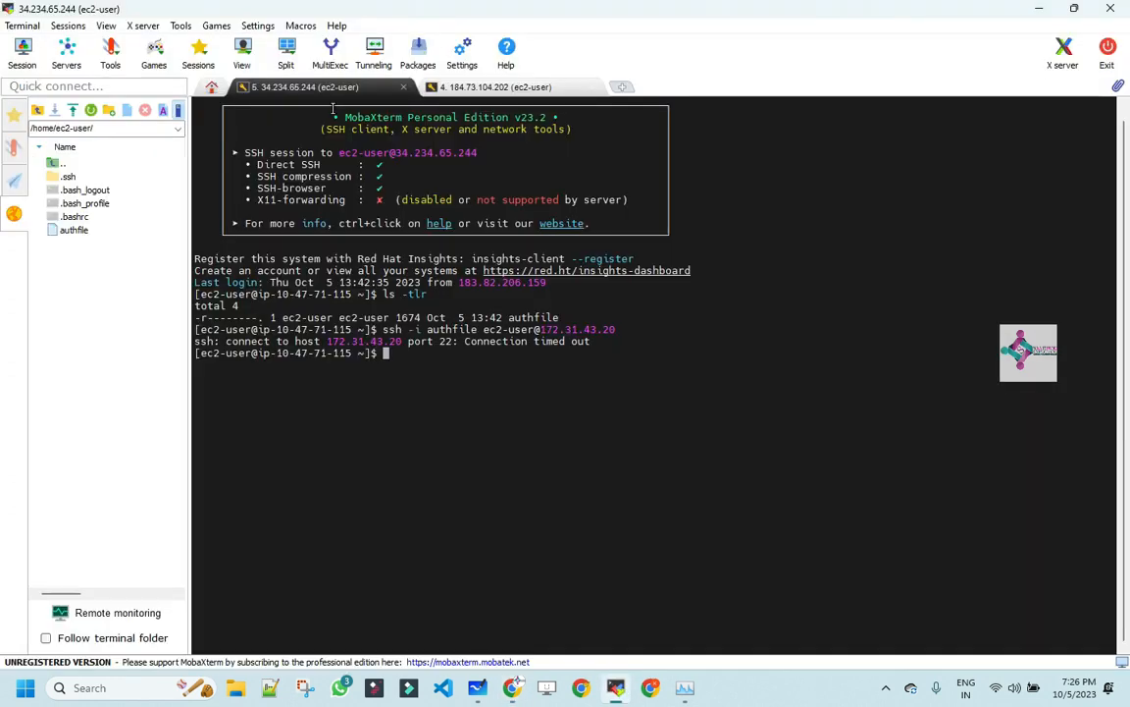
key(Up)
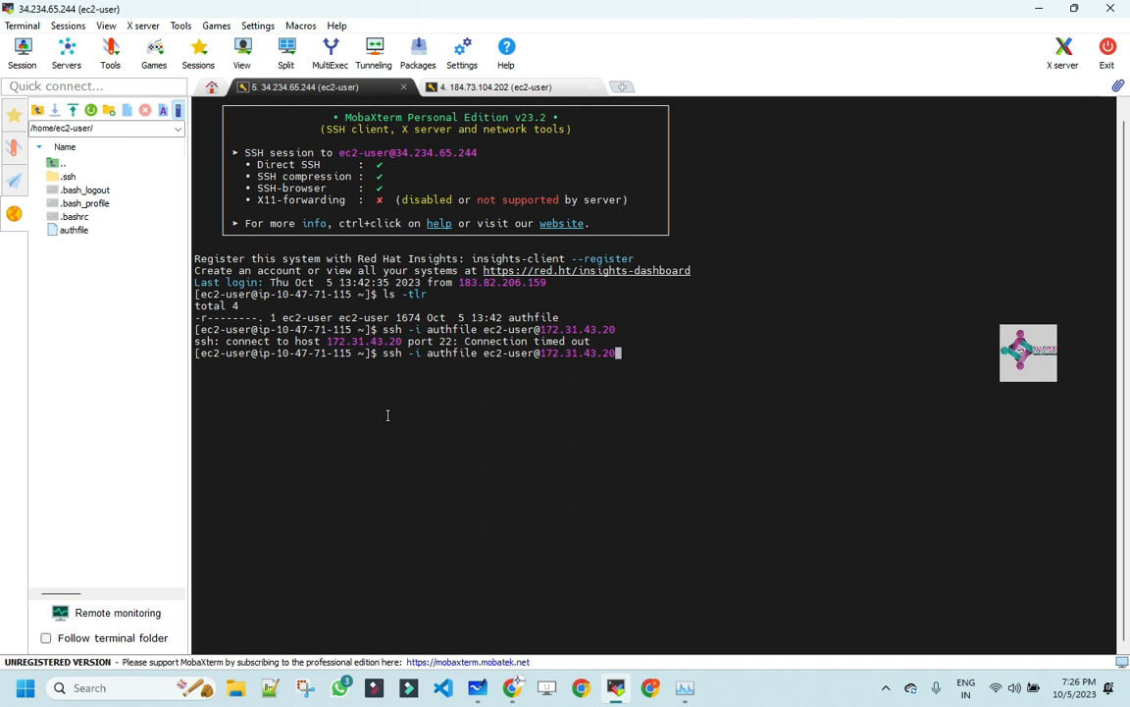
key(Return)
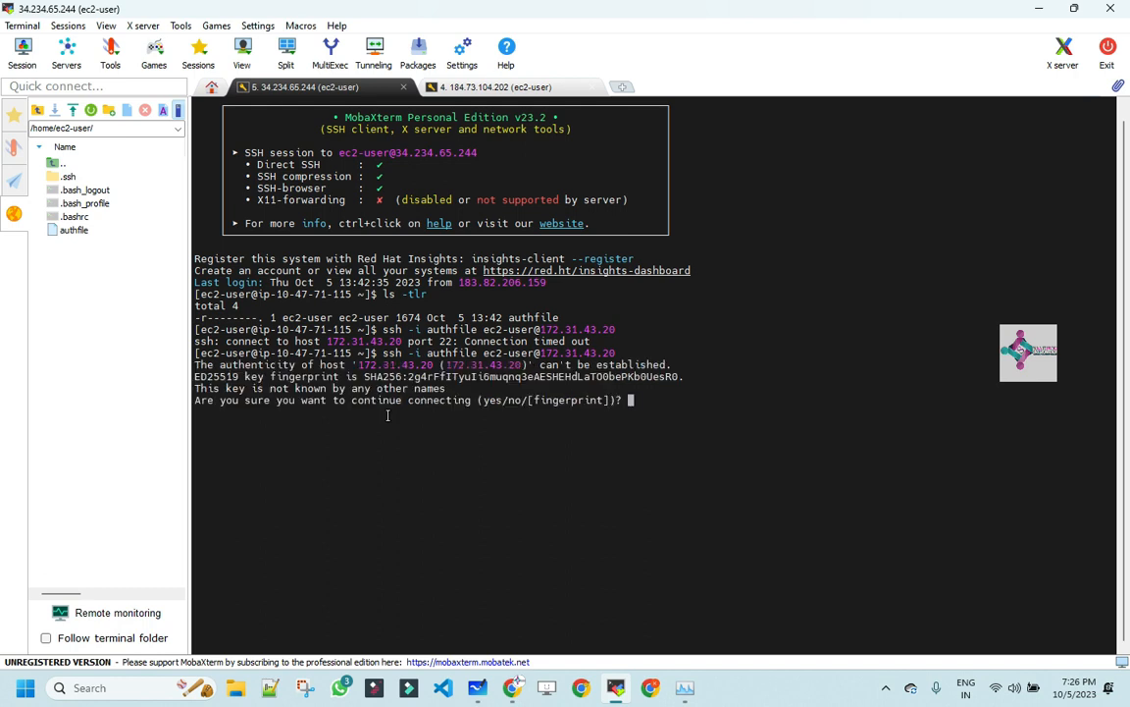
text(yes)
key(Return)
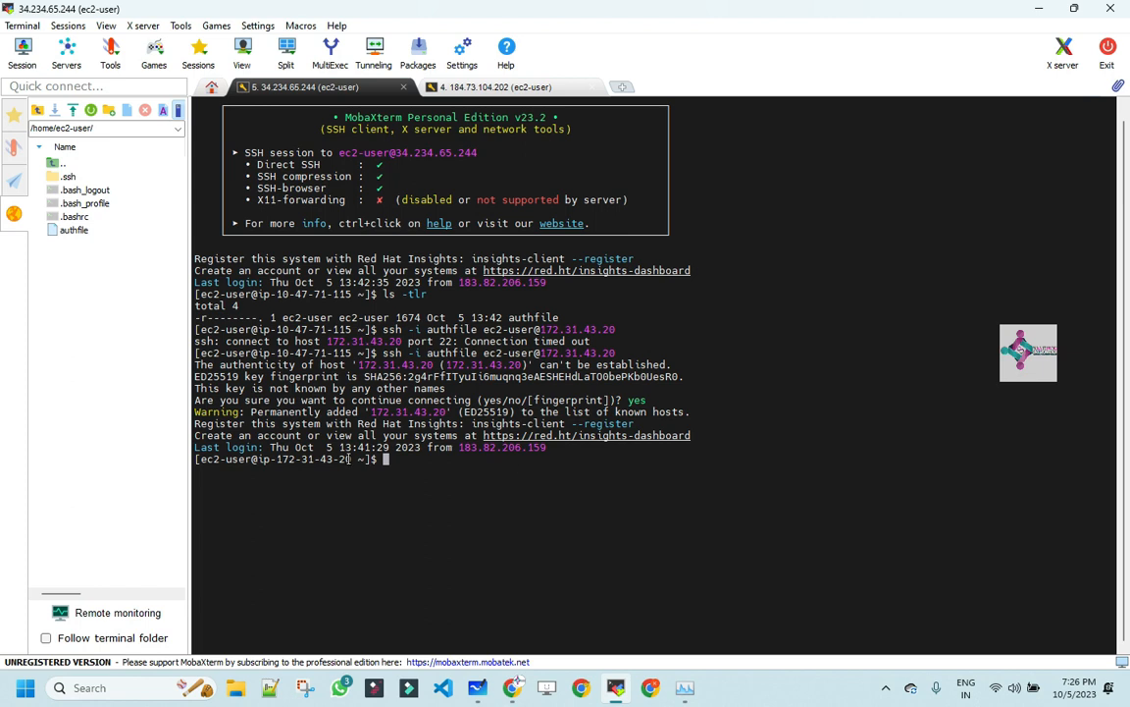
drag(353, 458, 260, 459)
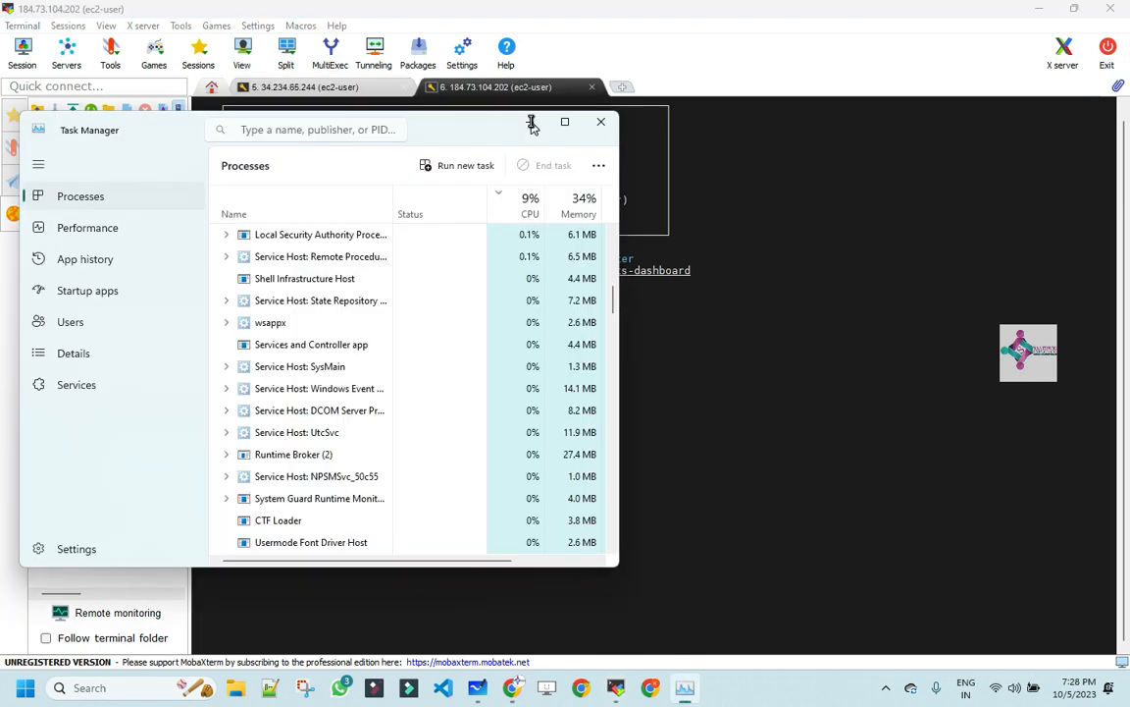
Minimize Task Manager, switch to the AWS console in Chrome, and copy the er_ec2 instance's private IPv4 address 10.47.71.115
click(530, 122)
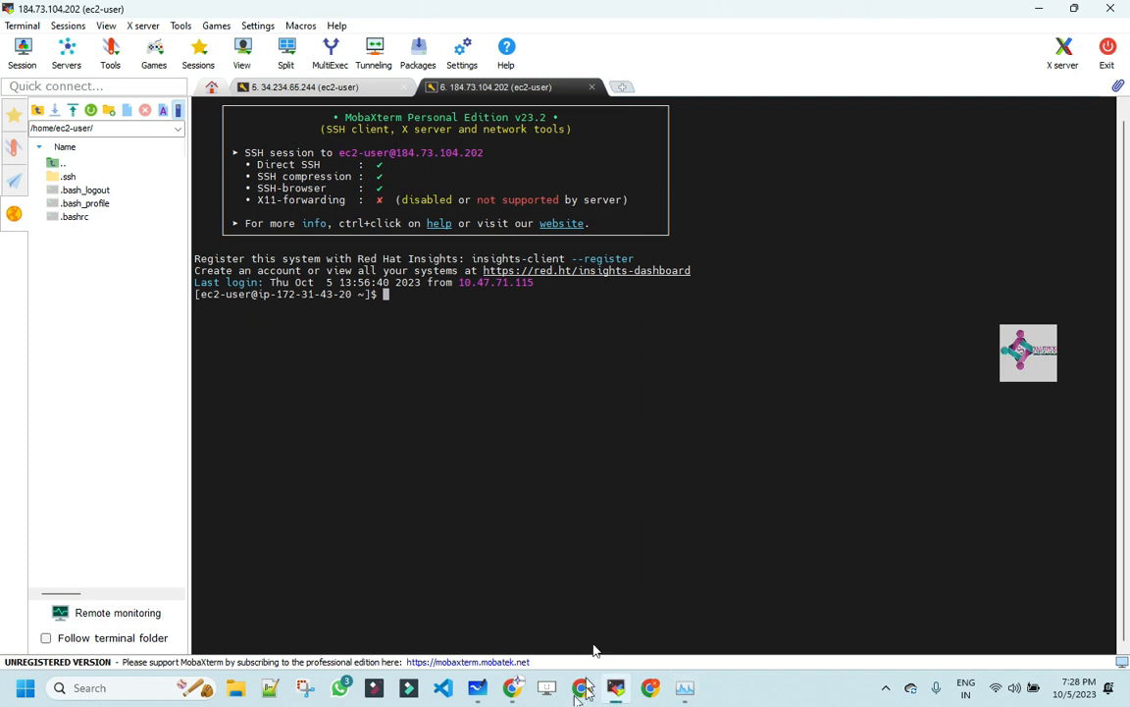
click(512, 691)
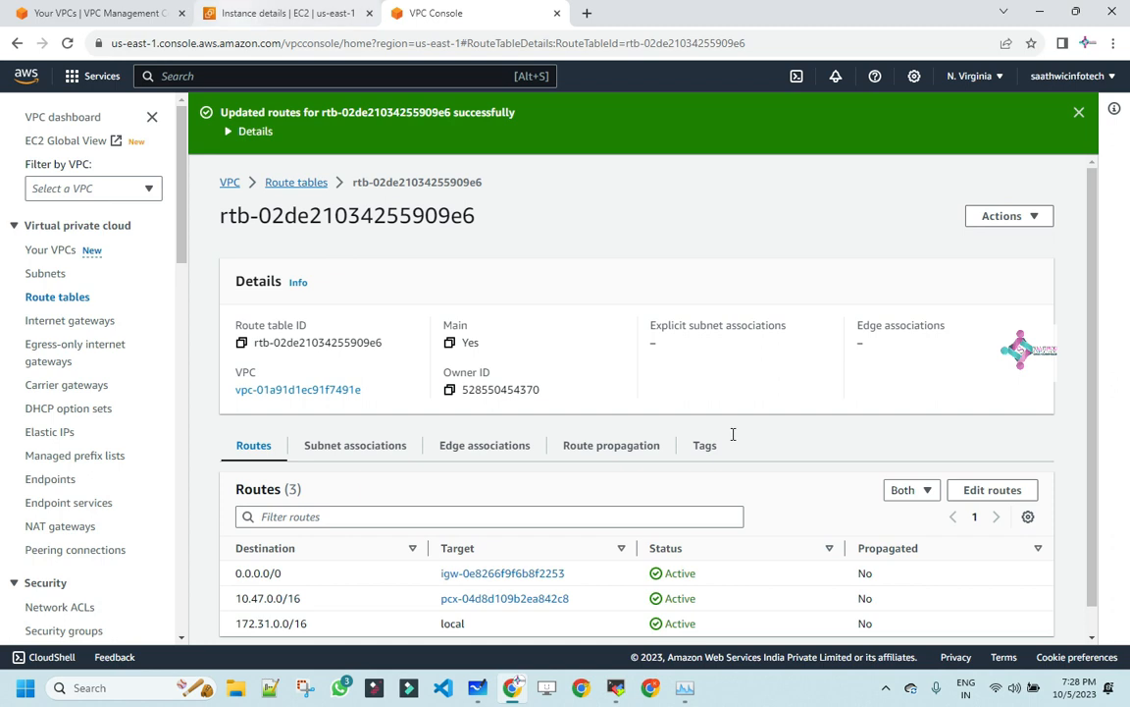
click(259, 15)
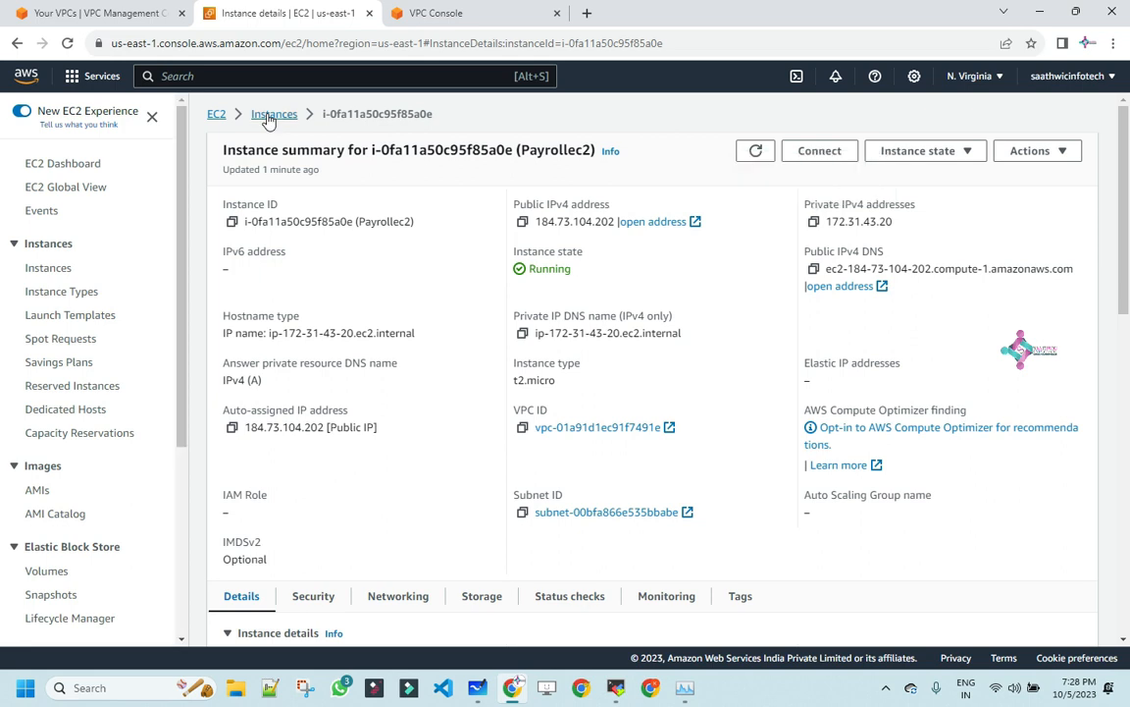
click(268, 116)
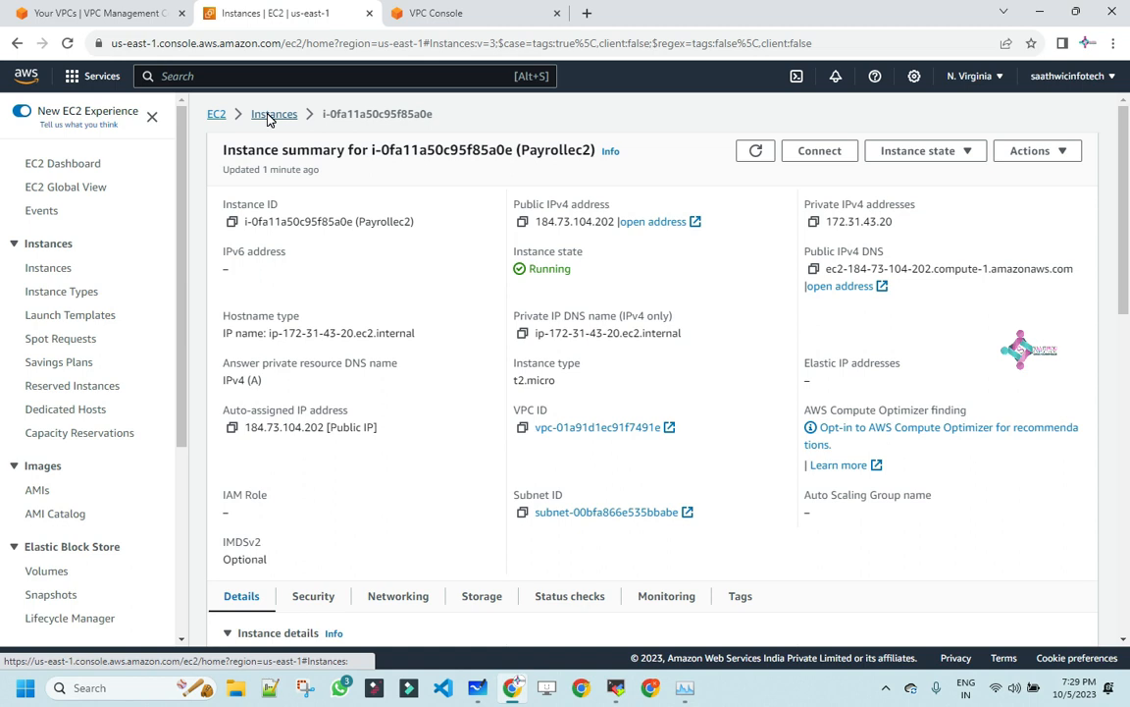
click(271, 116)
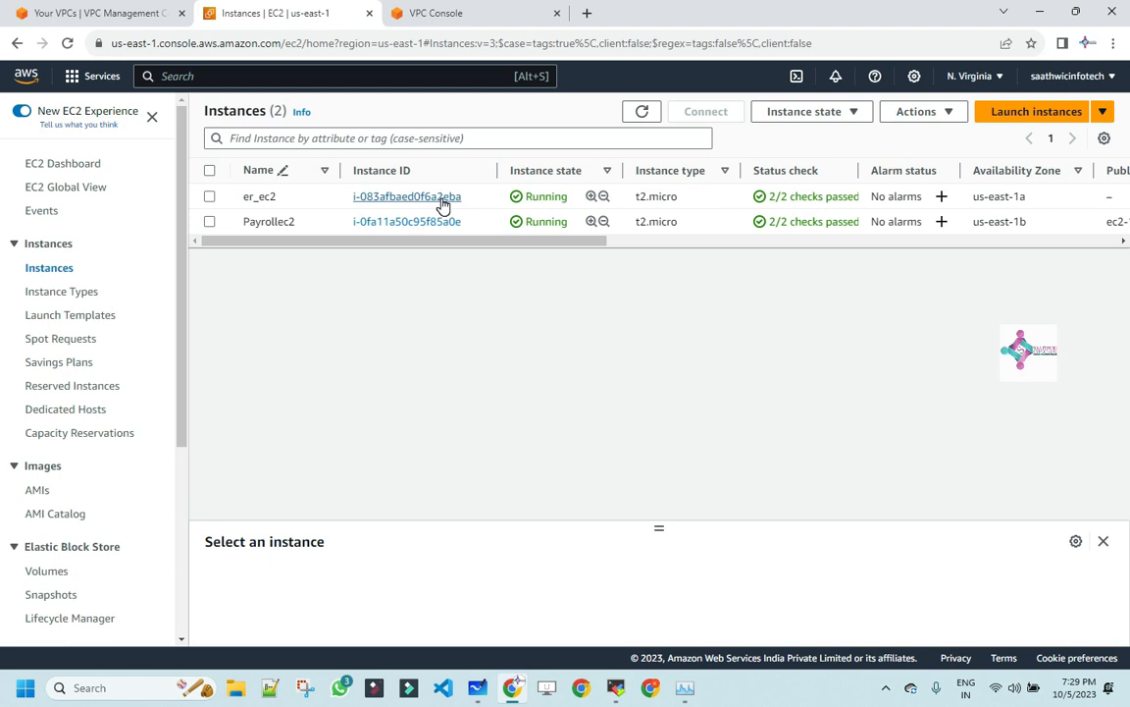
click(443, 198)
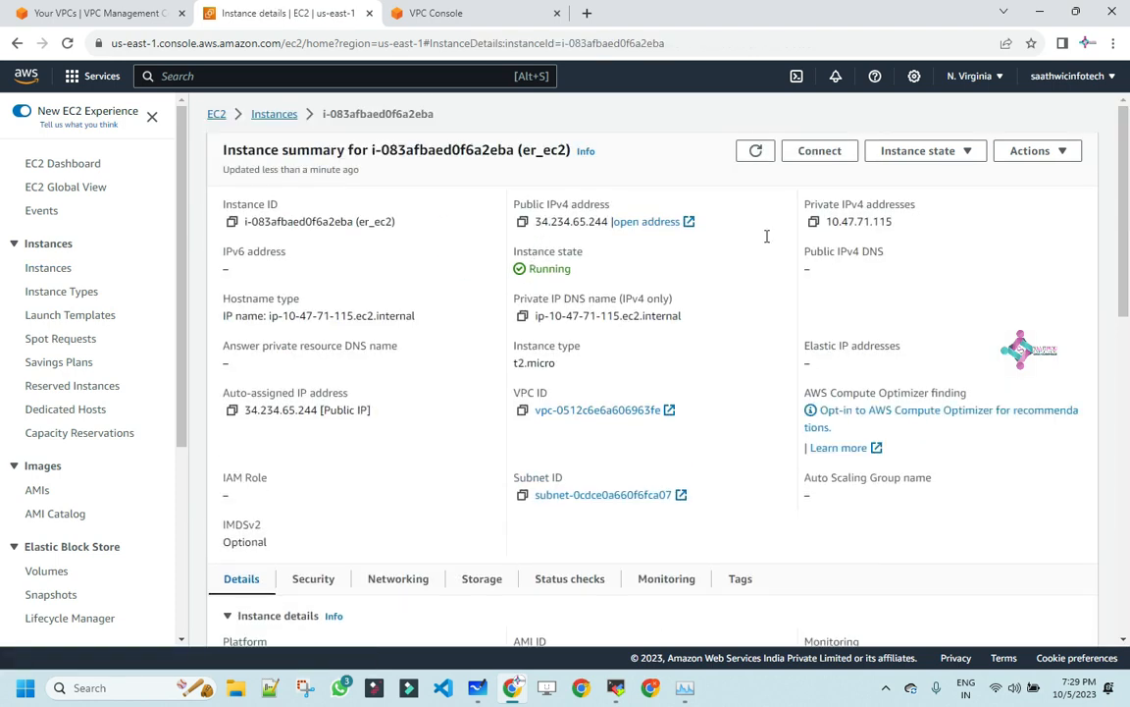
click(815, 222)
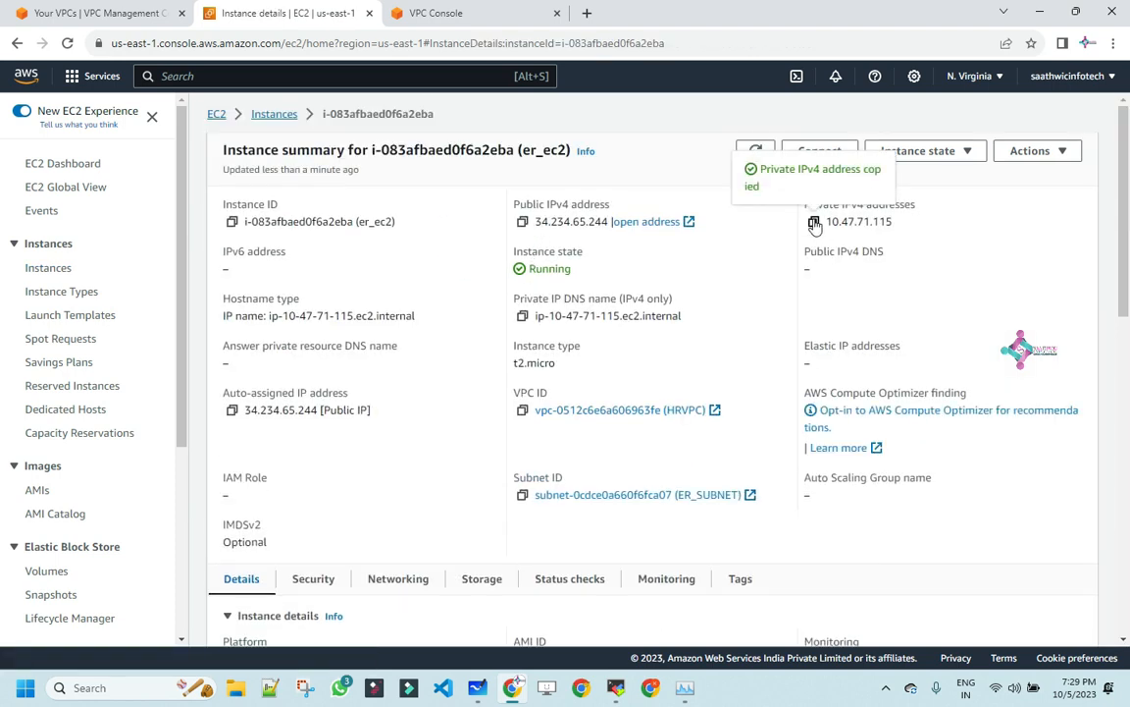
Switch to MobaXterm, upload mykeypair (1).pem to /home/ec2-user on the 184.73.104.202 session, and list the directory with ls -tlr
click(617, 691)
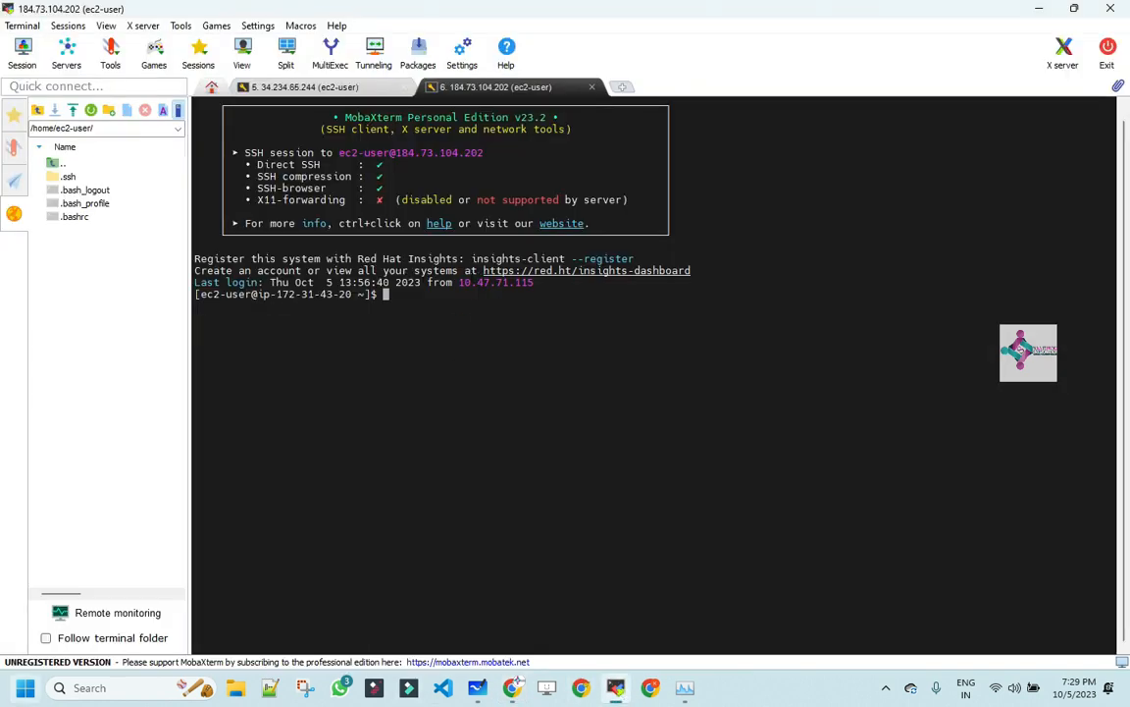
click(73, 111)
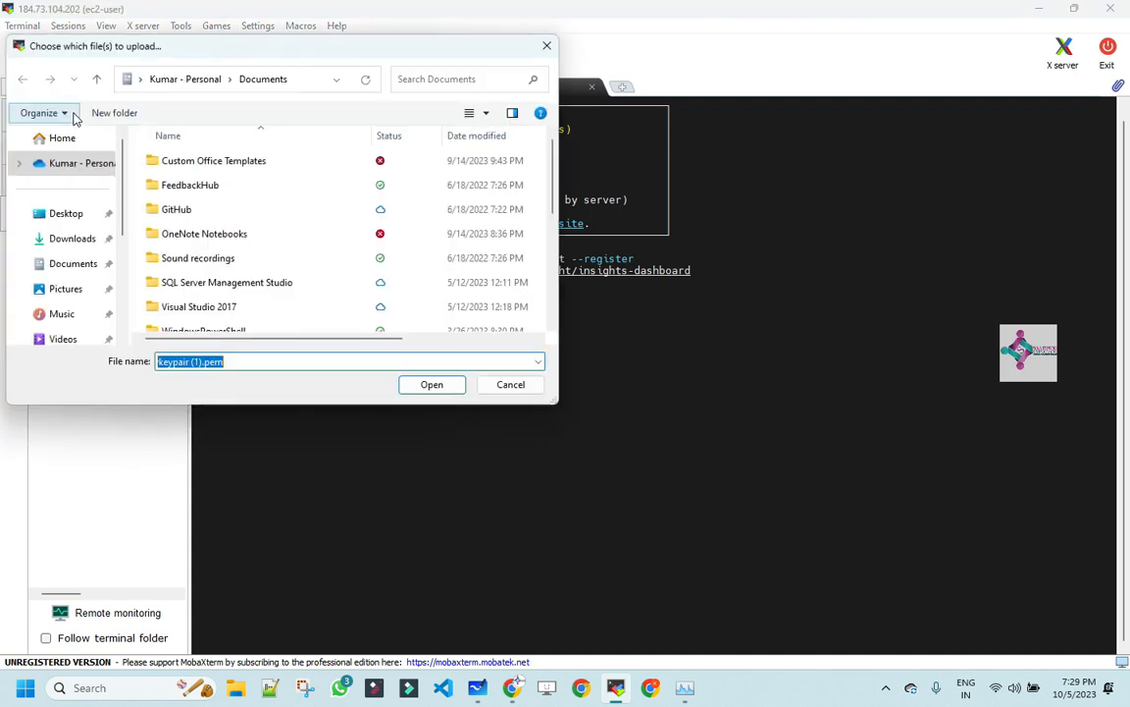
click(432, 384)
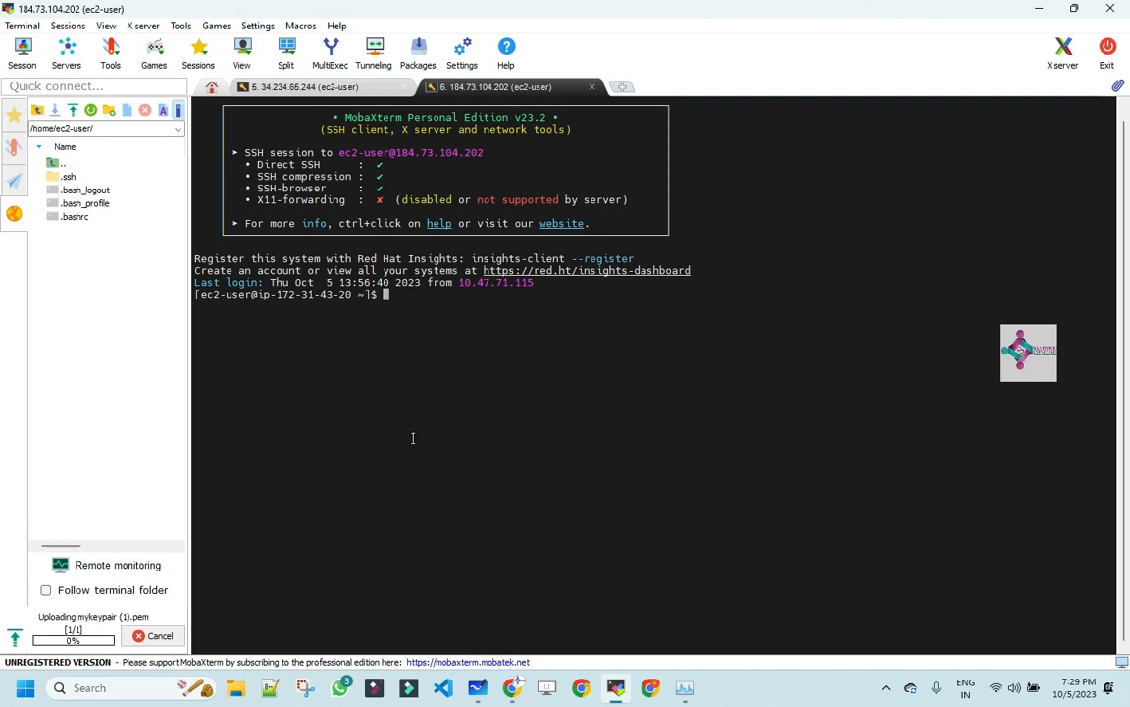
text(ls -tlr)
key(Return)
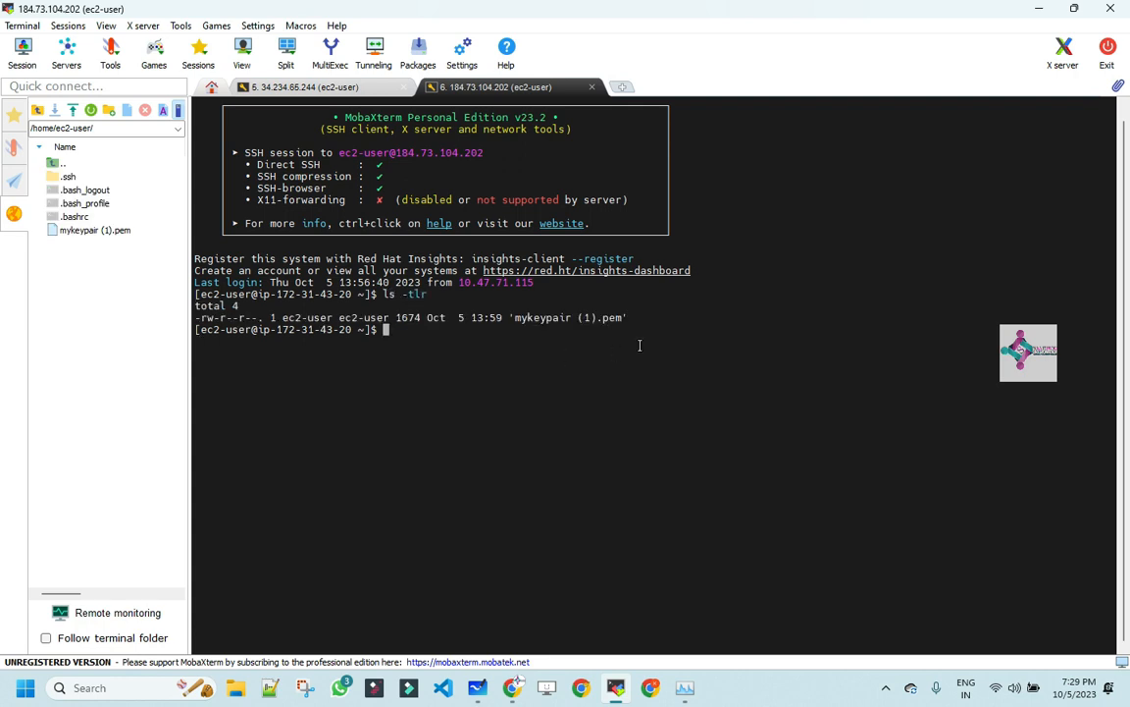
Rename 'mykeypair (1).pem' to authfile with mv and restrict its permissions with chmod 400 authfile
drag(638, 321, 581, 317)
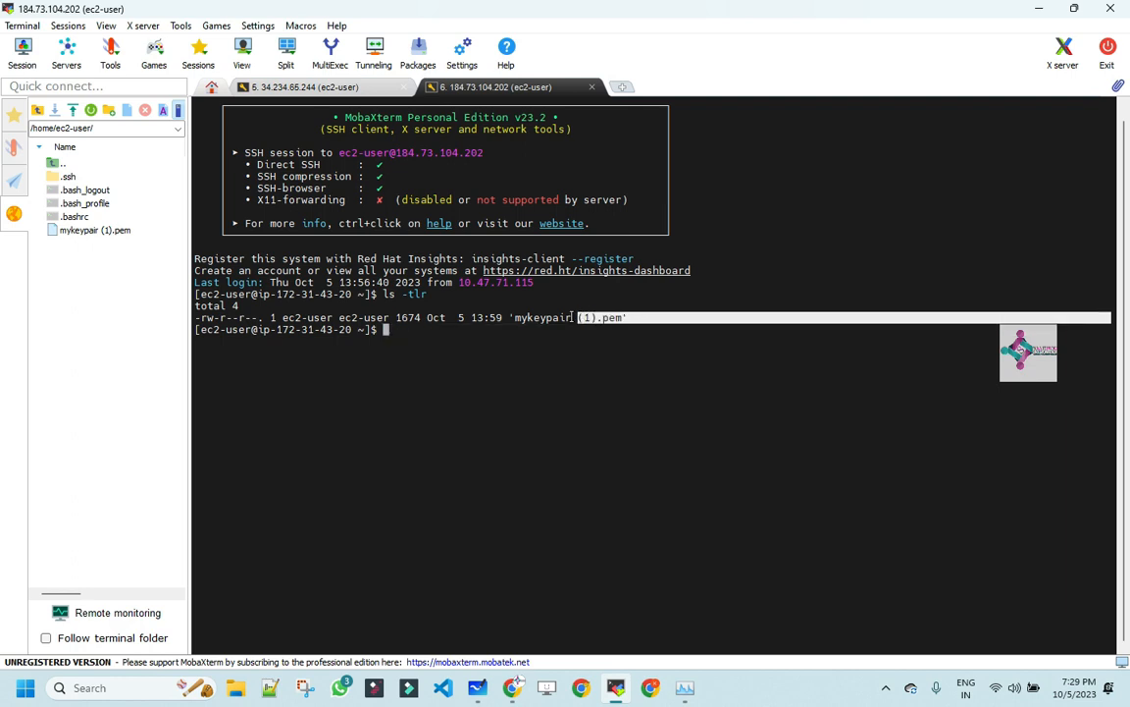
drag(509, 317, 628, 317)
text(mv)
right_click(612, 377)
text(authfile)
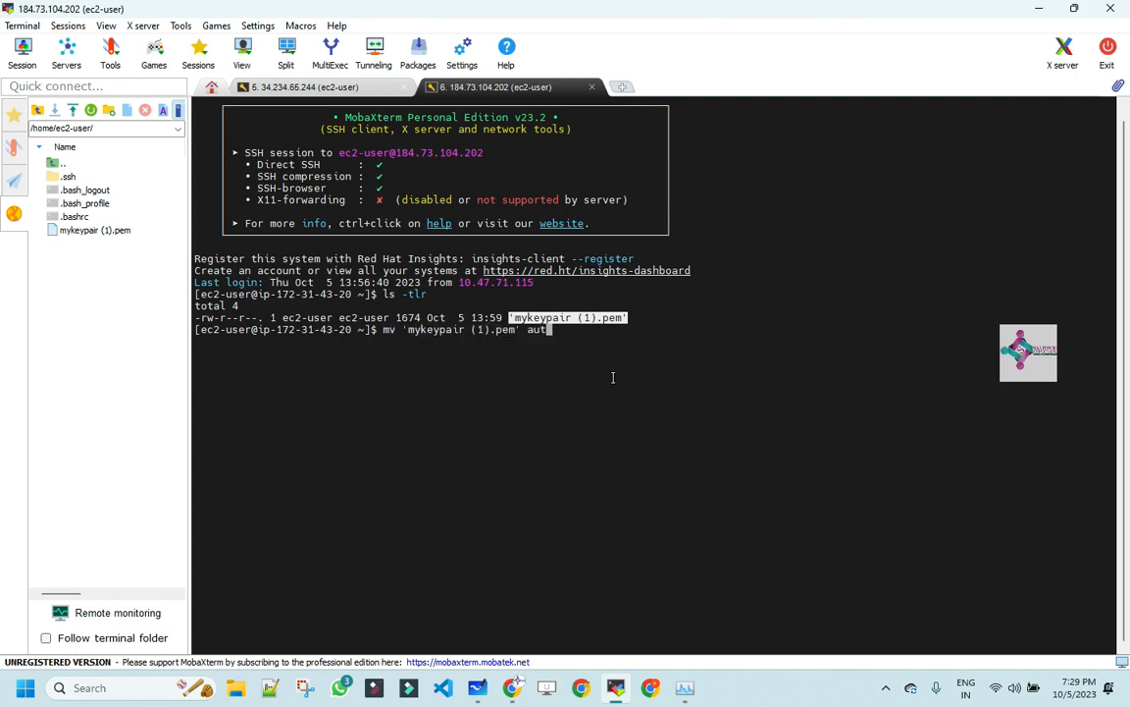
key(Return)
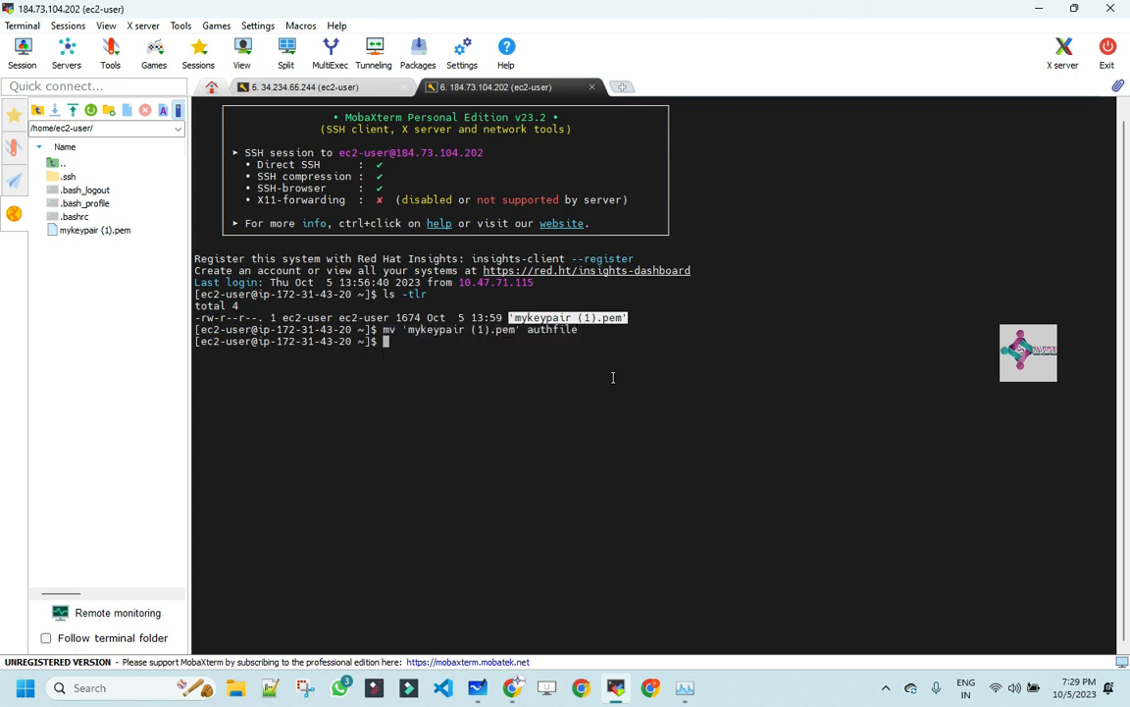
text(chmod 400 authfile)
key(Return)
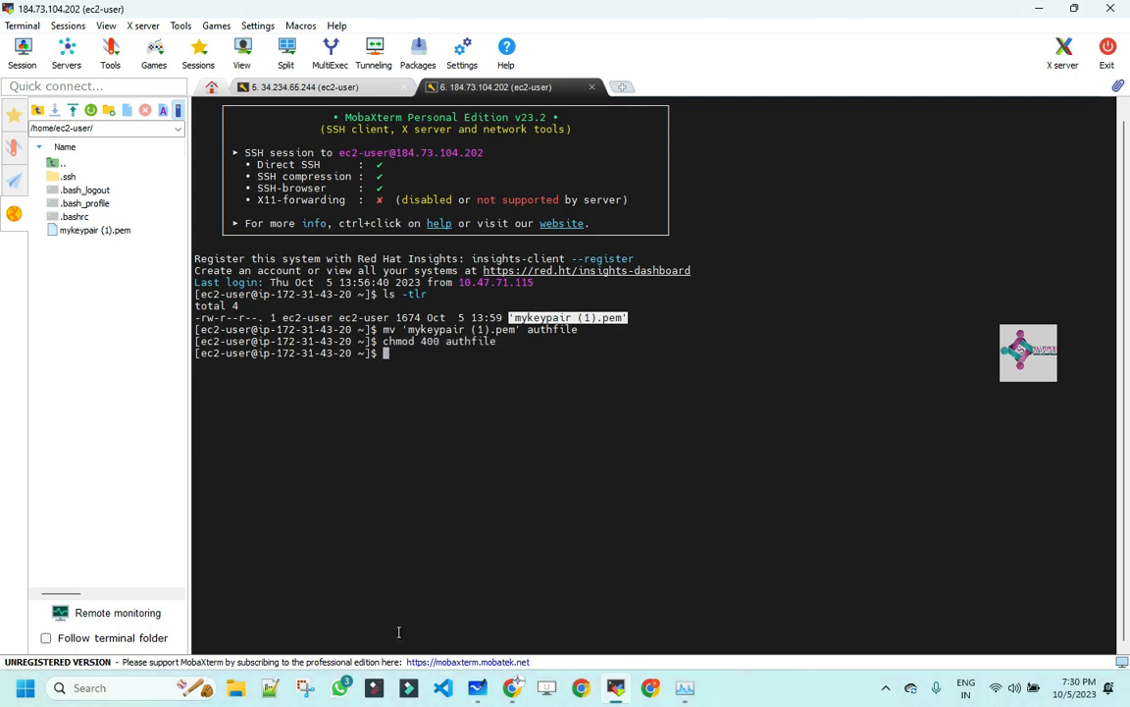
key(alt+Tab)
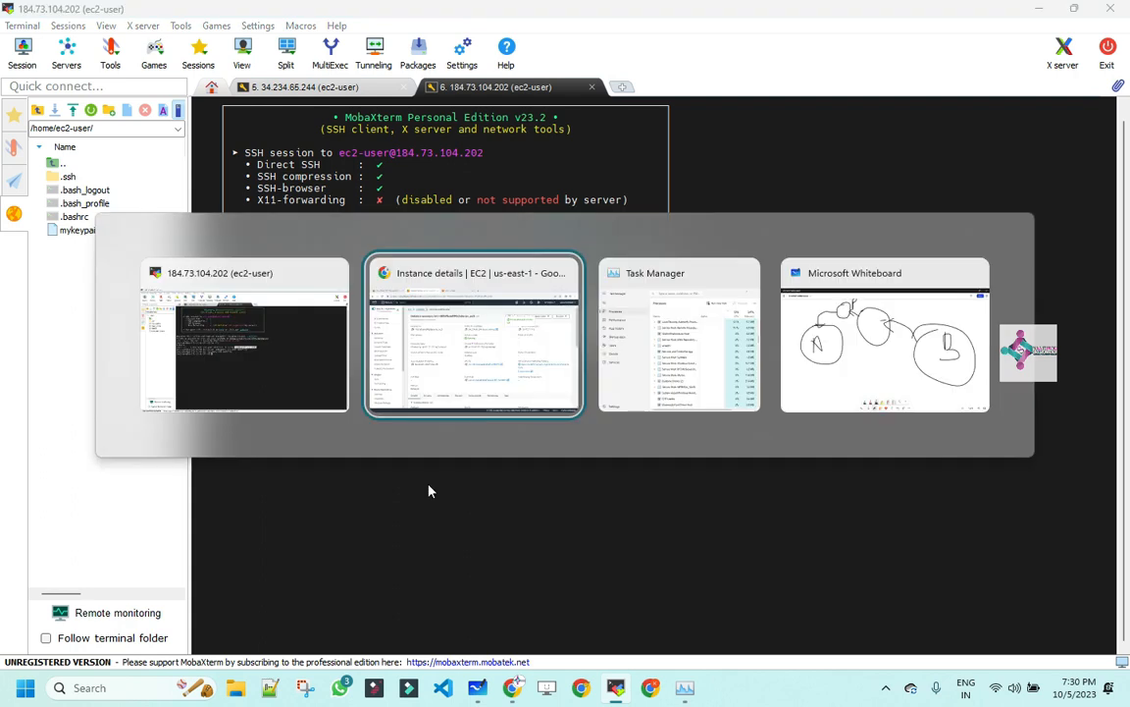
key(alt+Tab)
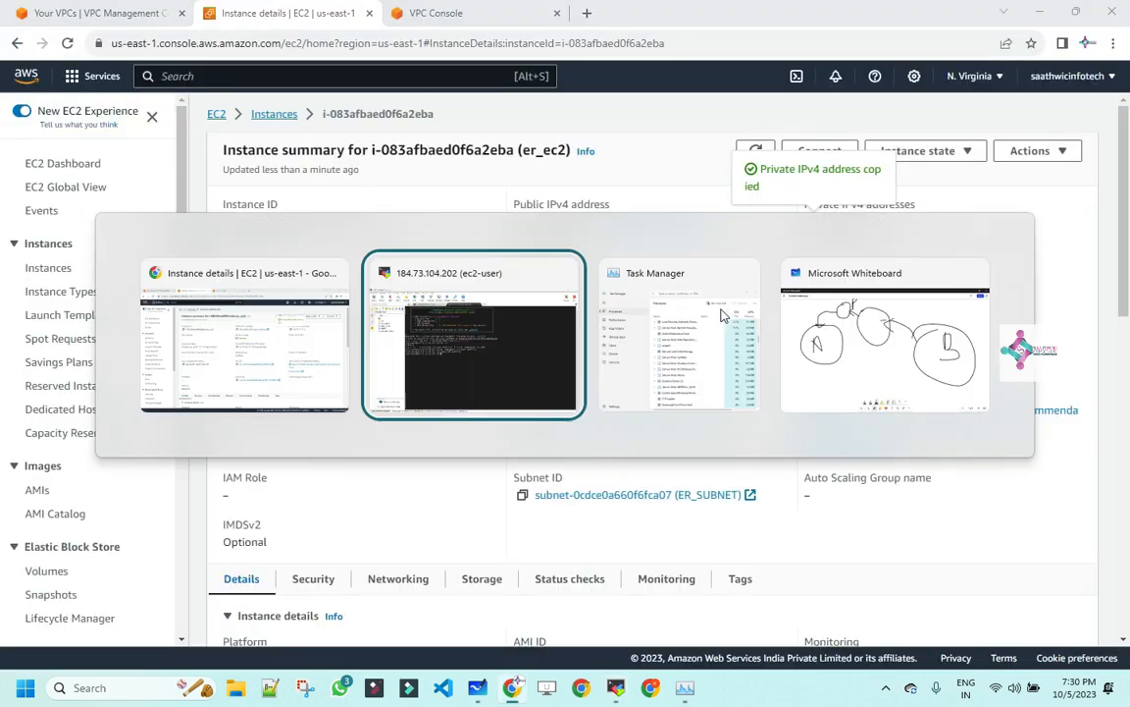
text(ssh )
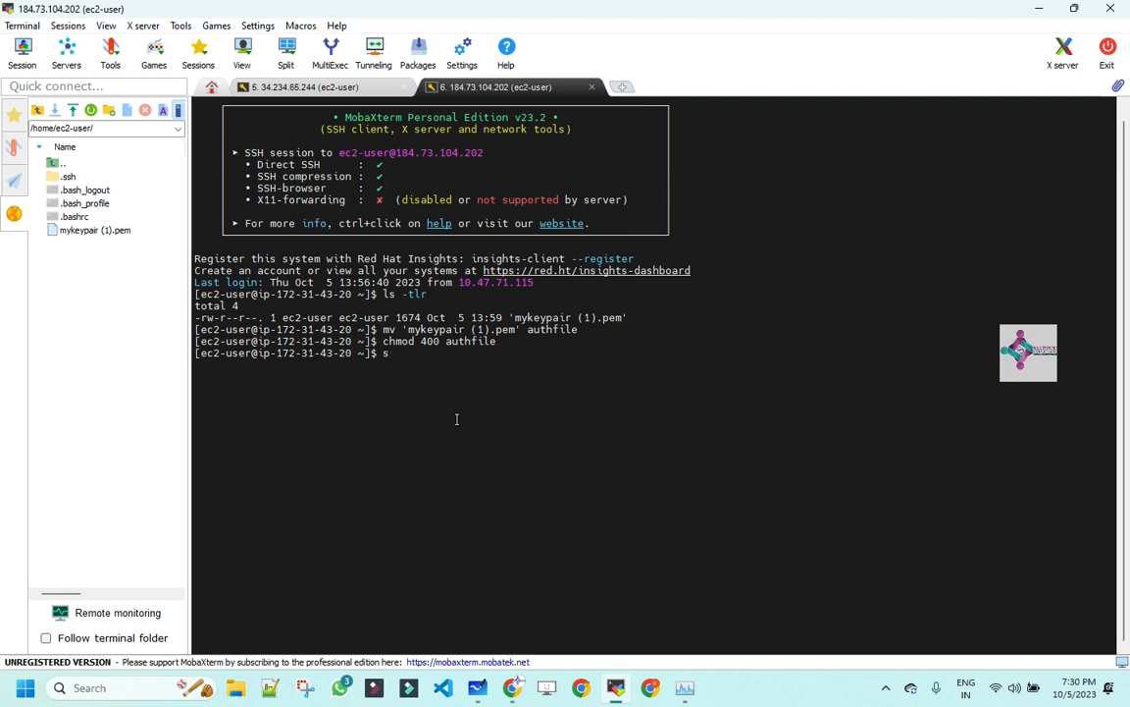
text(-i authfile ec2-user@10.47.71.115)
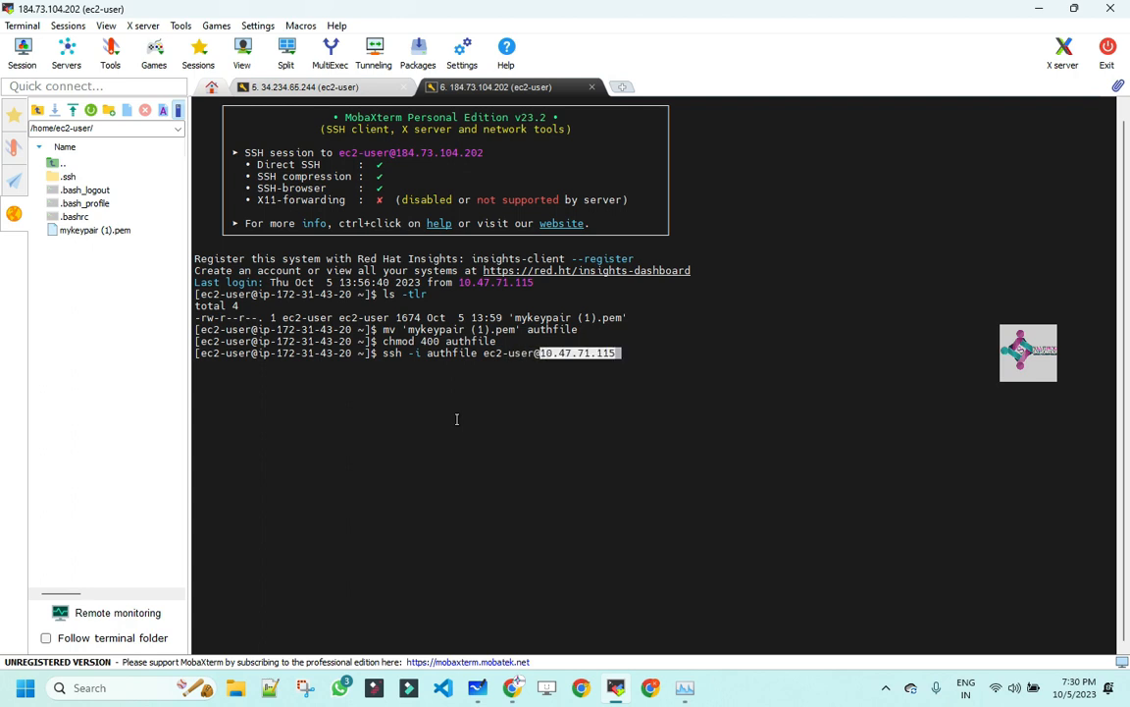
key(Return)
text(yes)
key(Return)
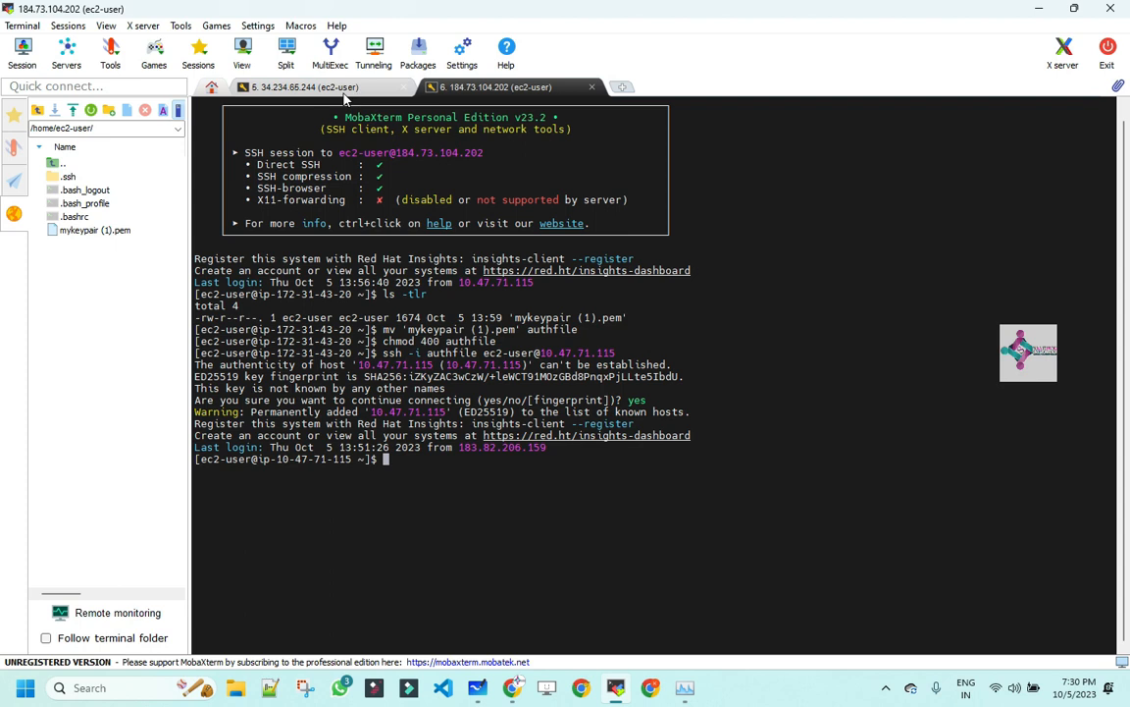
Switch to the 34.234.65.244 session and highlight its terminal output to review the SSH connection to 172.31.43.20
click(314, 88)
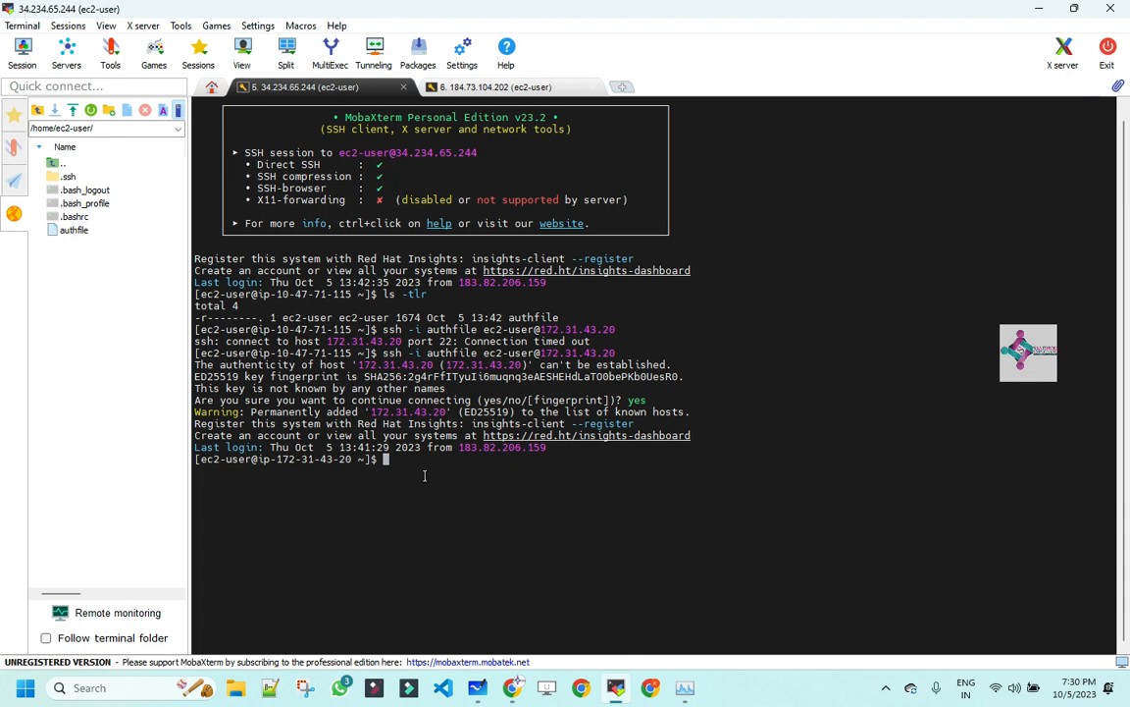
drag(441, 463, 198, 113)
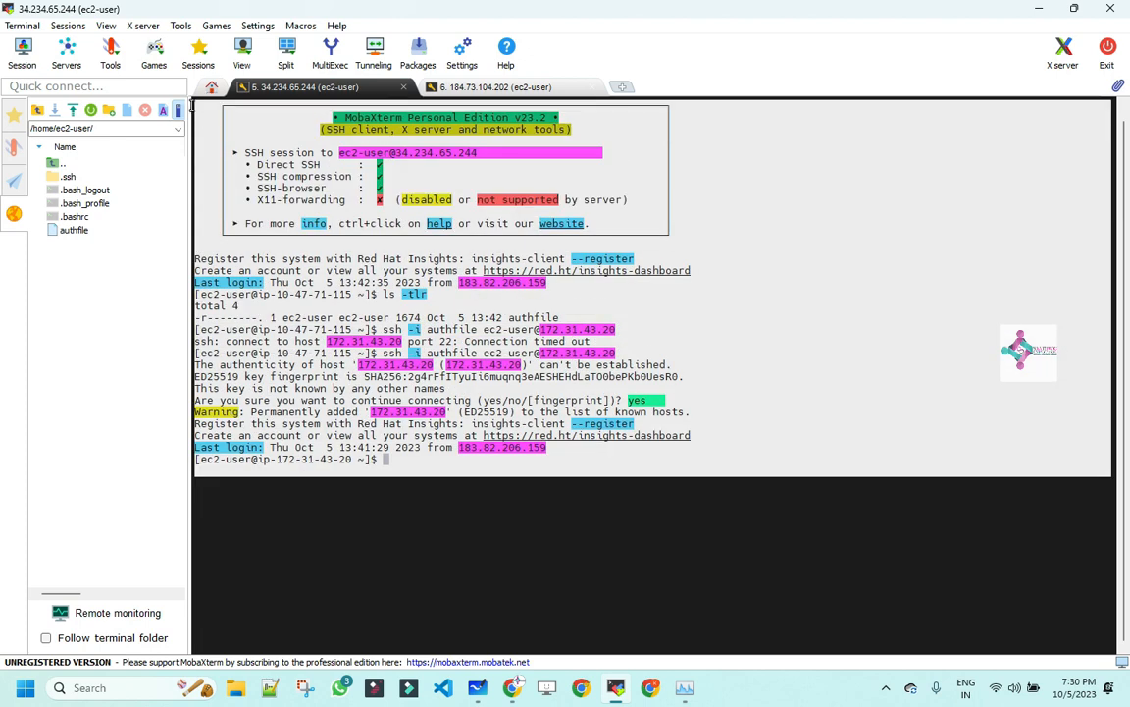
click(468, 491)
drag(390, 459, 174, 98)
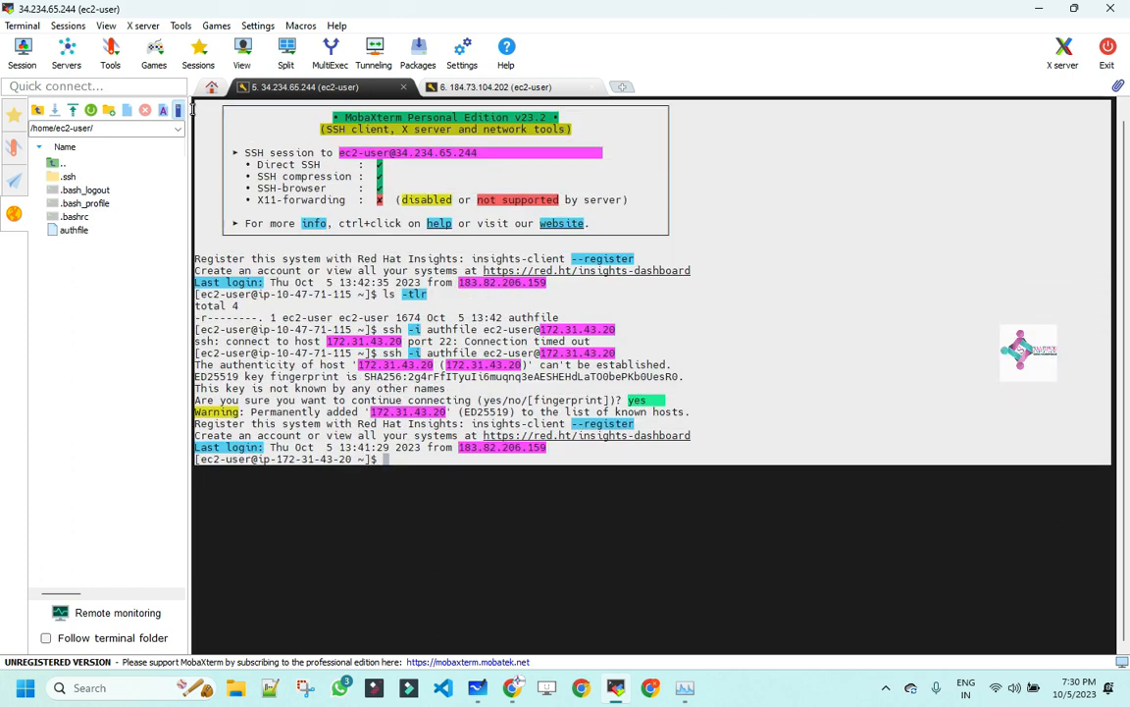
click(472, 501)
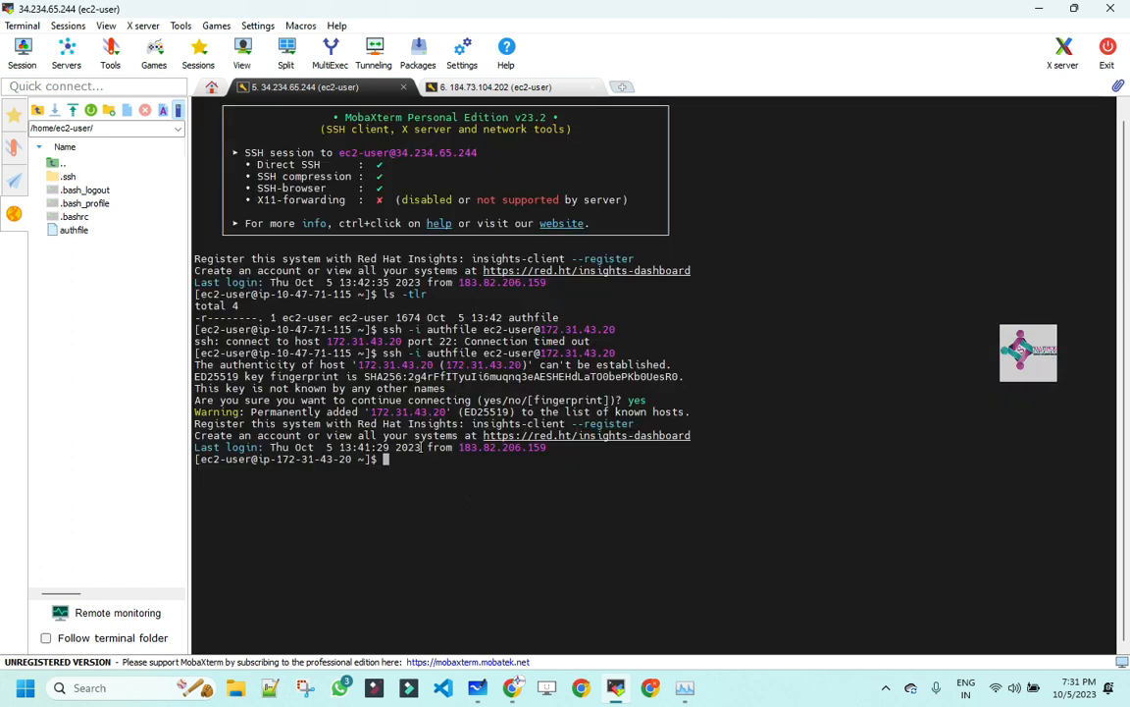
drag(389, 459, 174, 98)
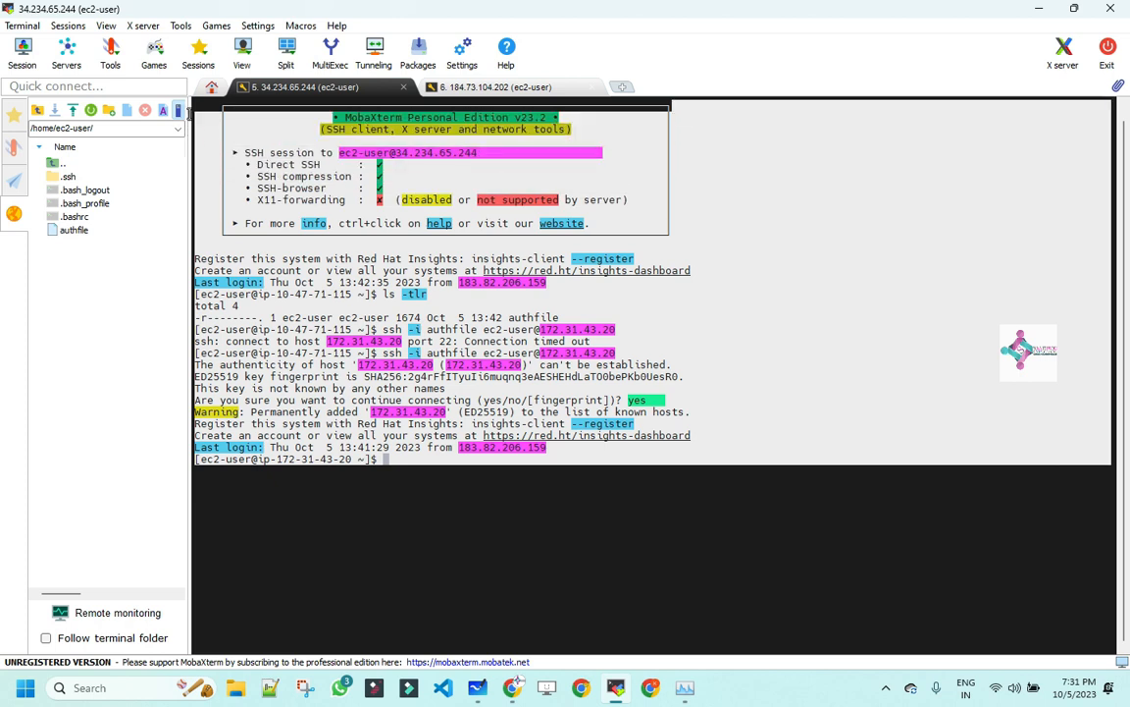
click(458, 502)
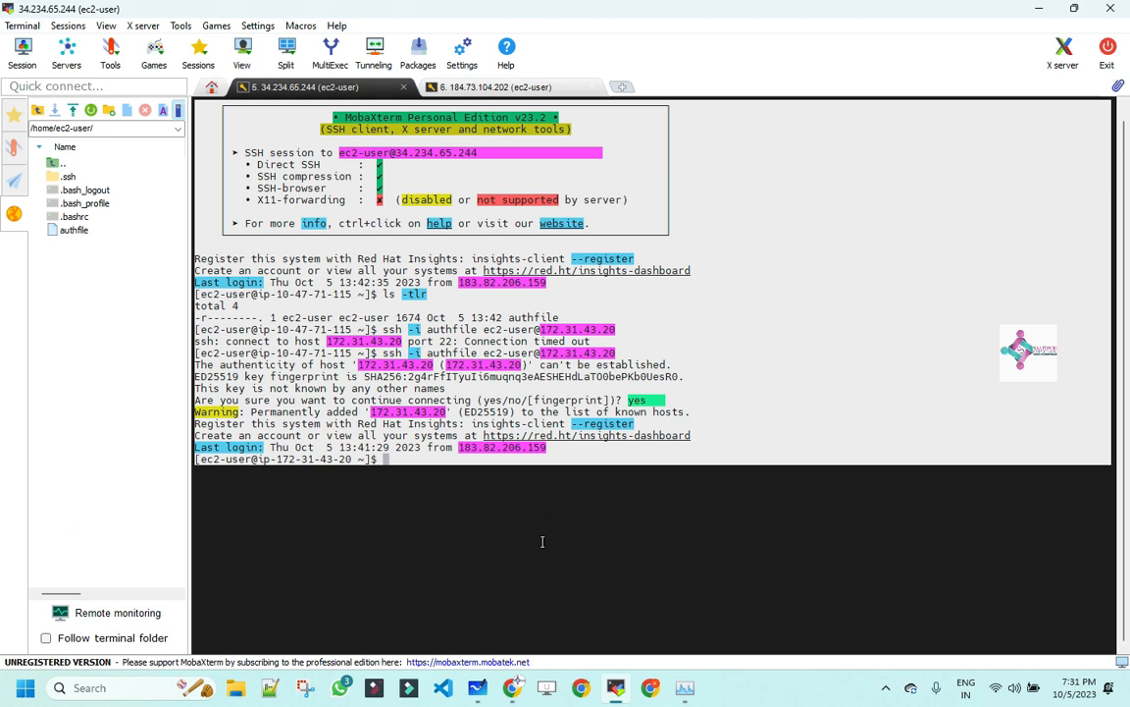
click(885, 693)
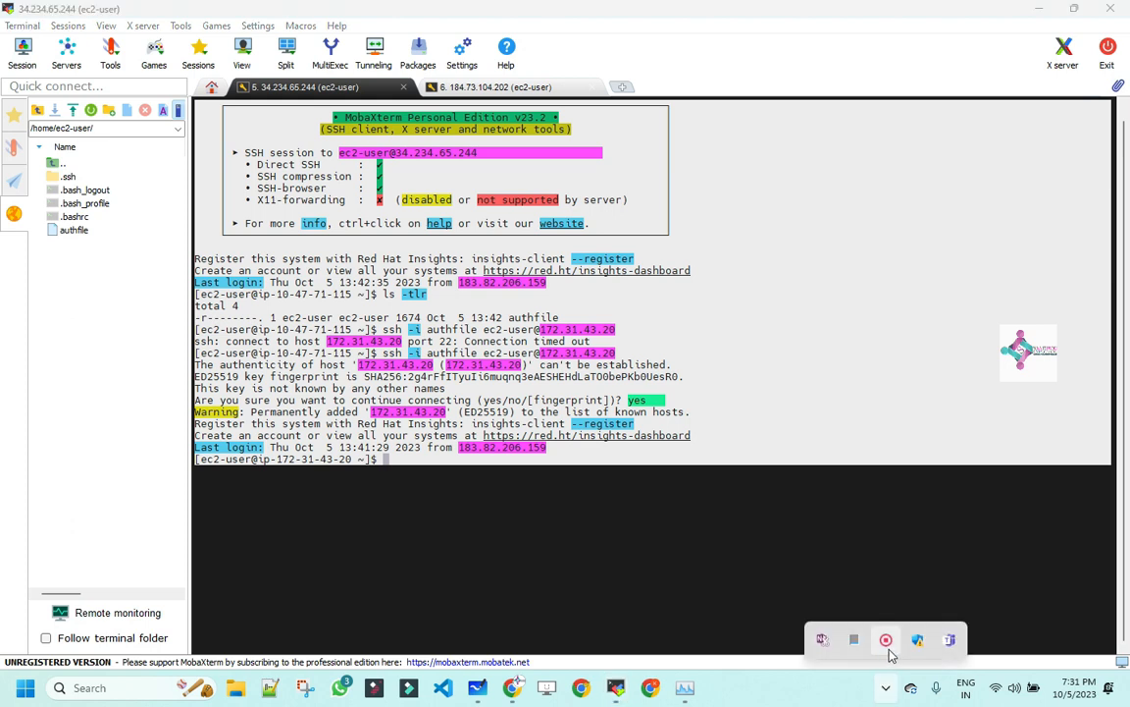